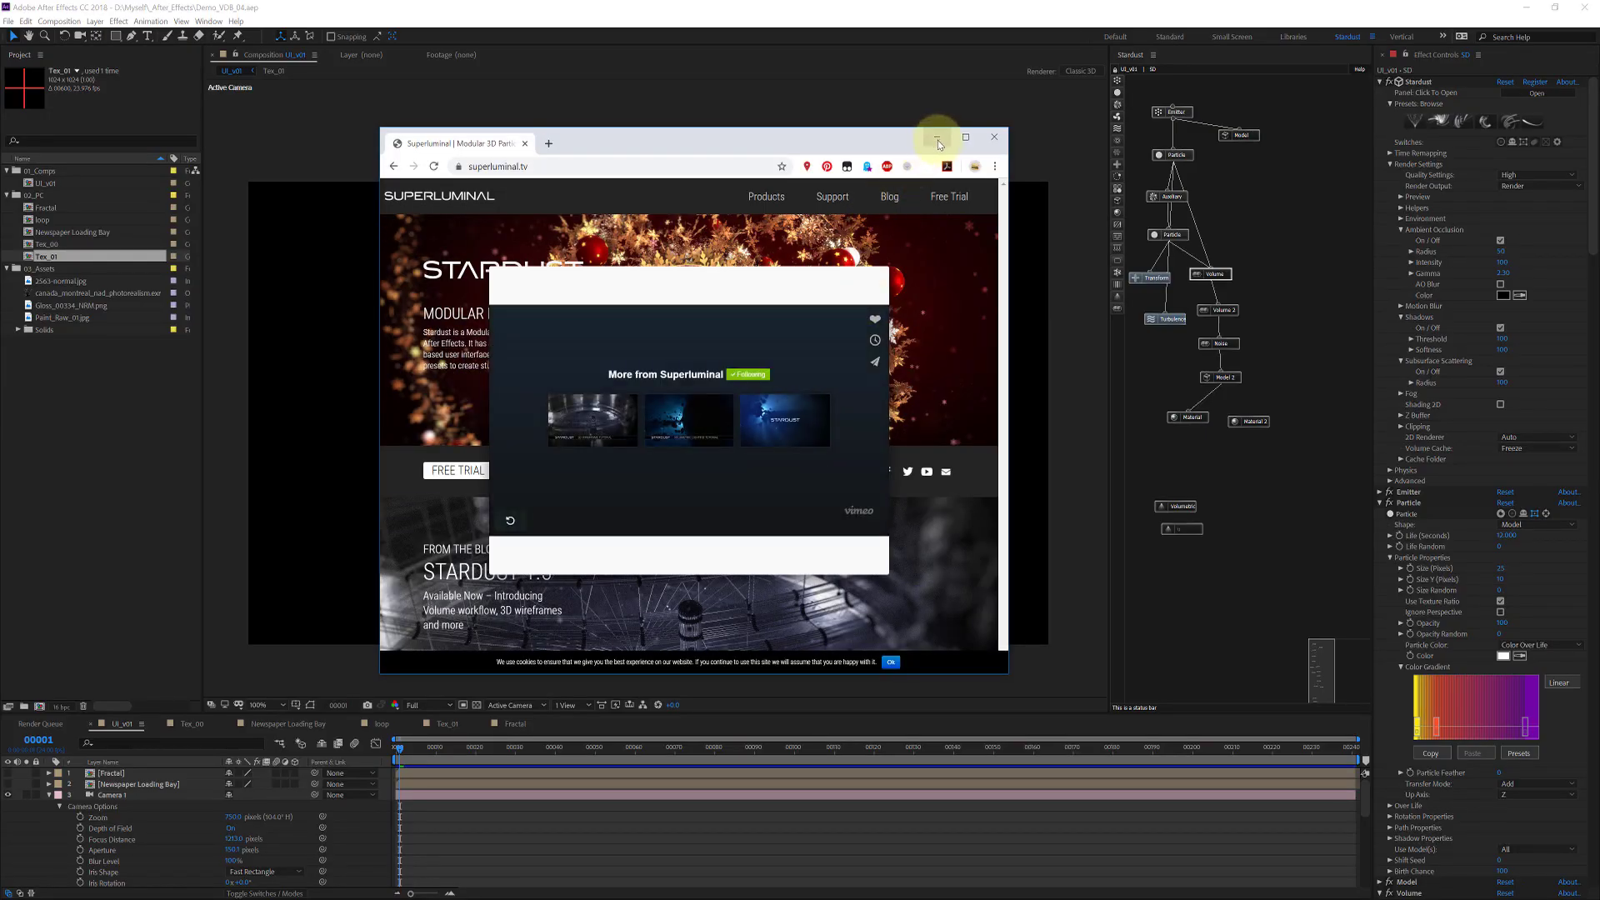
# Step: Minimize the Chrome window showing the Superluminal page to bring After Effects forward
pyautogui.click(938, 140)
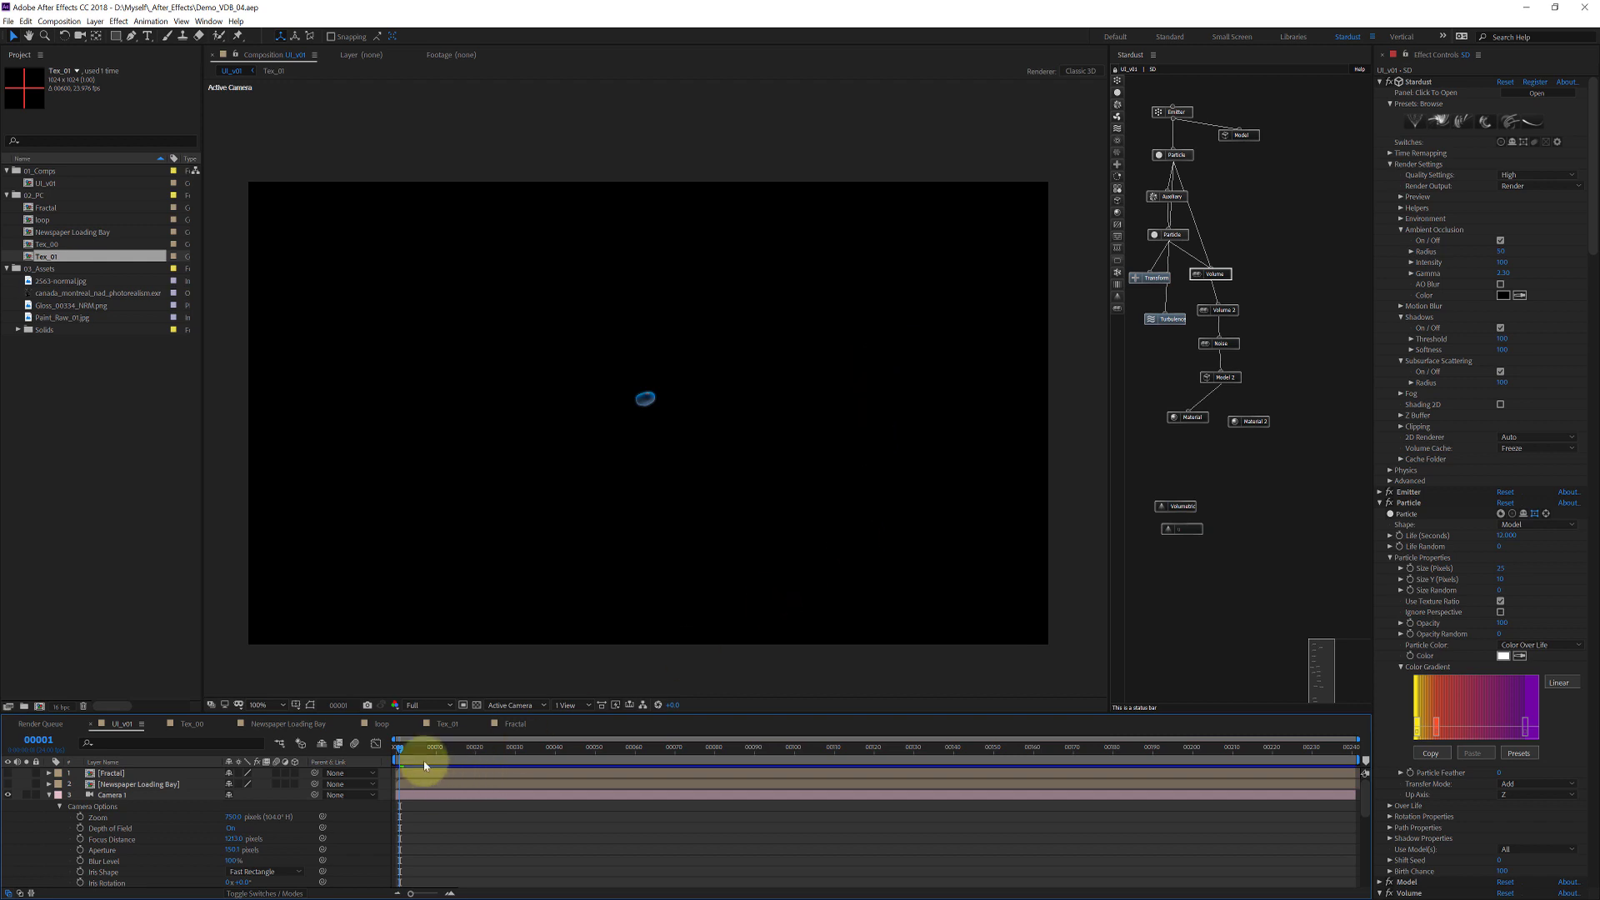
# Step: Preview the tendril comp to frame 00078, then shift Volume, Volume 2, Noise and Model 2 nodes right
pyautogui.moveTo(421, 756); pyautogui.dragTo(607, 754)
pyautogui.press('space')
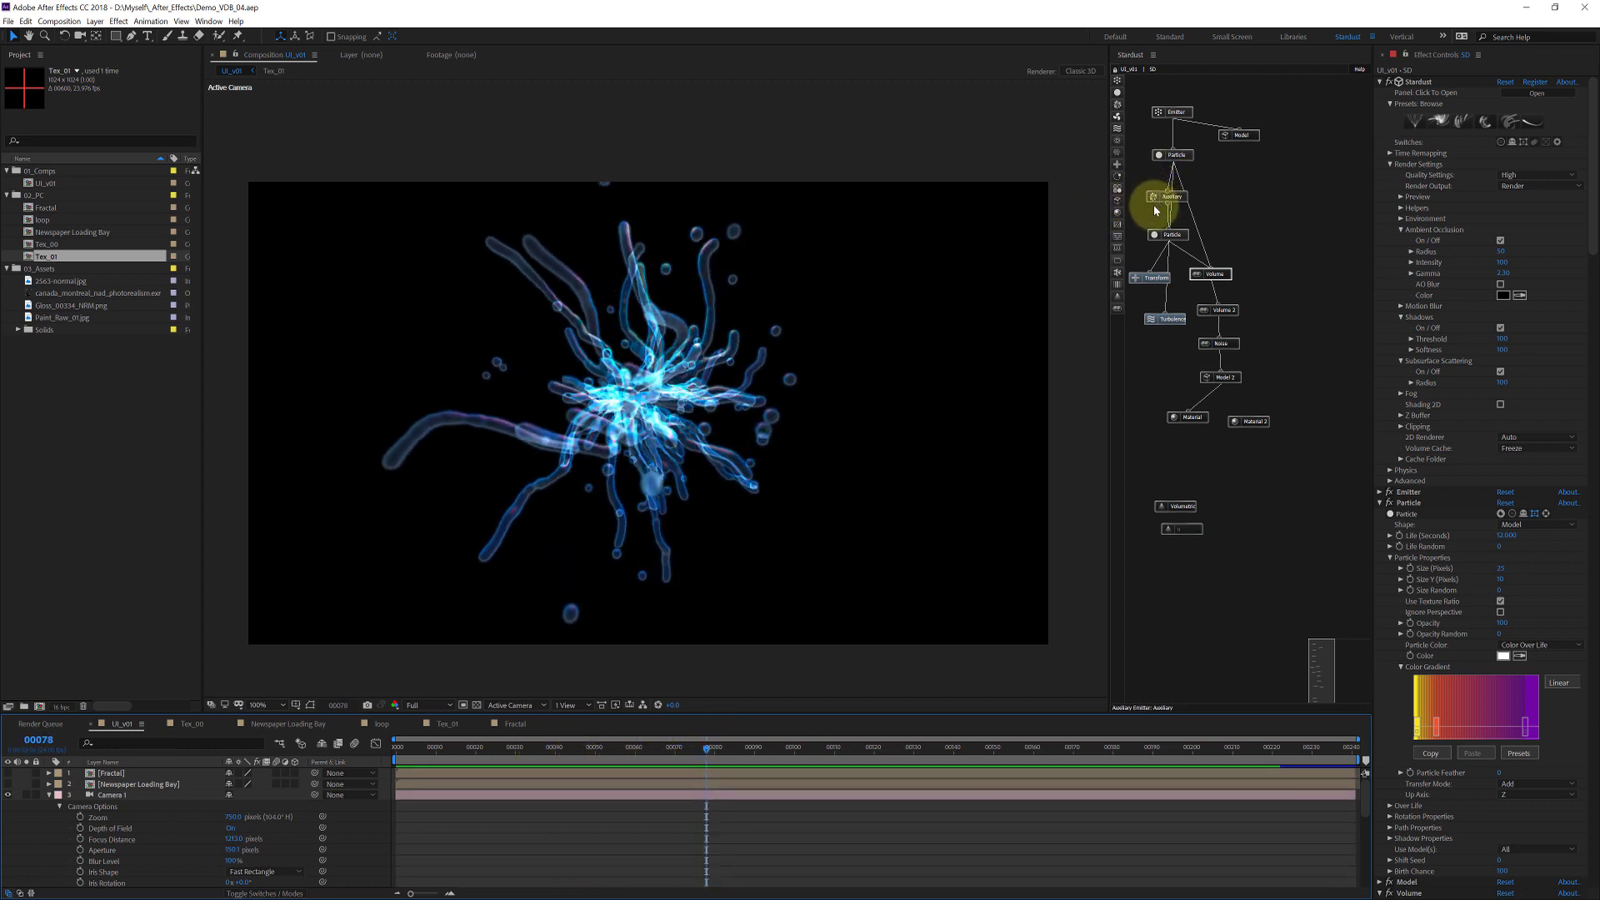
pyautogui.moveTo(1290, 233)
pyautogui.mouseDown()
pyautogui.moveTo(1214, 375)
pyautogui.moveTo(1182, 394)
pyautogui.mouseUp()
pyautogui.click(1223, 275)
pyautogui.moveTo(1276, 267); pyautogui.dragTo(1210, 390)
pyautogui.moveTo(1222, 275); pyautogui.dragTo(1262, 271)
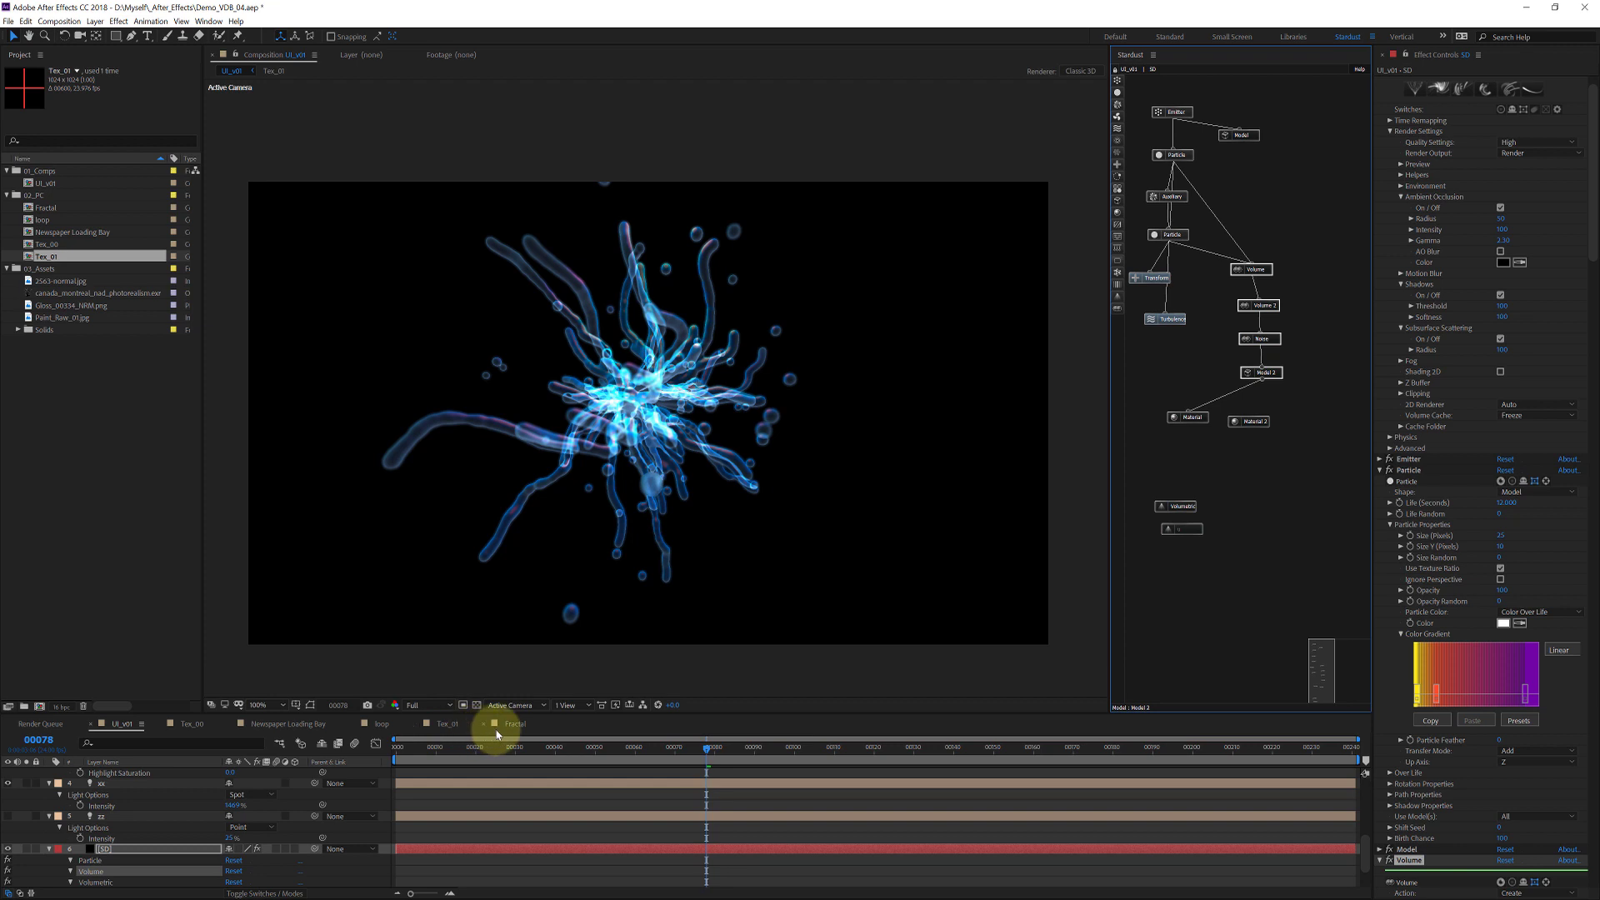
# Step: Create Comp 1 with Black Solid 2, apply Stardust and view frame 25
pyautogui.hotkey('ctrl', 'n')
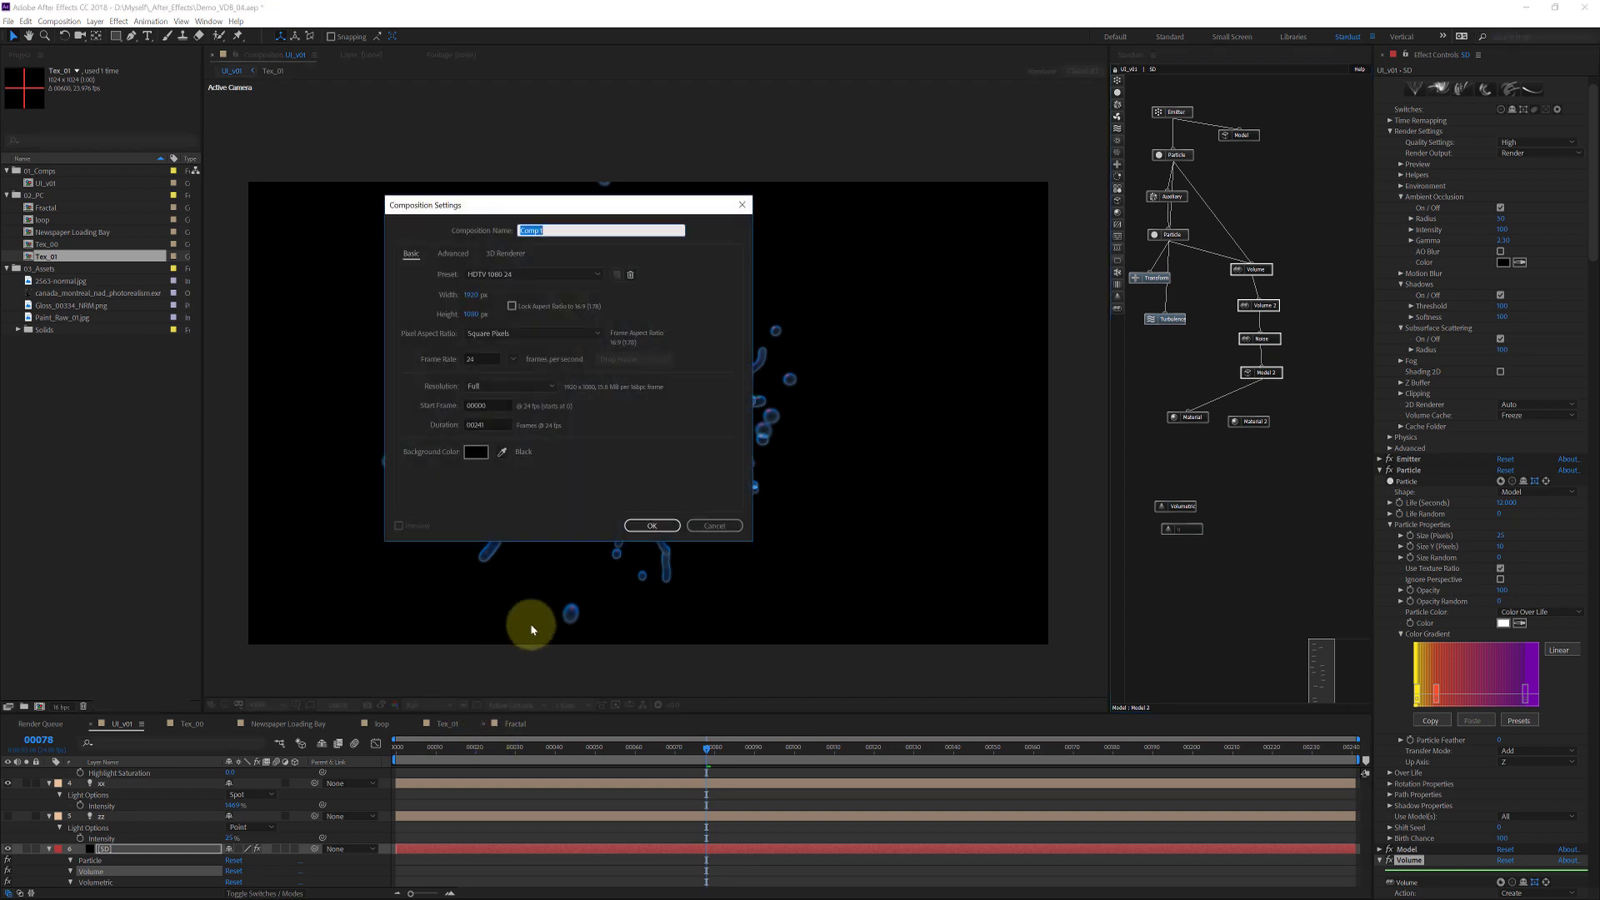
pyautogui.press('Return')
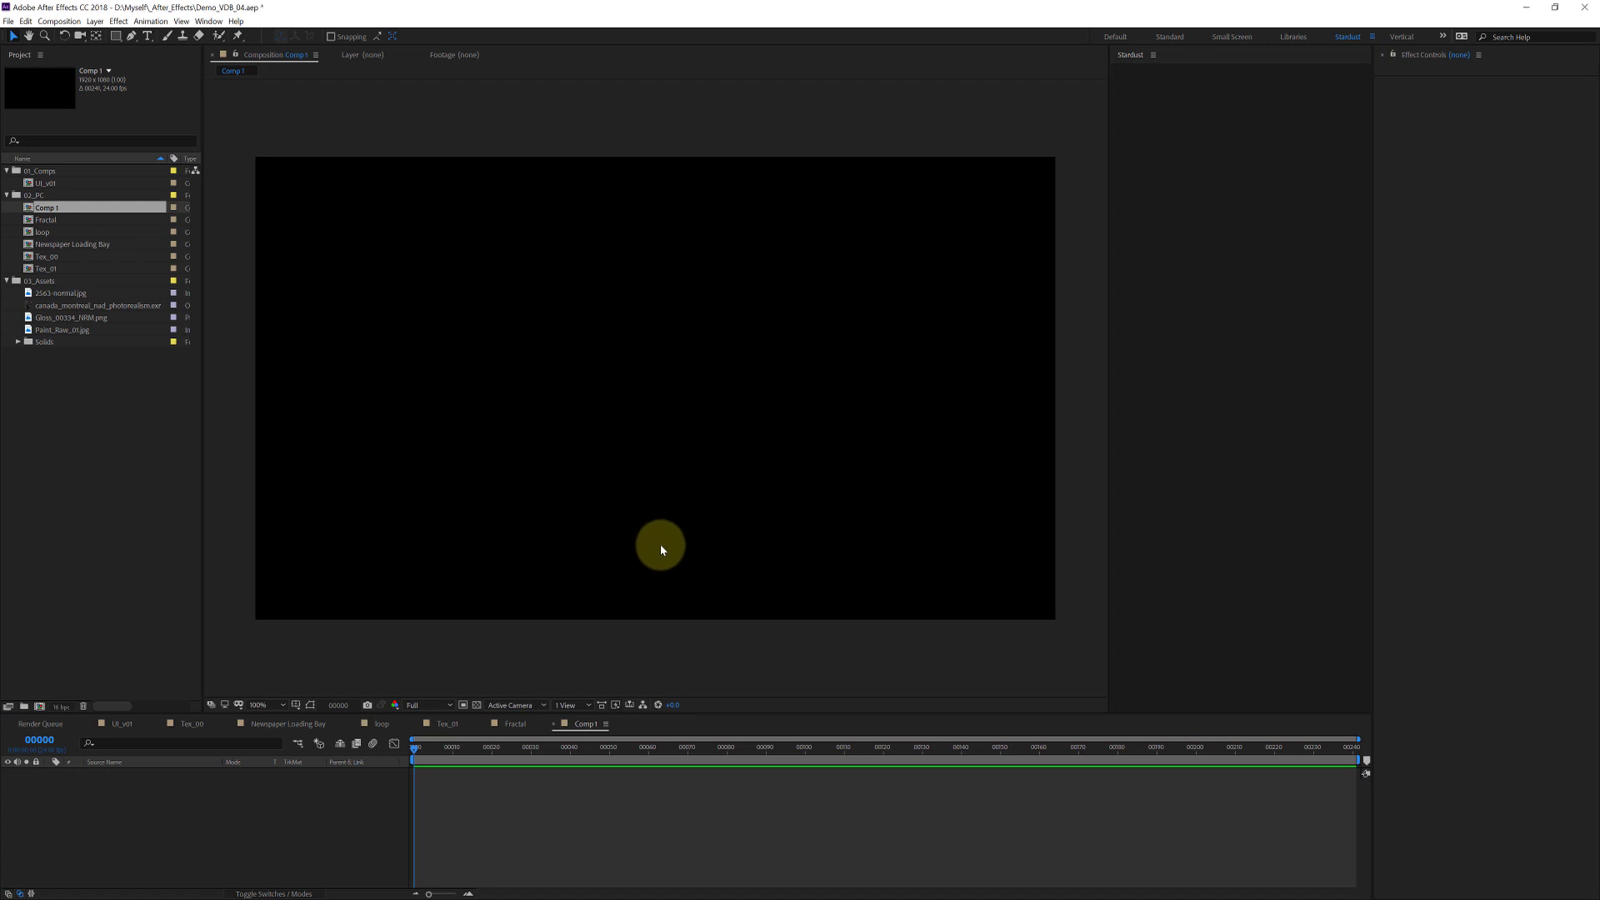
pyautogui.hotkey('ctrl', 'y')
pyautogui.press('Return')
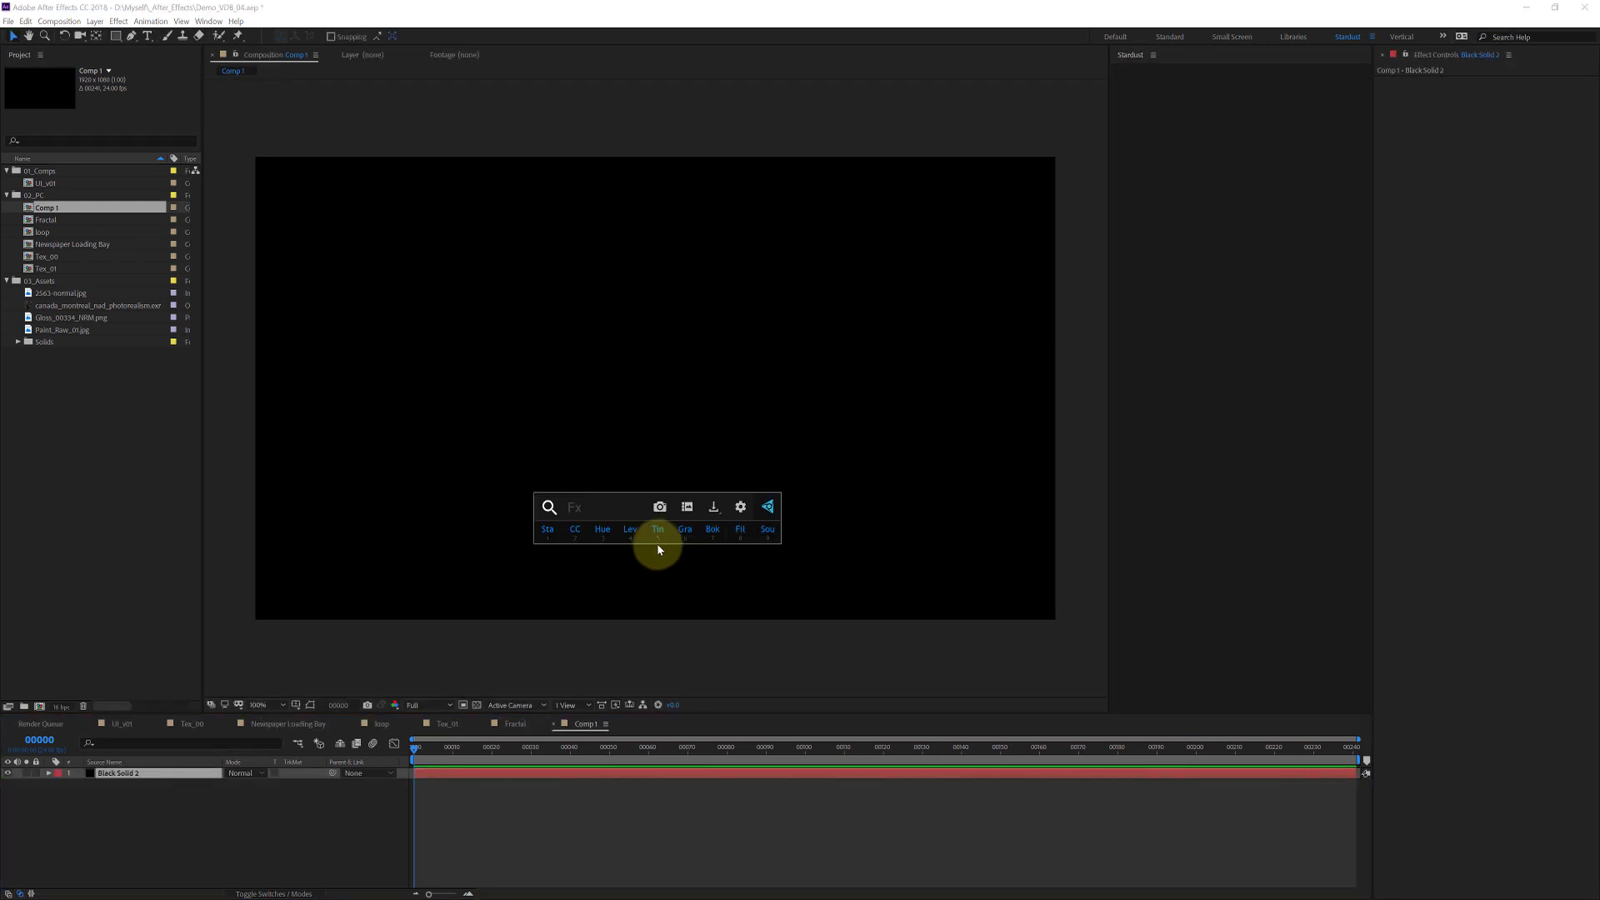
pyautogui.click(678, 529)
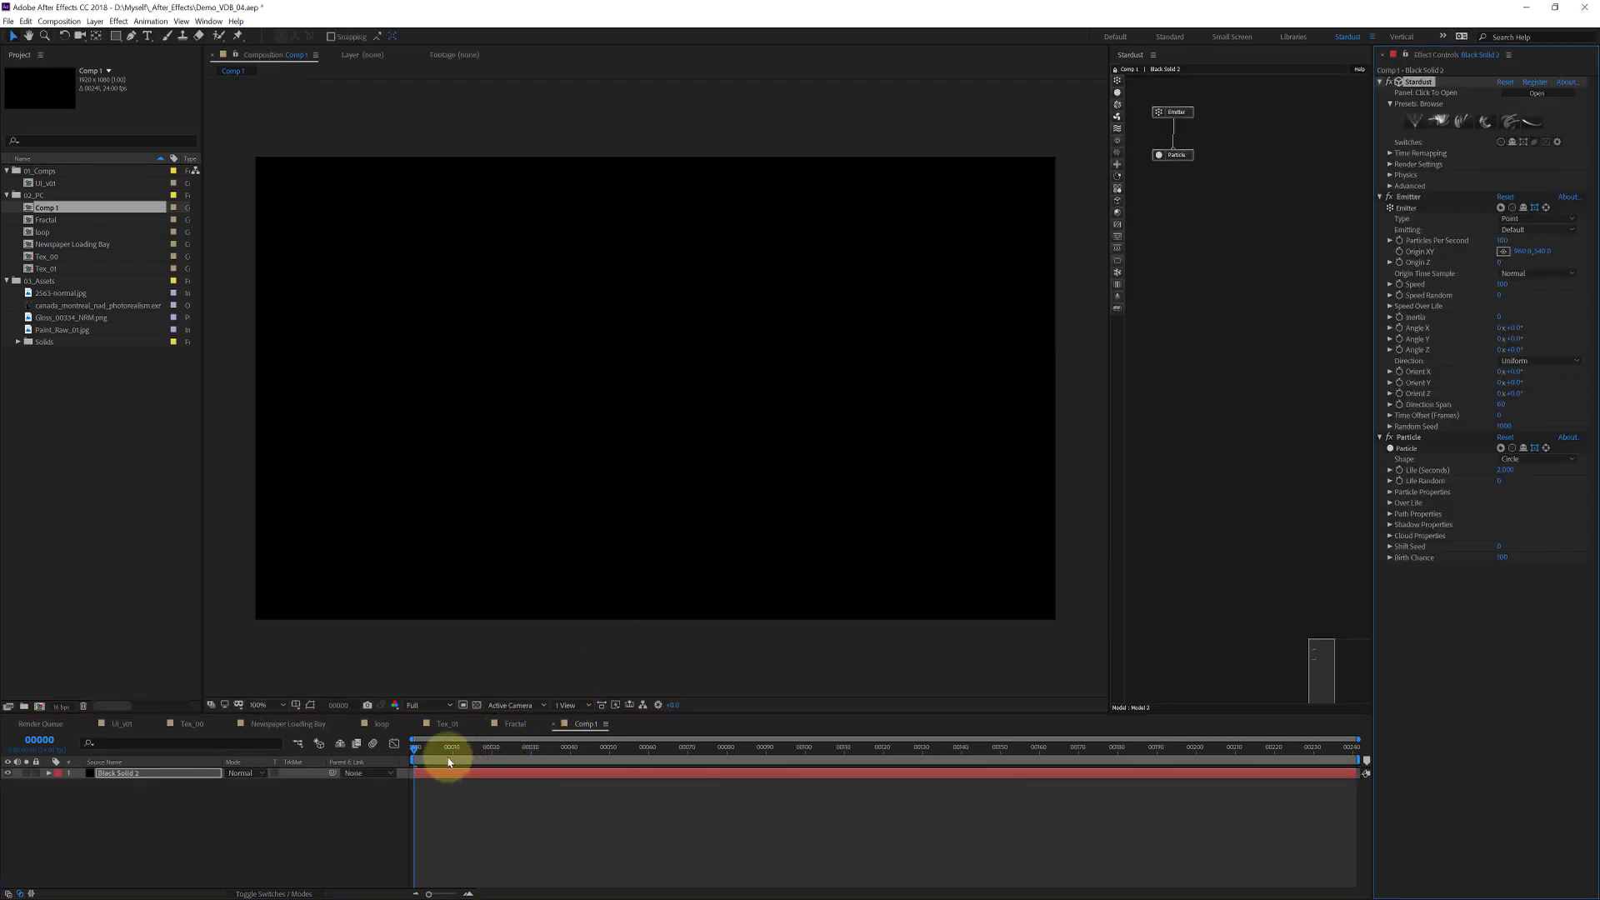
pyautogui.click(512, 748)
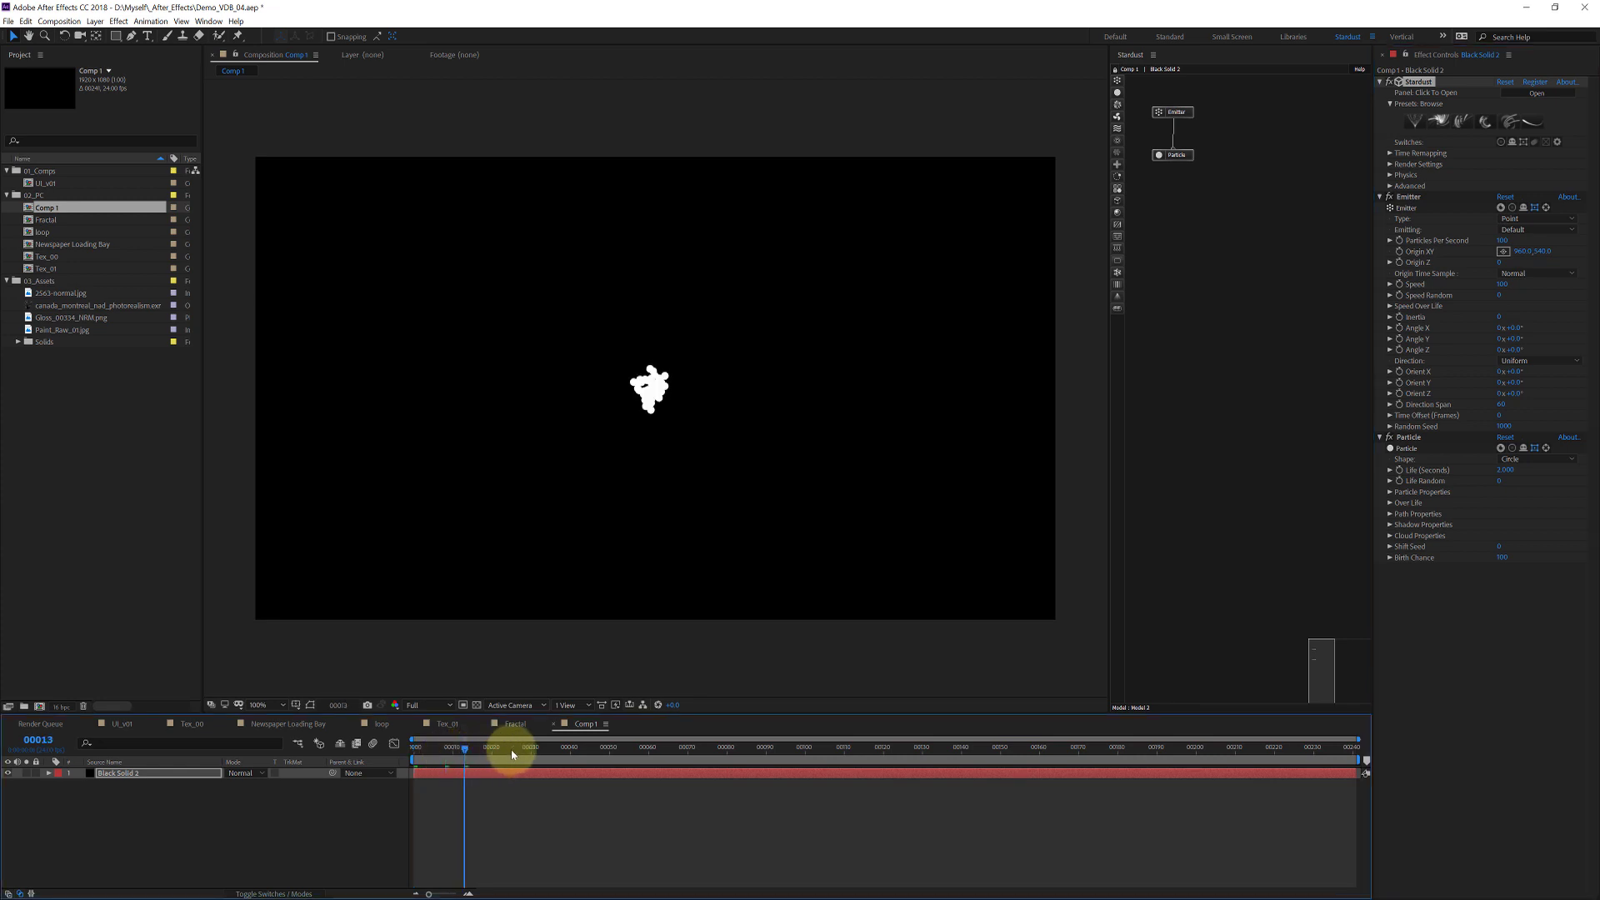
# Step: Add the Spheres preset from the Stardust Volume presets folder
pyautogui.click(1420, 122)
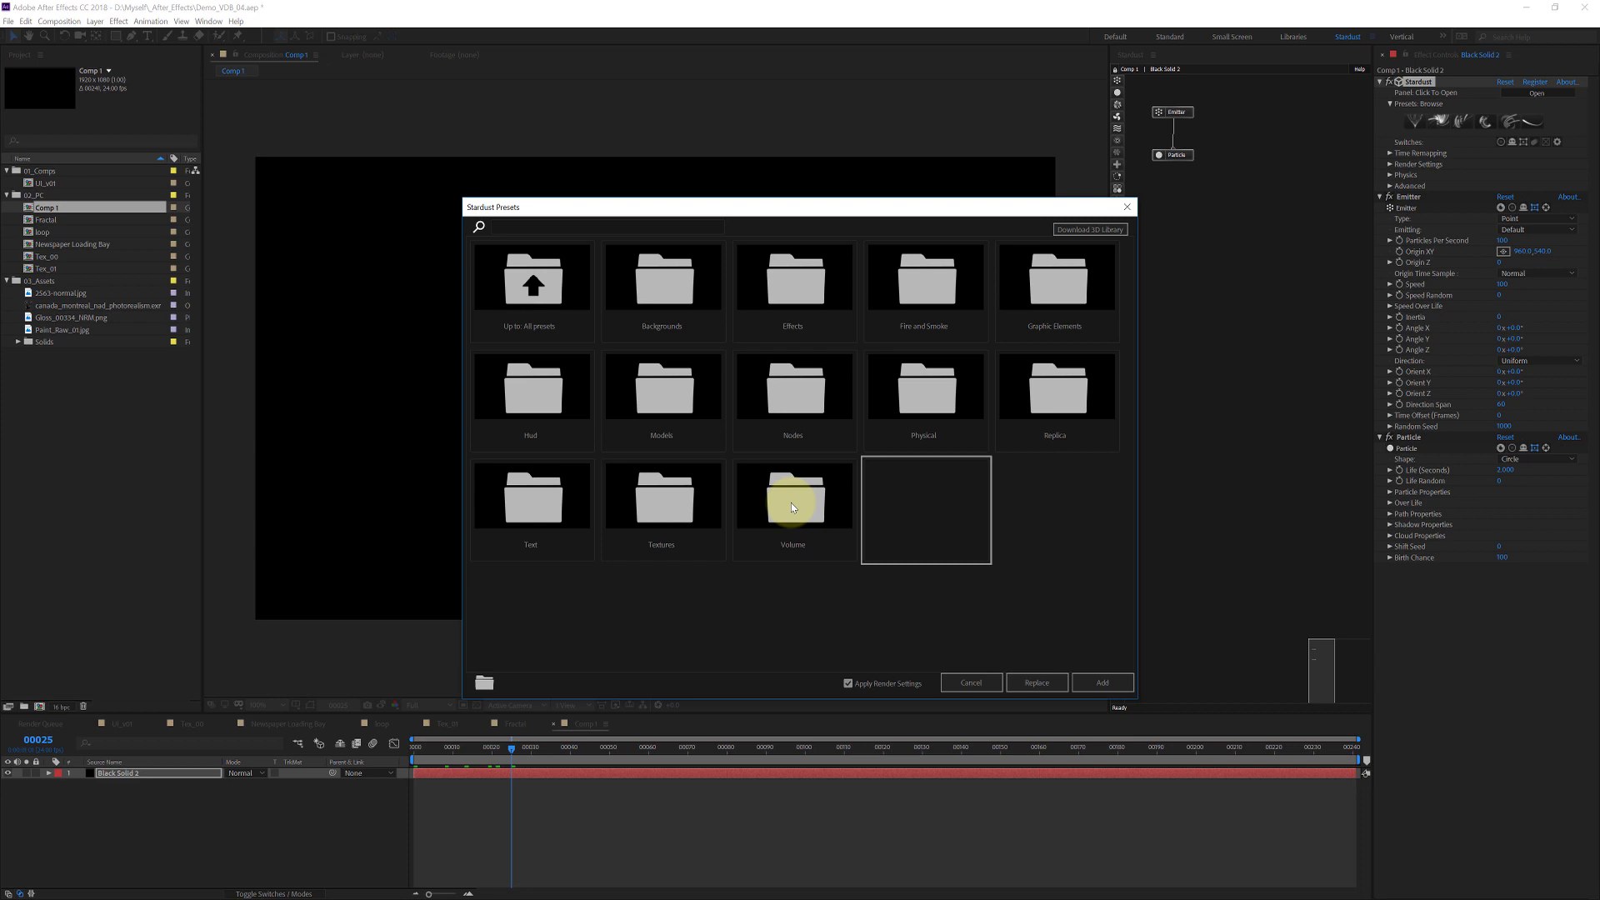
pyautogui.doubleClick(791, 506)
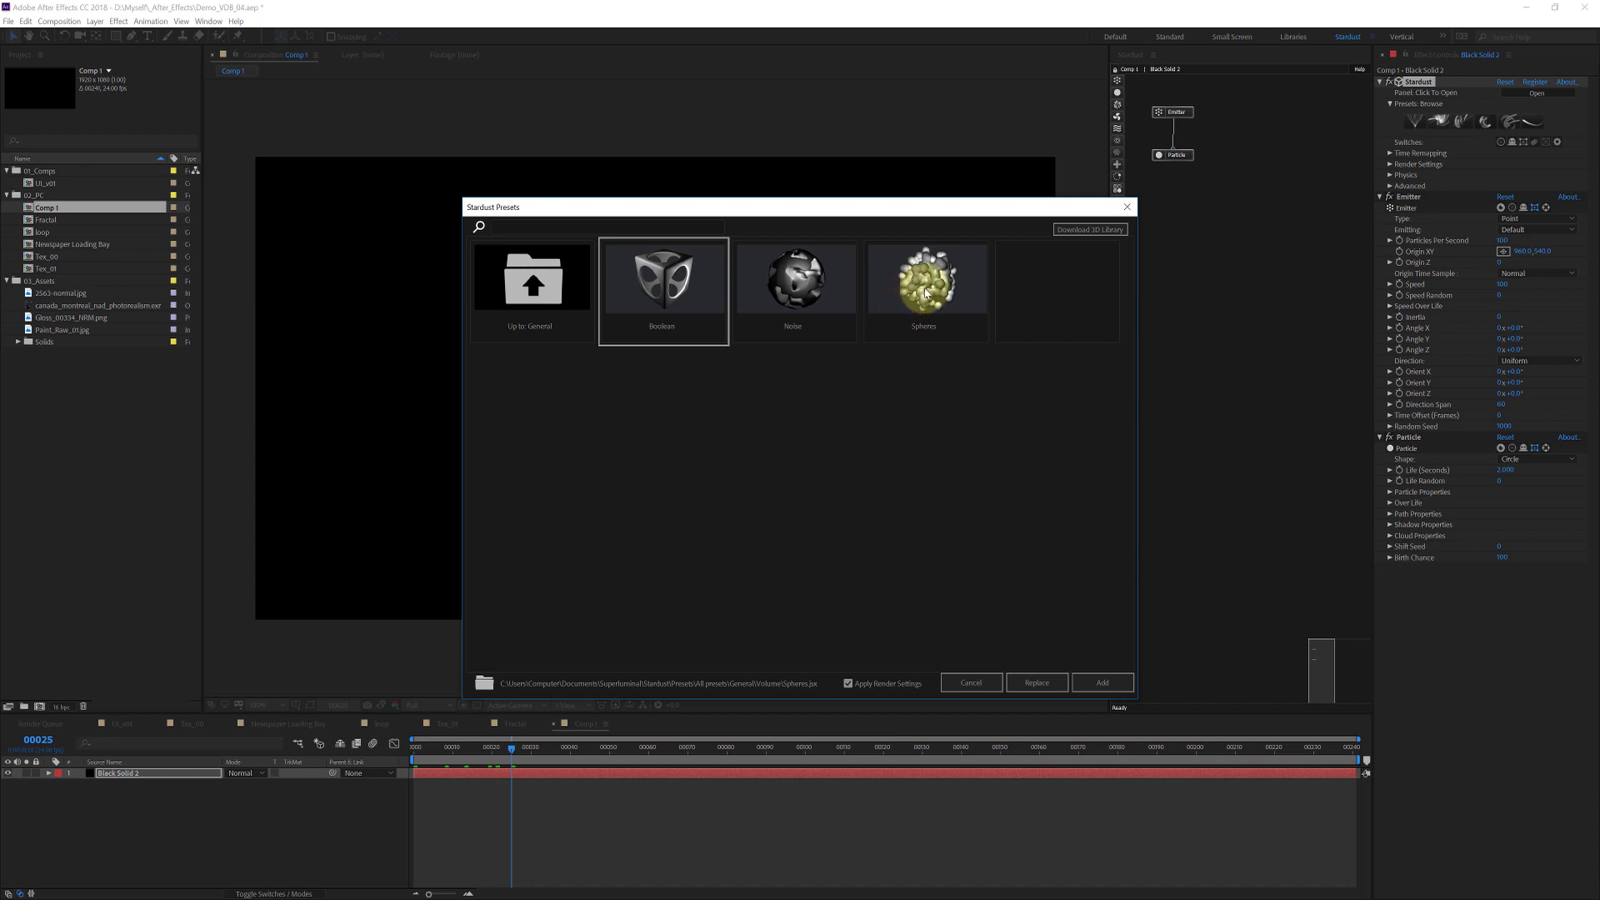
pyautogui.click(898, 300)
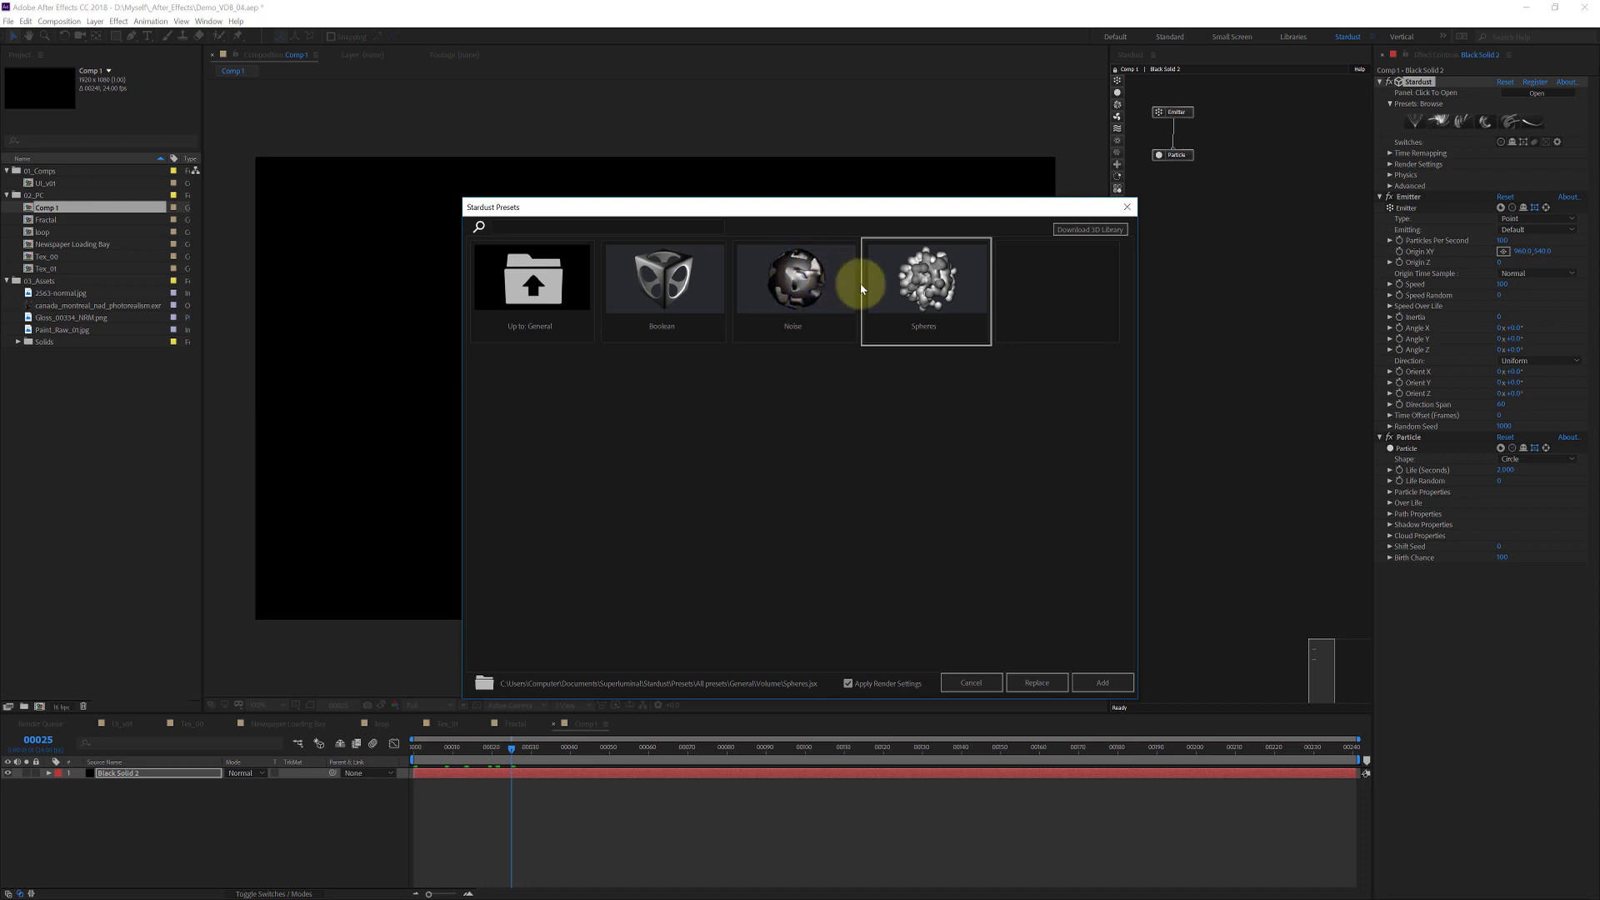
pyautogui.click(1099, 681)
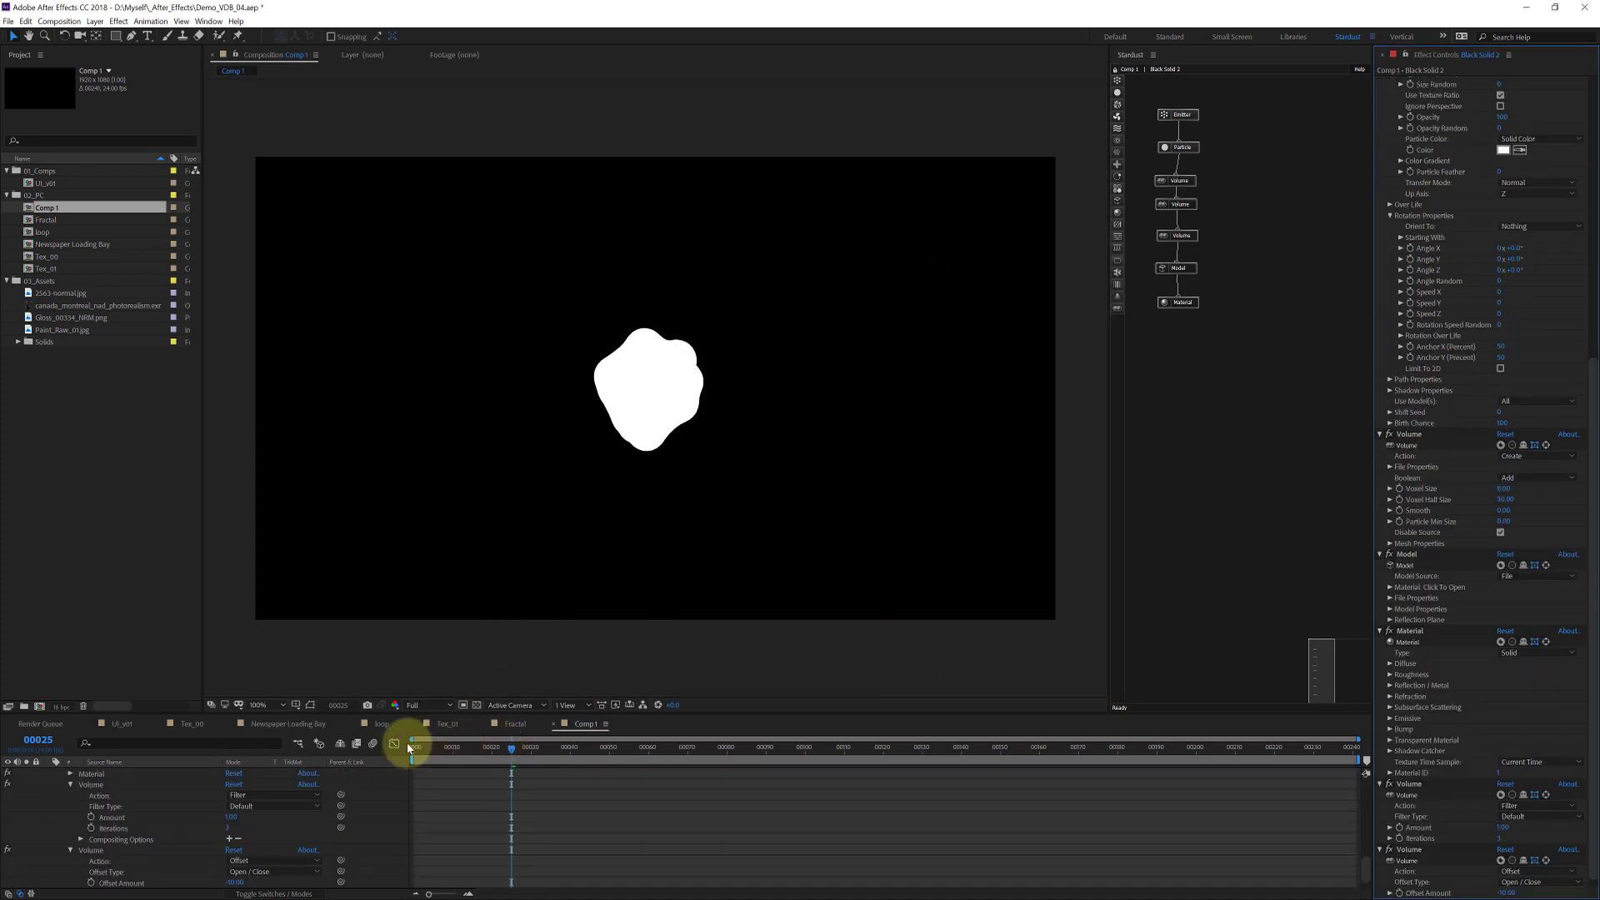
# Step: Add the Newspaper Loading Bay footage to Comp 1 as a hidden layer
pyautogui.press('p')
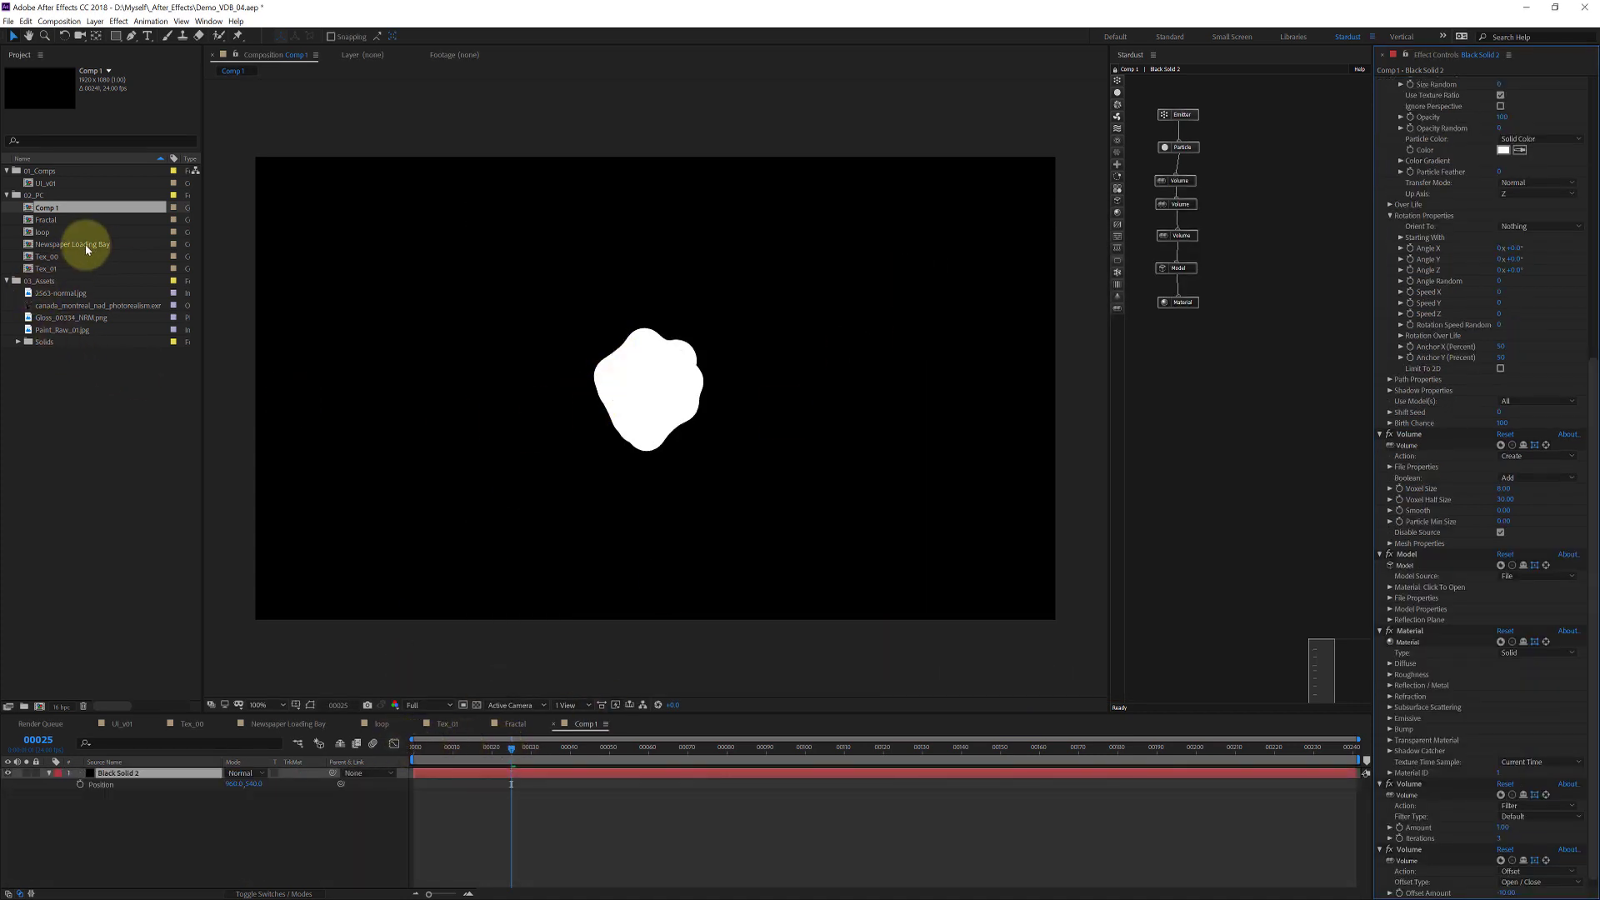
pyautogui.moveTo(73, 243); pyautogui.dragTo(15, 802)
pyautogui.click(8, 796)
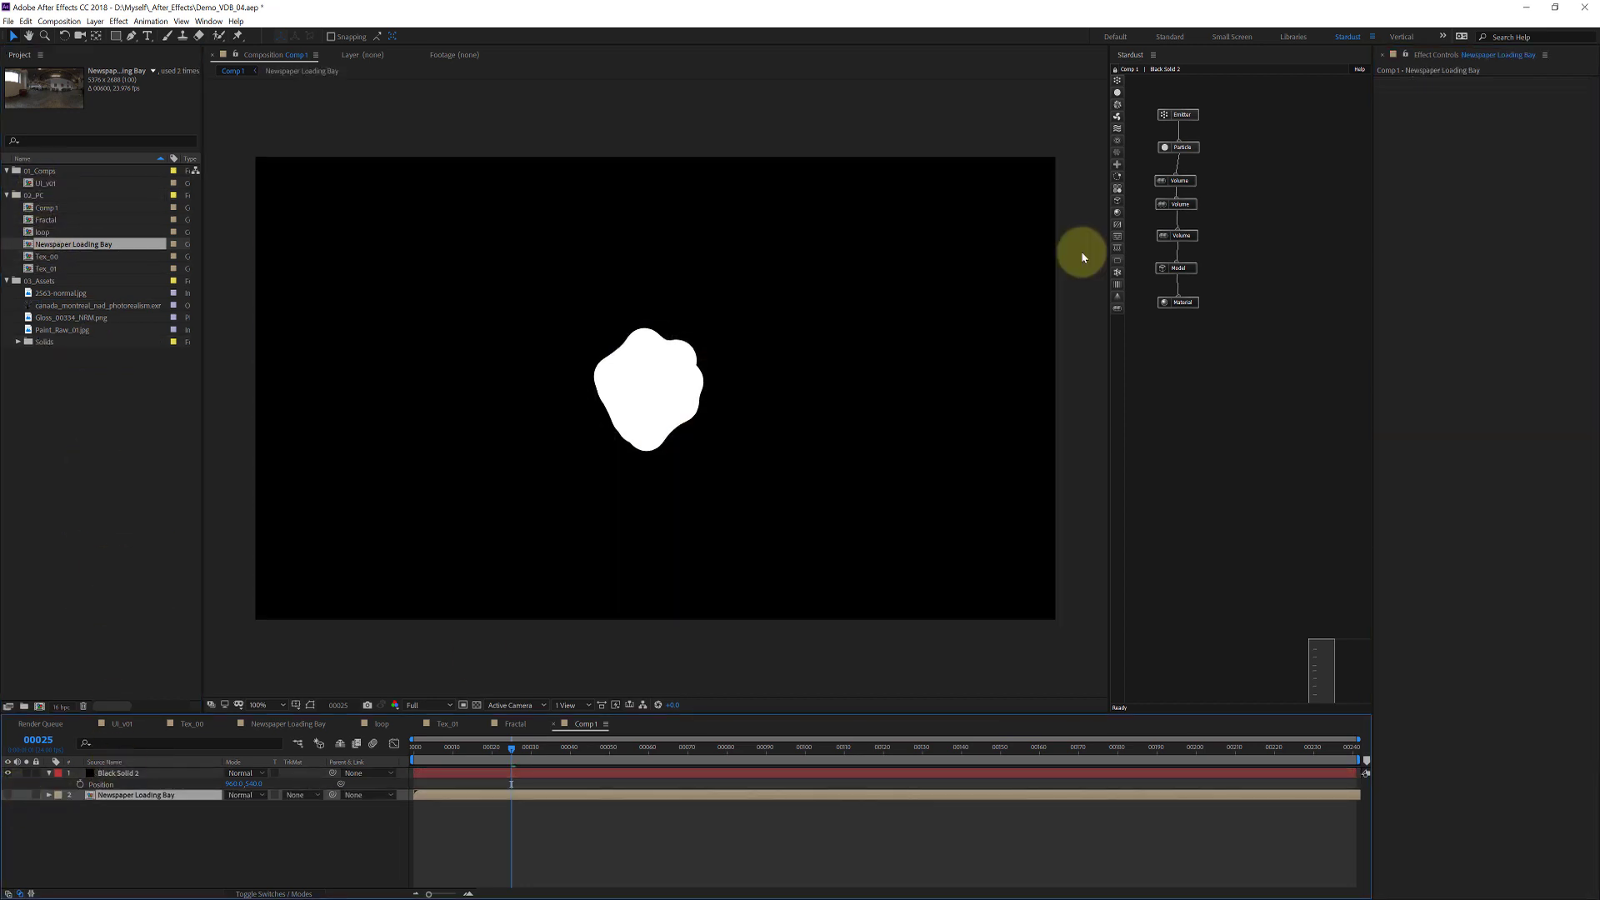
# Step: Set Stardust's Environment Layer to Newspaper Loading Bay and check frame 51
pyautogui.click(1168, 116)
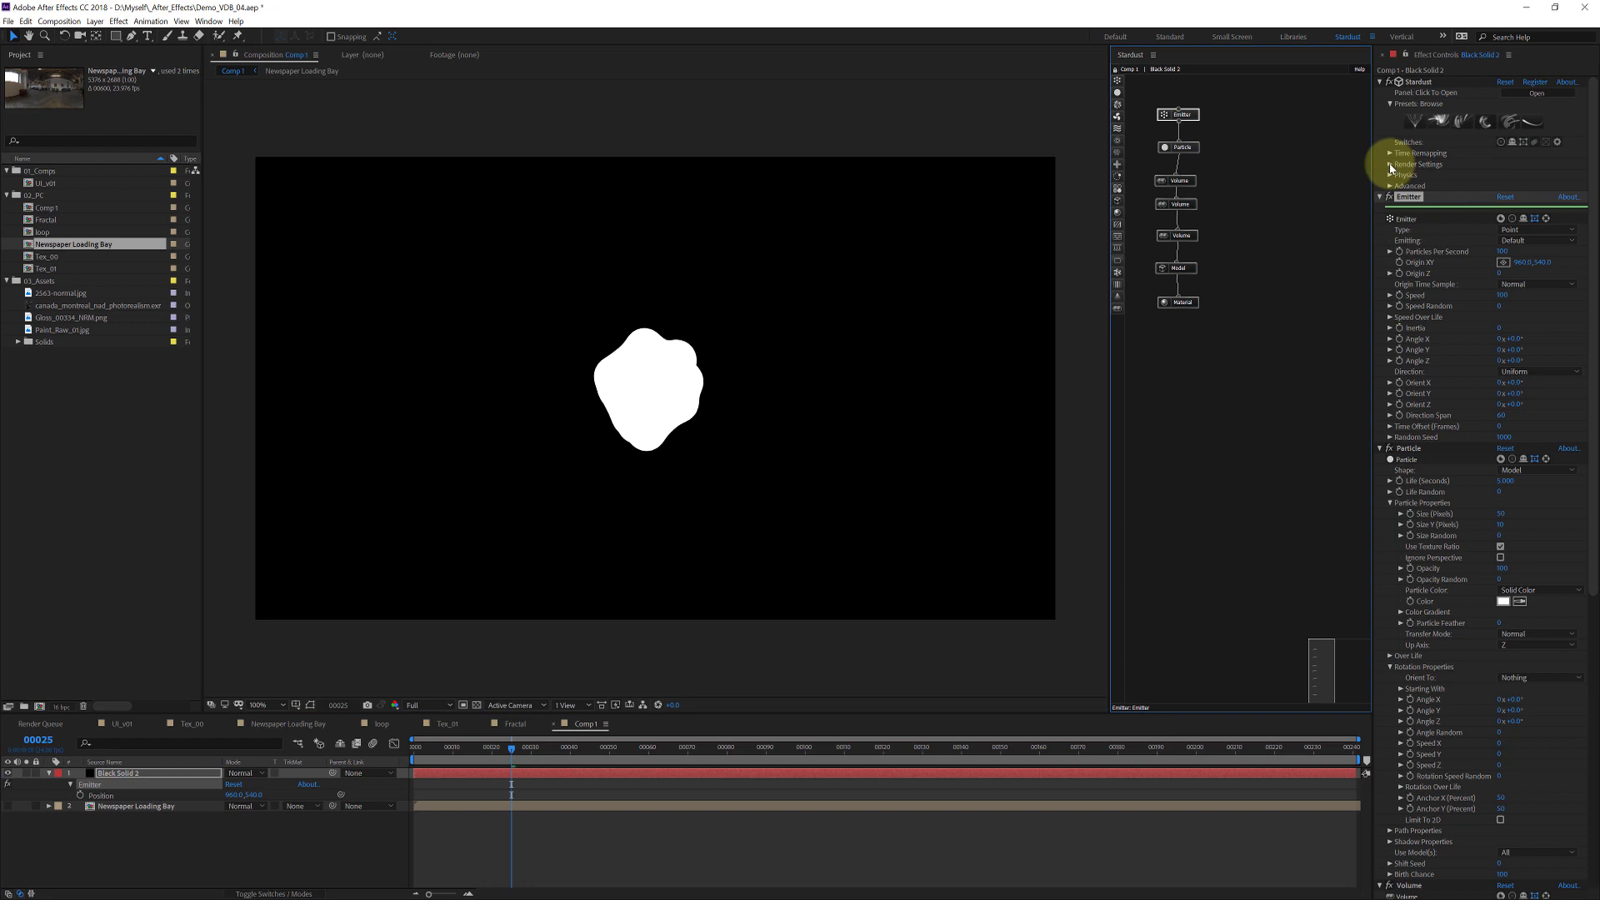
pyautogui.click(1390, 164)
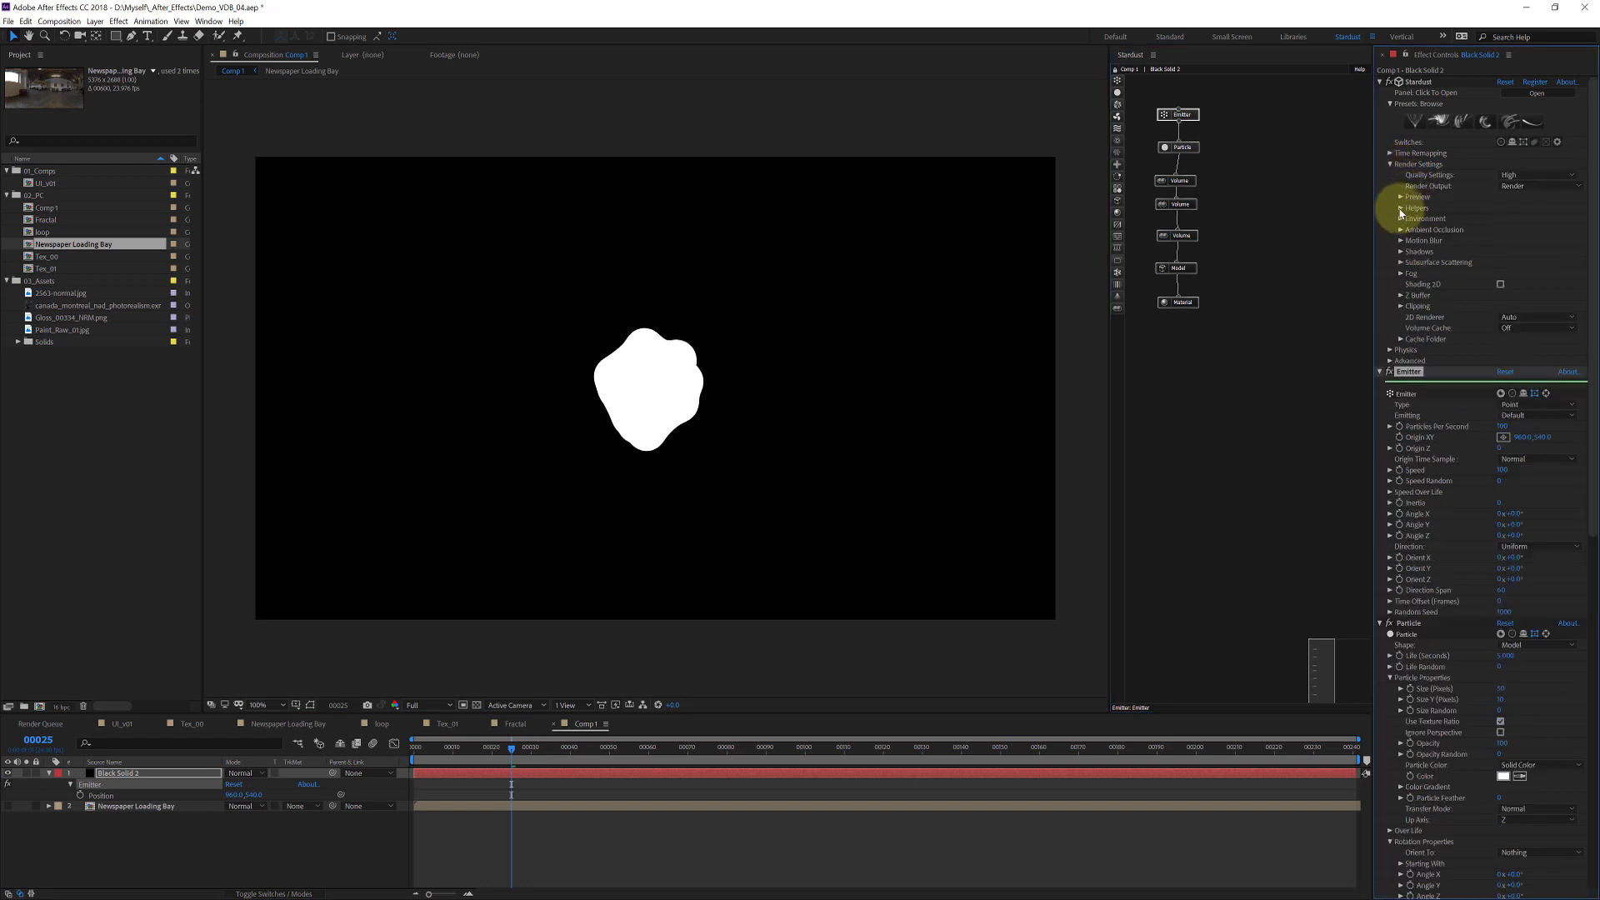
pyautogui.click(1400, 219)
pyautogui.click(1513, 230)
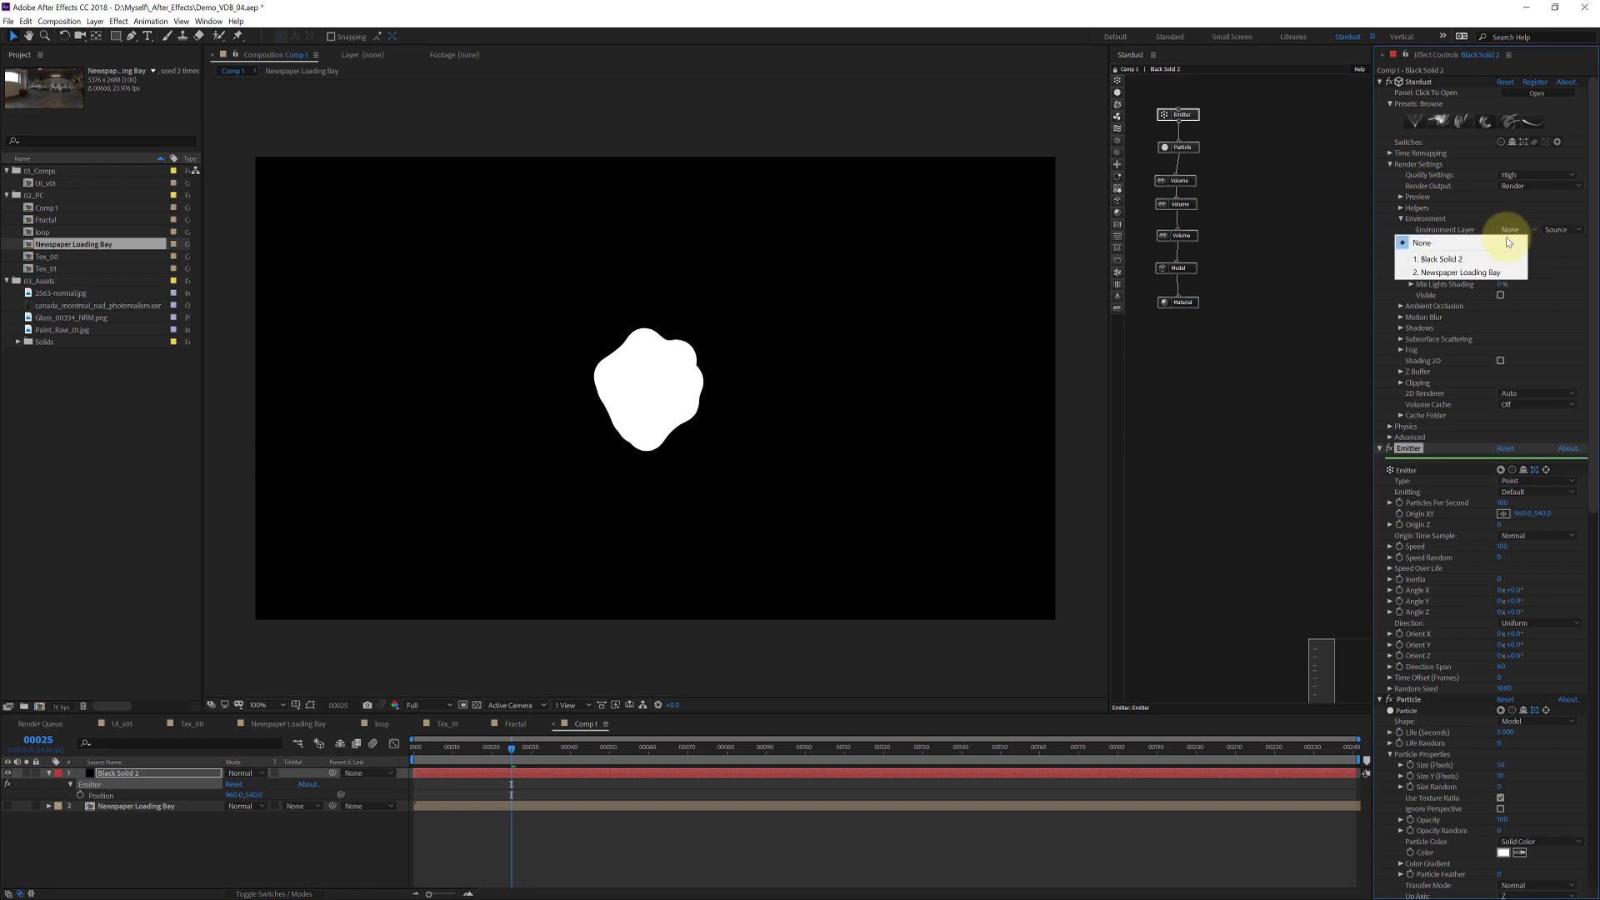
pyautogui.click(1452, 273)
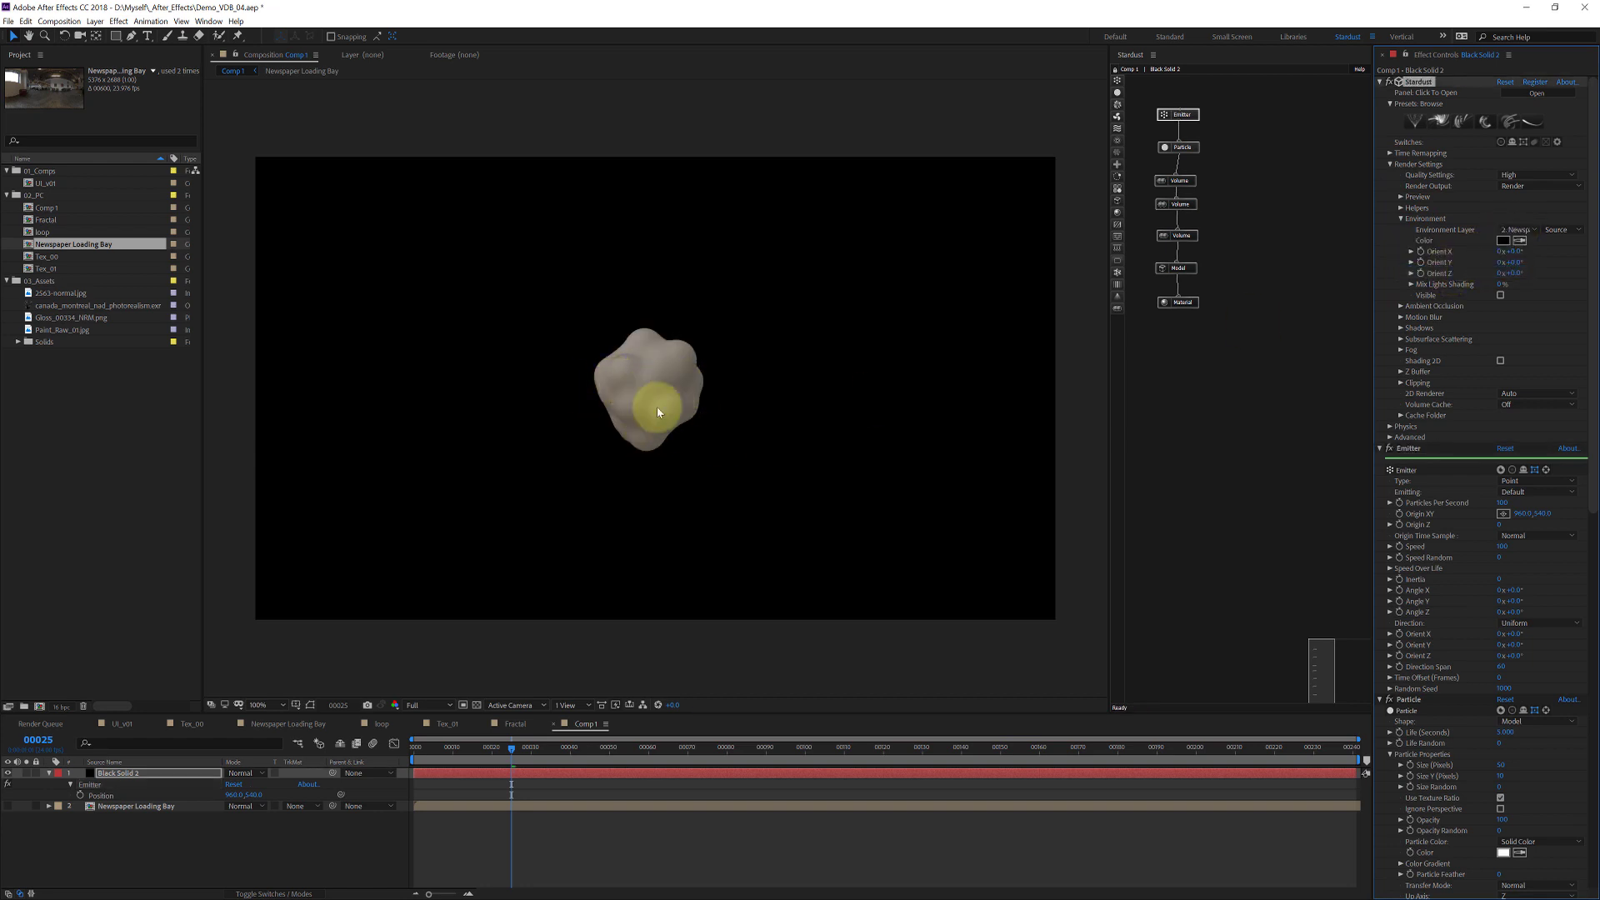
pyautogui.click(613, 755)
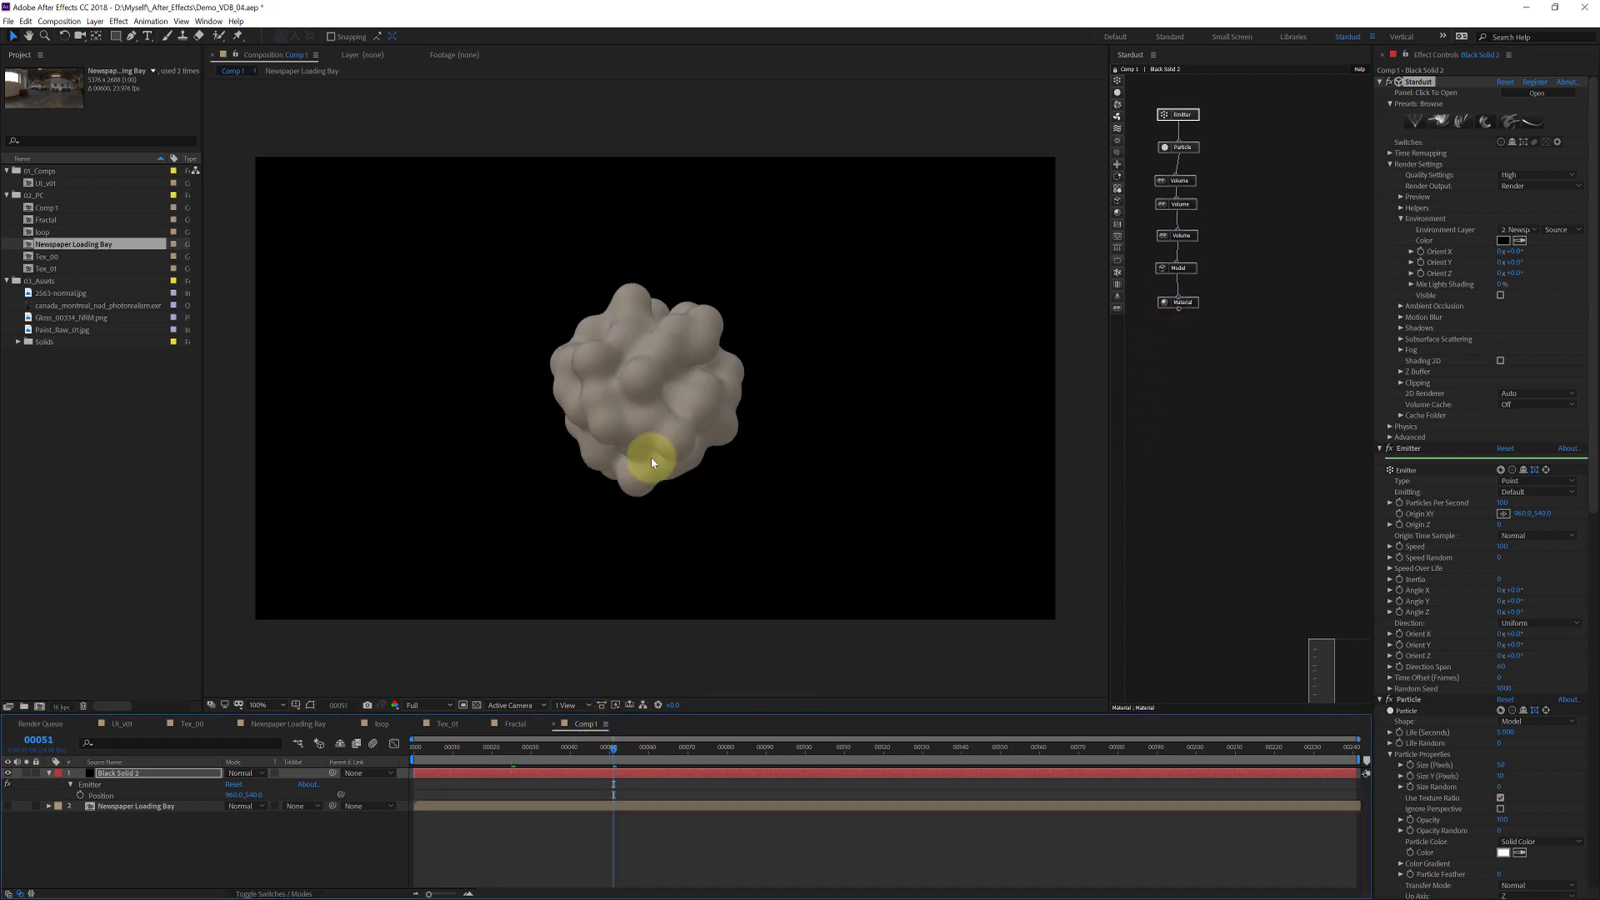
# Step: Scrub Comp 1 back to frames 46 and 27, then advance to frame 00111
pyautogui.click(595, 750)
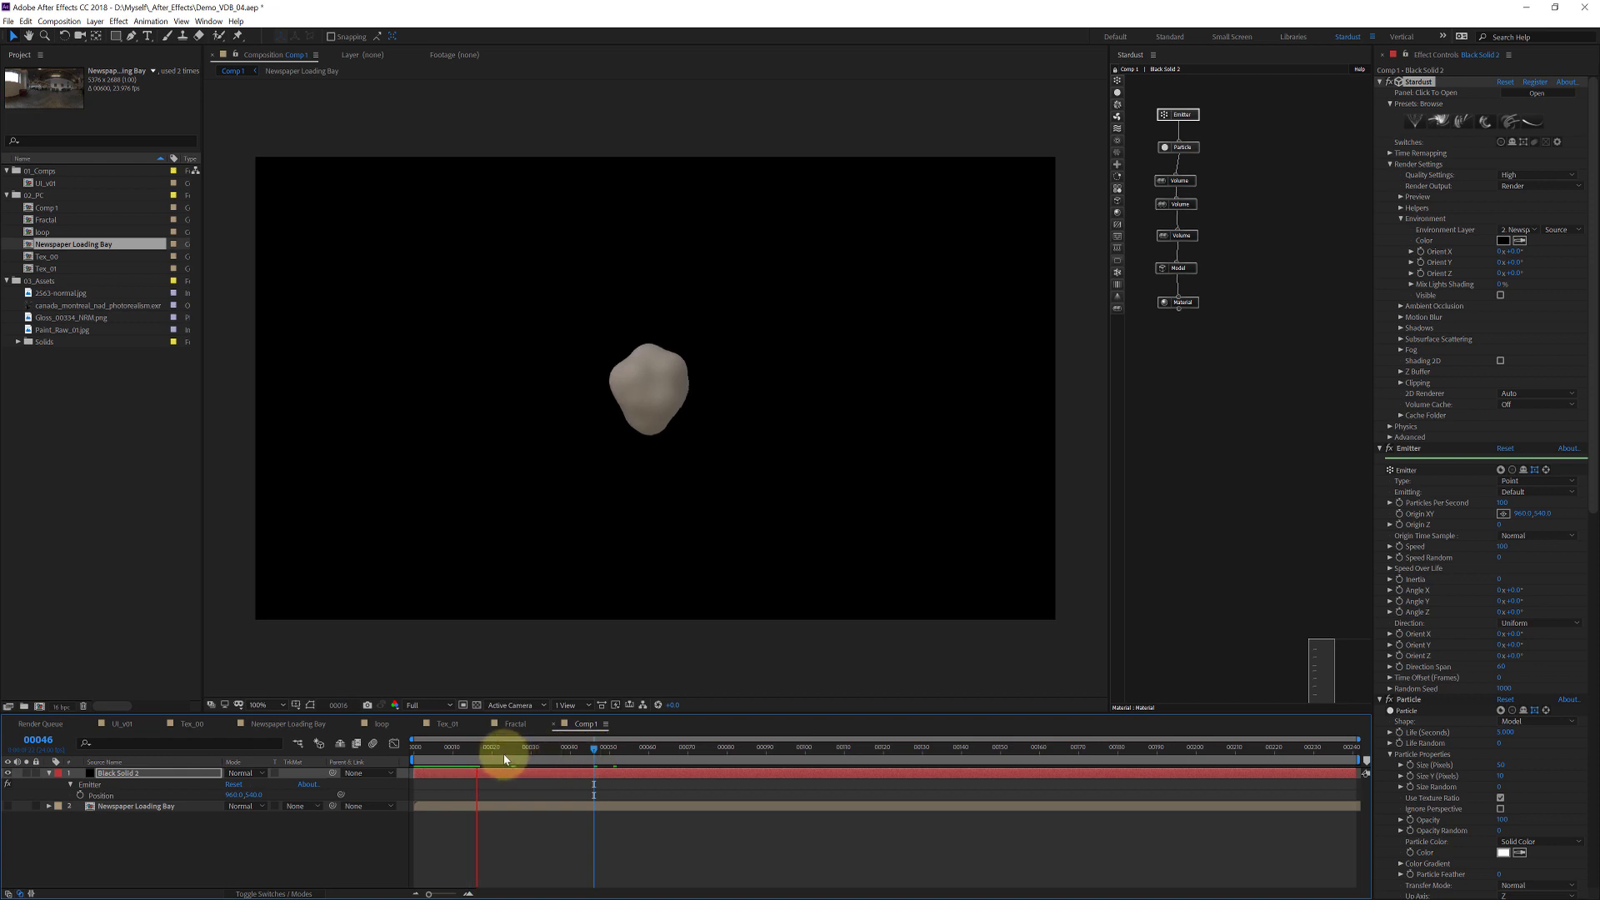
pyautogui.moveTo(463, 750); pyautogui.dragTo(519, 750)
pyautogui.press('space')
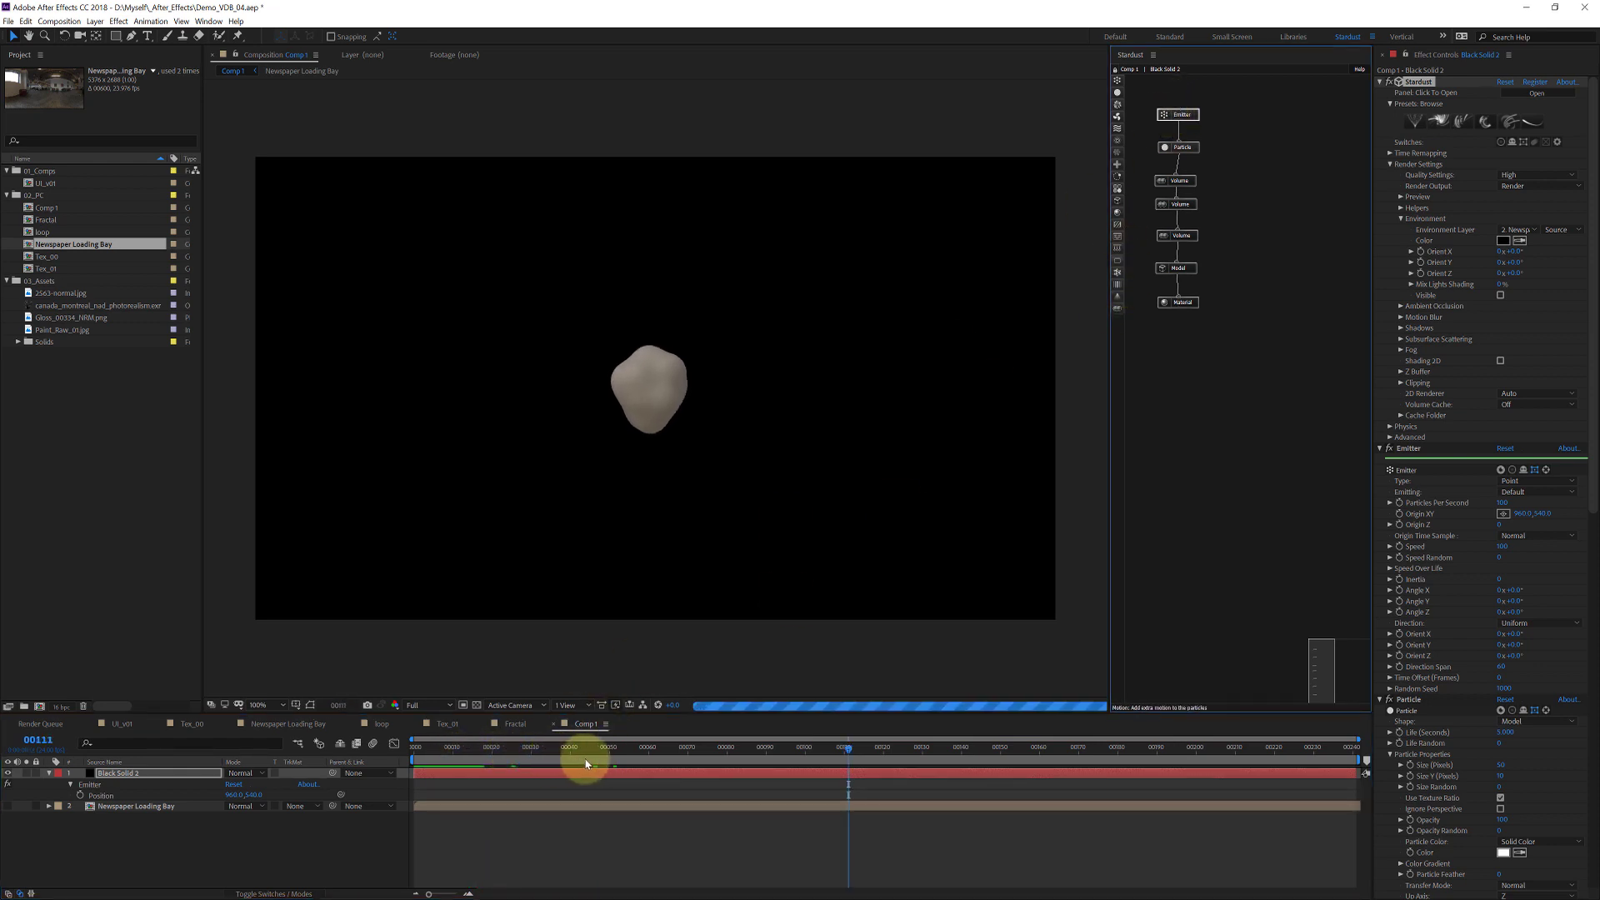
# Step: Fold Stardust and Emitter controls, inspect Particle Over Life Size and Opacity, then collapse Over Life and Rotation
pyautogui.click(1170, 114)
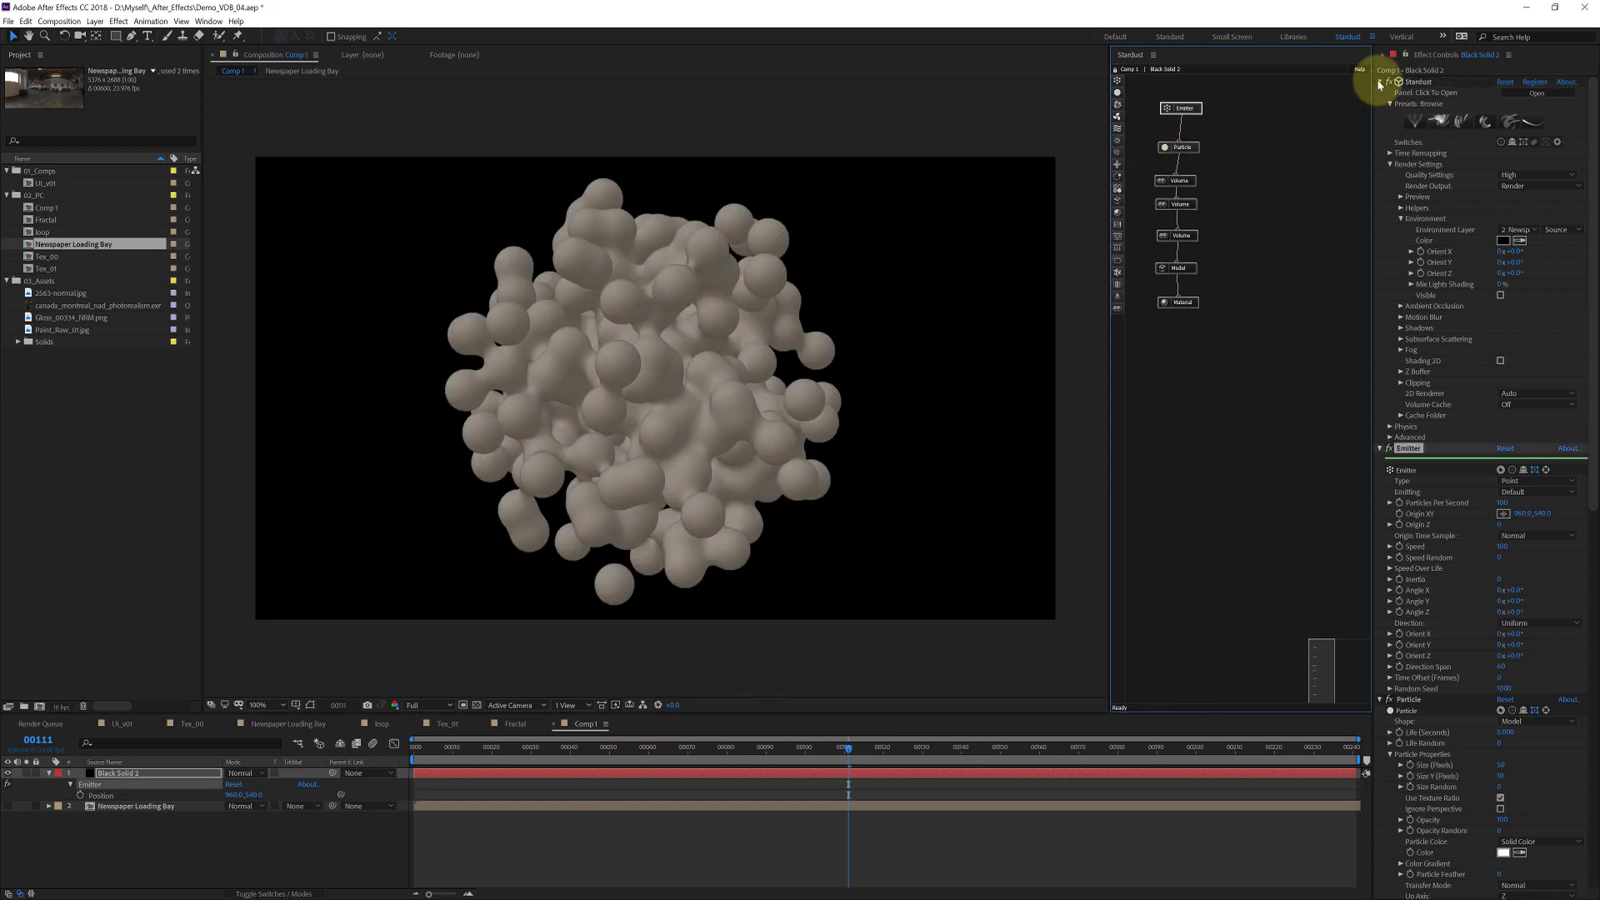
pyautogui.click(1380, 81)
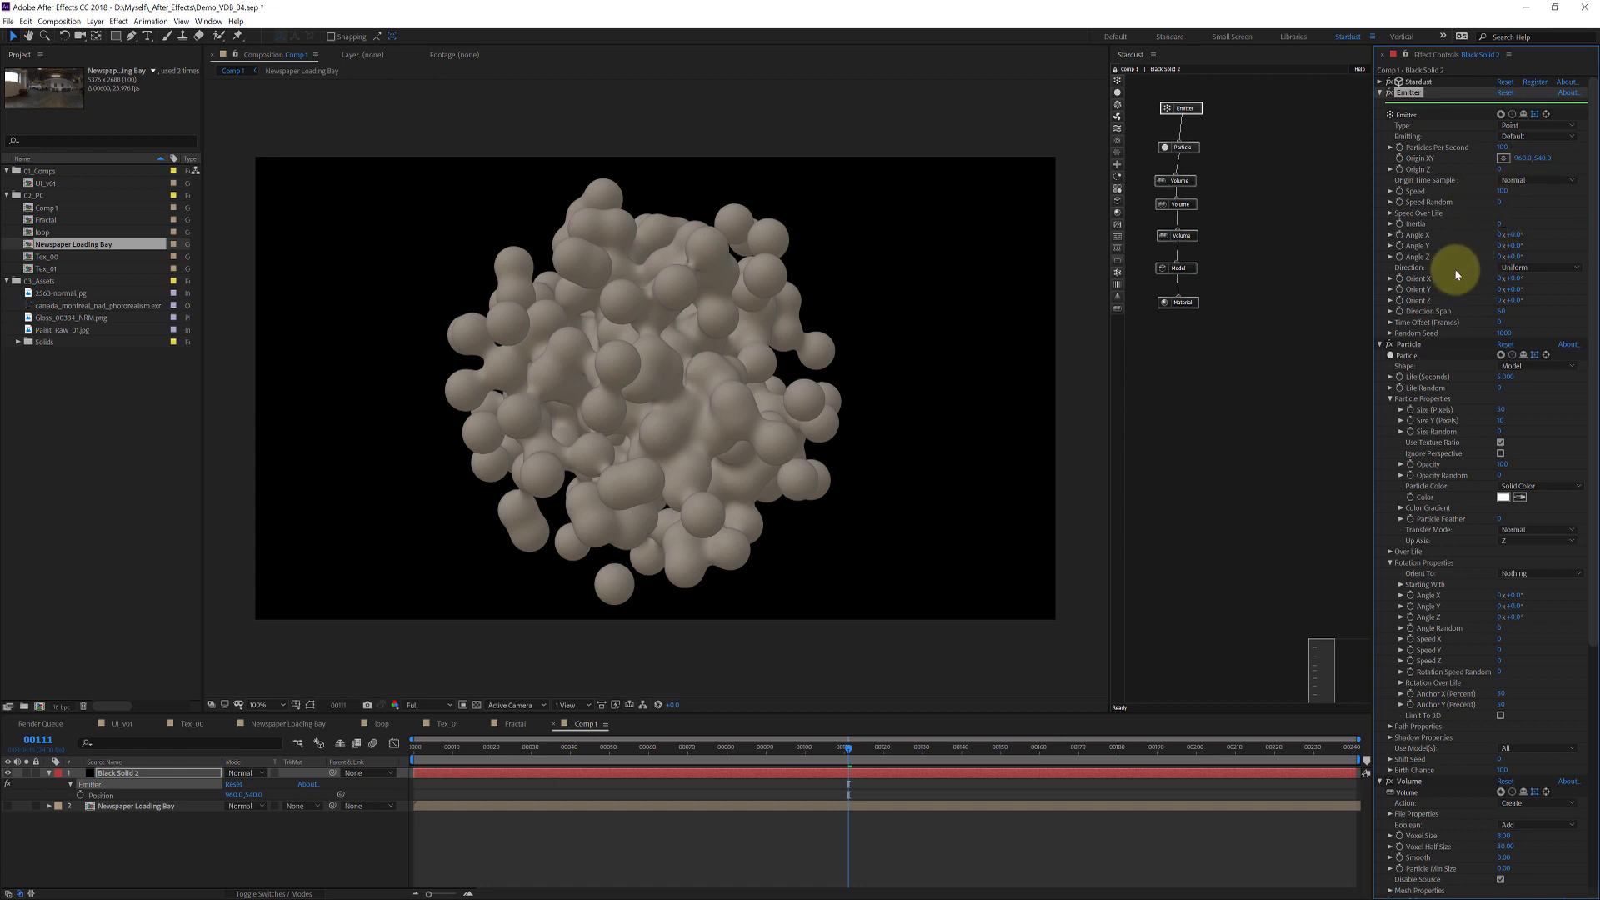
pyautogui.click(1379, 93)
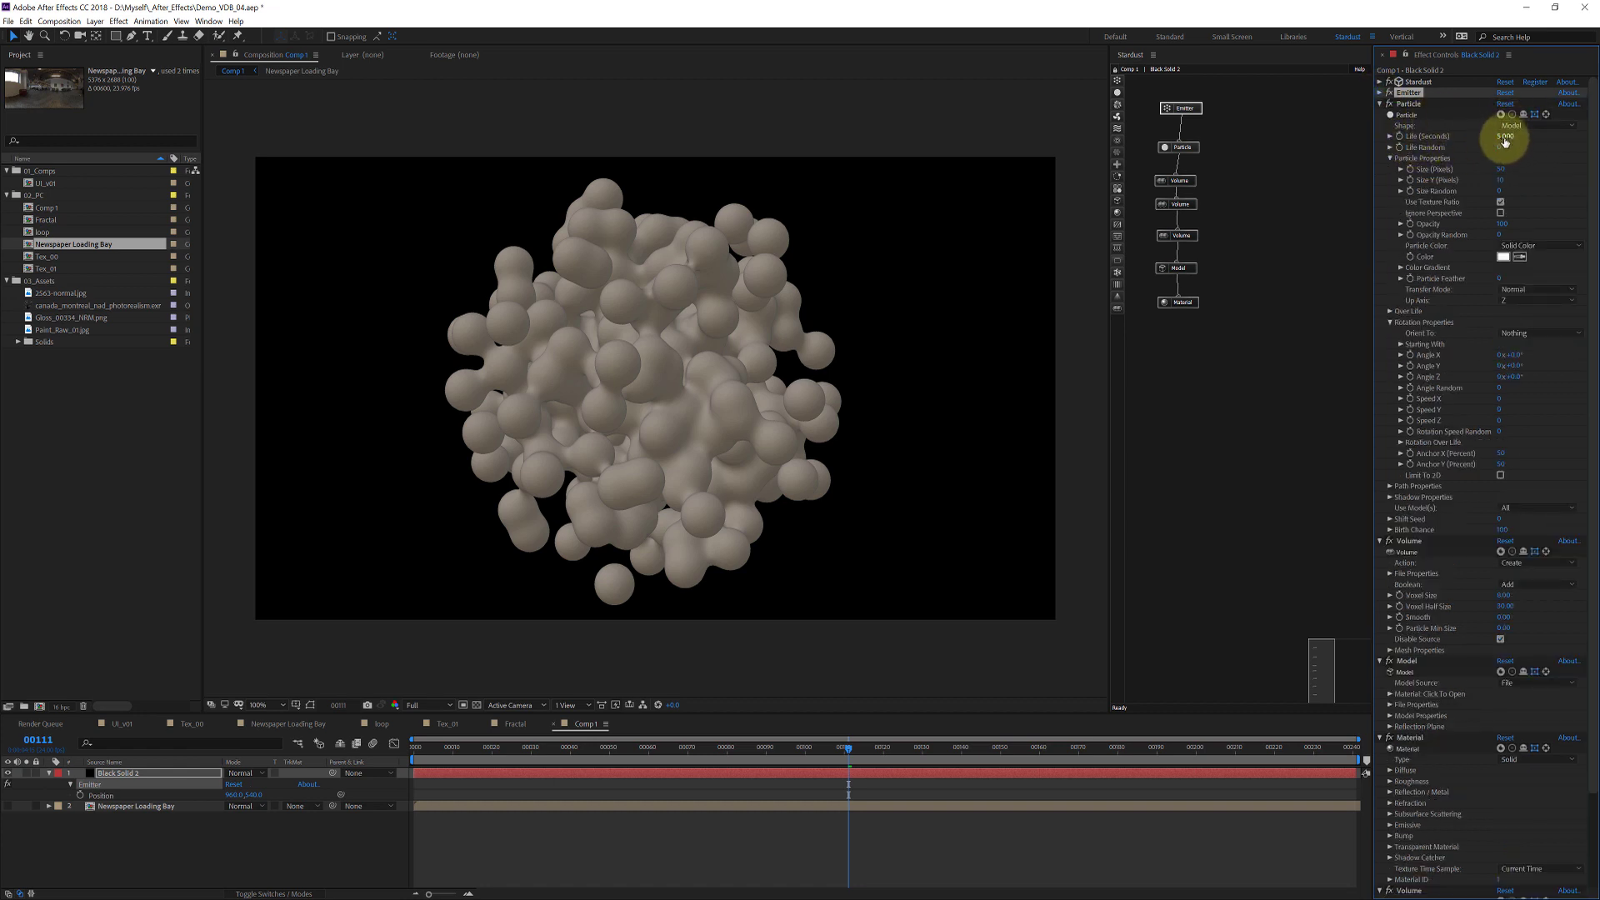
pyautogui.click(1390, 312)
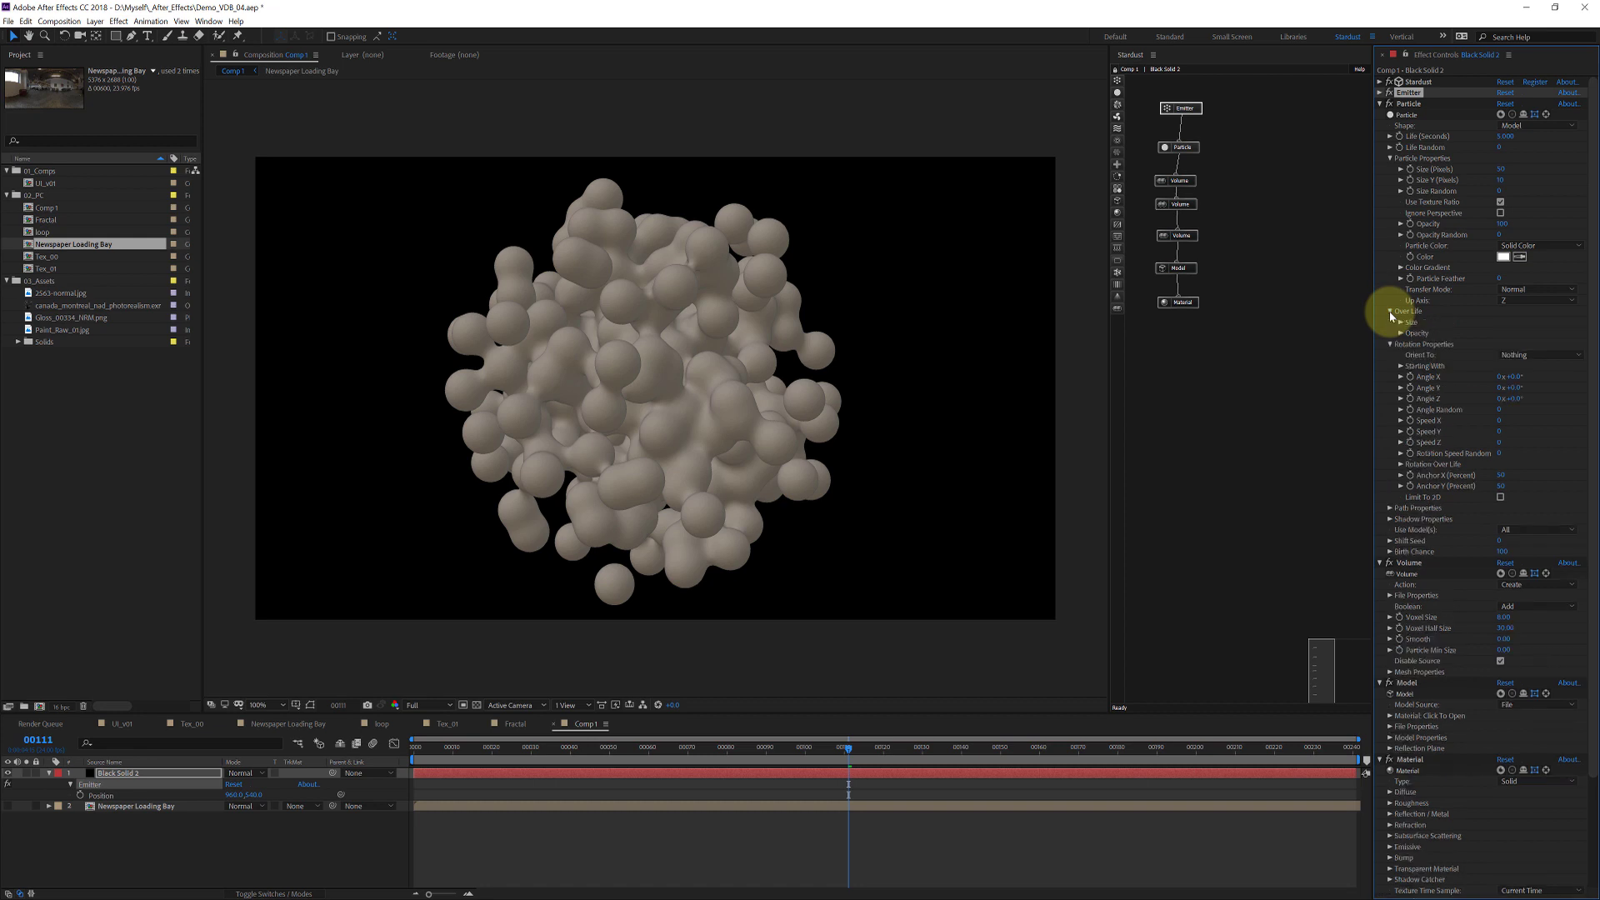
pyautogui.click(1401, 332)
pyautogui.click(1401, 323)
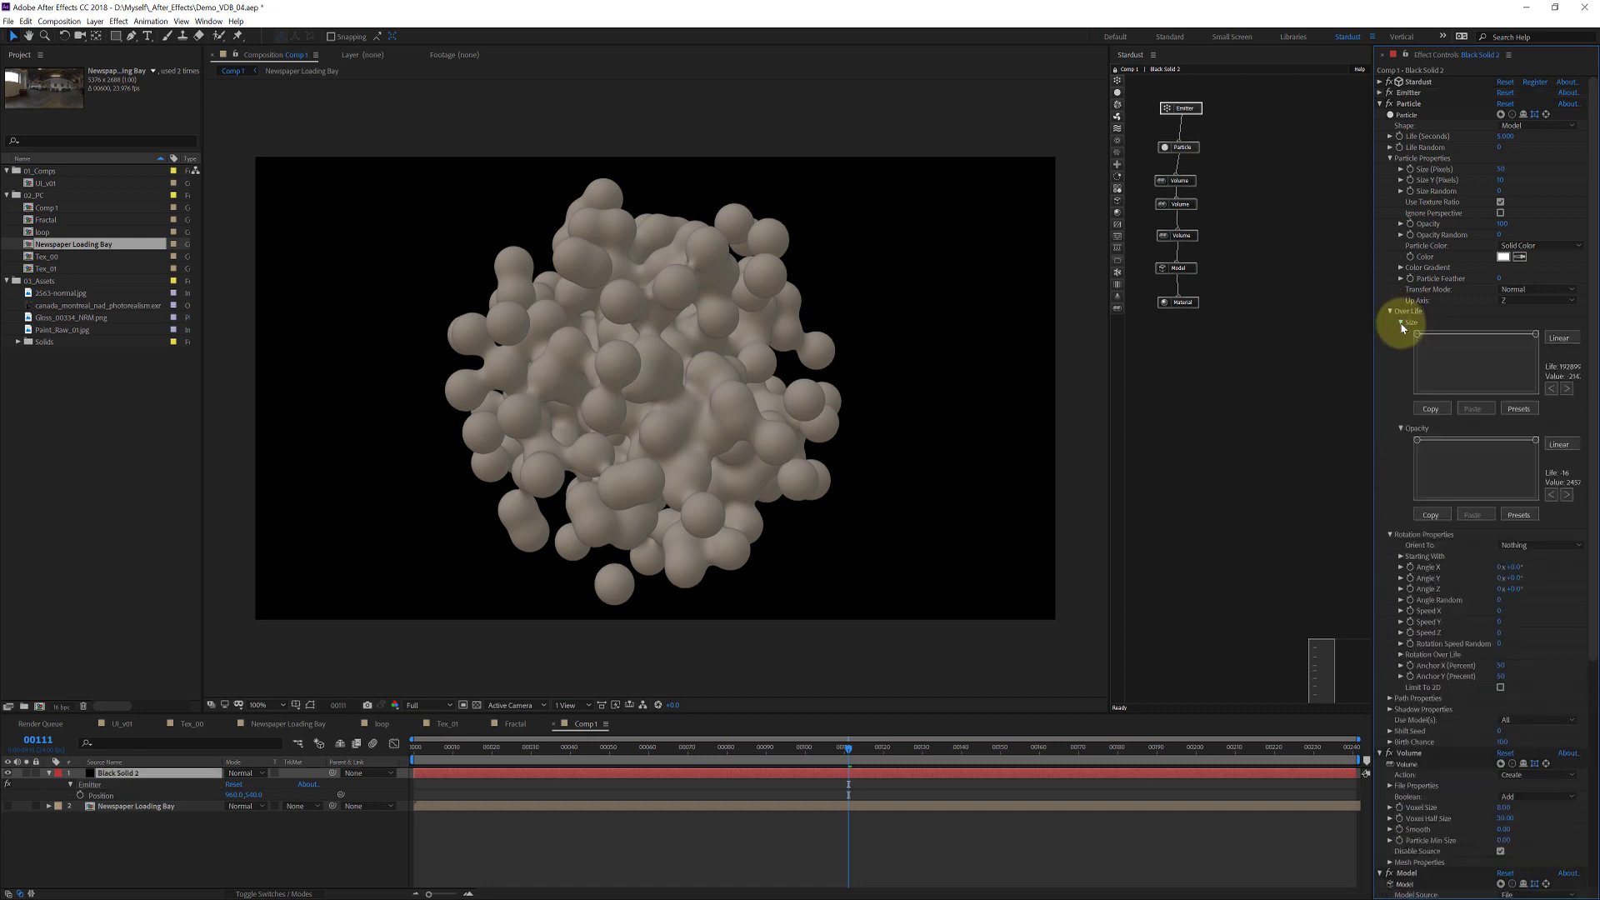
pyautogui.click(1390, 312)
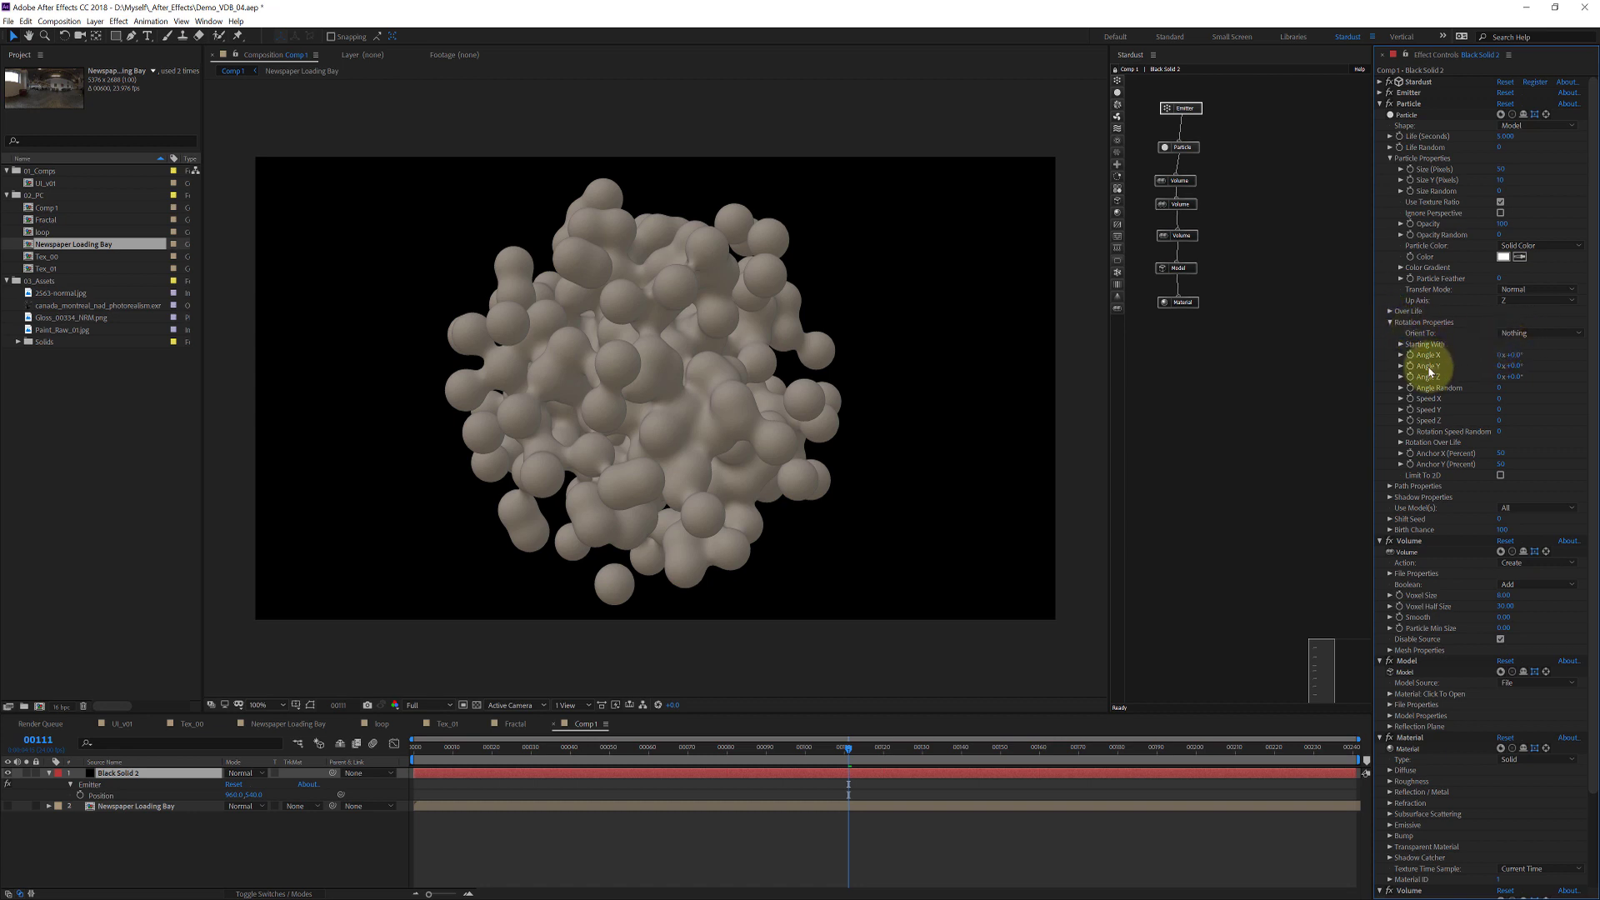
pyautogui.click(1389, 322)
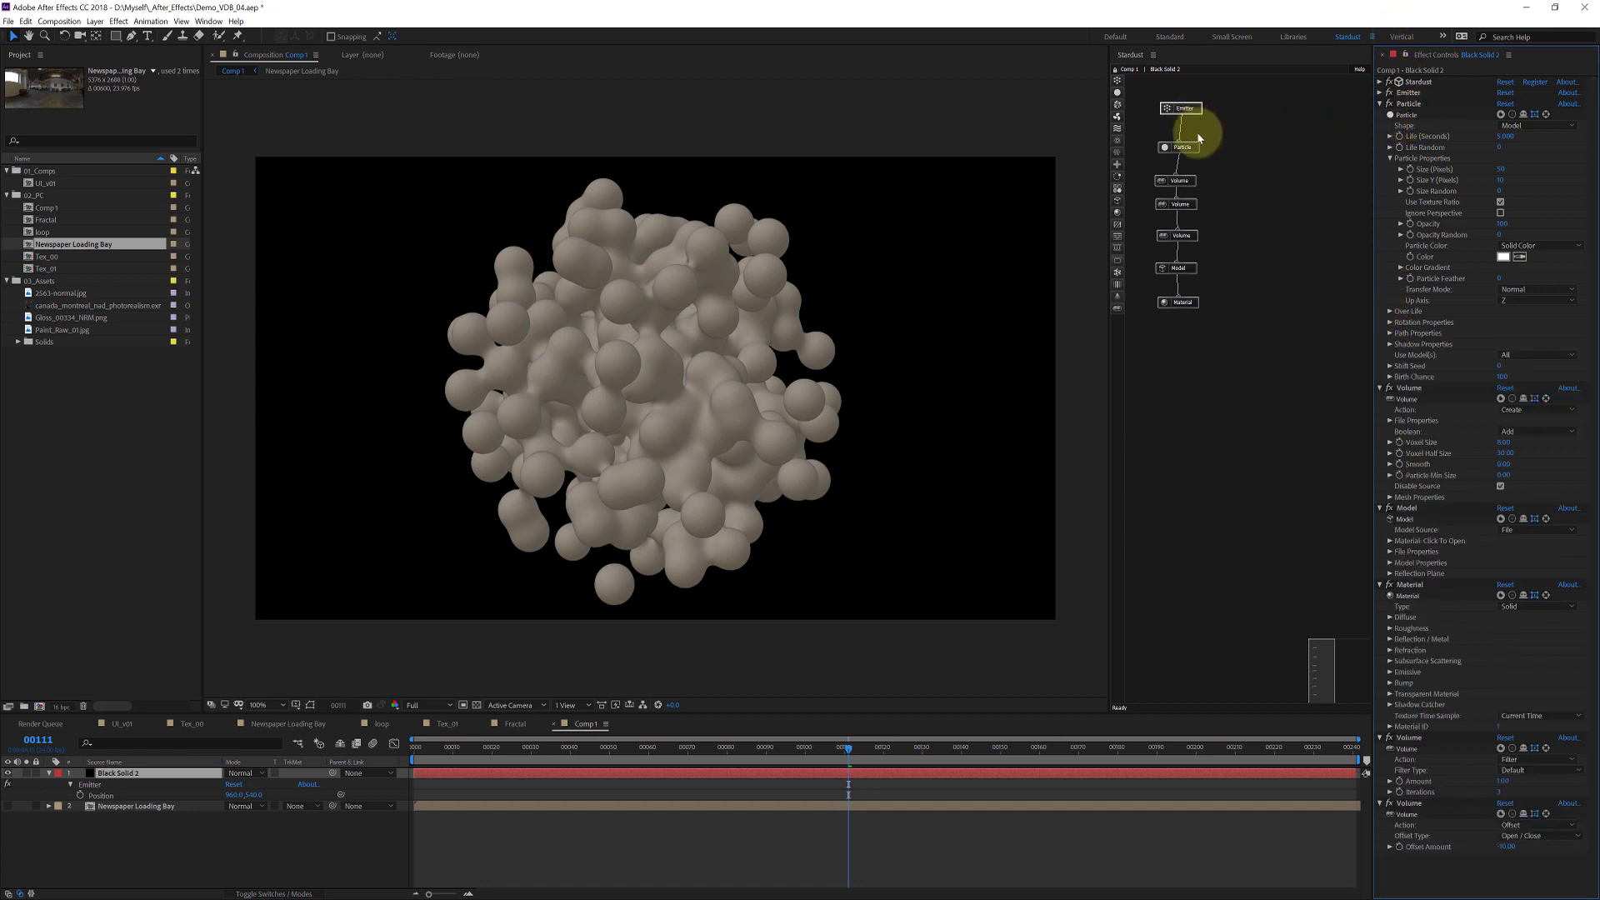
# Step: Keep the first Volume node's Action at Create and move the node right of the chain
pyautogui.click(1380, 104)
pyautogui.click(1407, 116)
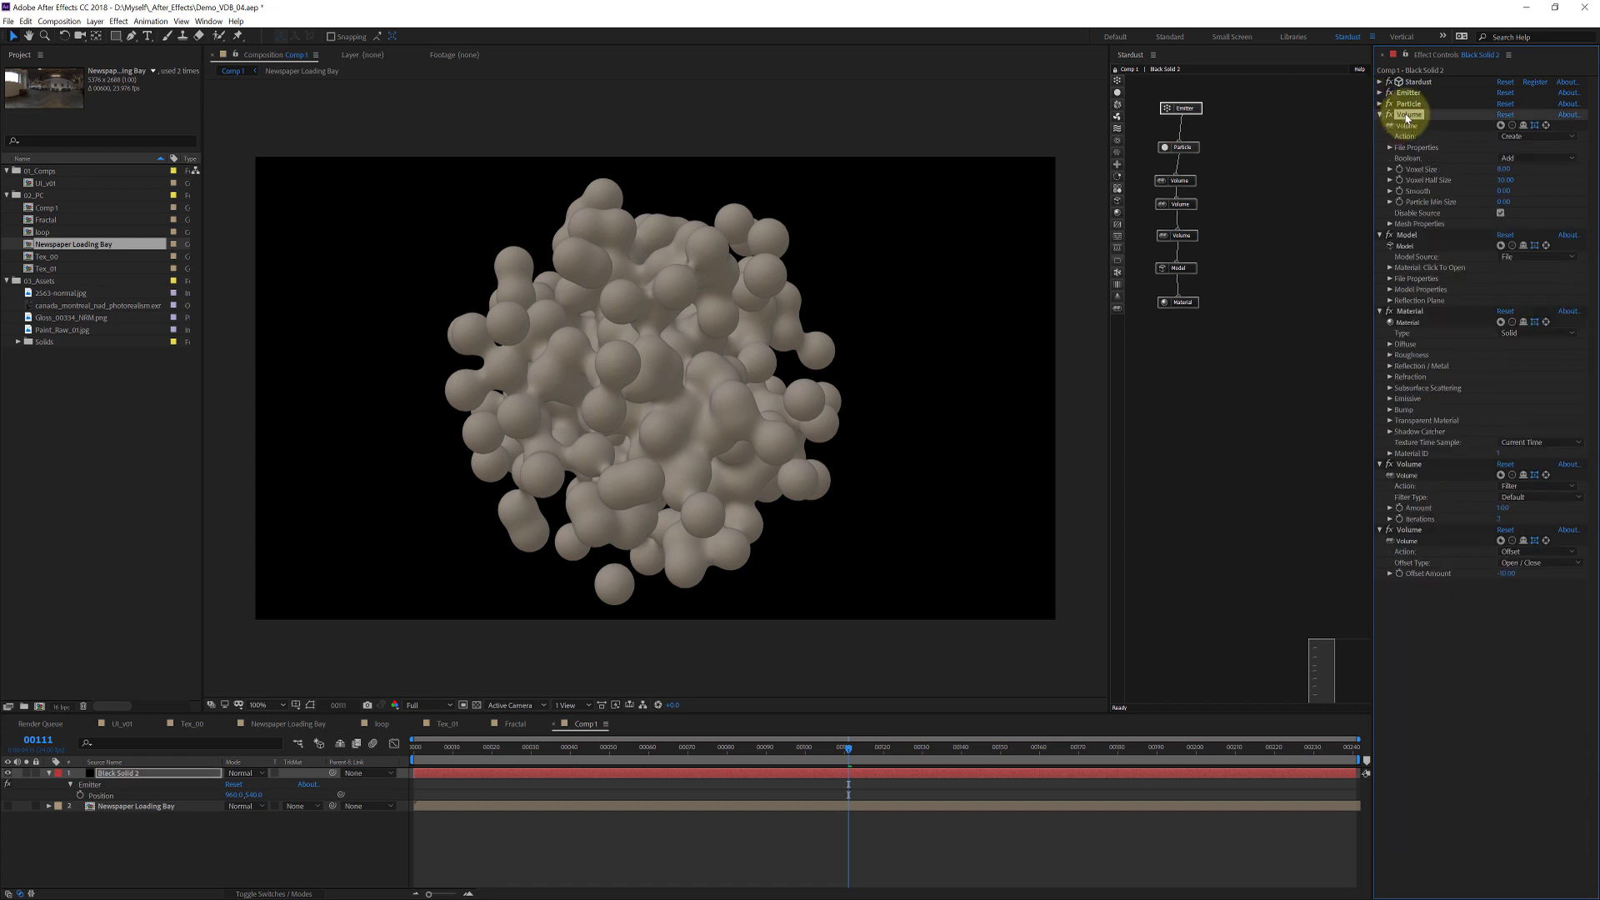
pyautogui.click(1189, 179)
pyautogui.moveTo(1189, 179)
pyautogui.mouseDown()
pyautogui.moveTo(1575, 132)
pyautogui.moveTo(1407, 135)
pyautogui.moveTo(1523, 149)
pyautogui.moveTo(1408, 158)
pyautogui.moveTo(1454, 141)
pyautogui.moveTo(1469, 185)
pyautogui.moveTo(1409, 152)
pyautogui.mouseUp()
pyautogui.click(1519, 148)
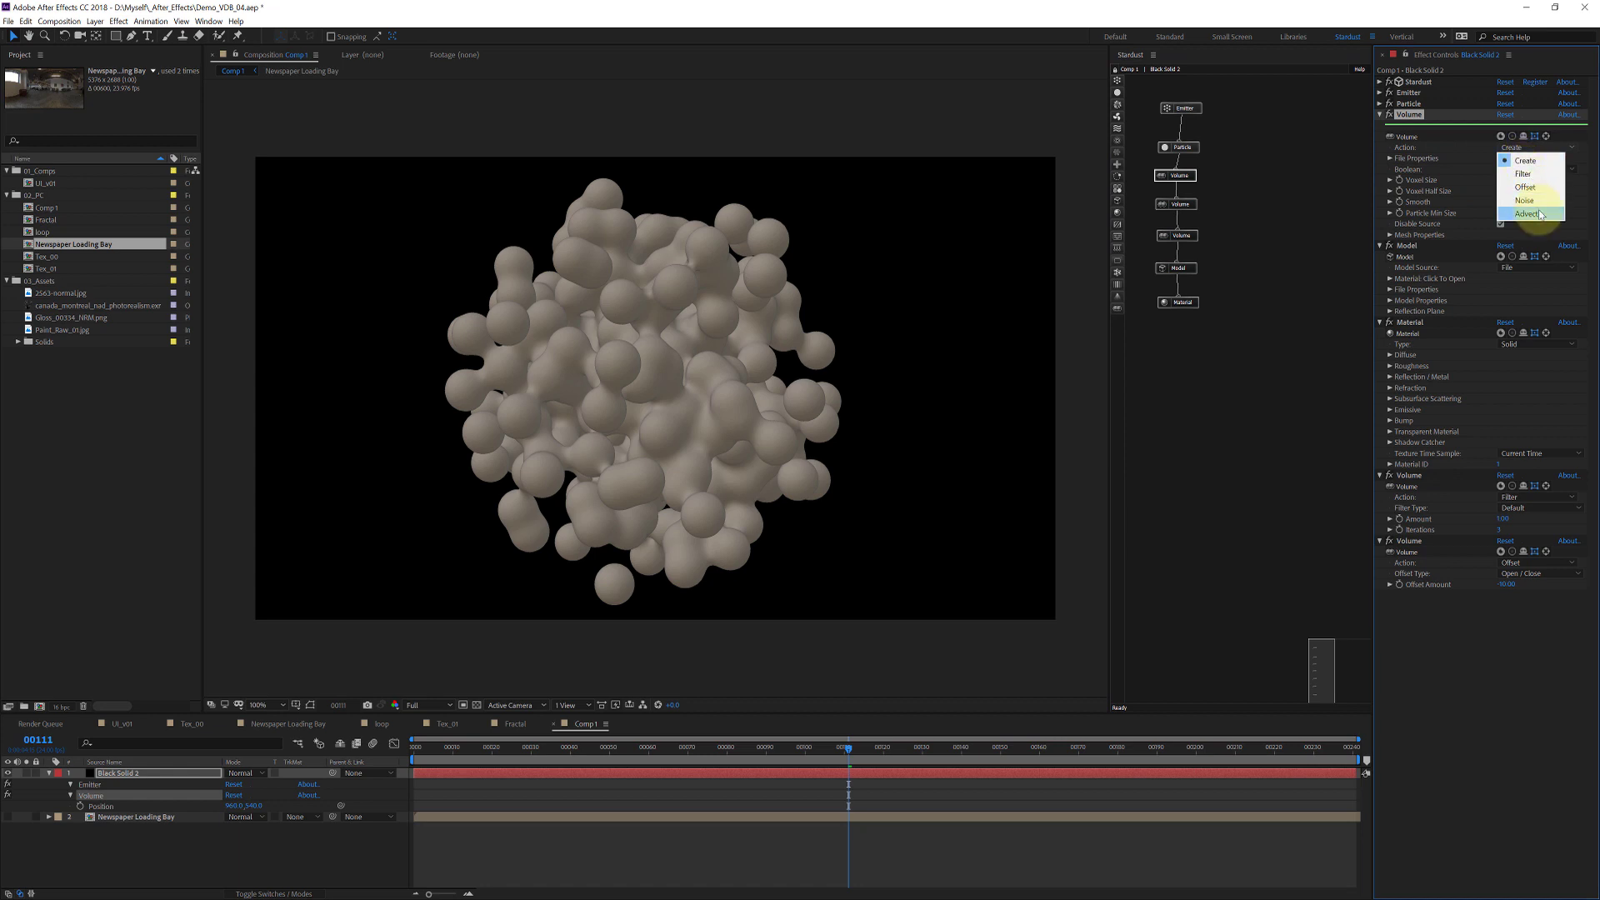
pyautogui.click(1446, 151)
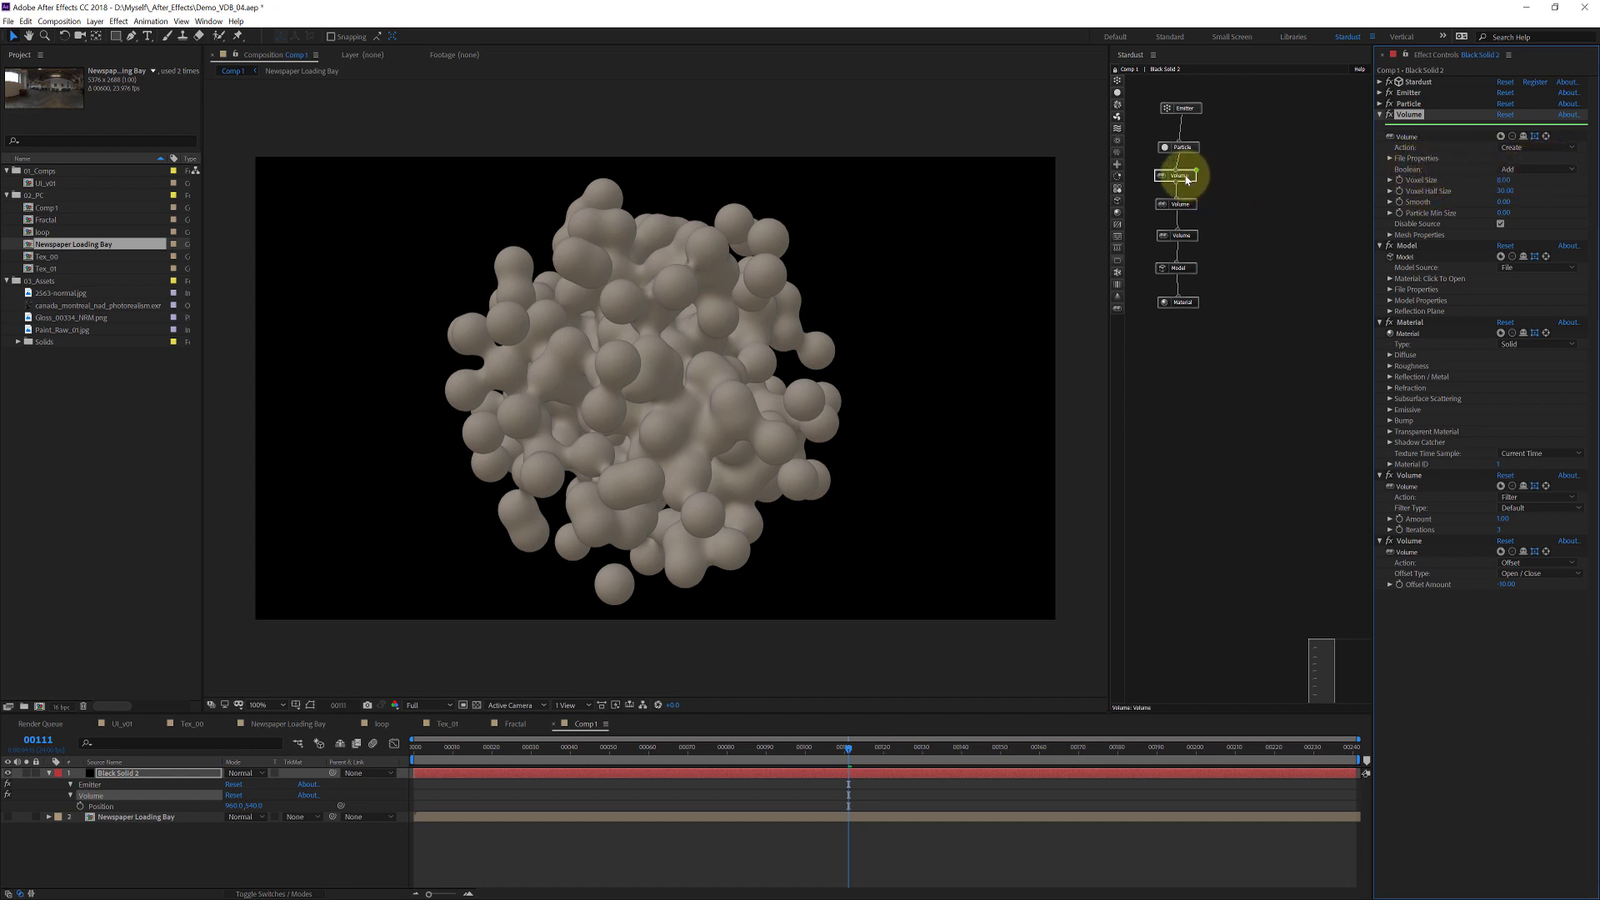
pyautogui.moveTo(1185, 173); pyautogui.dragTo(1214, 185)
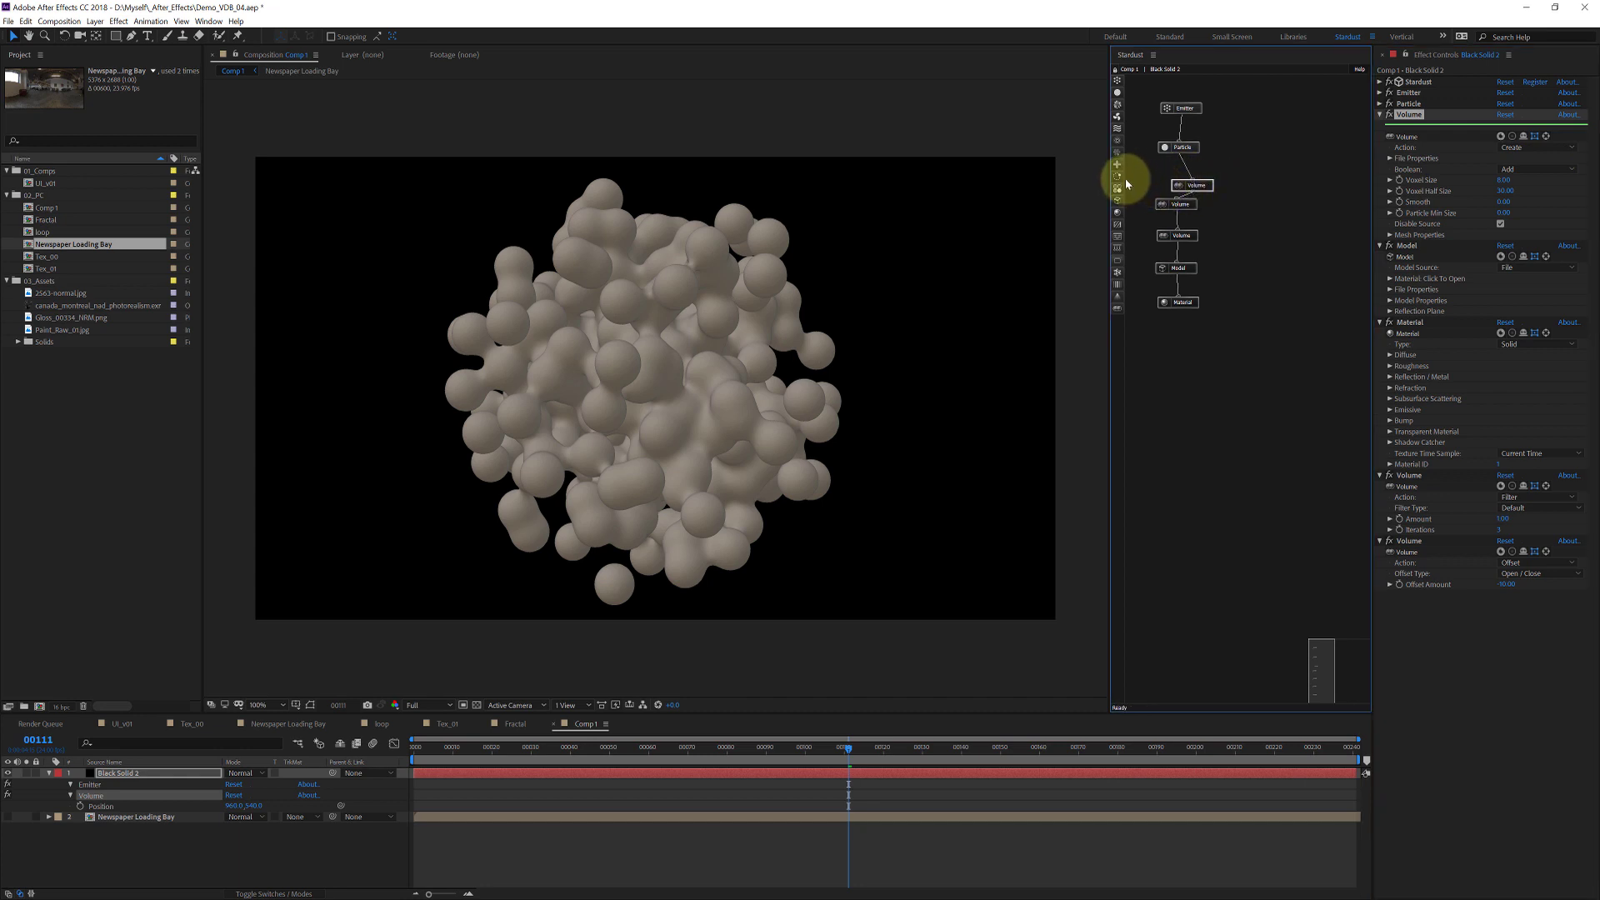
# Step: Add a Model node with Model Source Primitive and Type Sphere
pyautogui.moveTo(1128, 206); pyautogui.dragTo(1275, 136)
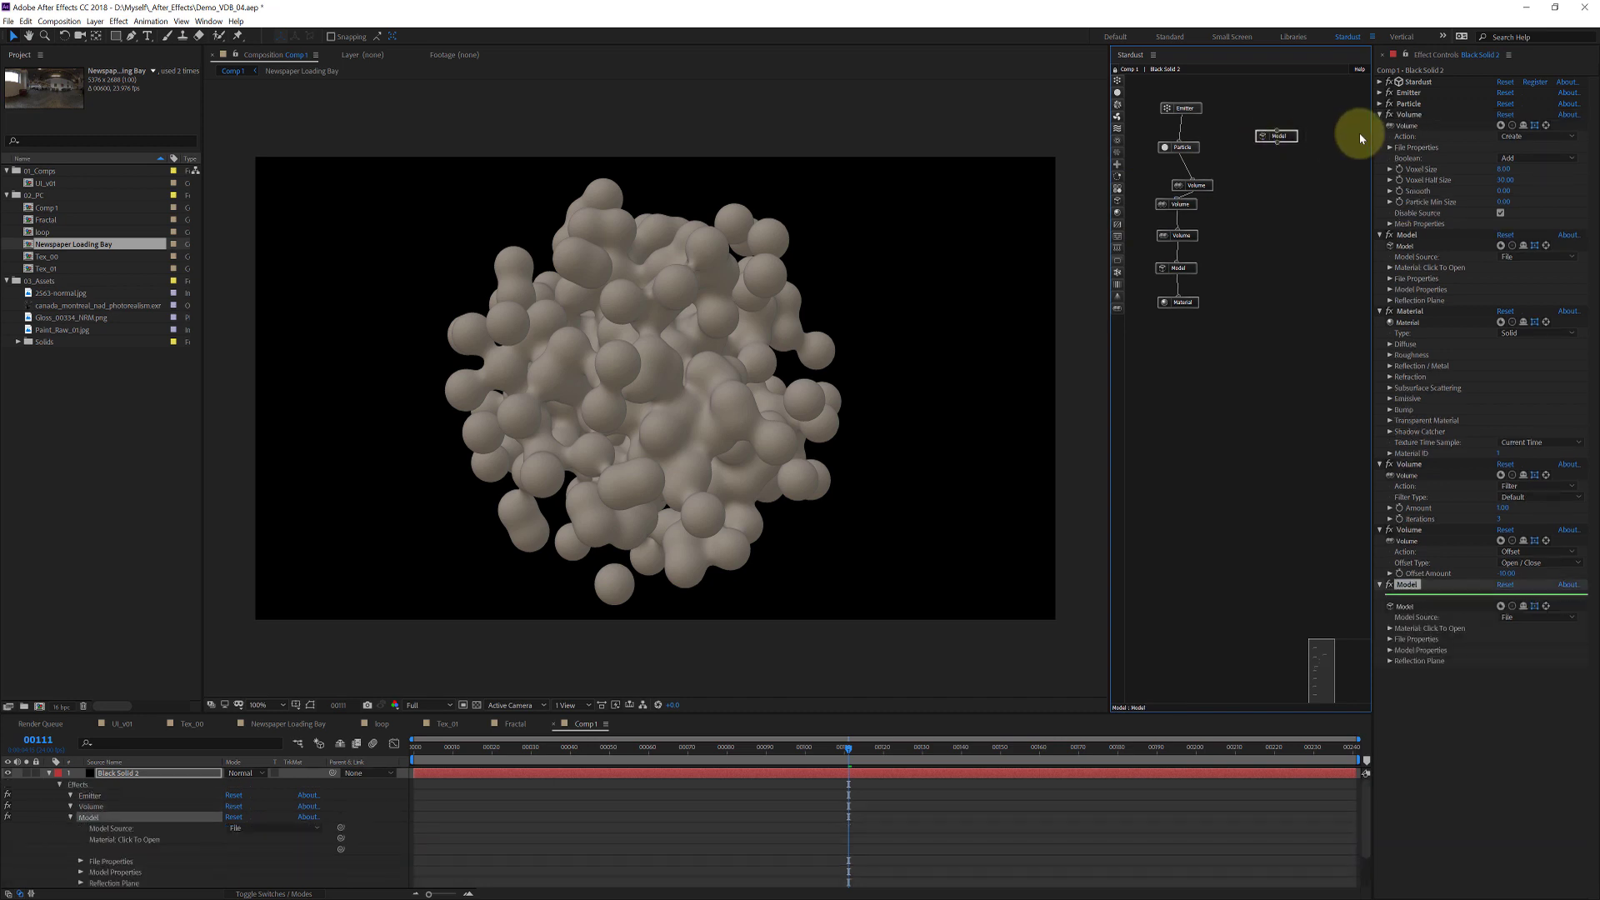
pyautogui.click(1533, 617)
pyautogui.click(1531, 646)
pyautogui.click(1535, 650)
pyautogui.click(1500, 677)
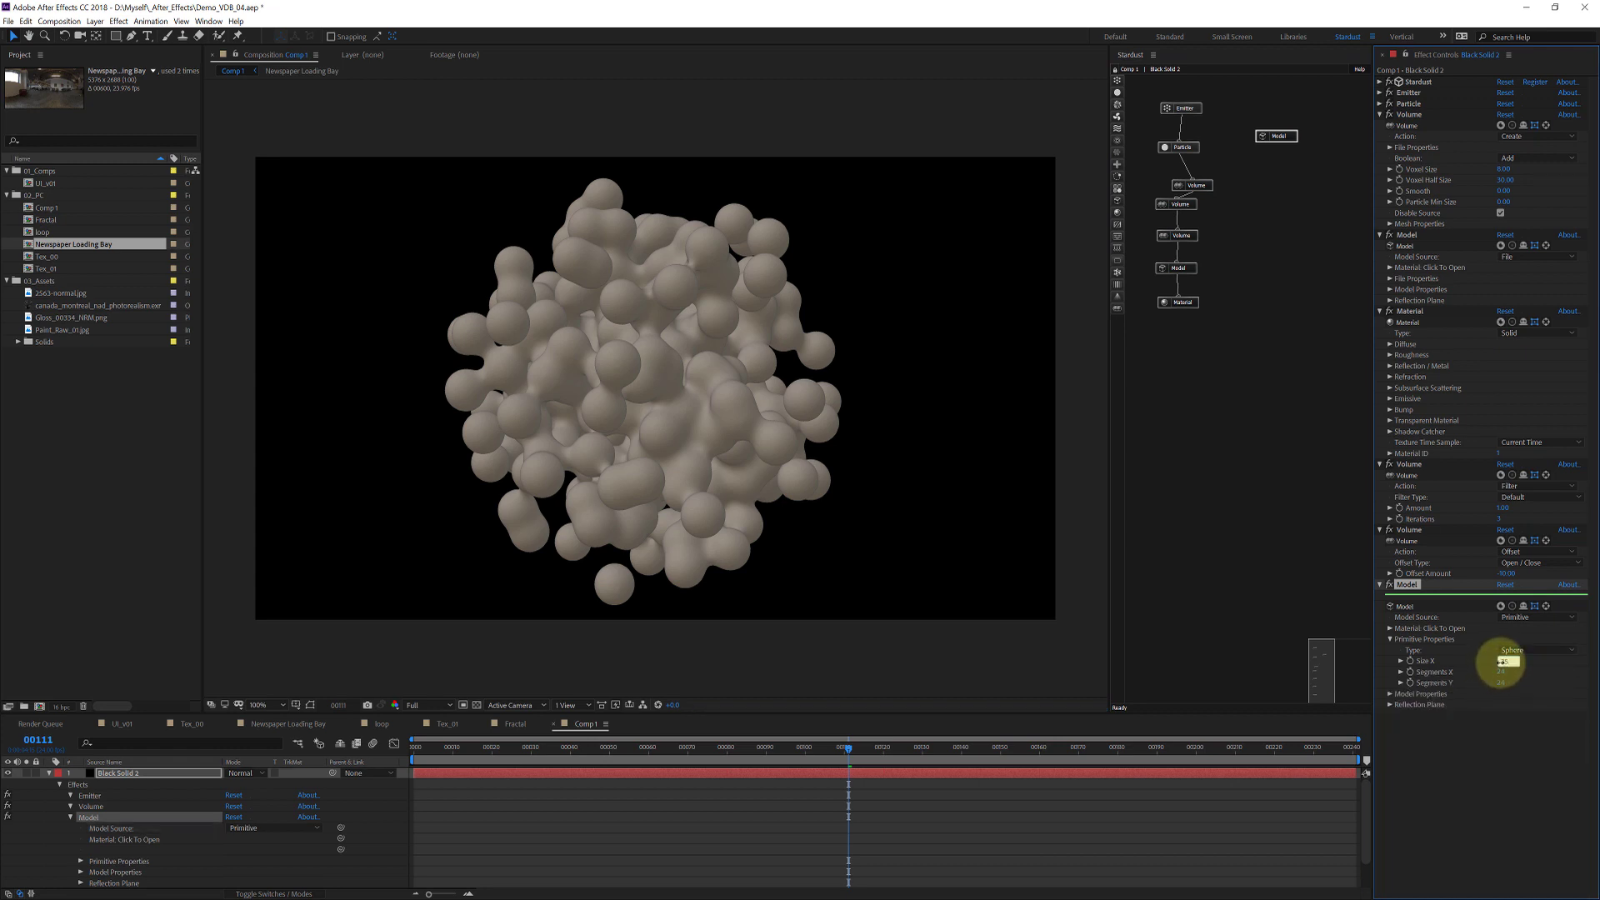
# Step: Set the sphere's Size X to 300 and check the render up to frame 86
pyautogui.click(1500, 661)
pyautogui.write('75')
pyautogui.press('Return')
pyautogui.click(500, 744)
pyautogui.click(1500, 661)
pyautogui.write('300')
pyautogui.press('Return')
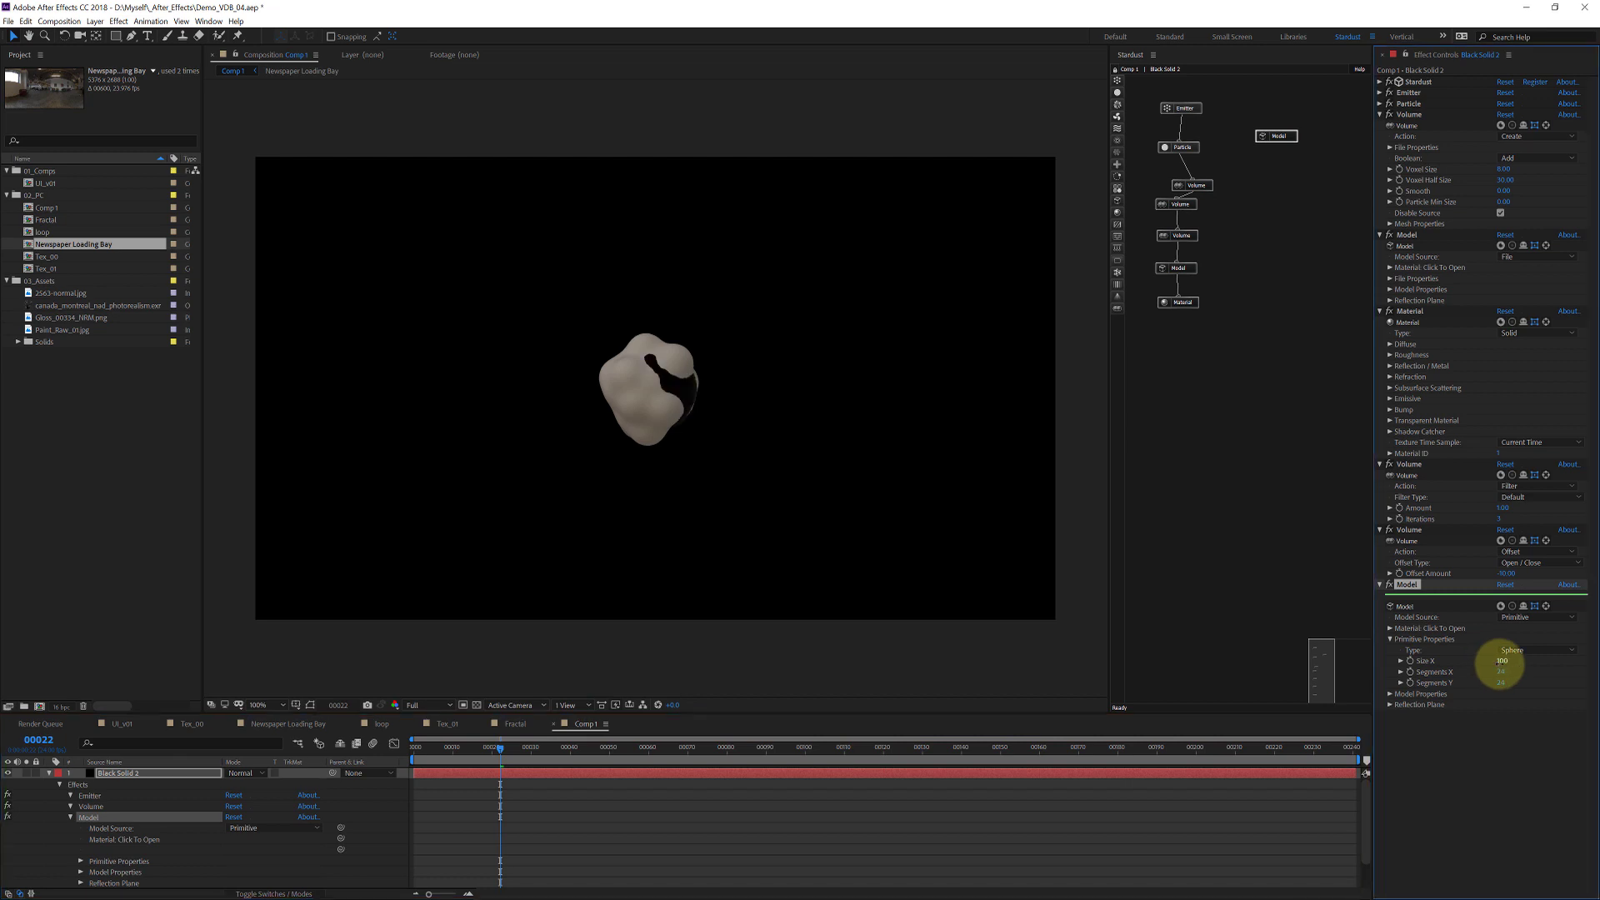
pyautogui.click(1501, 660)
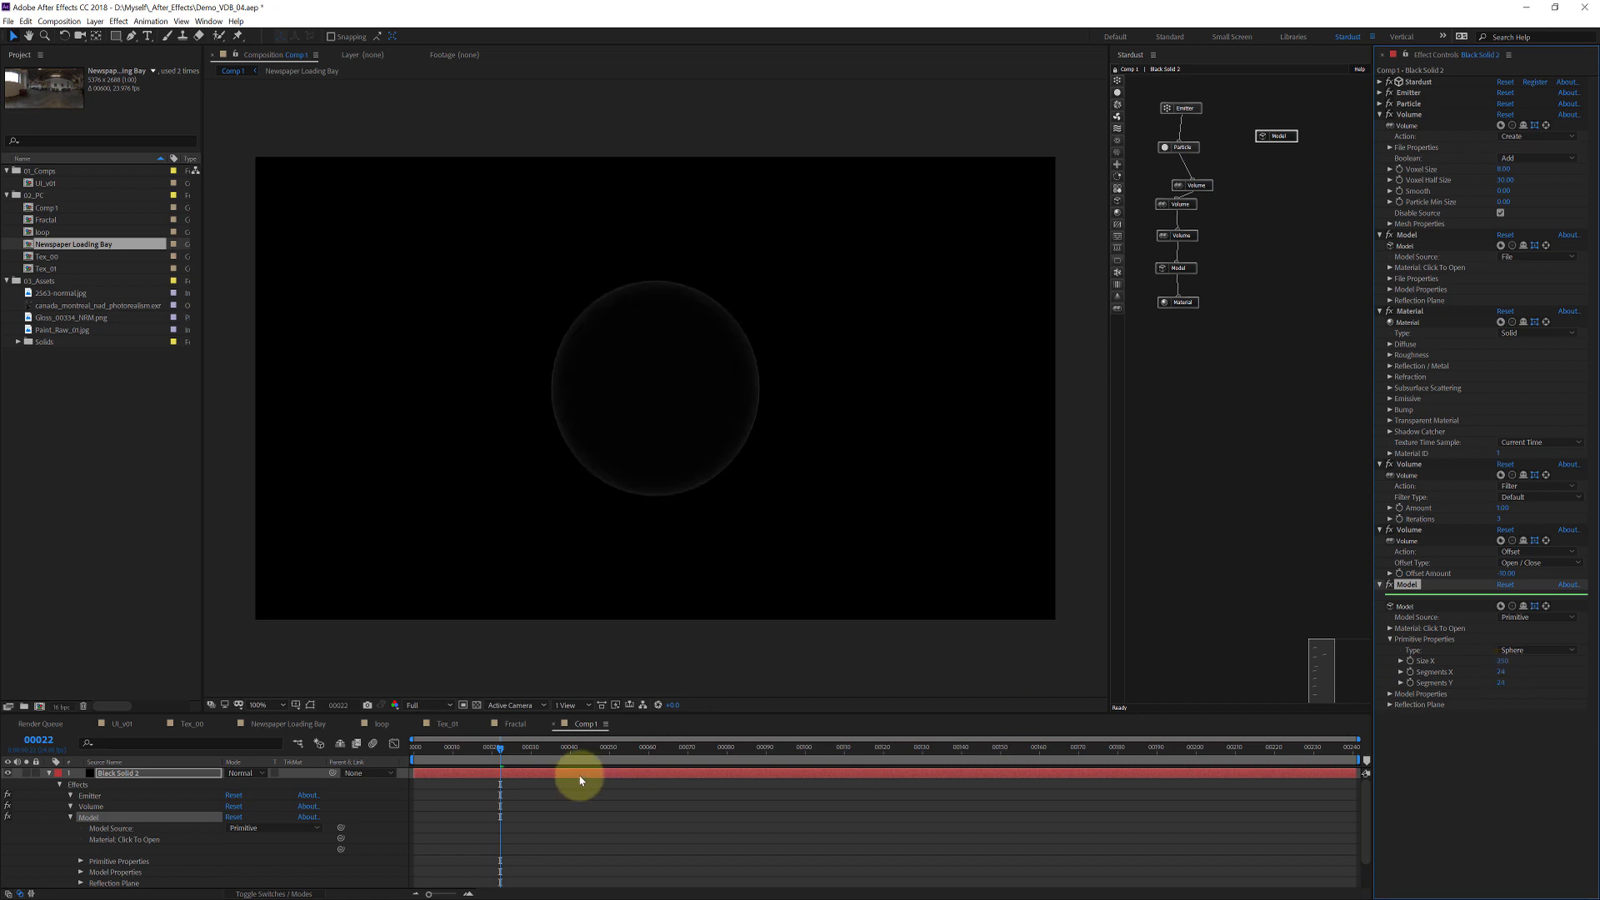
pyautogui.click(595, 747)
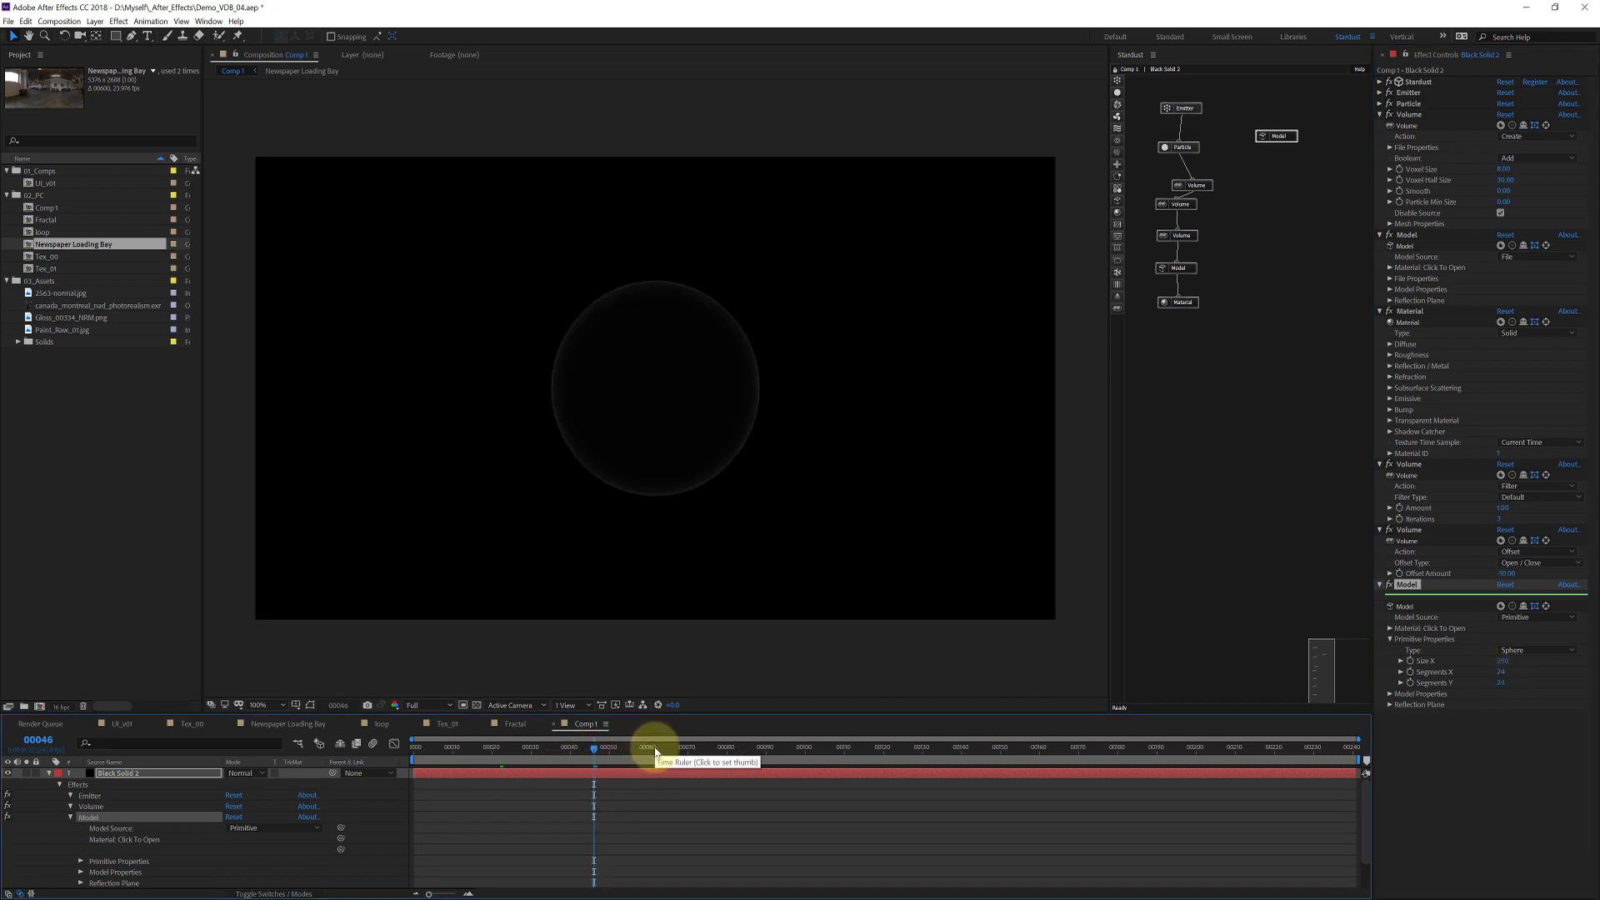
pyautogui.click(750, 747)
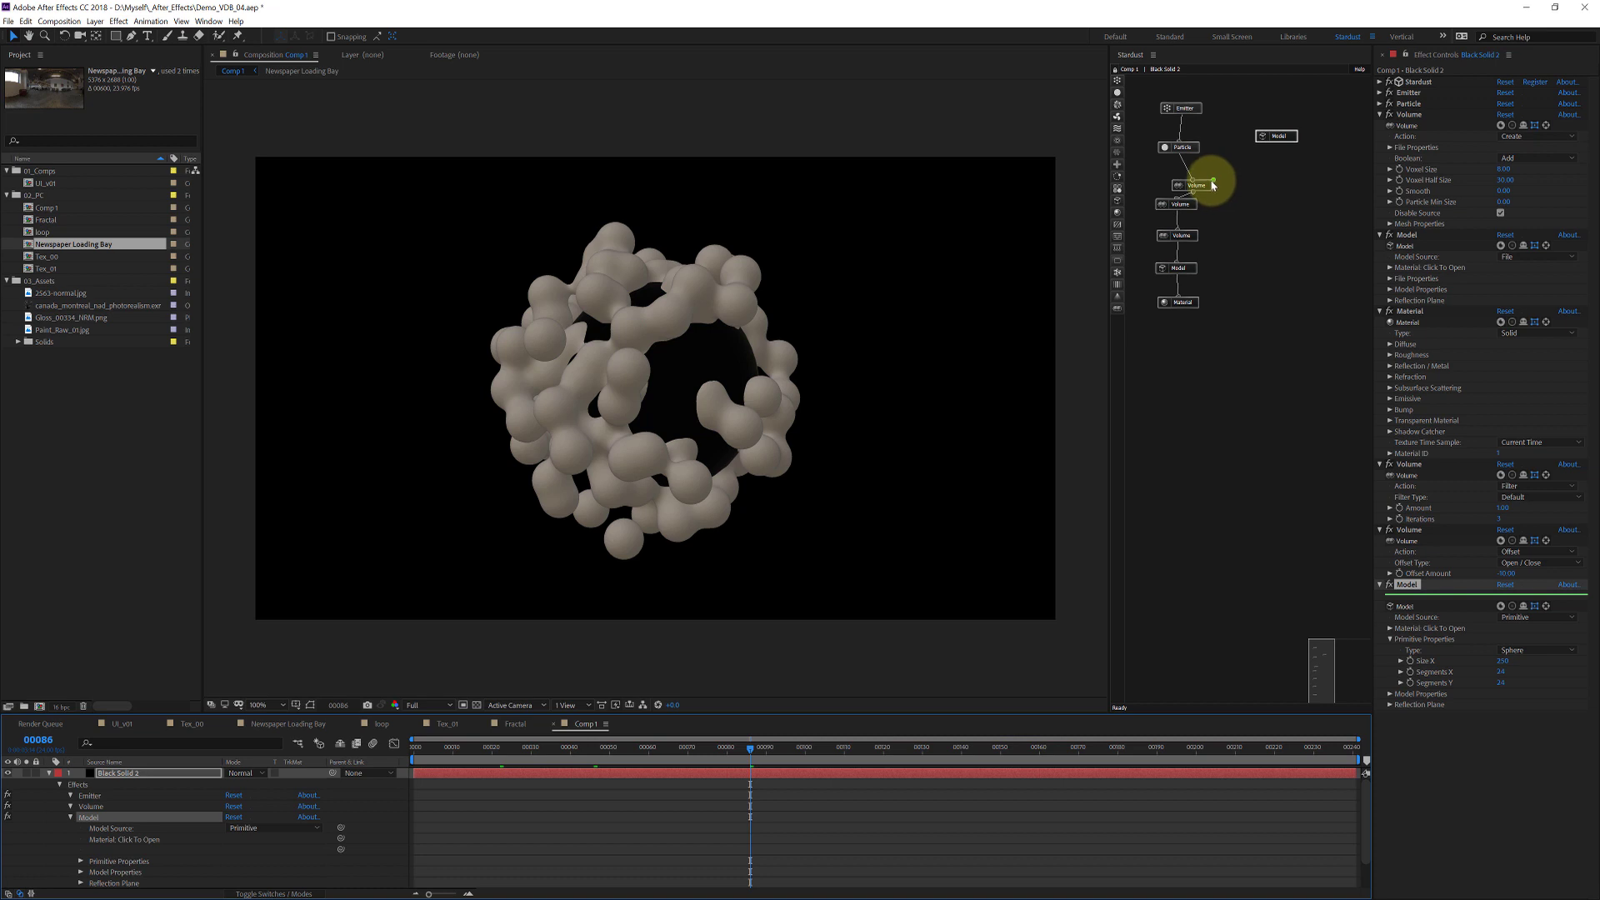
# Step: Wire the sphere Model into the first Volume node and try Boolean Difference, then Intersection
pyautogui.moveTo(1214, 178); pyautogui.dragTo(1278, 143)
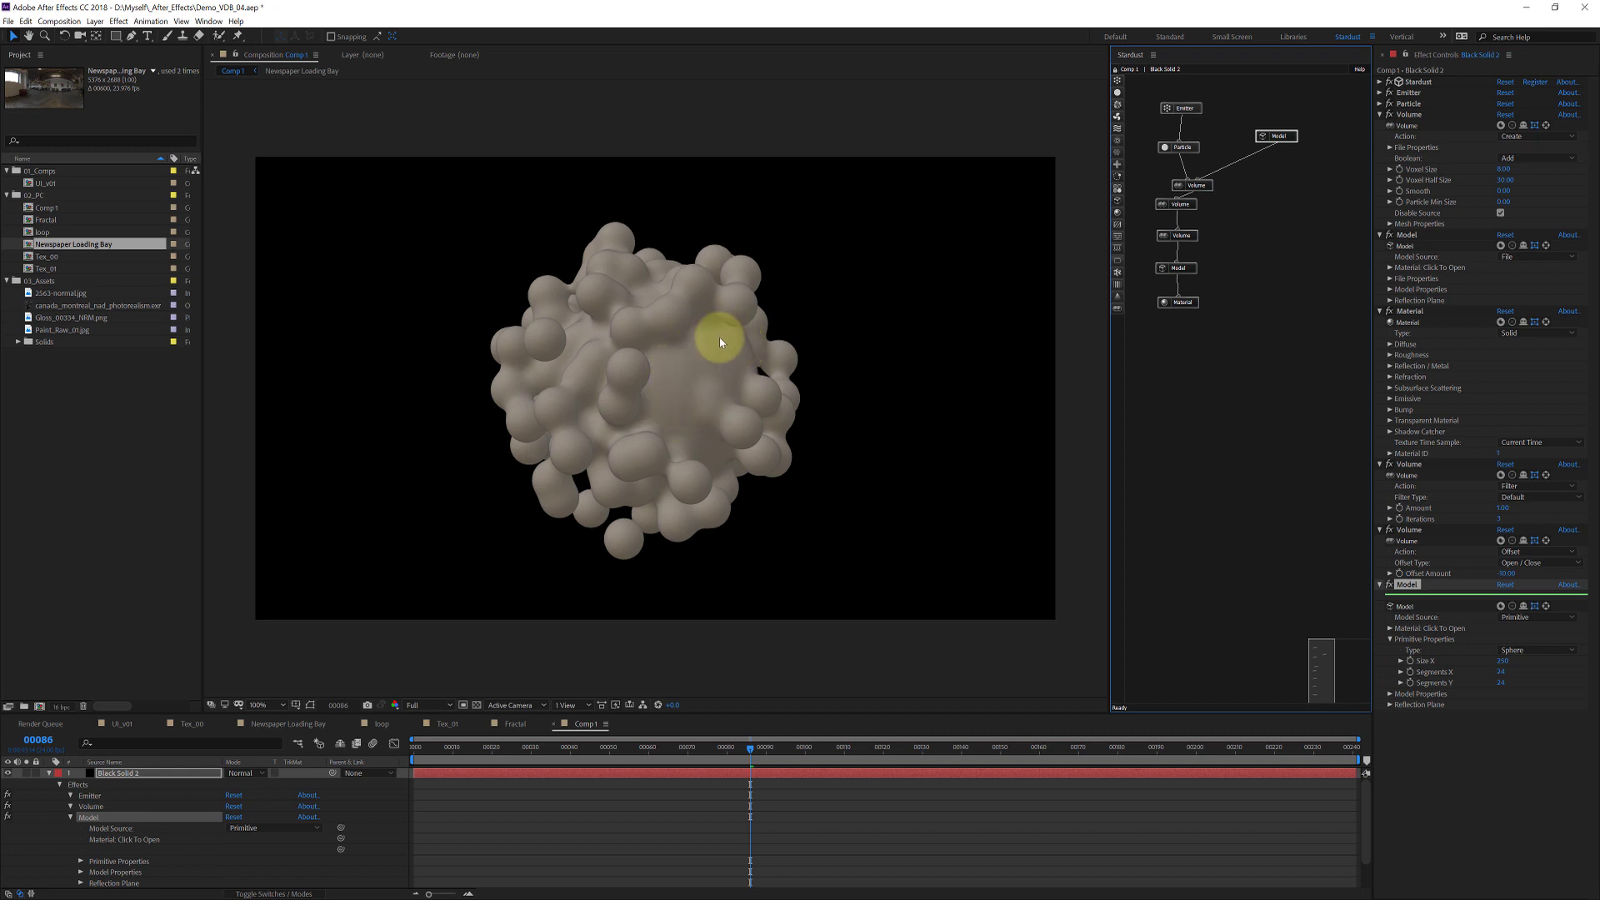
pyautogui.click(1519, 159)
pyautogui.click(1531, 187)
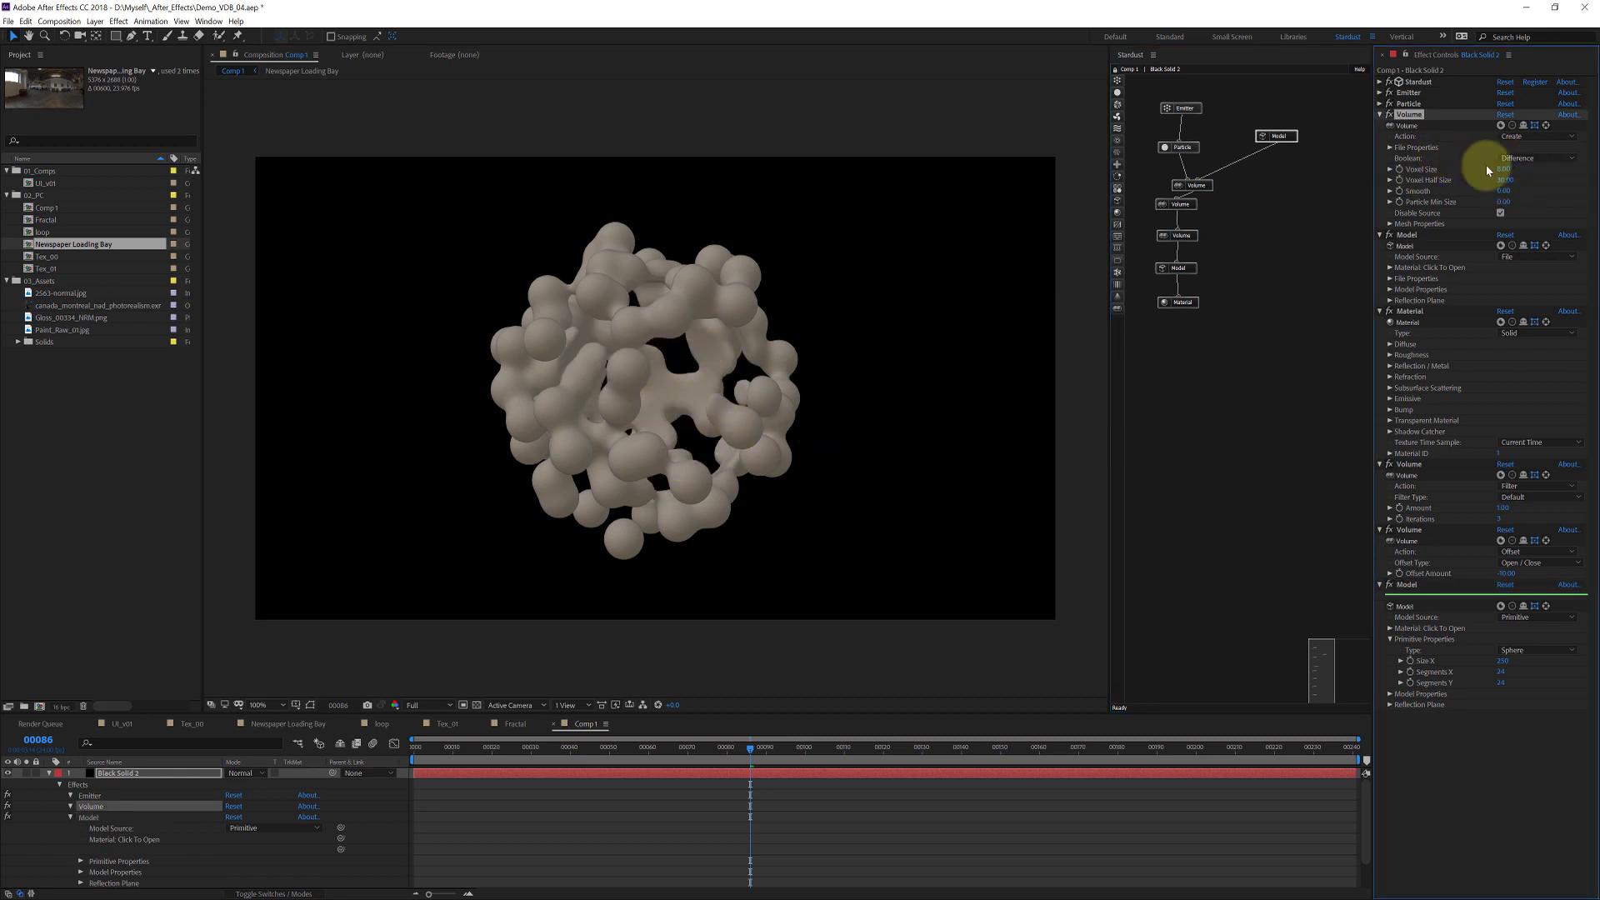
pyautogui.click(1511, 159)
pyautogui.click(1527, 196)
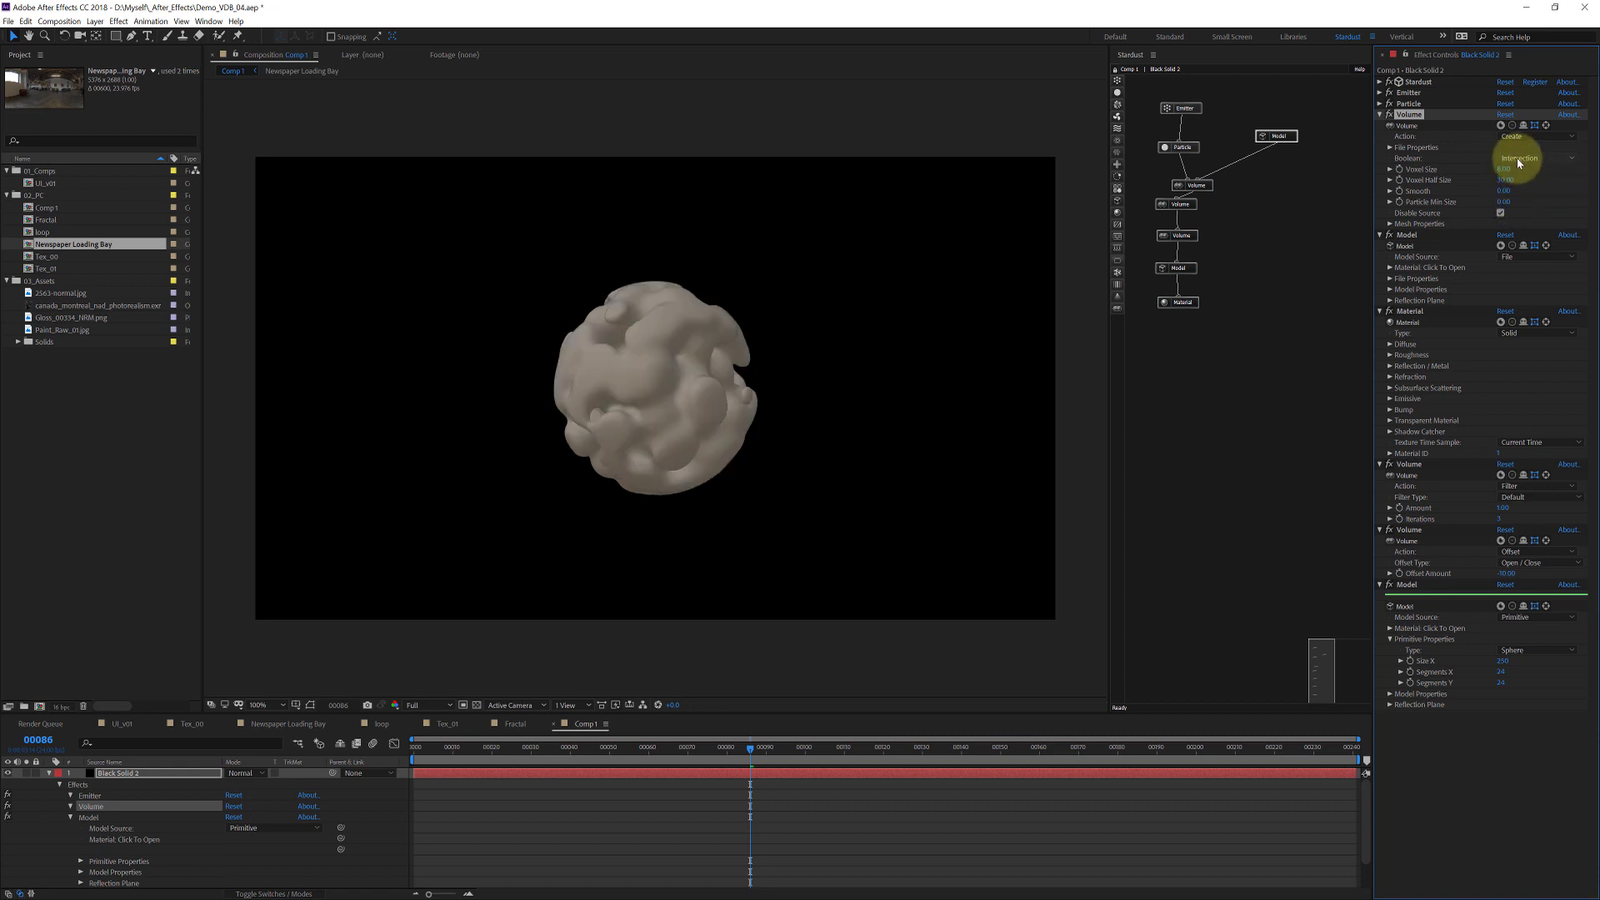
pyautogui.click(1519, 160)
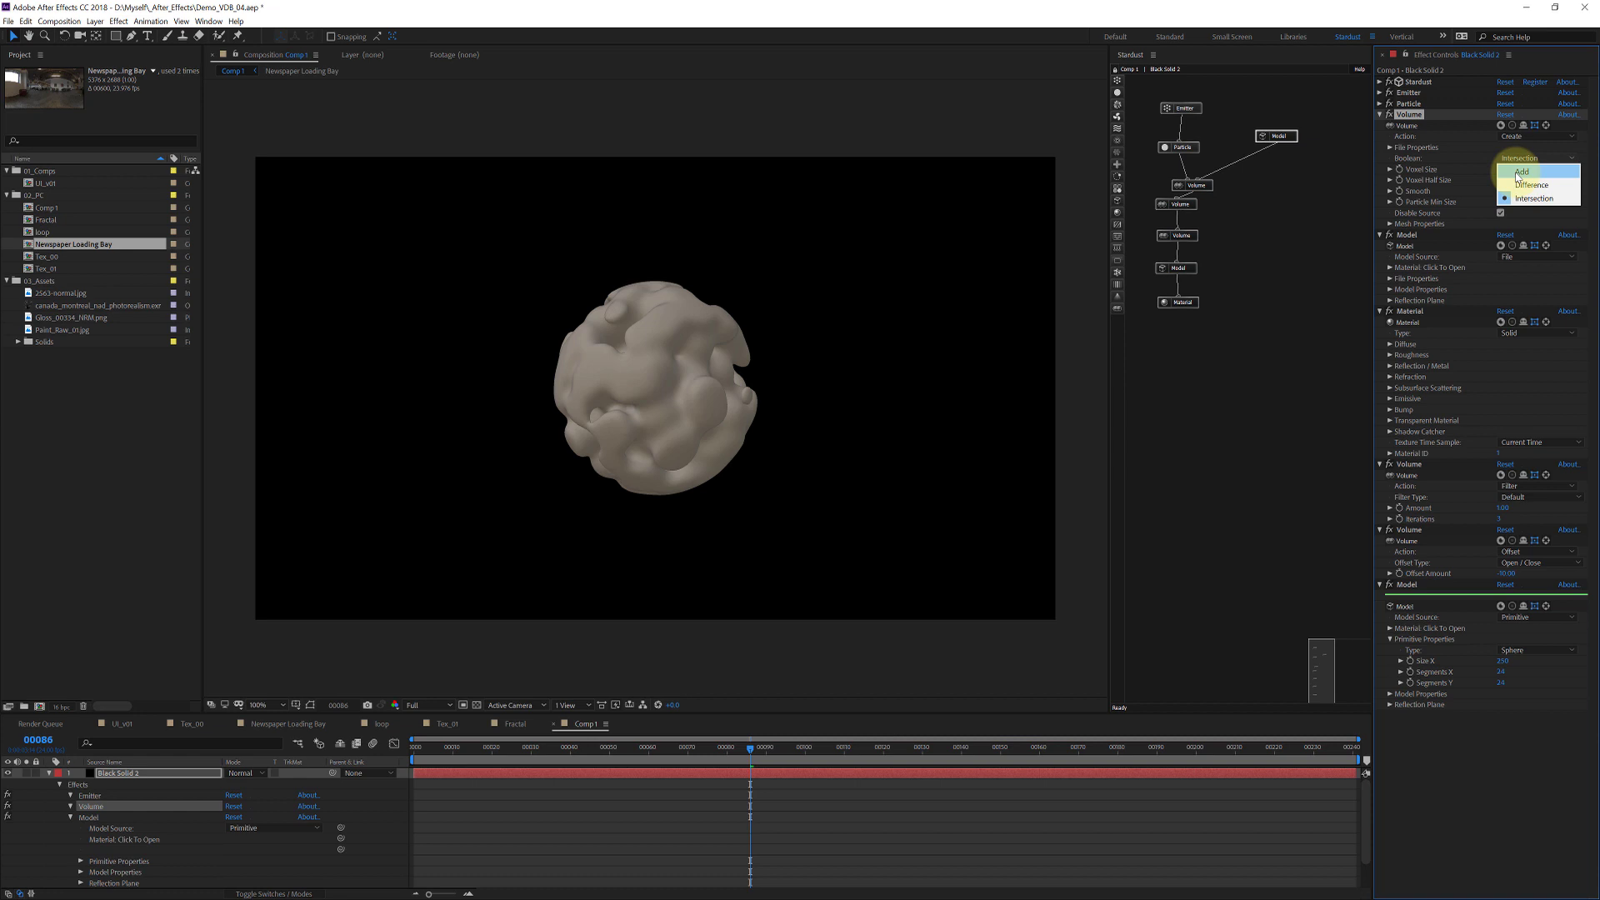
# Step: Return the Volume Boolean to Add, disconnect and delete the sphere Model, and check Particle settings
pyautogui.click(1520, 172)
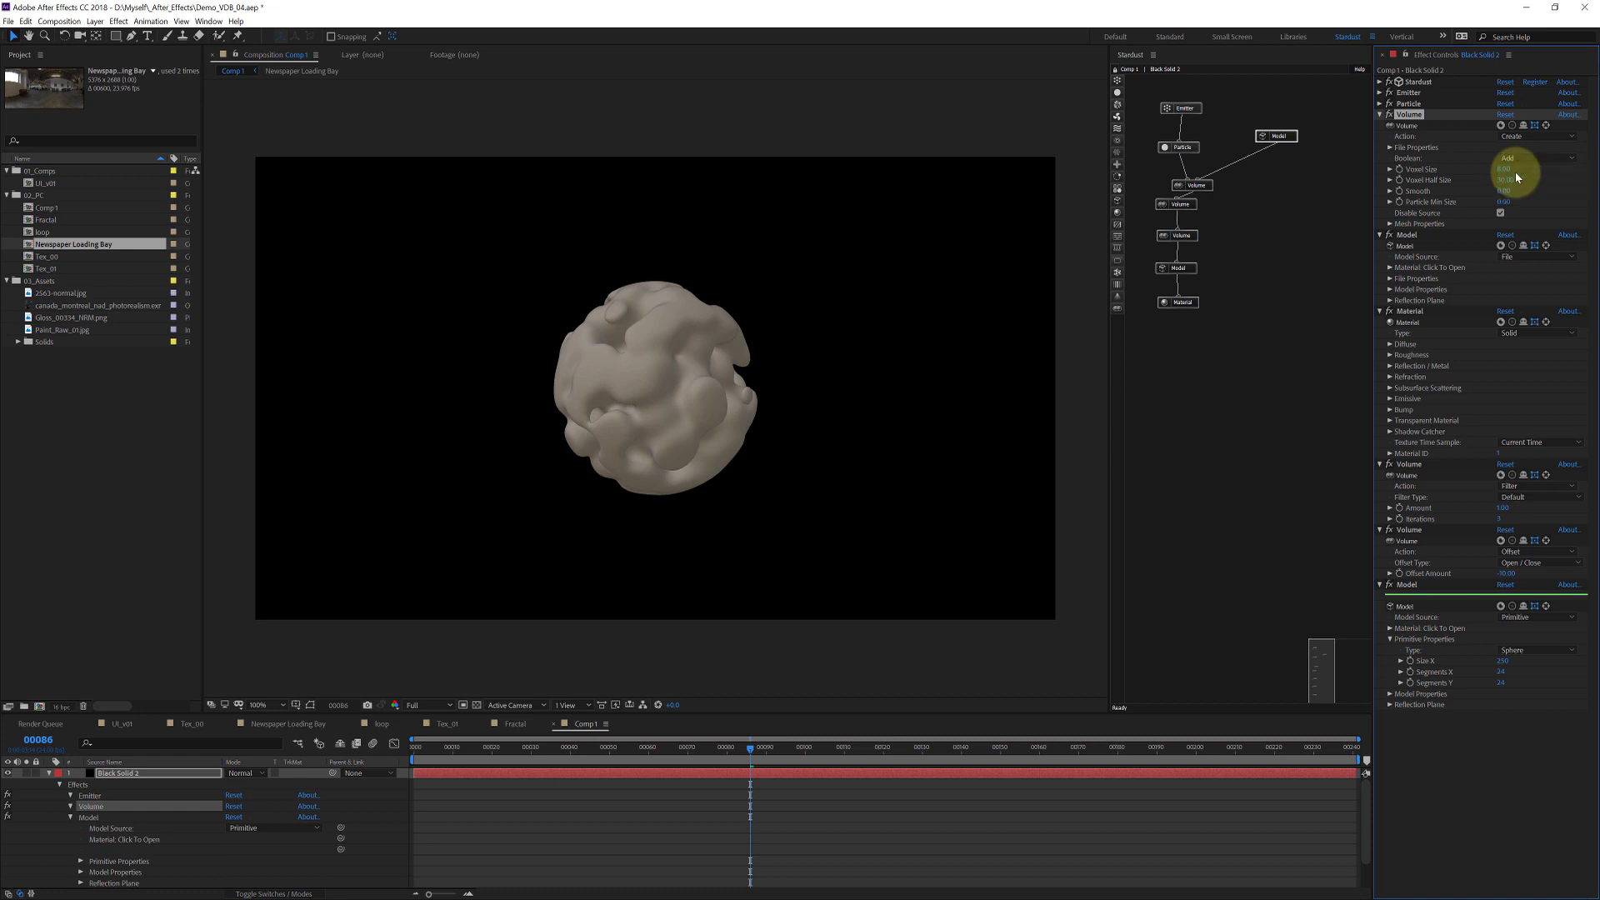
pyautogui.click(1235, 164)
pyautogui.click(1267, 138)
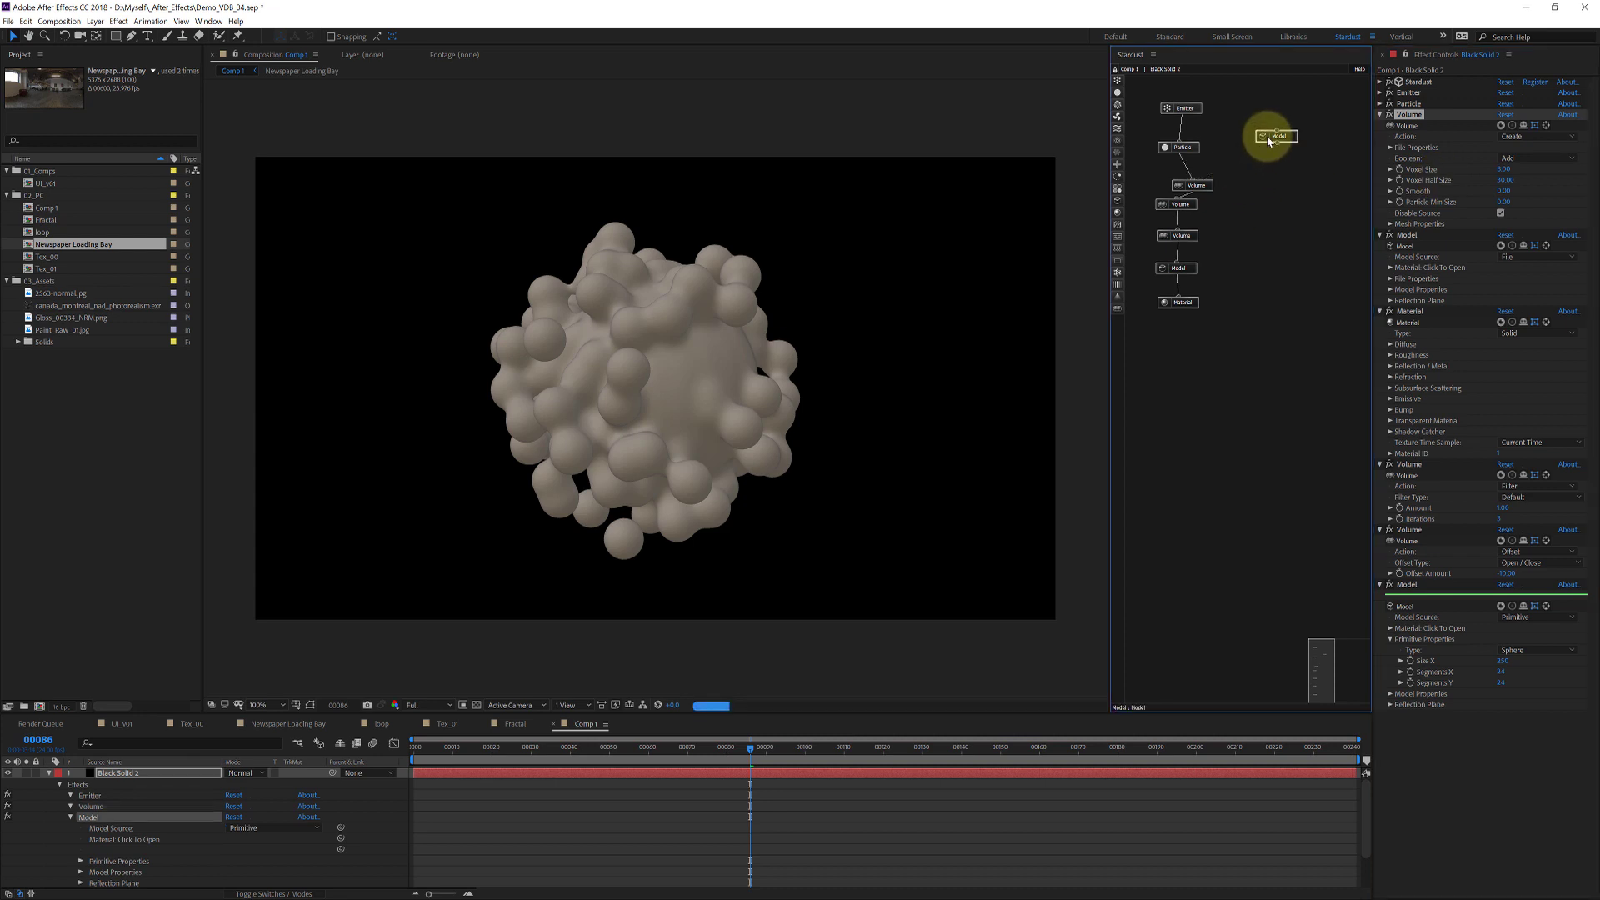
pyautogui.press('Delete')
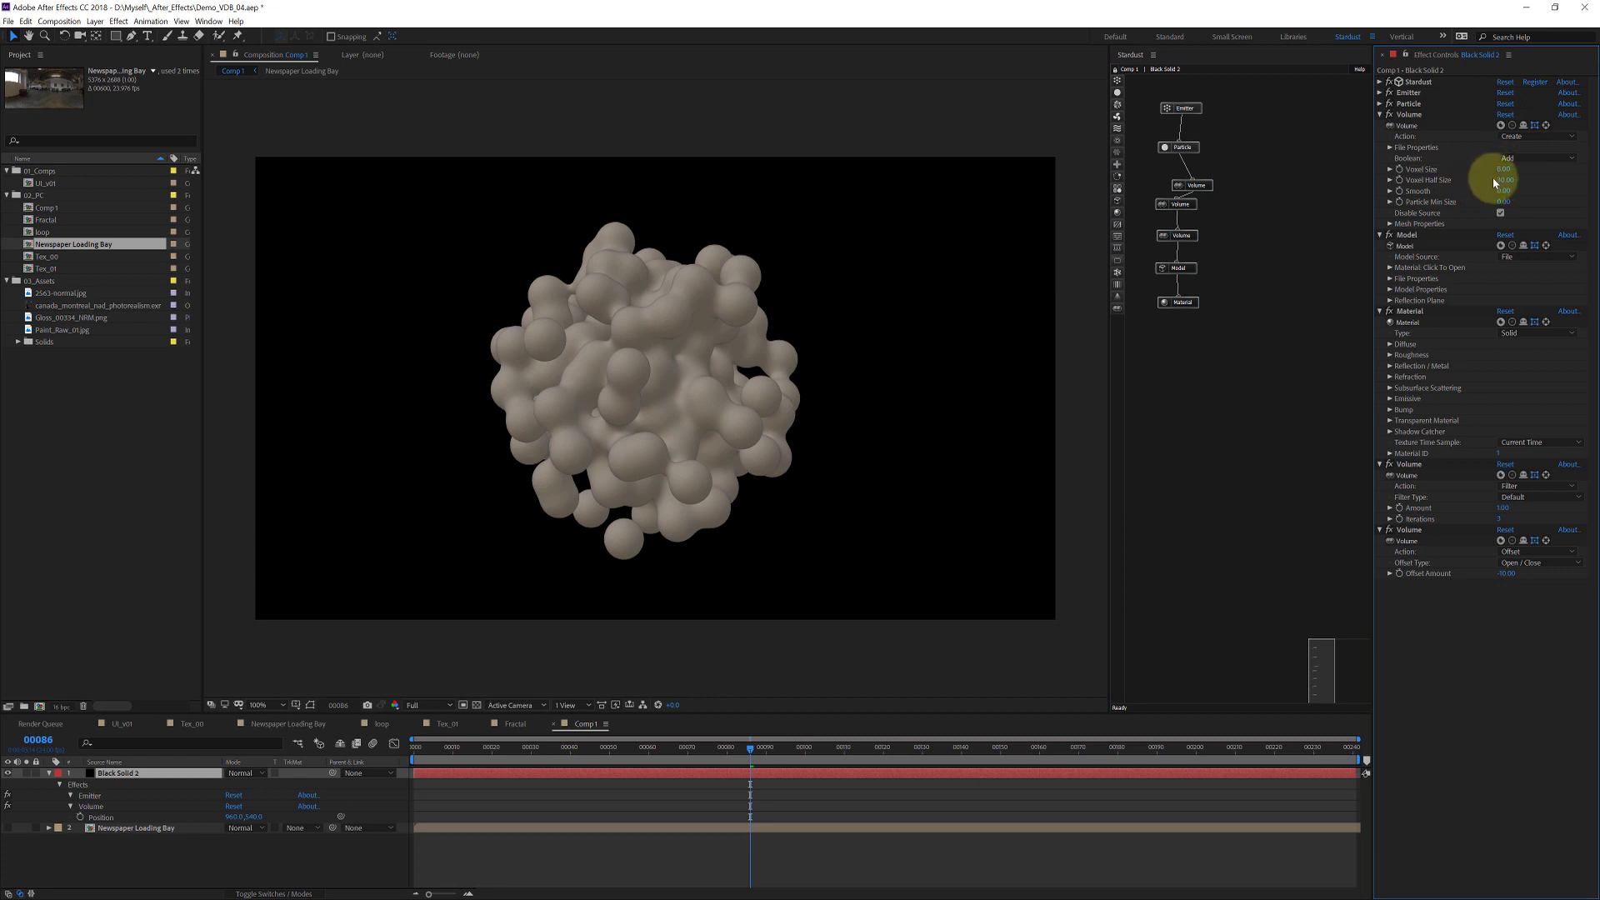
pyautogui.click(1381, 103)
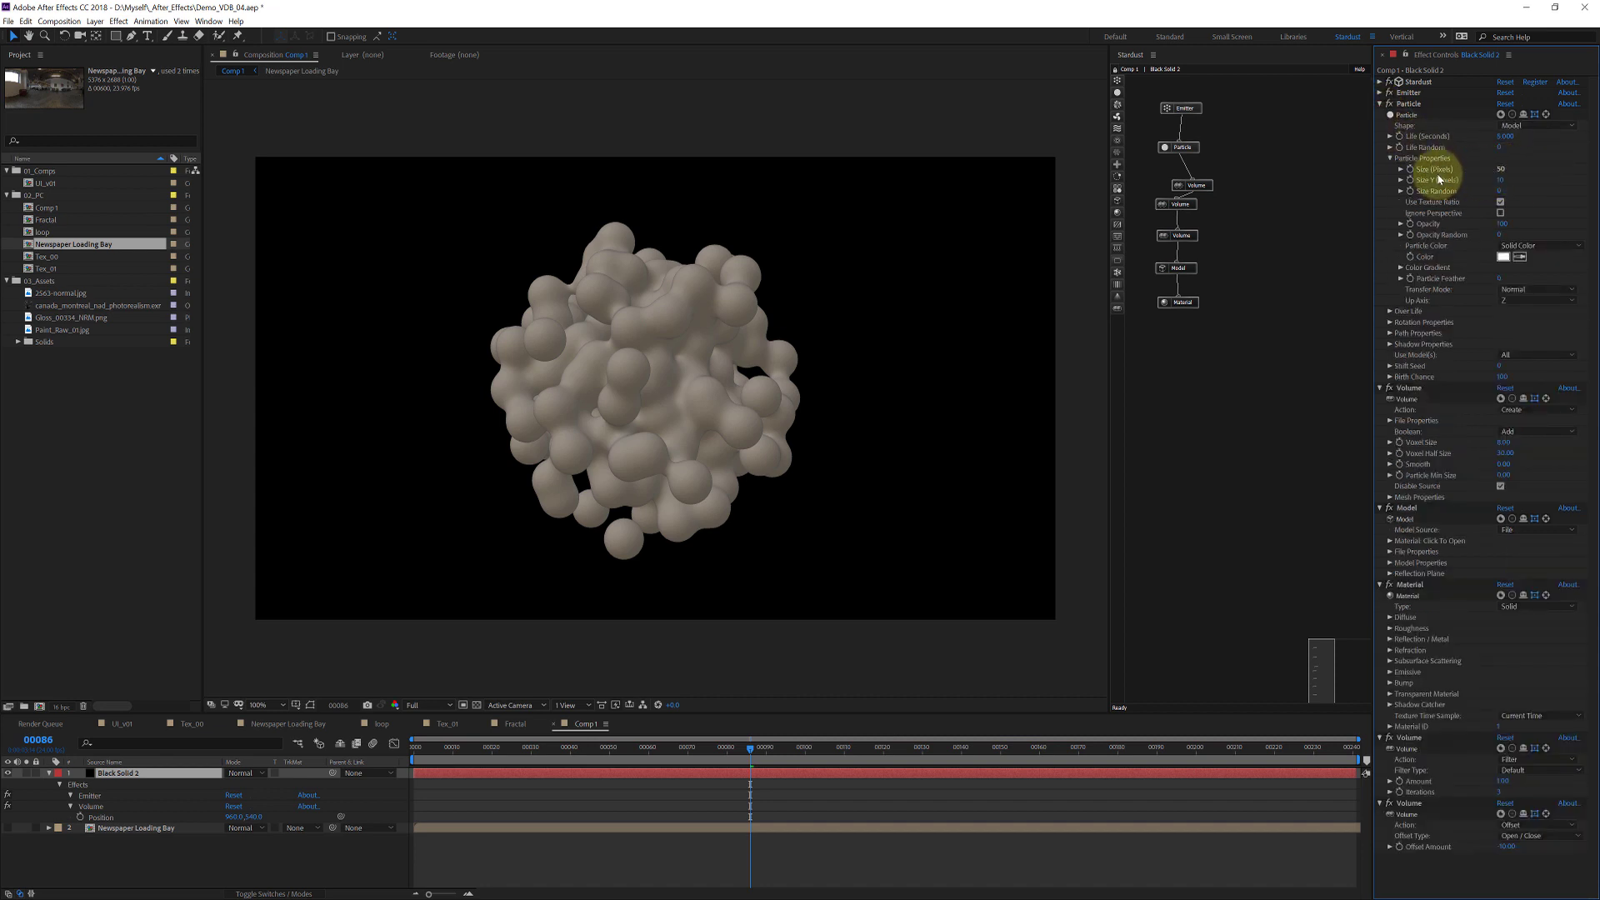
pyautogui.click(1381, 104)
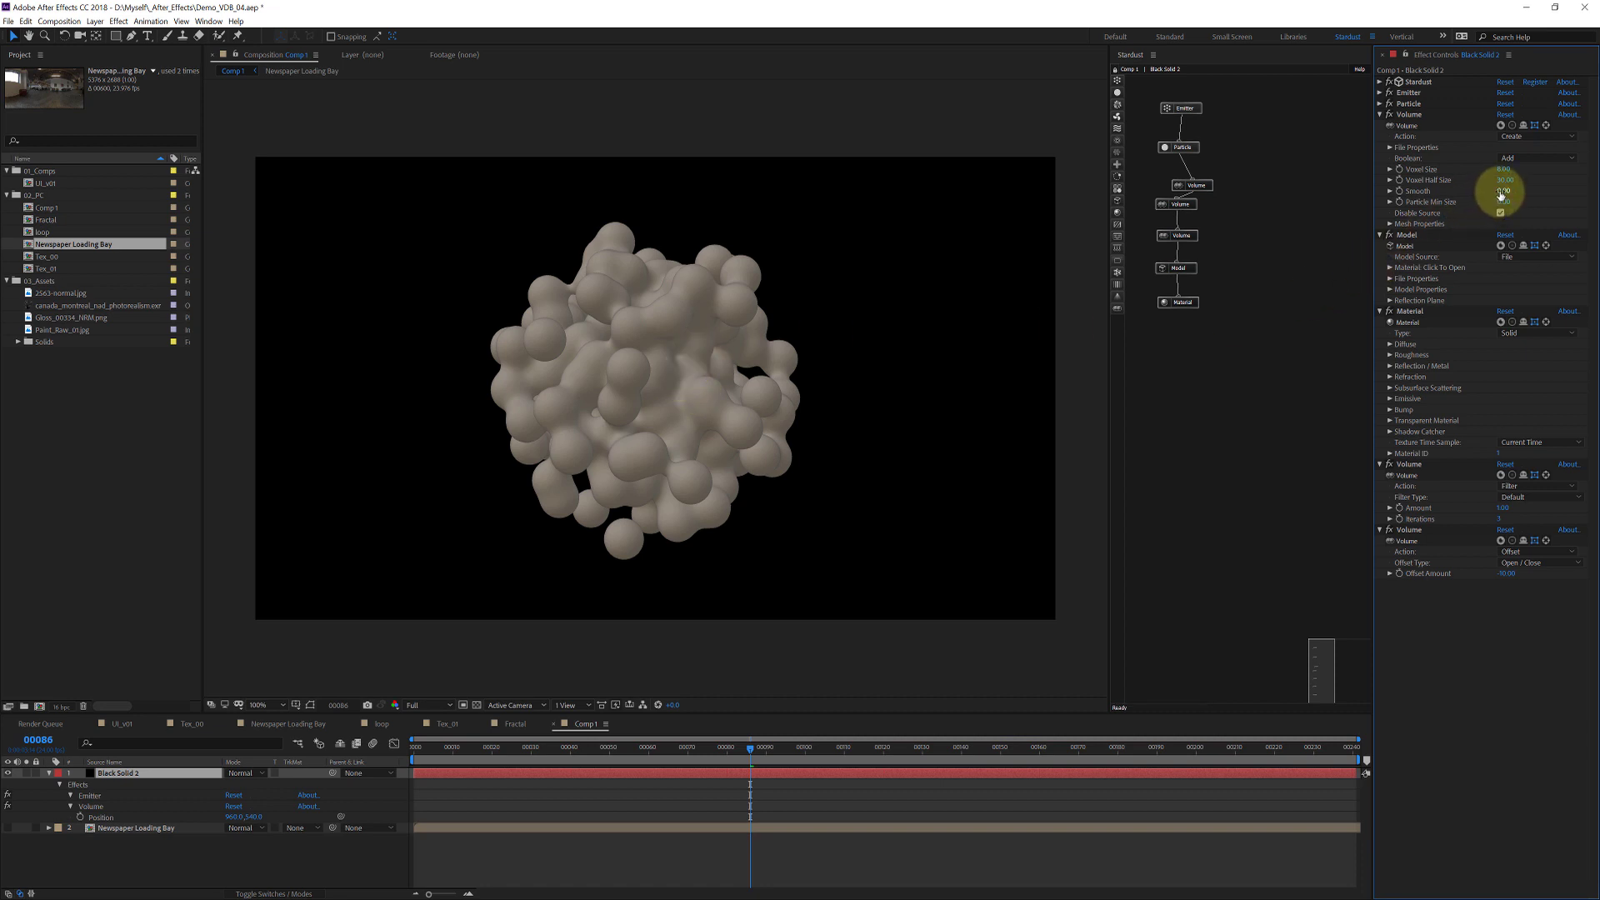
pyautogui.click(1389, 224)
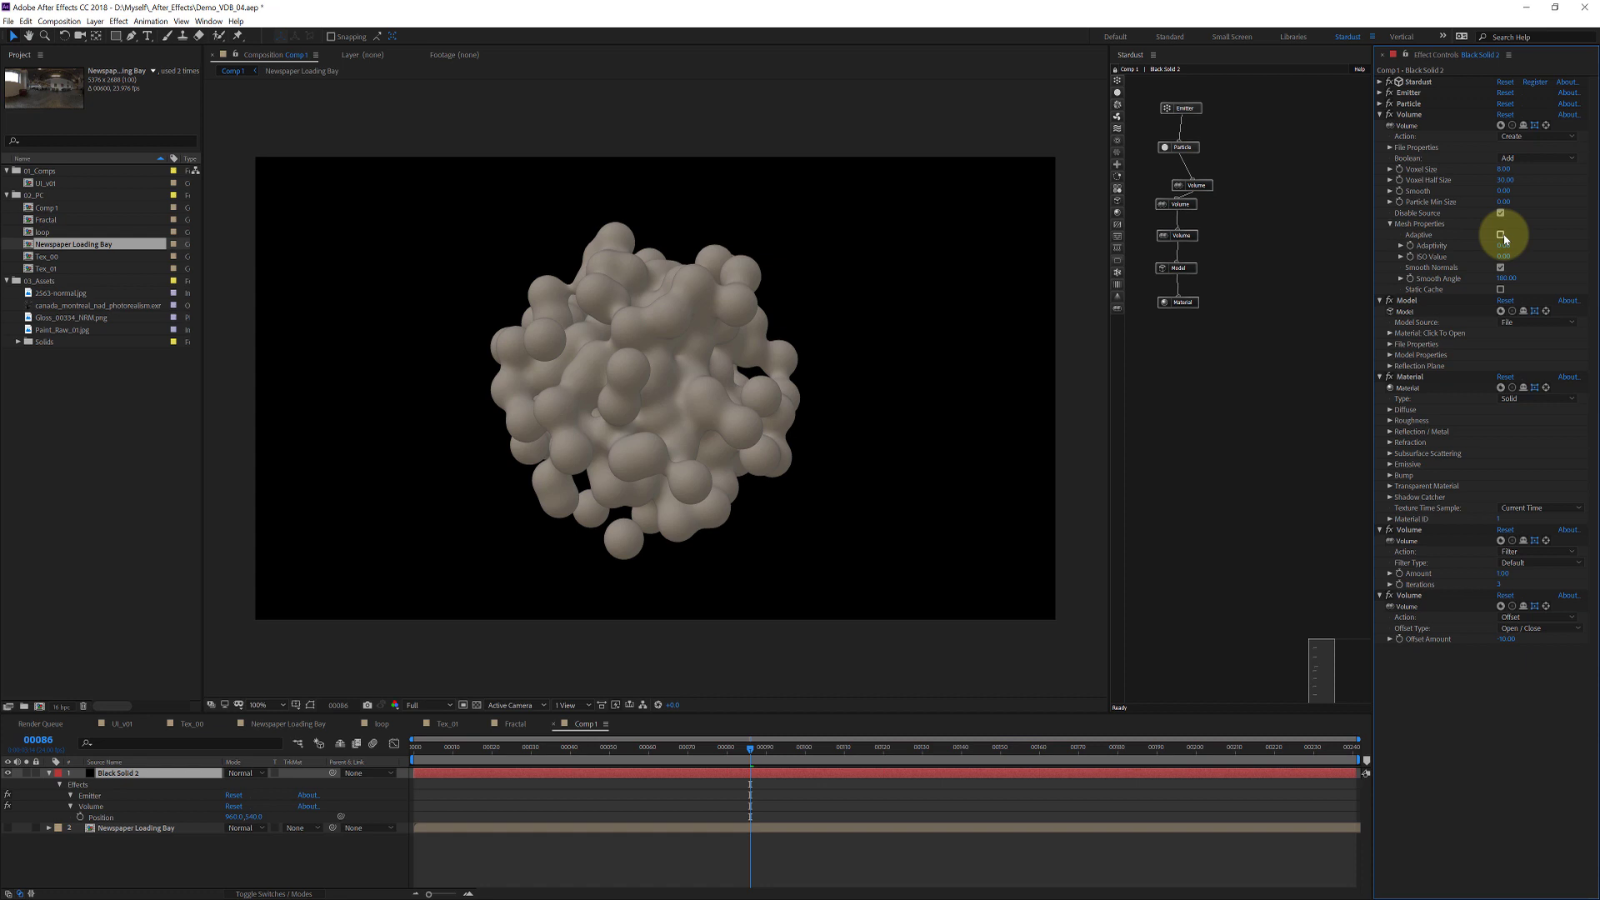
pyautogui.click(1390, 224)
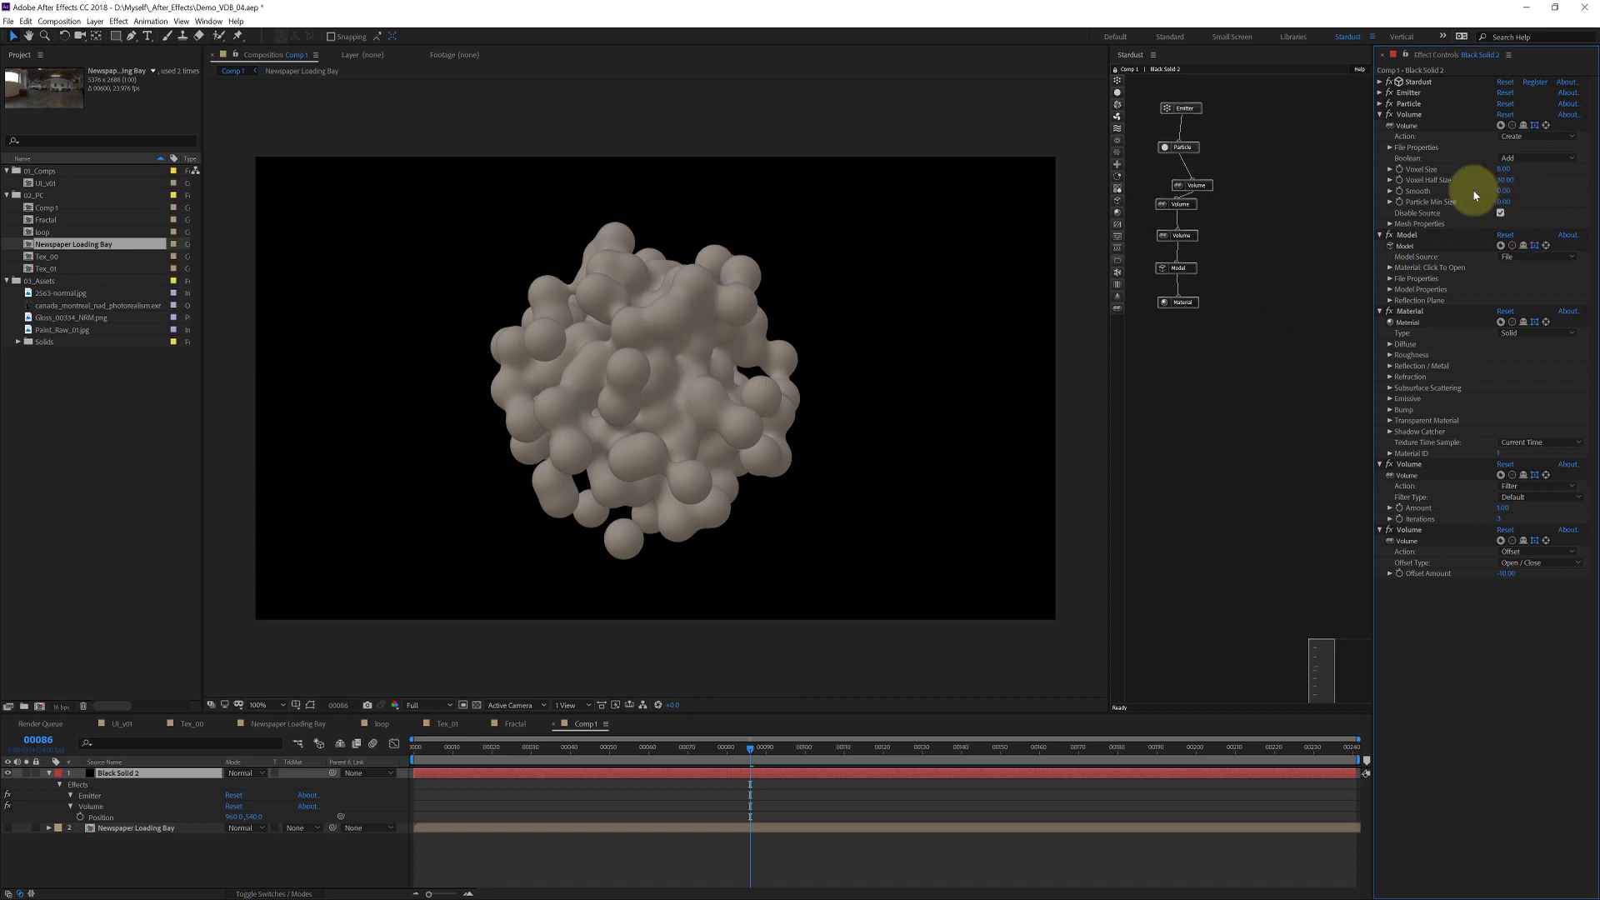
# Step: Move the Offset Volume effect above Model, right after the first Volume
pyautogui.click(1165, 208)
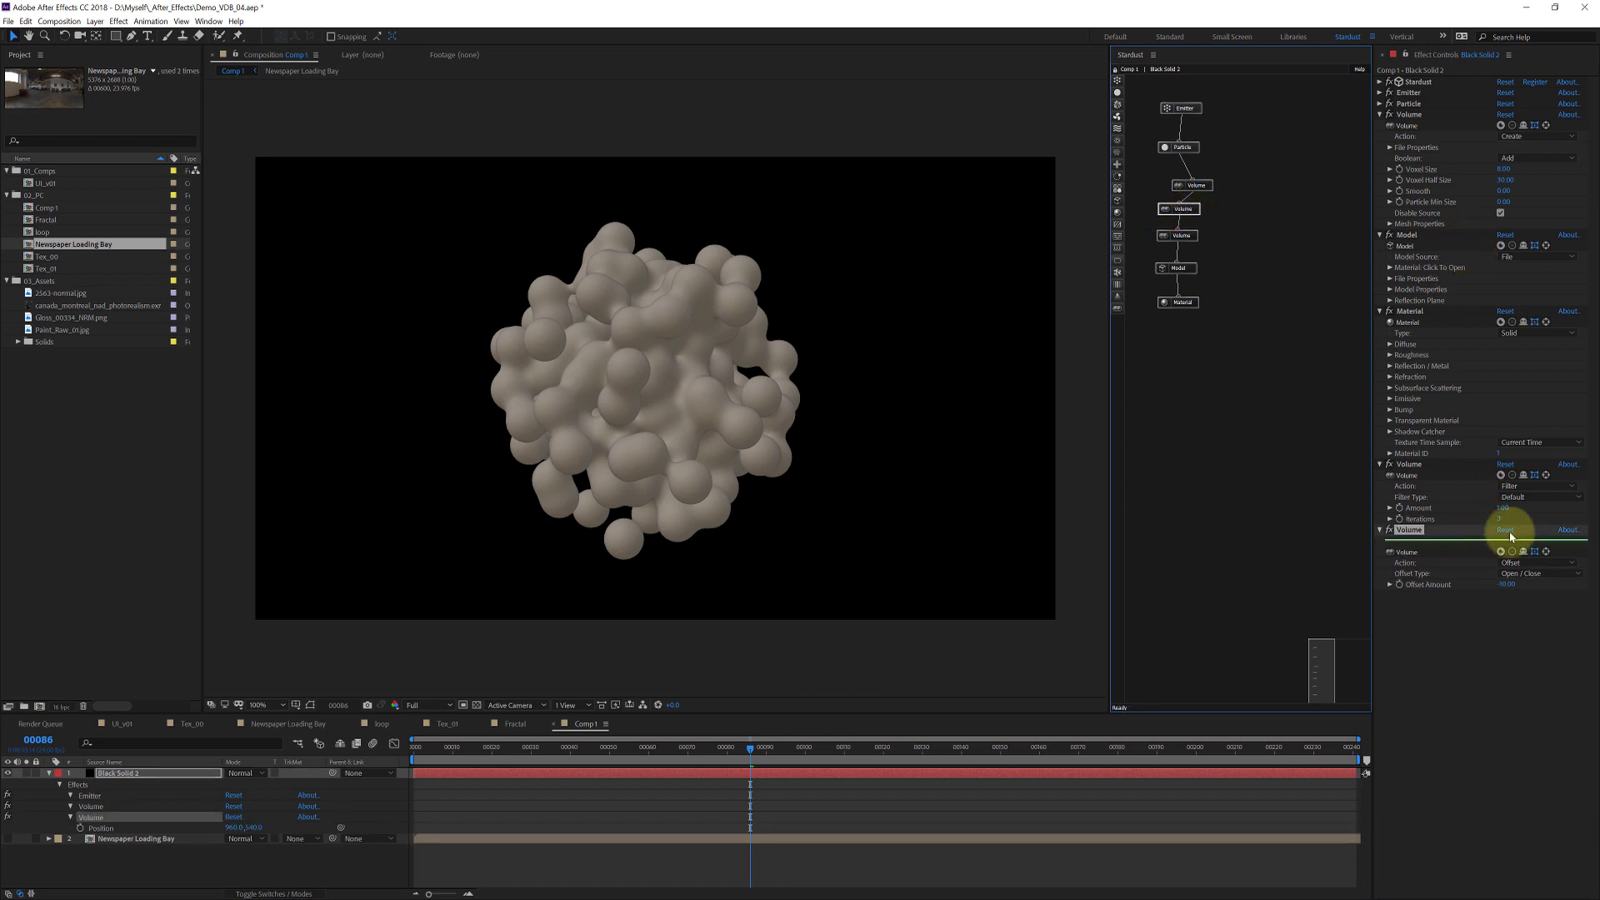
pyautogui.moveTo(1414, 528); pyautogui.dragTo(1433, 224)
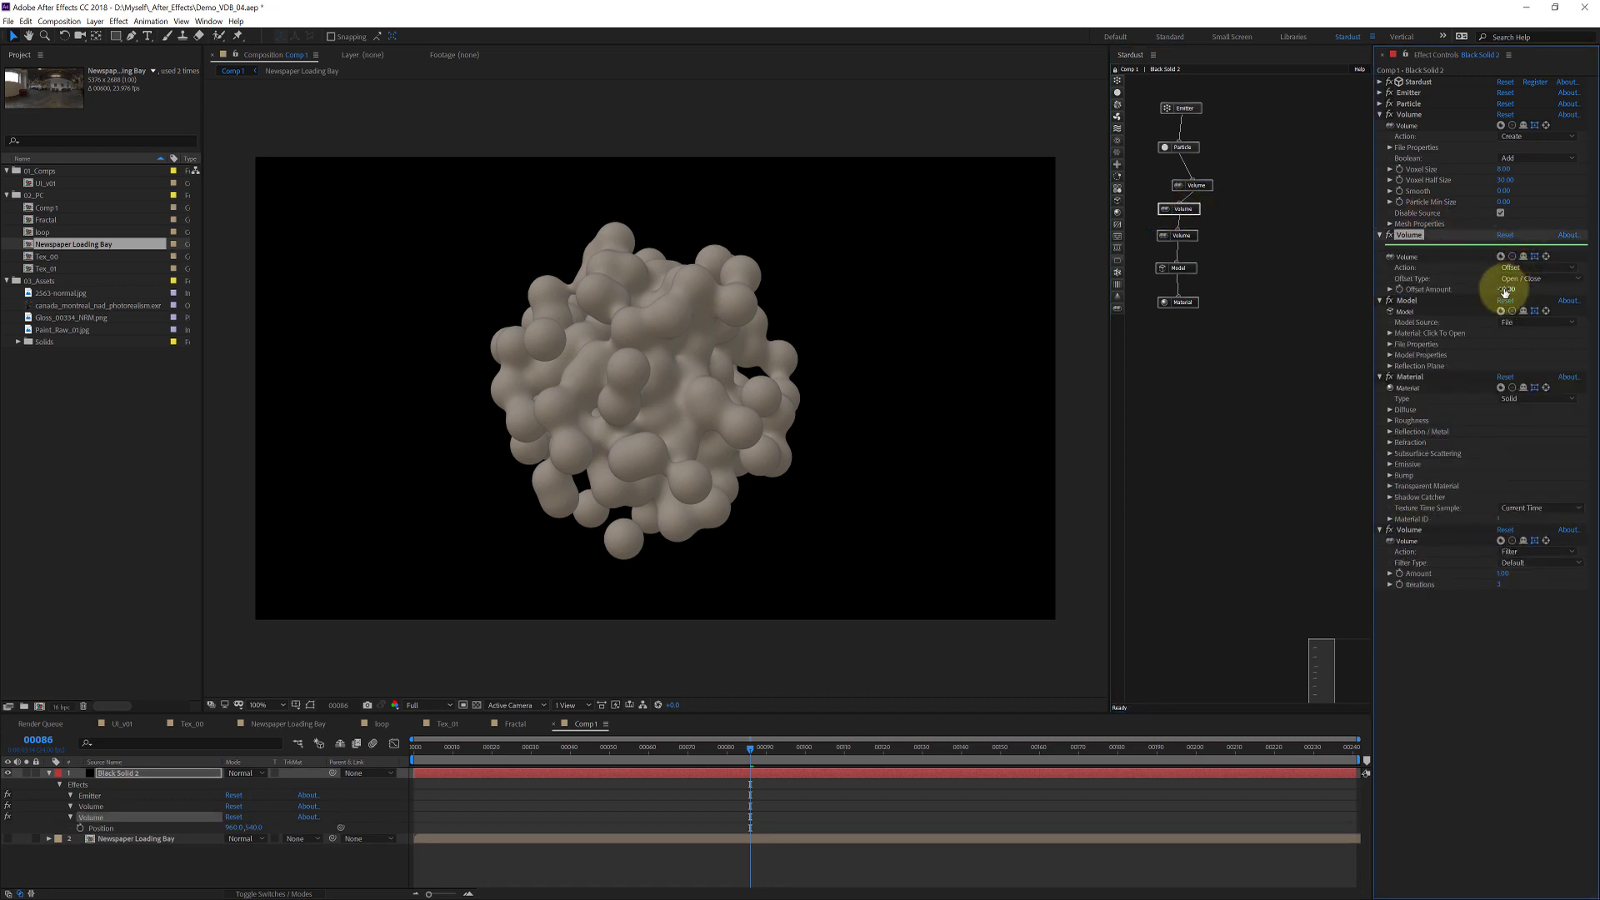
pyautogui.moveTo(1505, 290); pyautogui.dragTo(1473, 259)
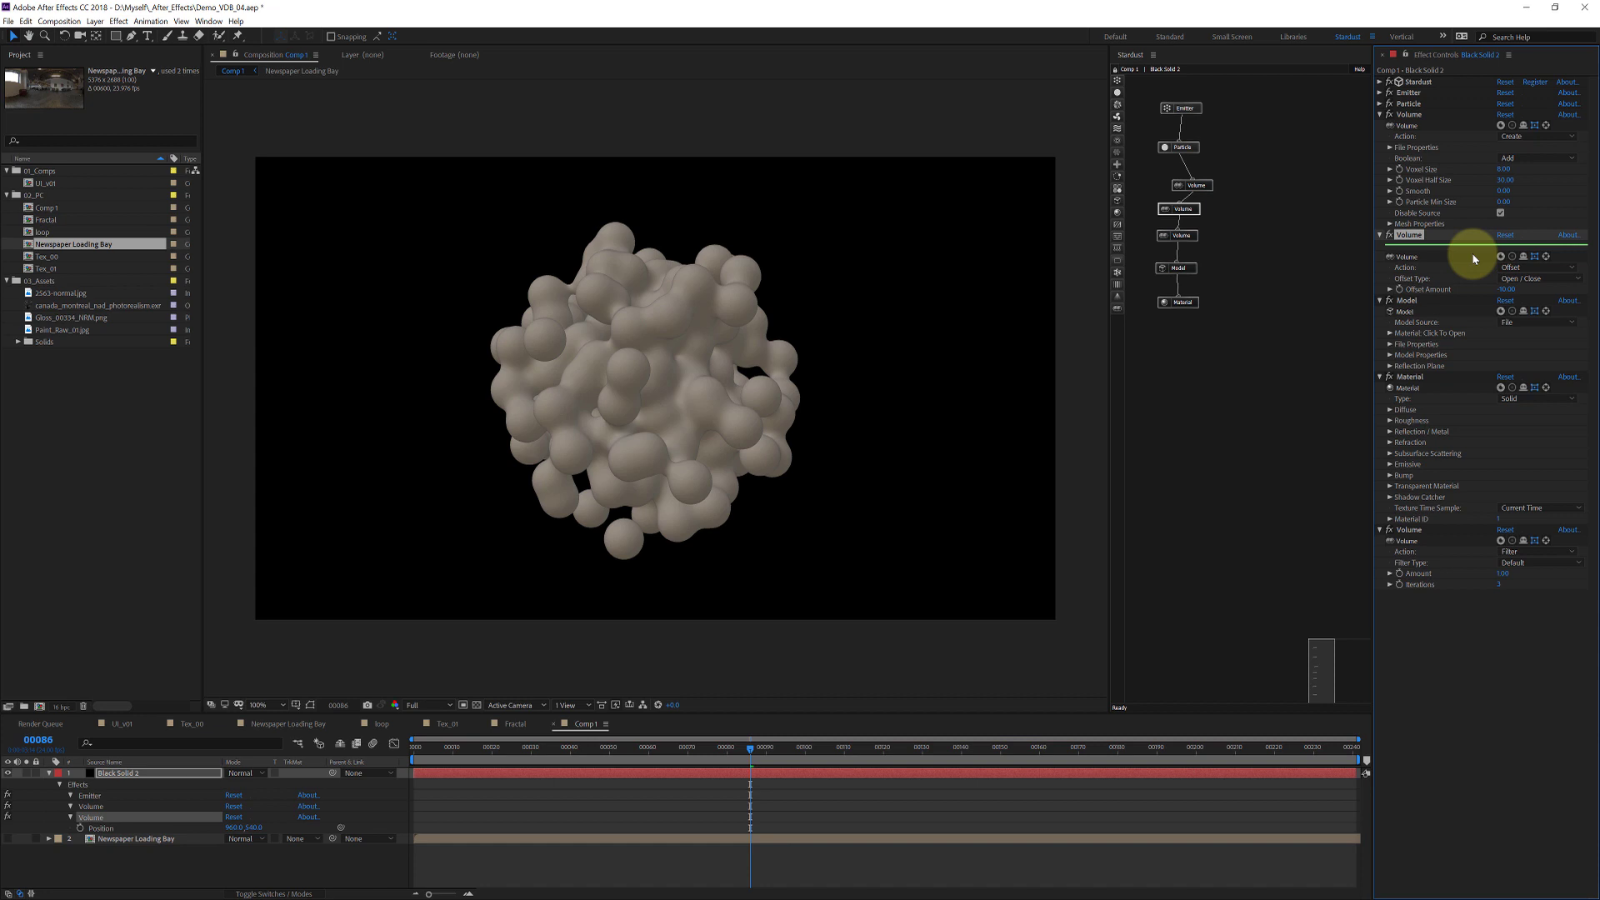
# Step: Try an Offset Amount of -80 on the Offset Volume
pyautogui.click(1506, 290)
pyautogui.press('BackSpace')
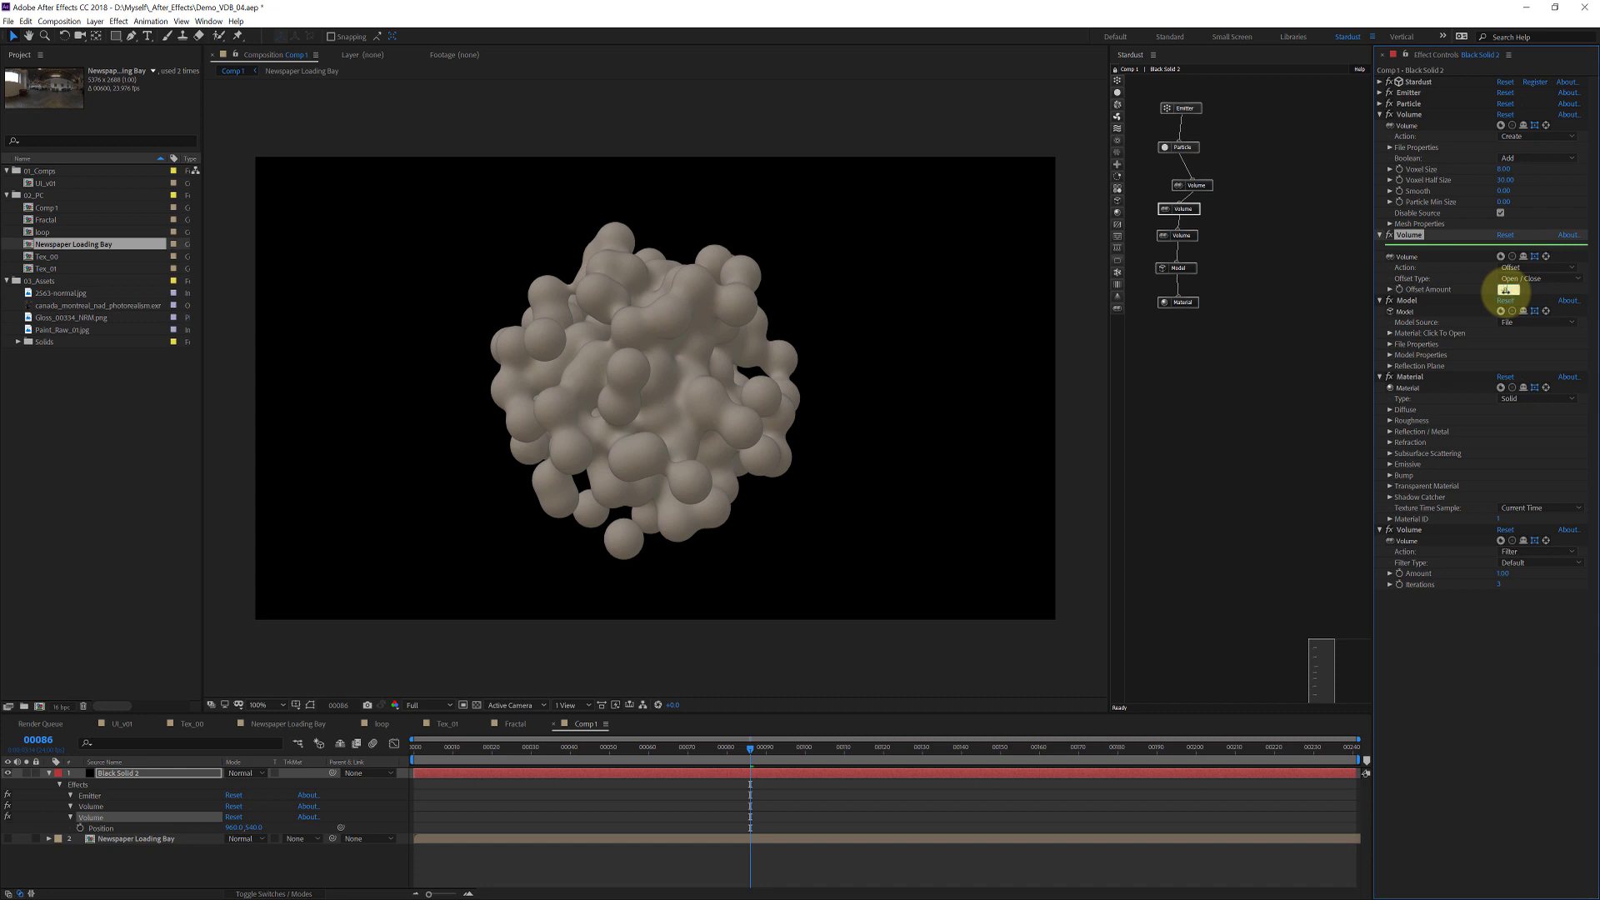
pyautogui.write('-80')
pyautogui.press('Return')
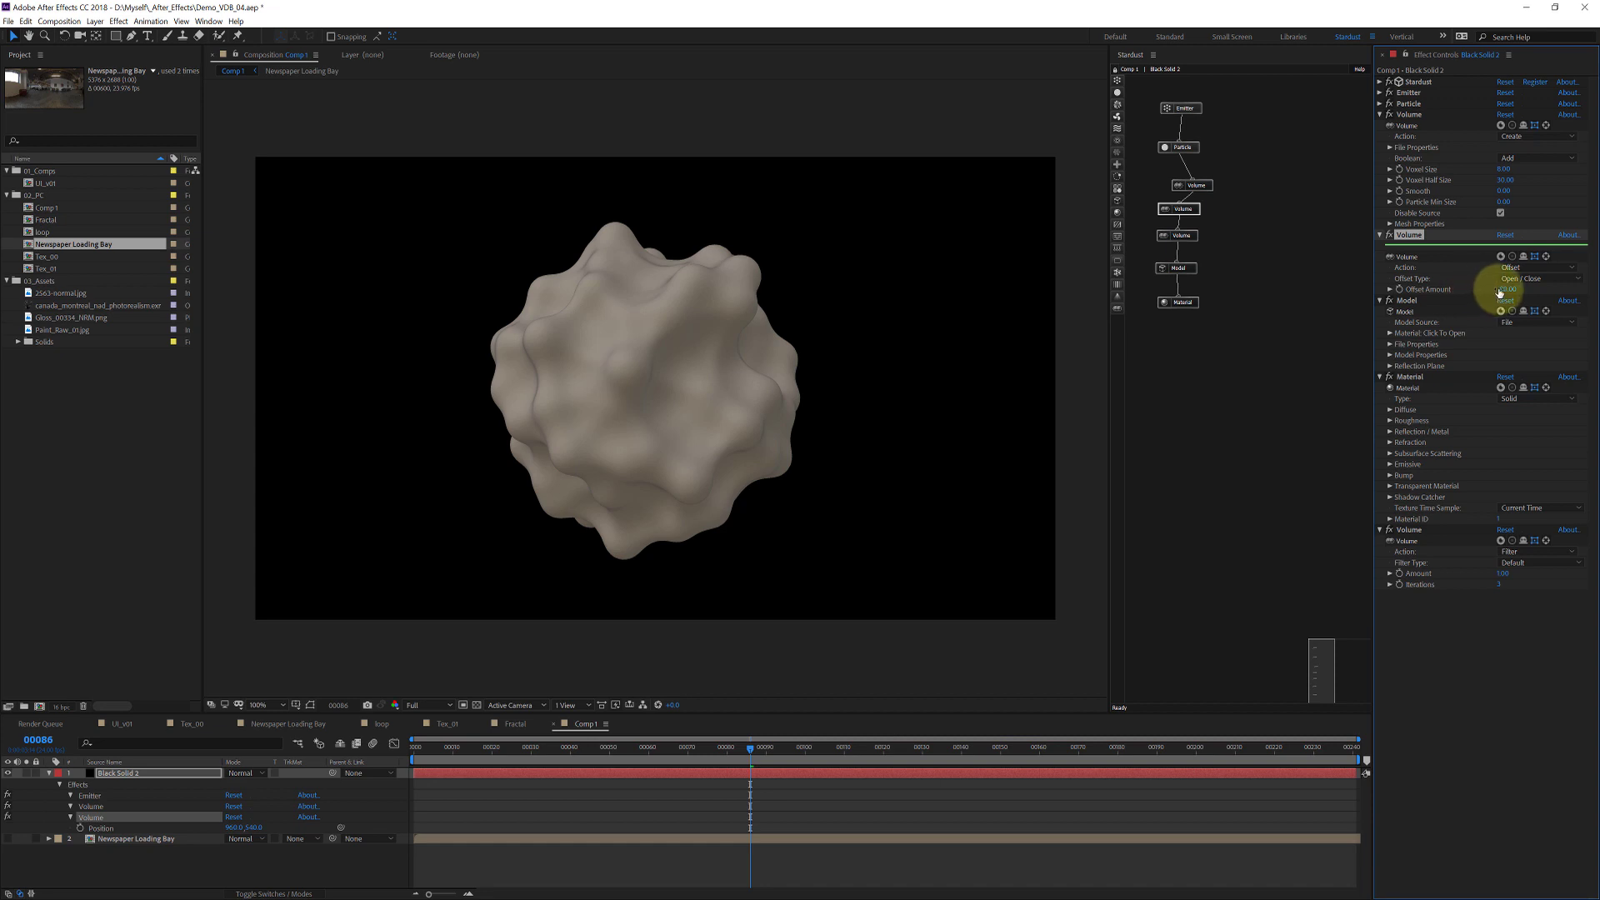
pyautogui.click(1507, 289)
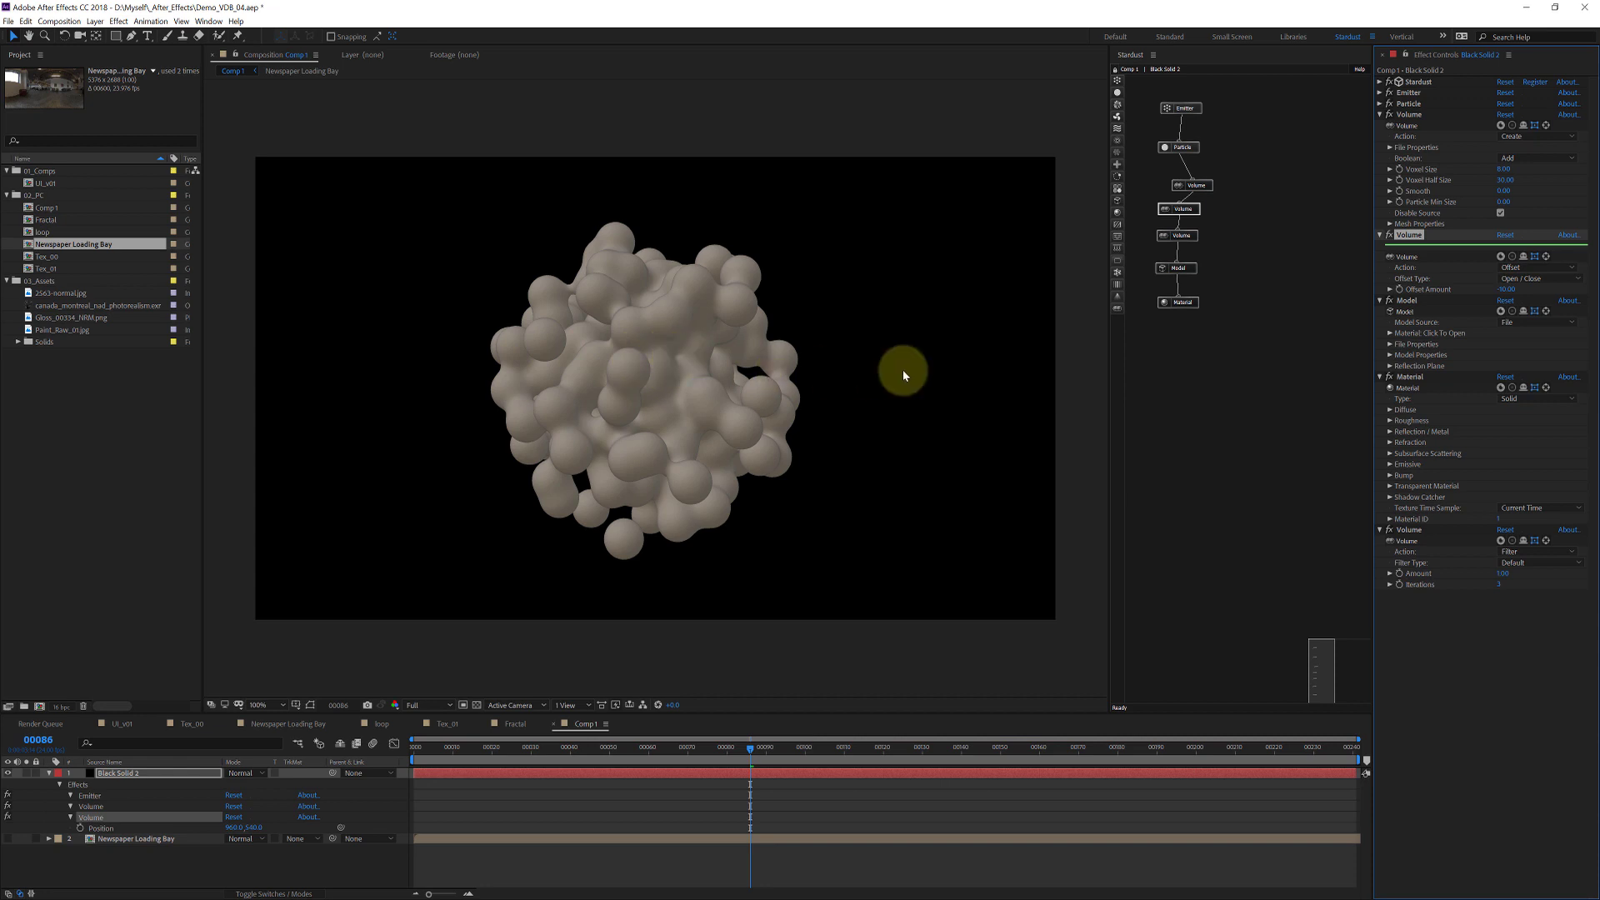
# Step: Test the Dilate / Erode offset type, then switch back to Open / Close
pyautogui.click(1529, 280)
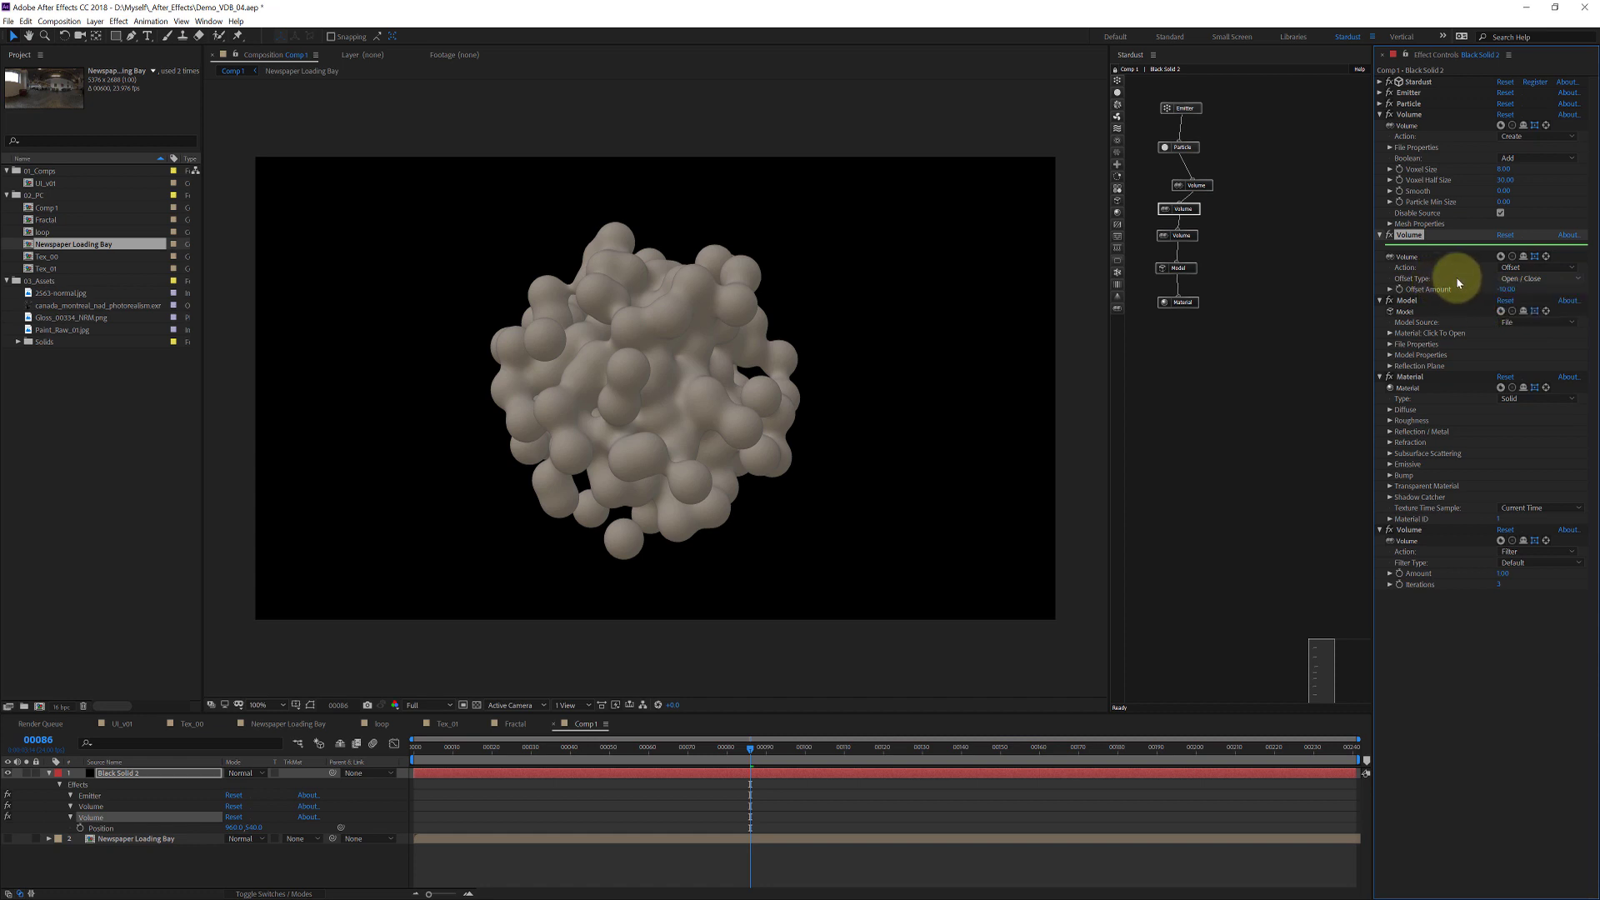
pyautogui.click(1535, 307)
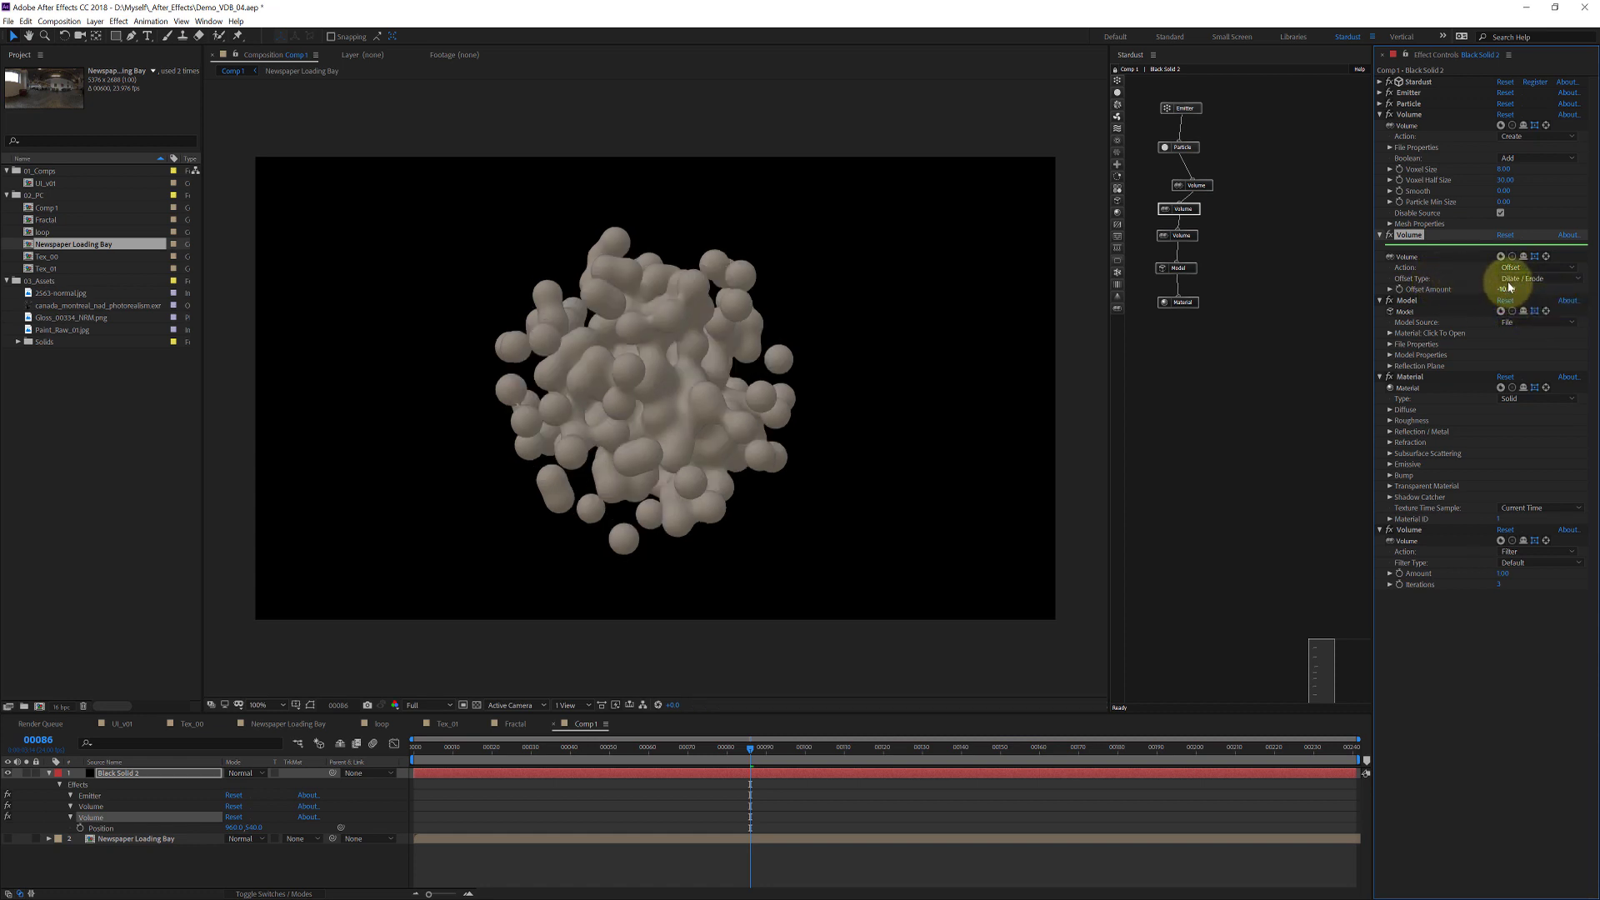
pyautogui.click(1511, 278)
pyautogui.click(1515, 295)
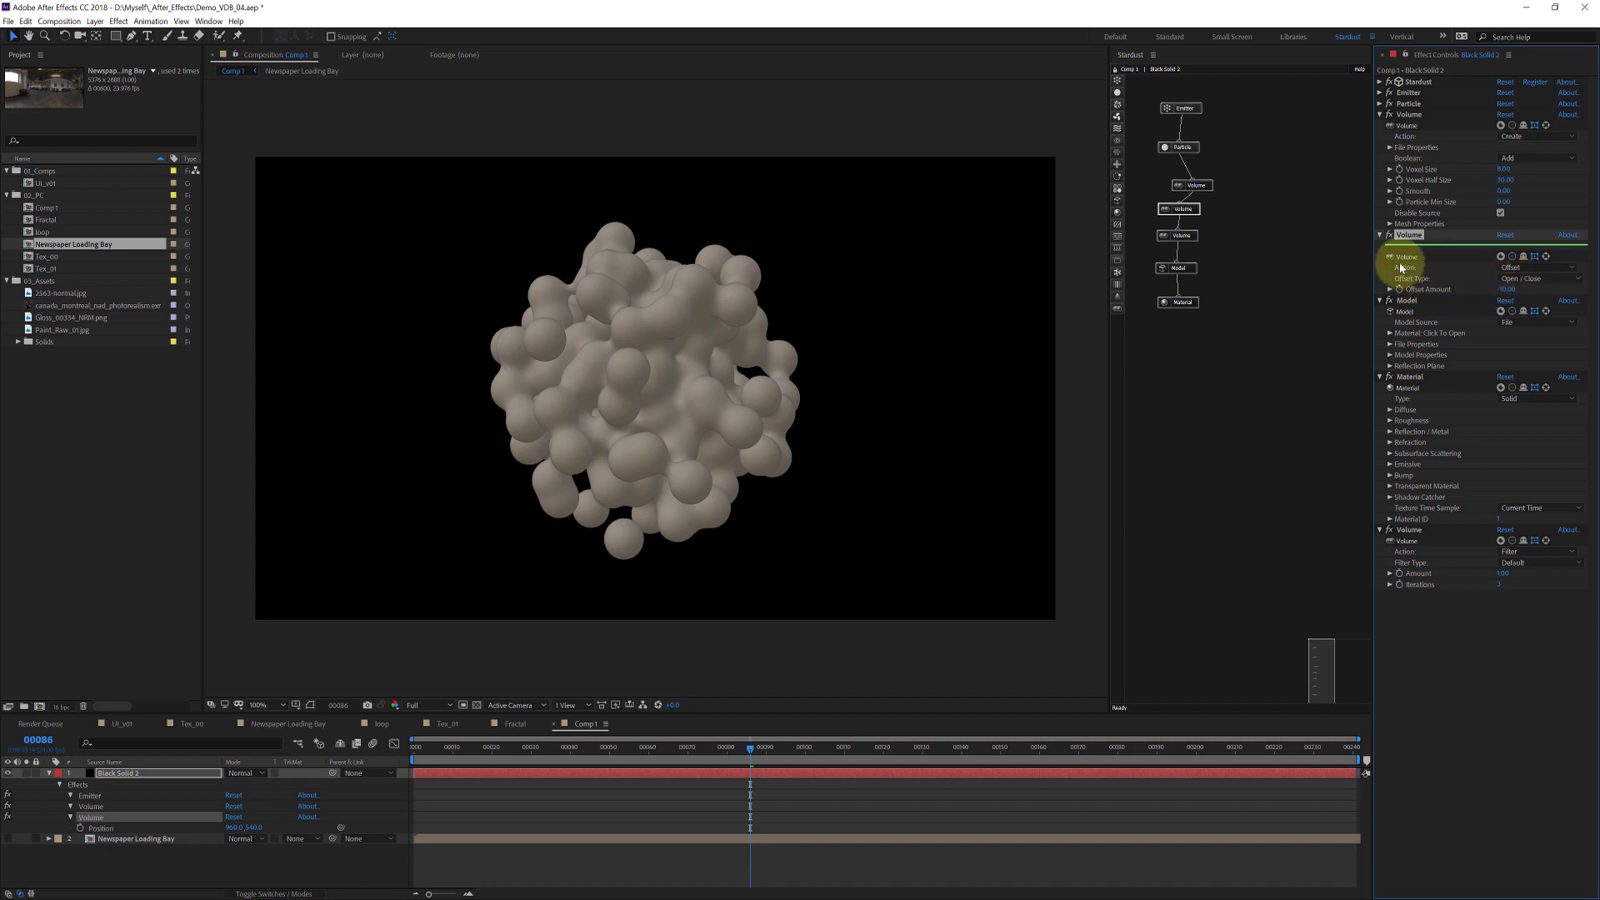
pyautogui.click(1175, 236)
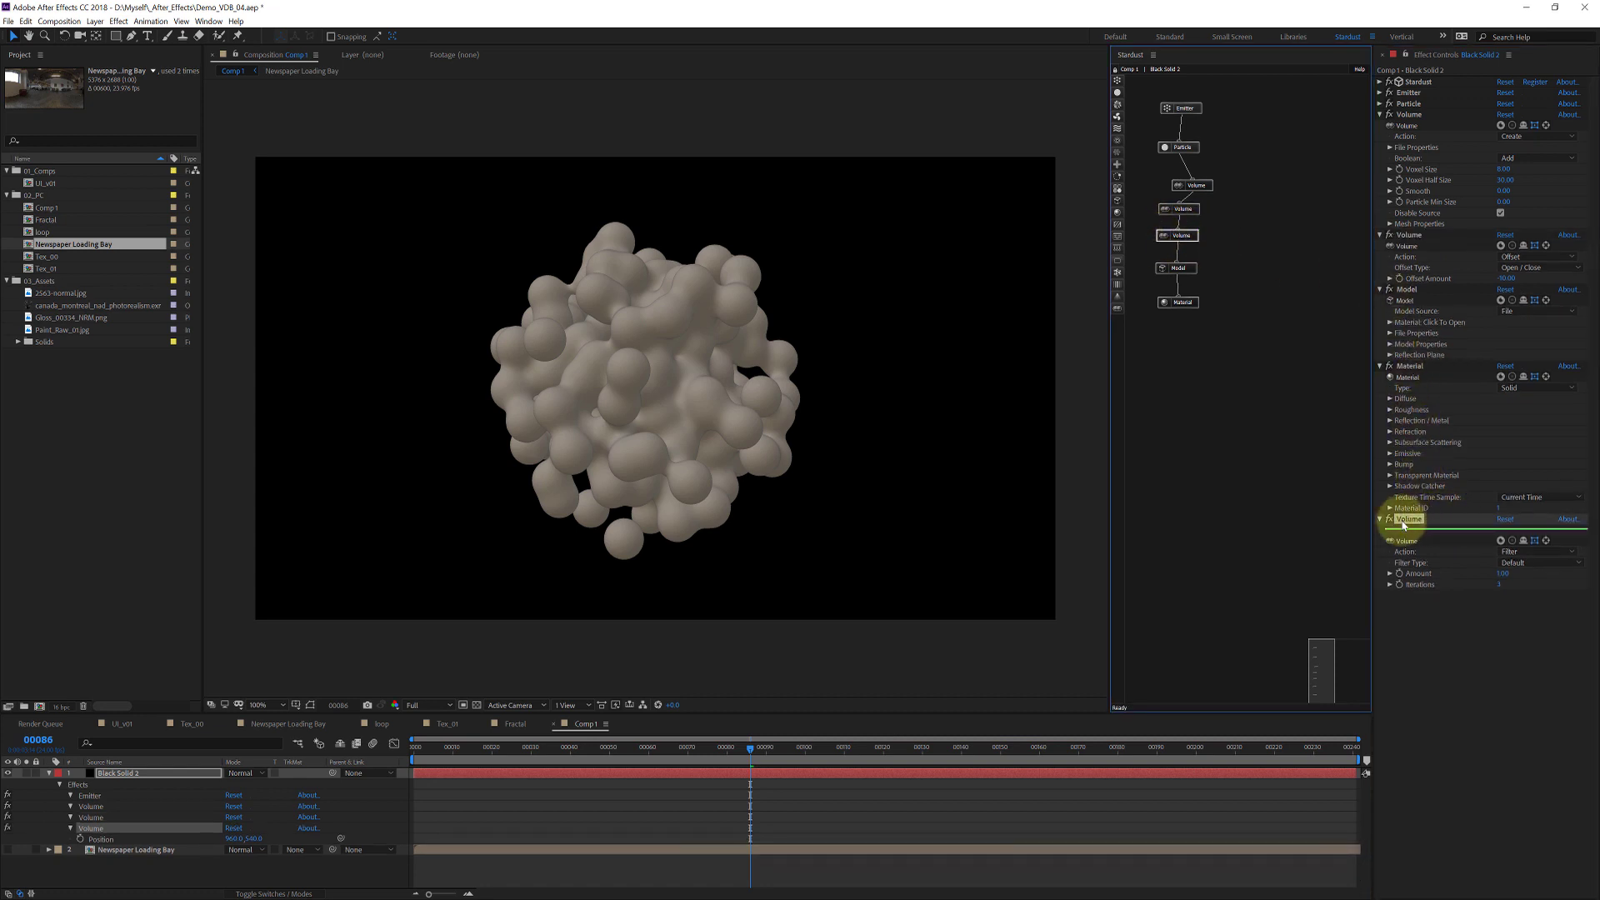
pyautogui.click(1389, 520)
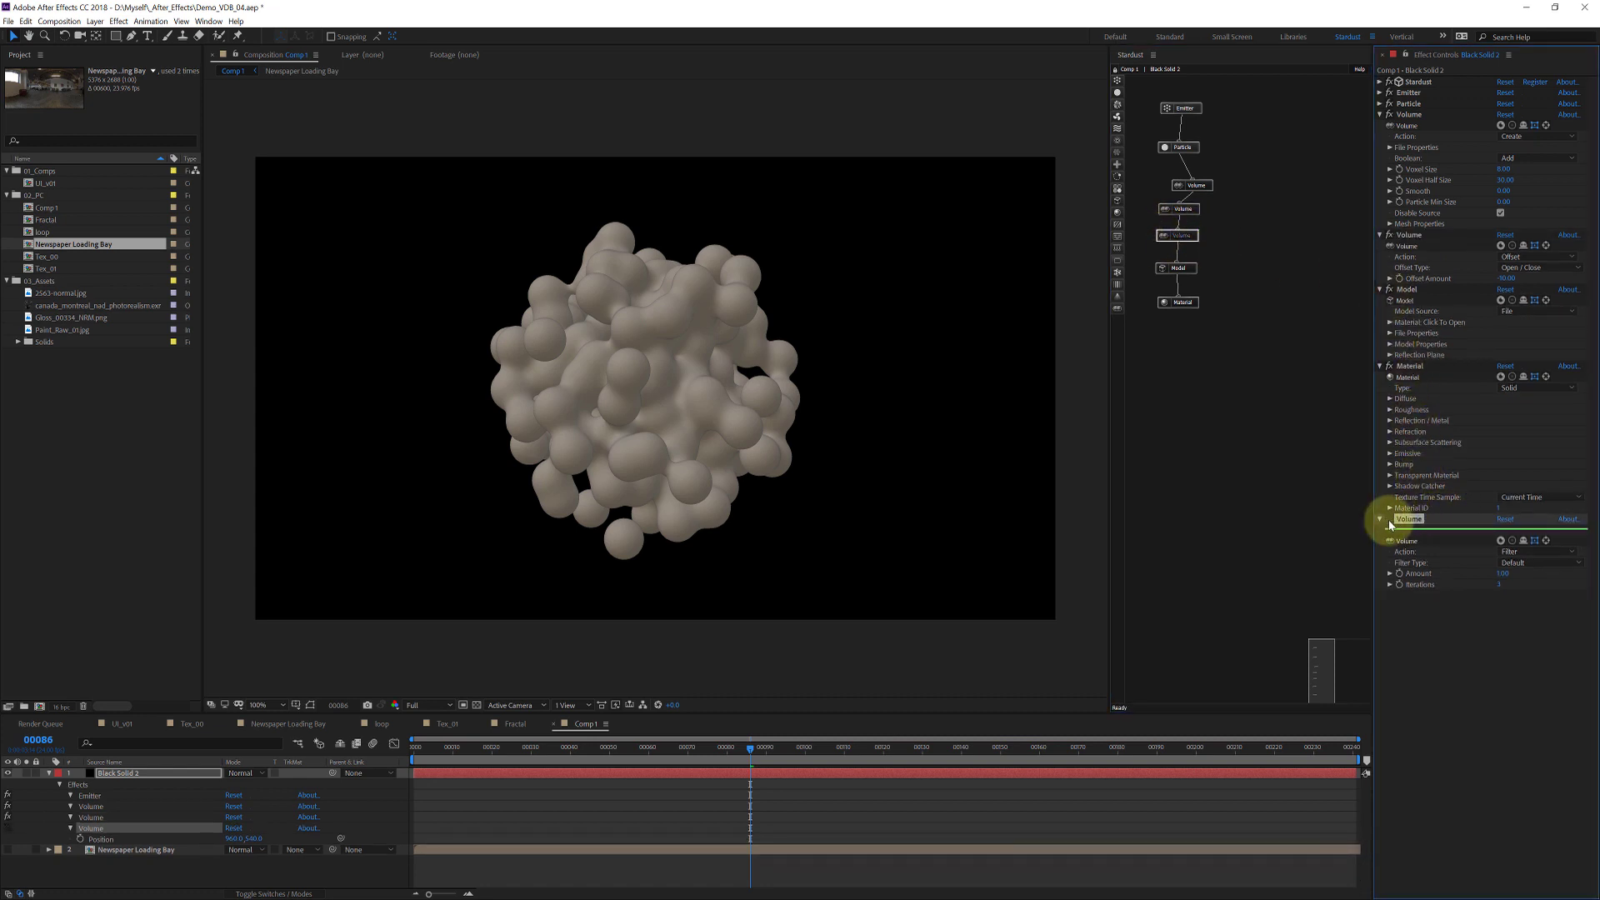
pyautogui.click(1389, 520)
pyautogui.click(1162, 268)
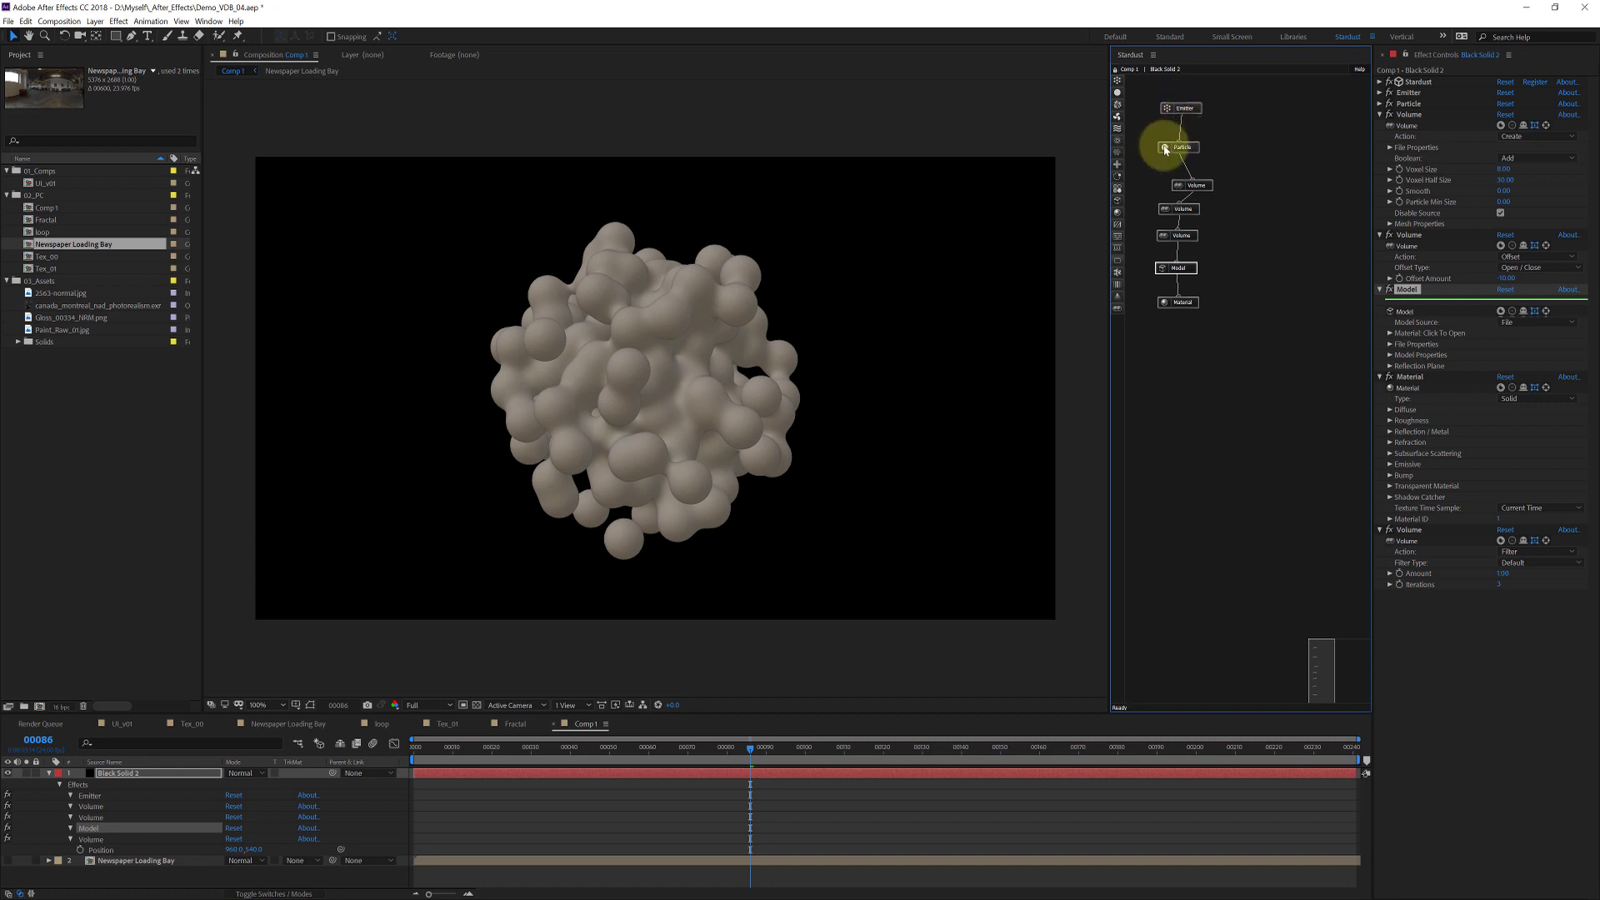
pyautogui.moveTo(1169, 149); pyautogui.dragTo(1174, 140)
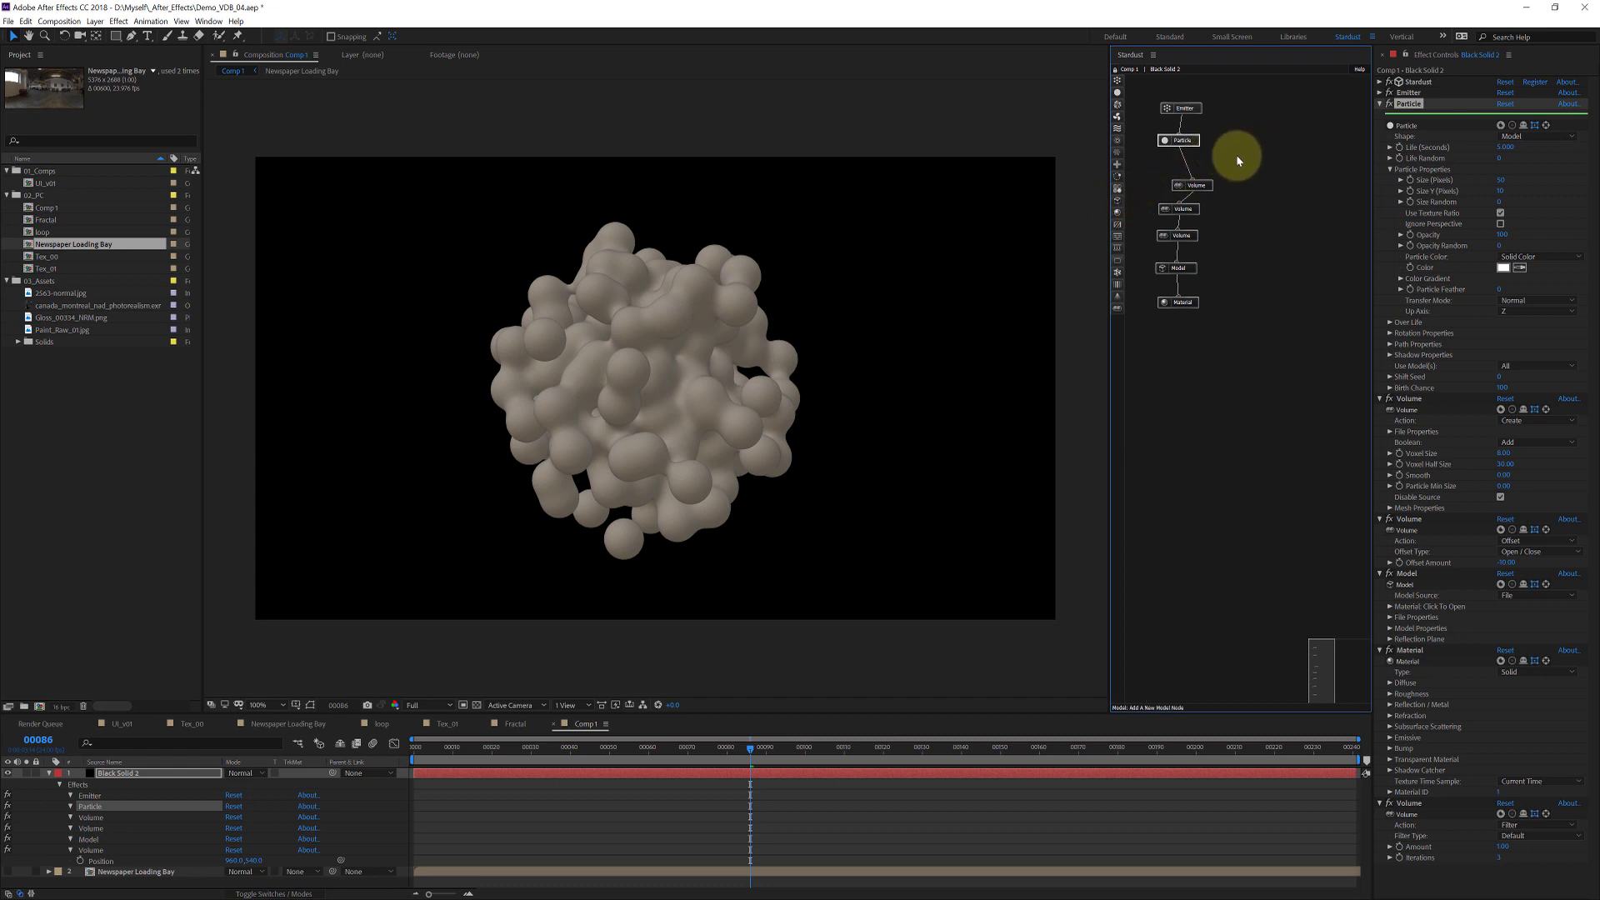
# Step: Add another Model node using a primitive source with Size X 10
pyautogui.moveTo(1195, 175); pyautogui.dragTo(1268, 155)
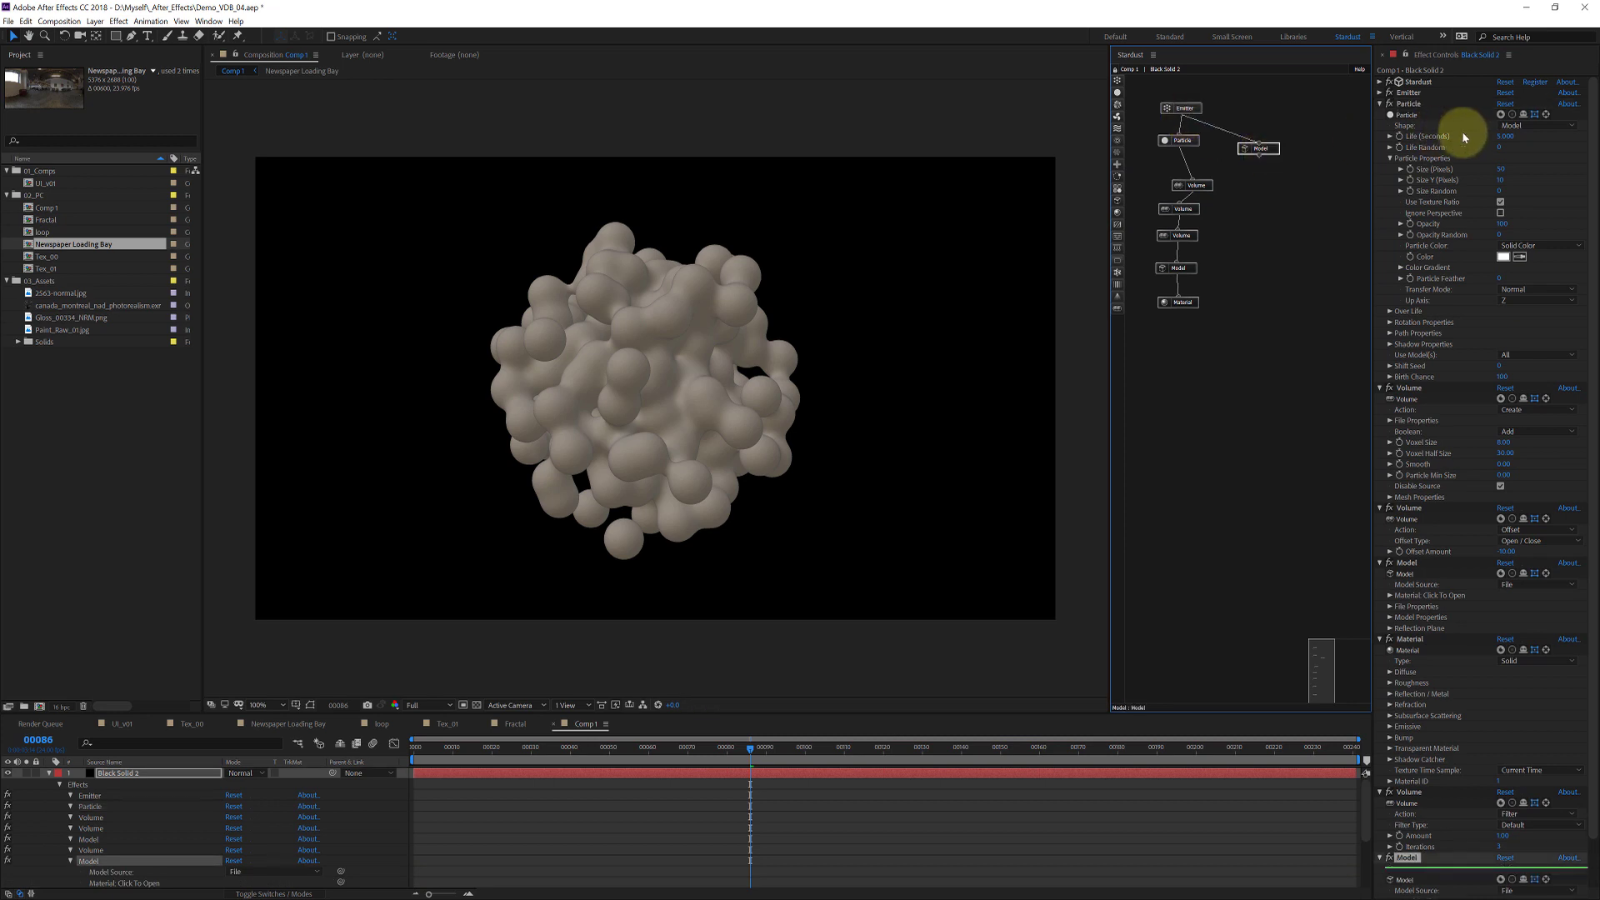
pyautogui.scroll(-1, 1473, 637)
pyautogui.click(1485, 839)
pyautogui.click(1521, 867)
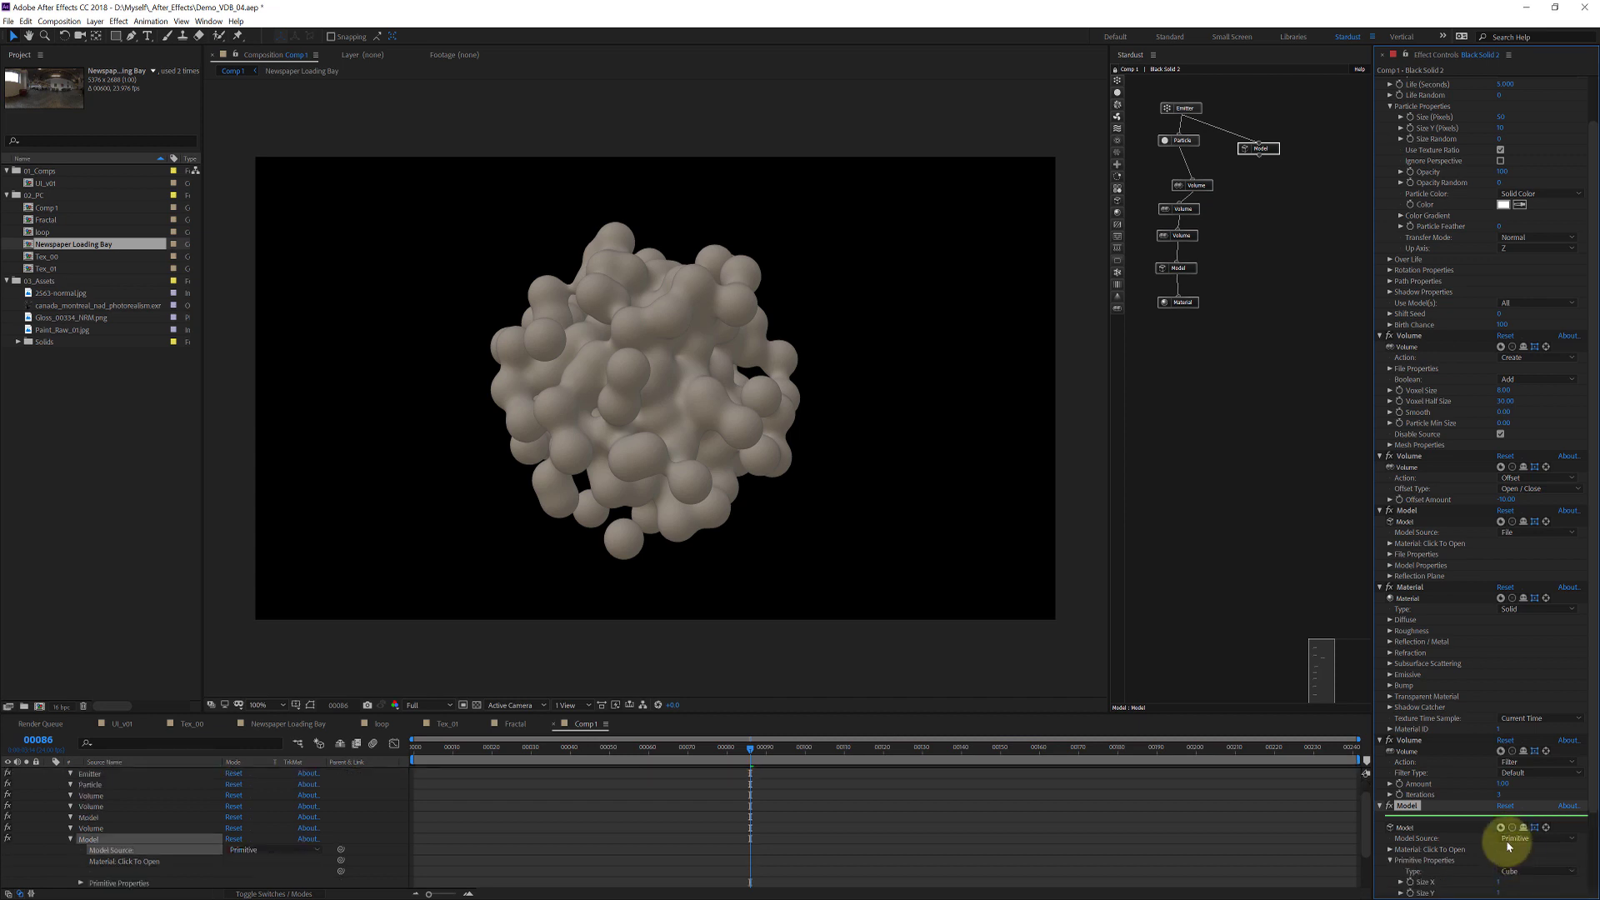
pyautogui.scroll(-2, 1506, 840)
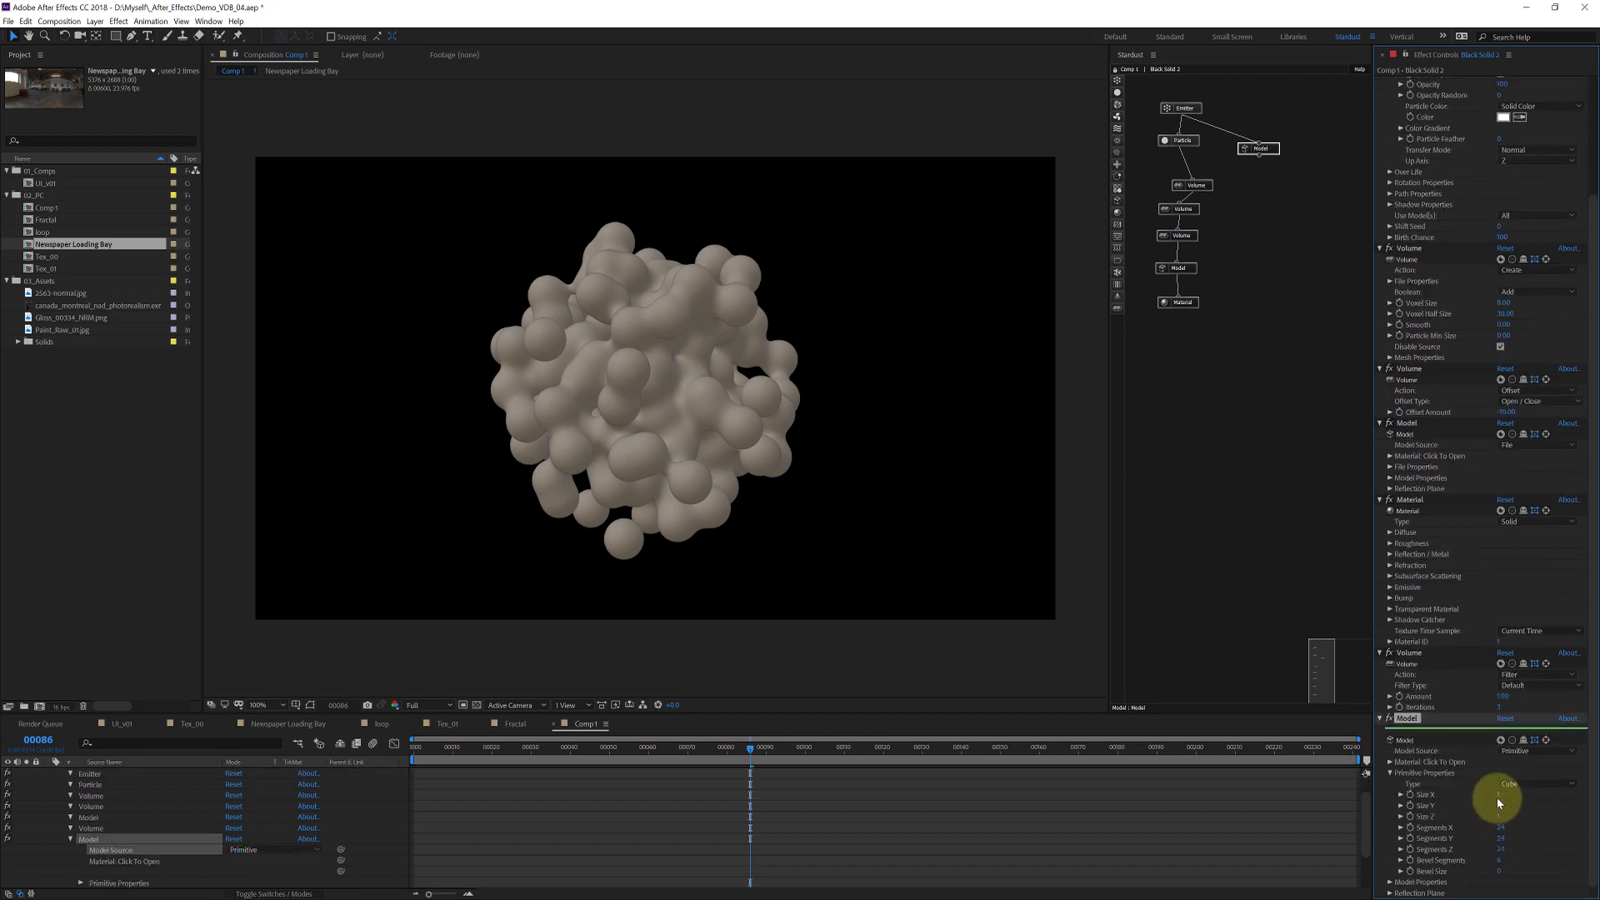
pyautogui.click(1496, 797)
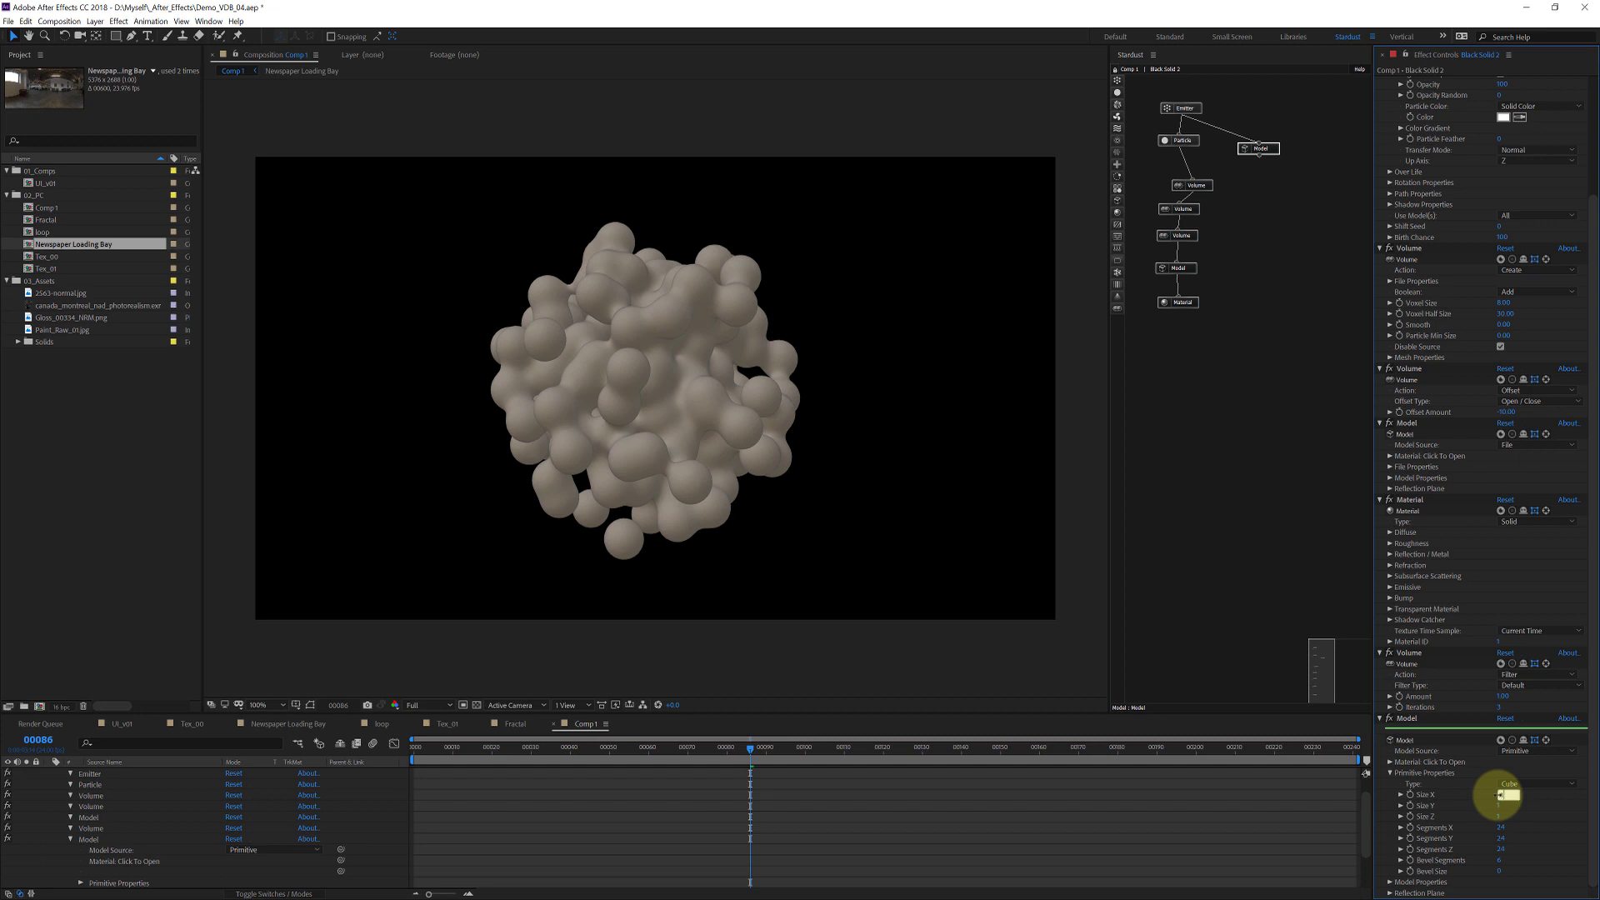
pyautogui.write('10')
pyautogui.press('Return')
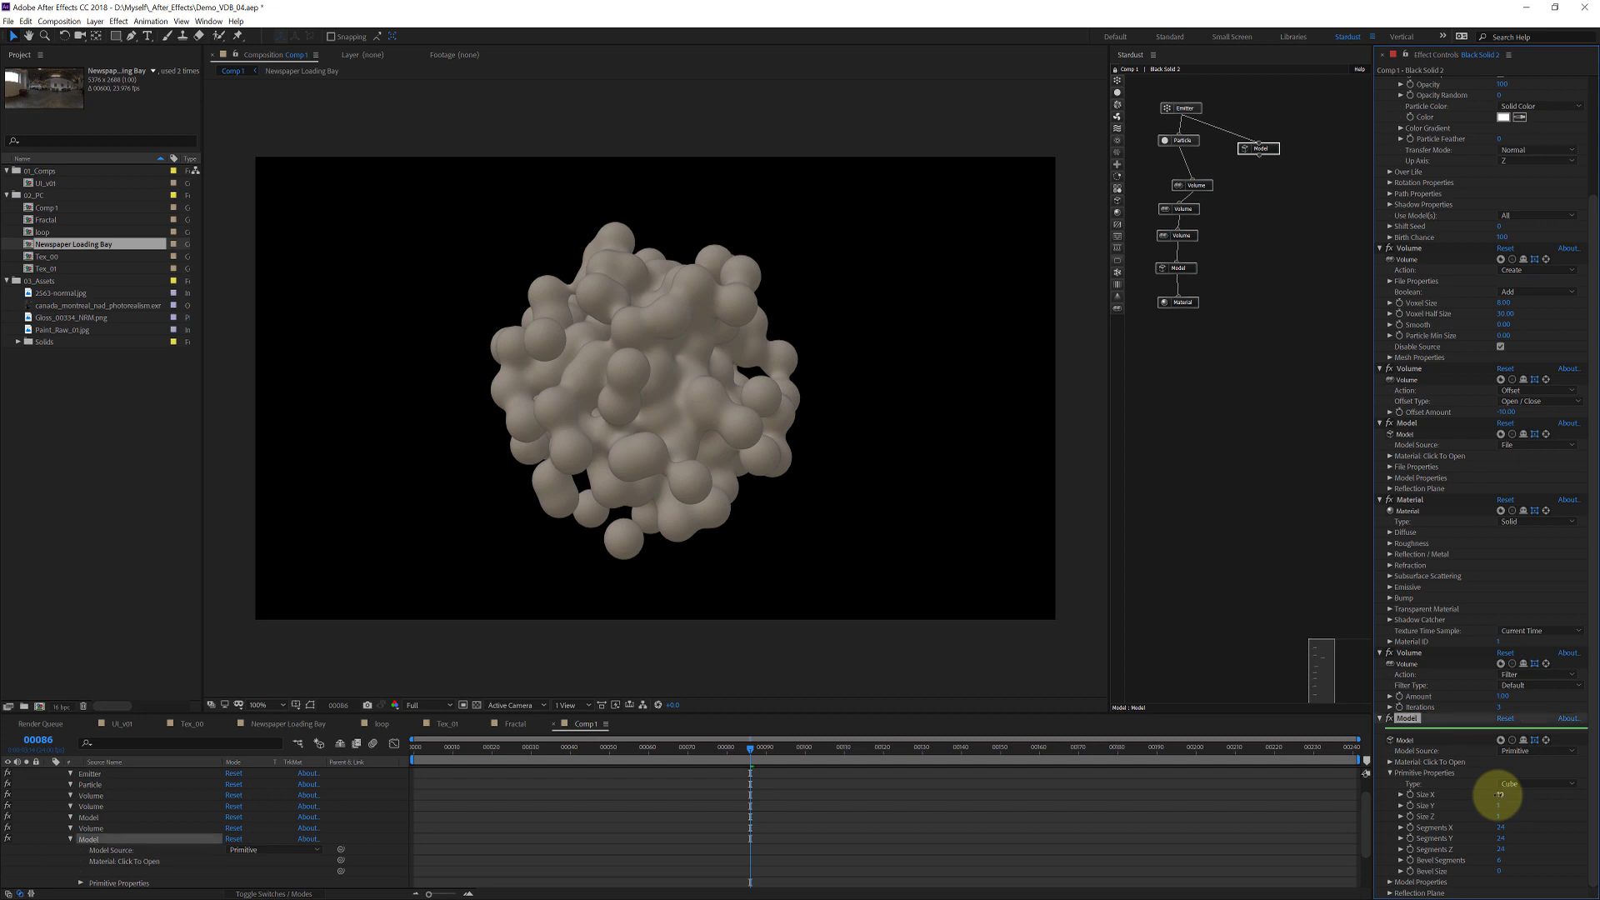
# Step: Uncheck Disable Source on the first Volume and check growth at frames 13 and 24
pyautogui.press('pageup')
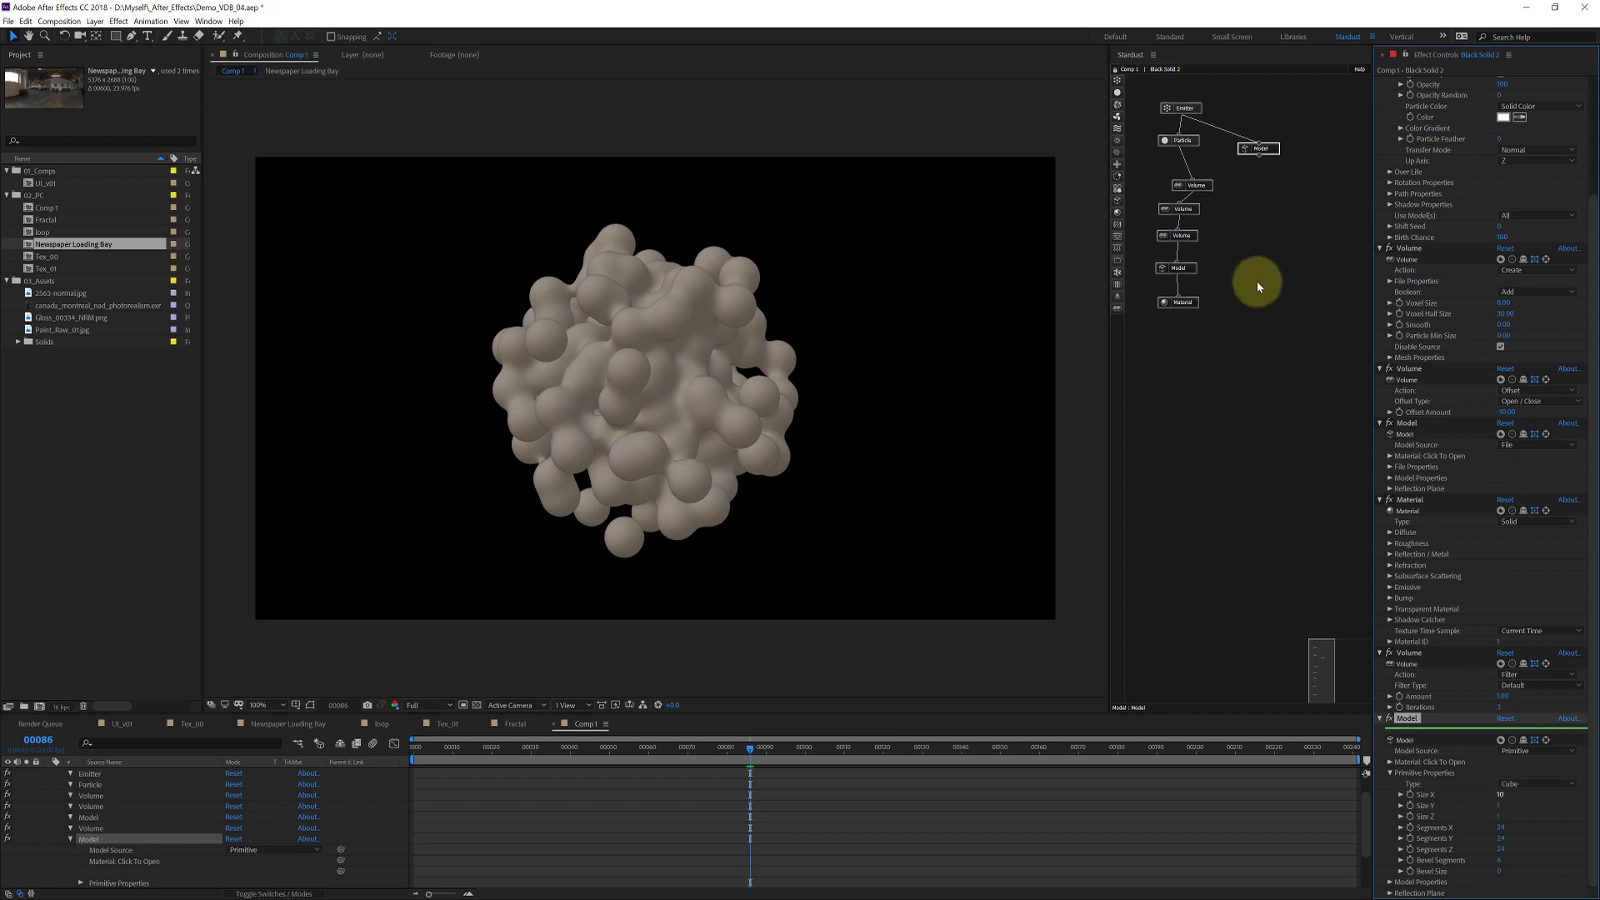
pyautogui.press('pagedown')
pyautogui.click(1183, 184)
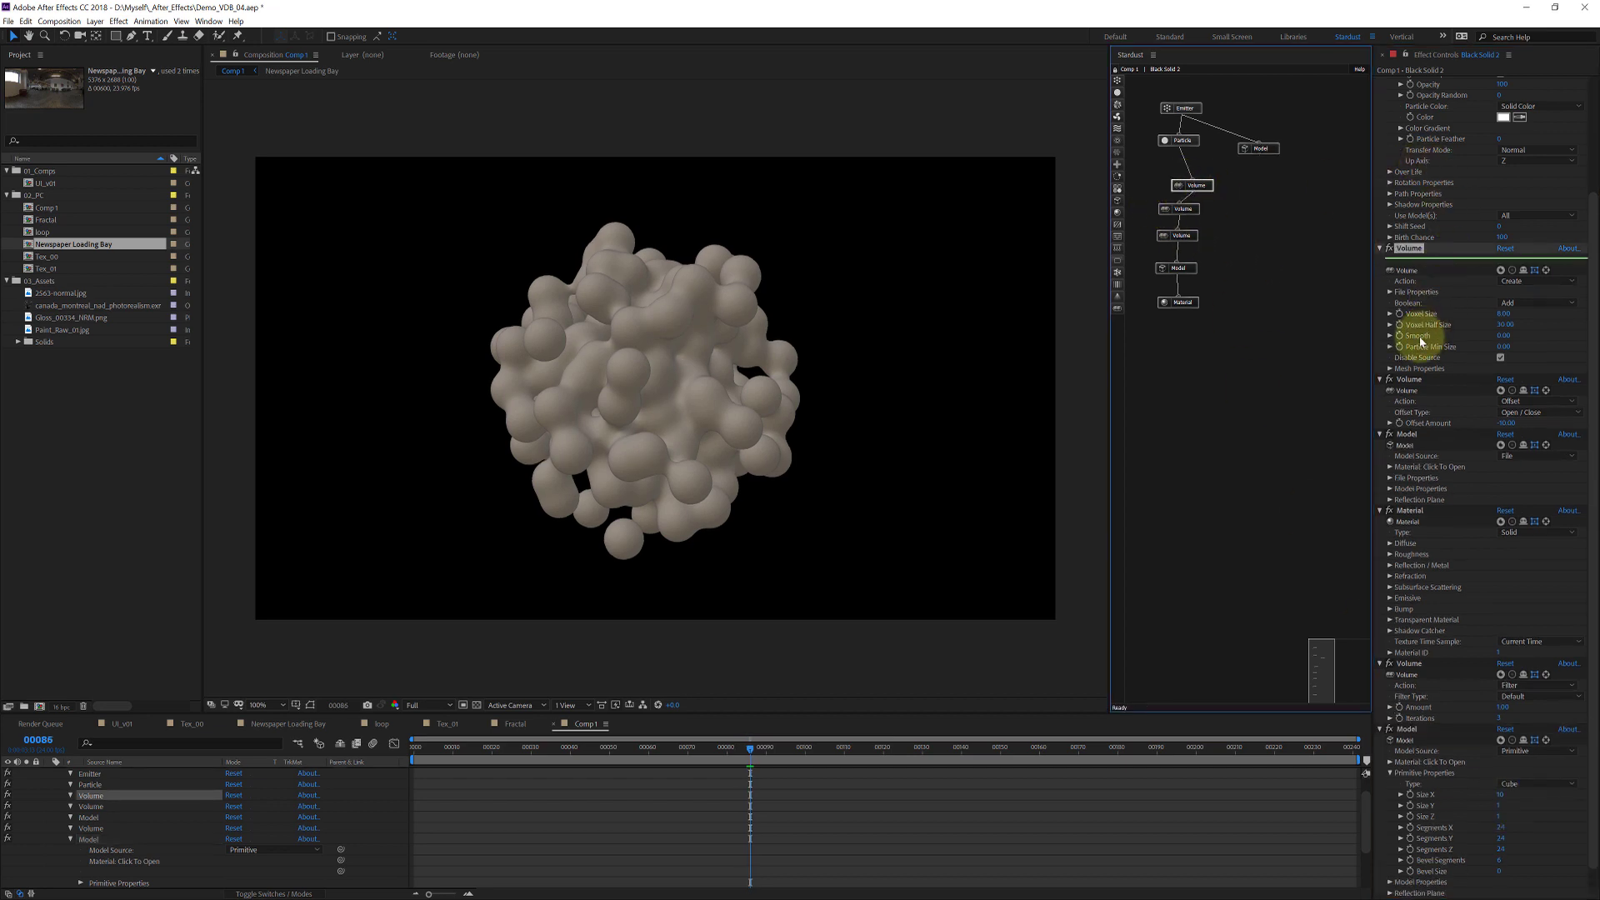
pyautogui.click(1501, 358)
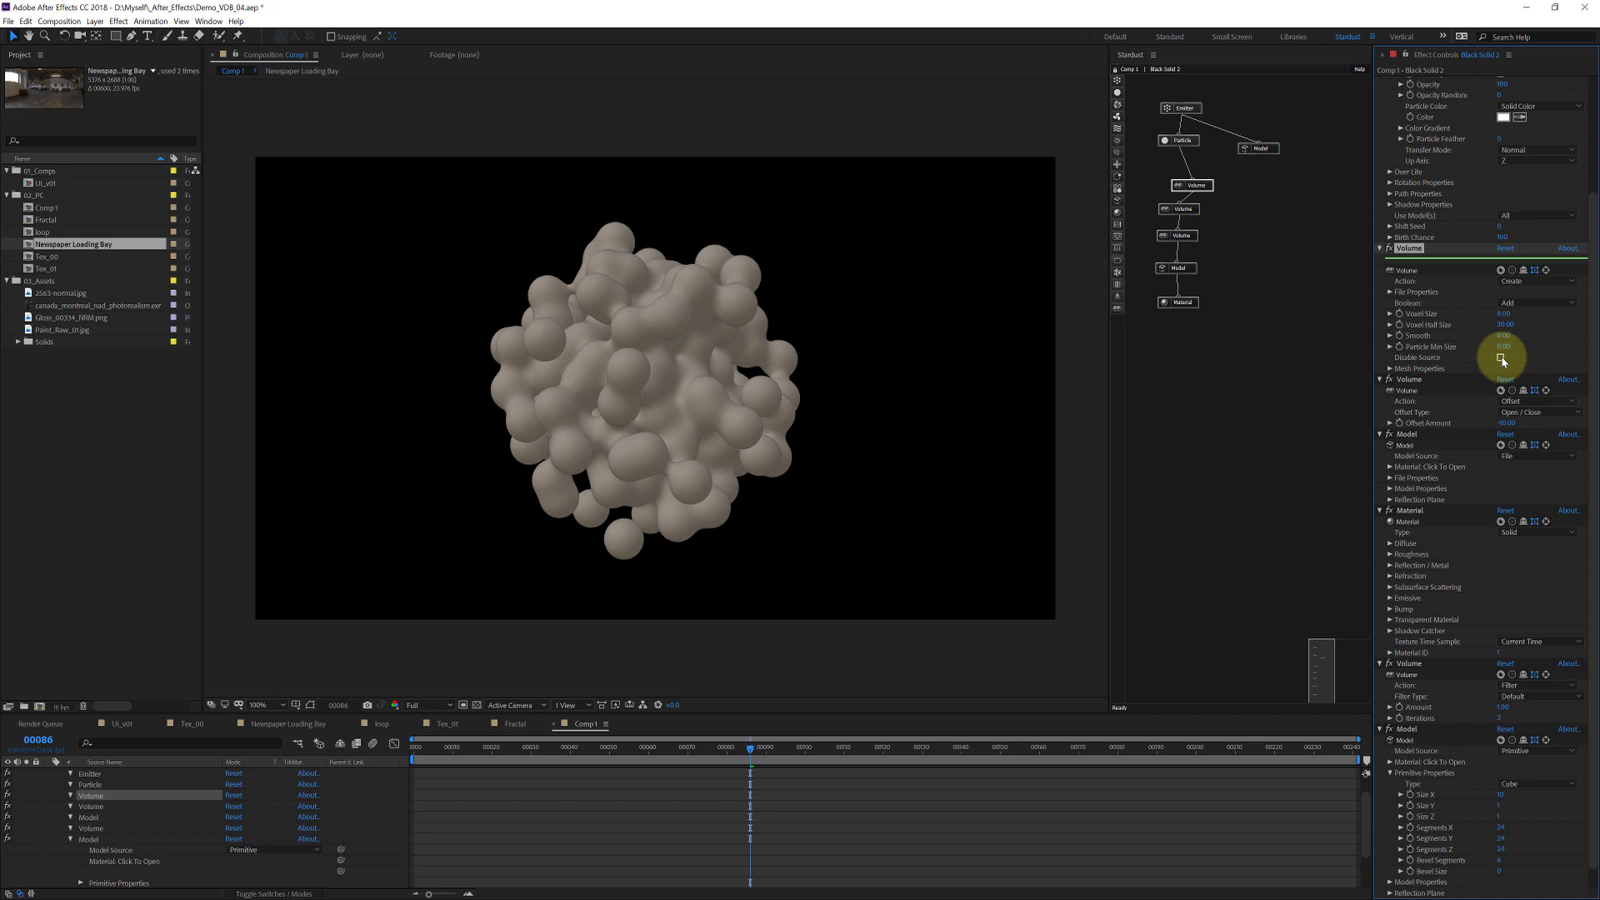
pyautogui.click(465, 747)
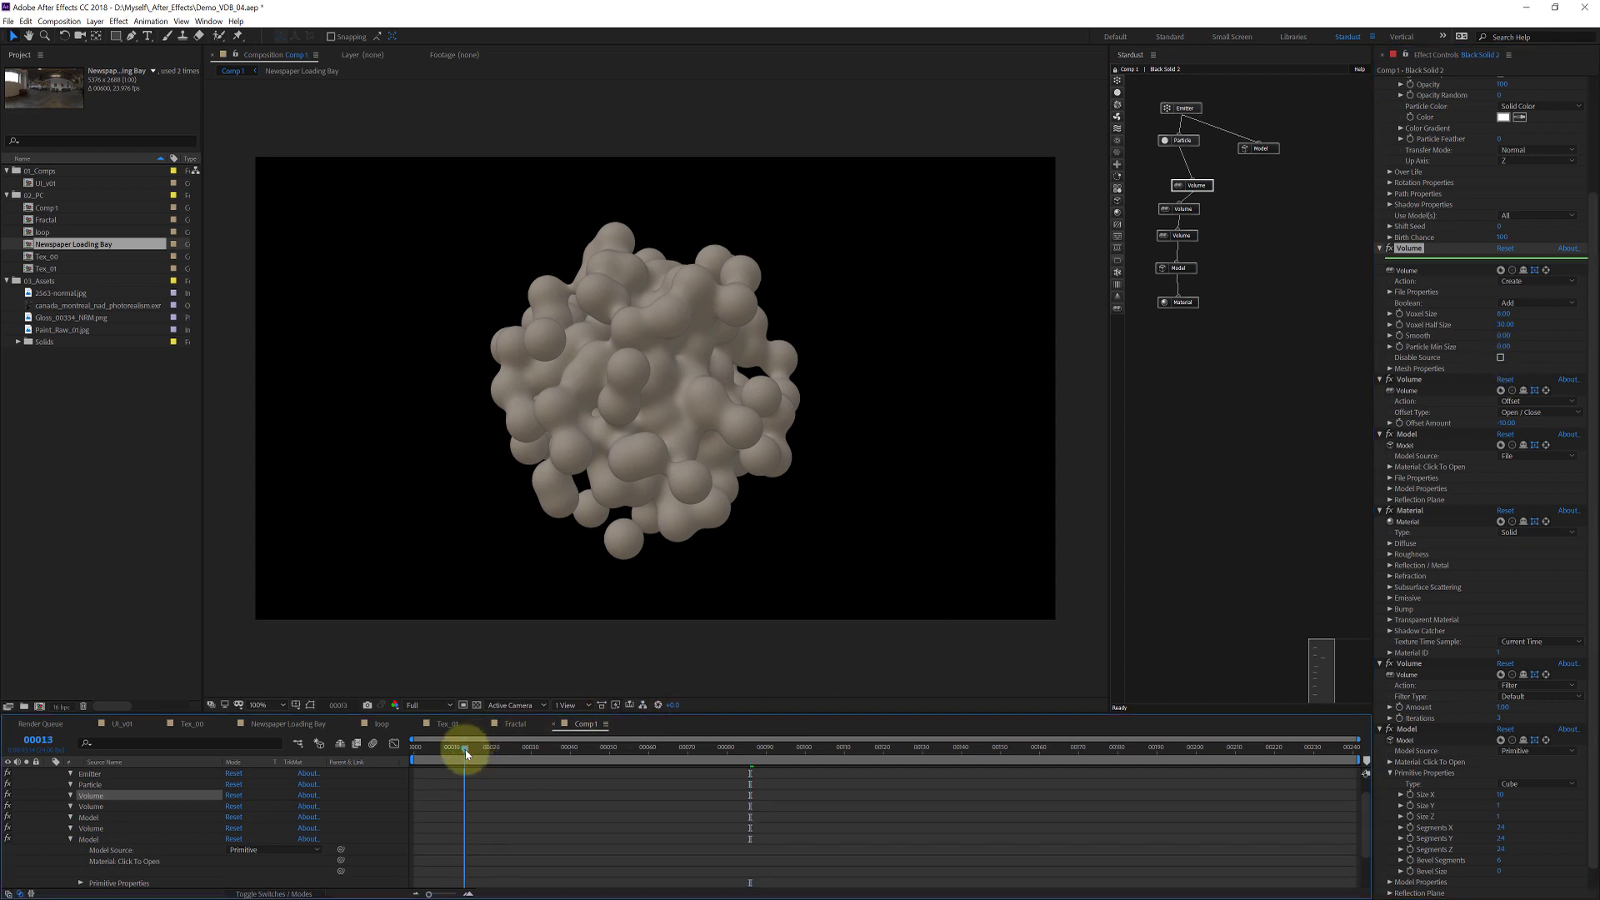
pyautogui.click(508, 749)
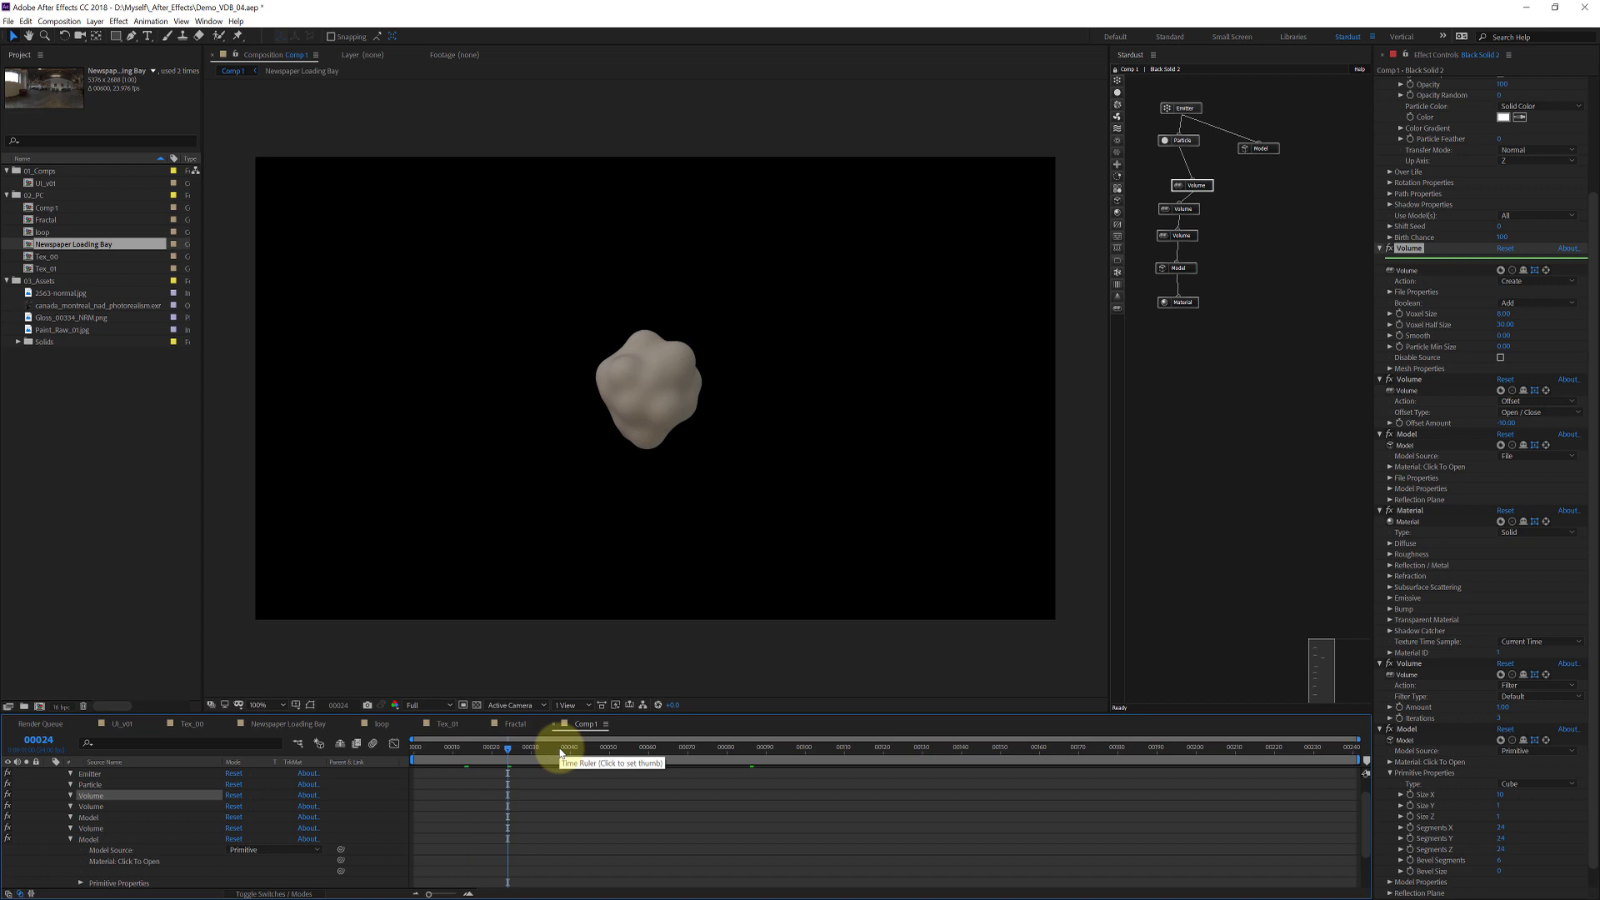
# Step: Route the particles into the Model node and try sphere Size X values 1 and 2
pyautogui.click(1188, 169)
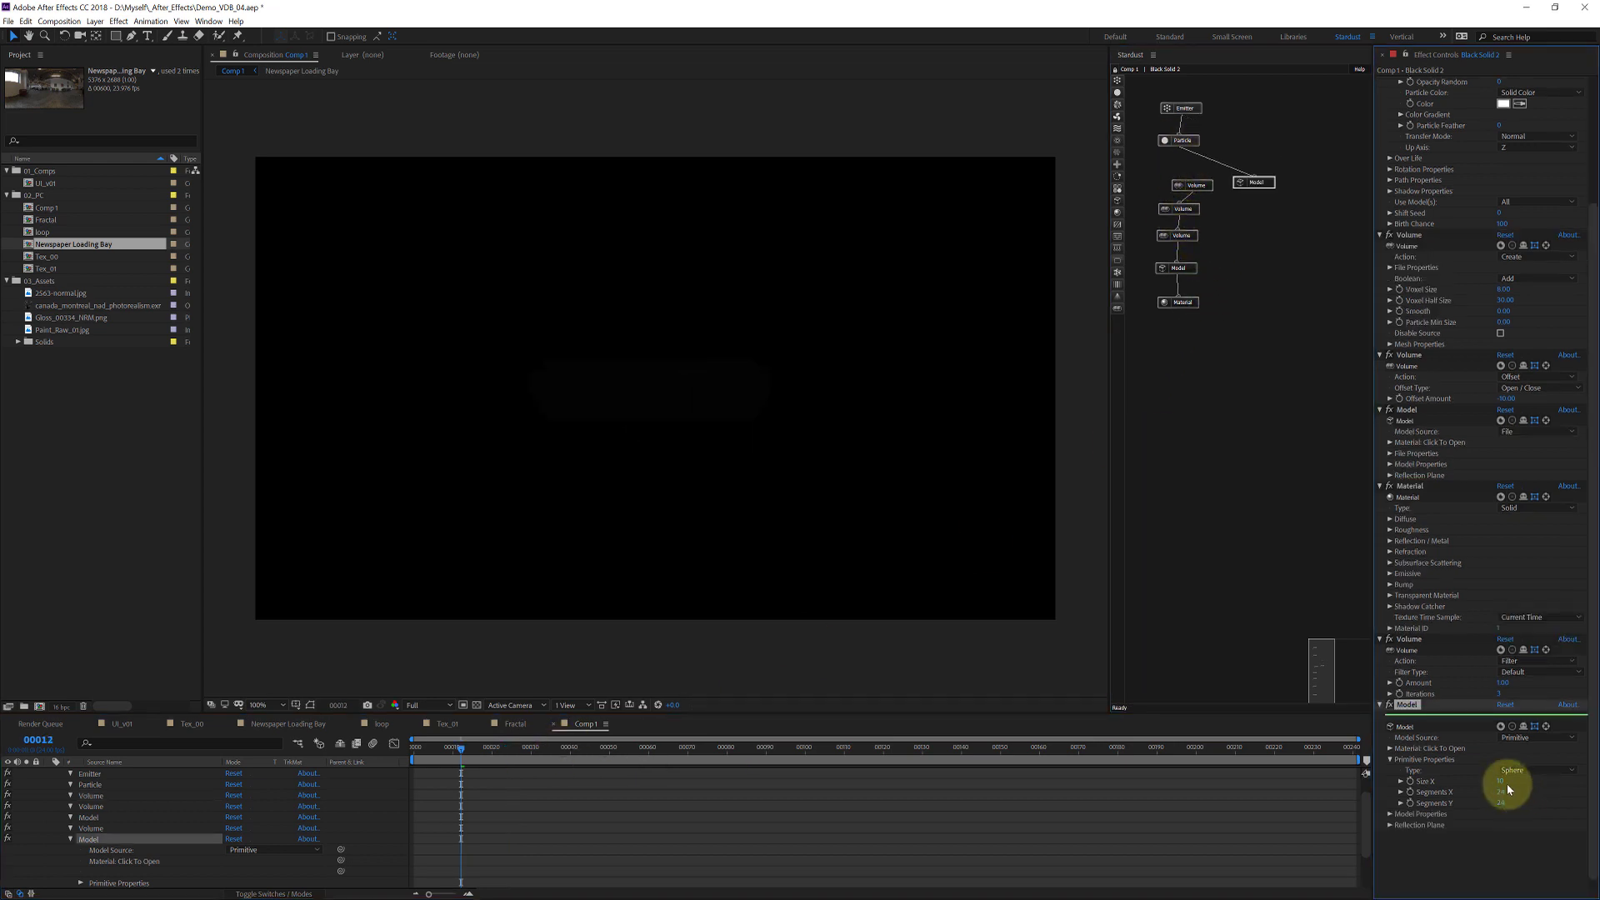
pyautogui.click(1501, 786)
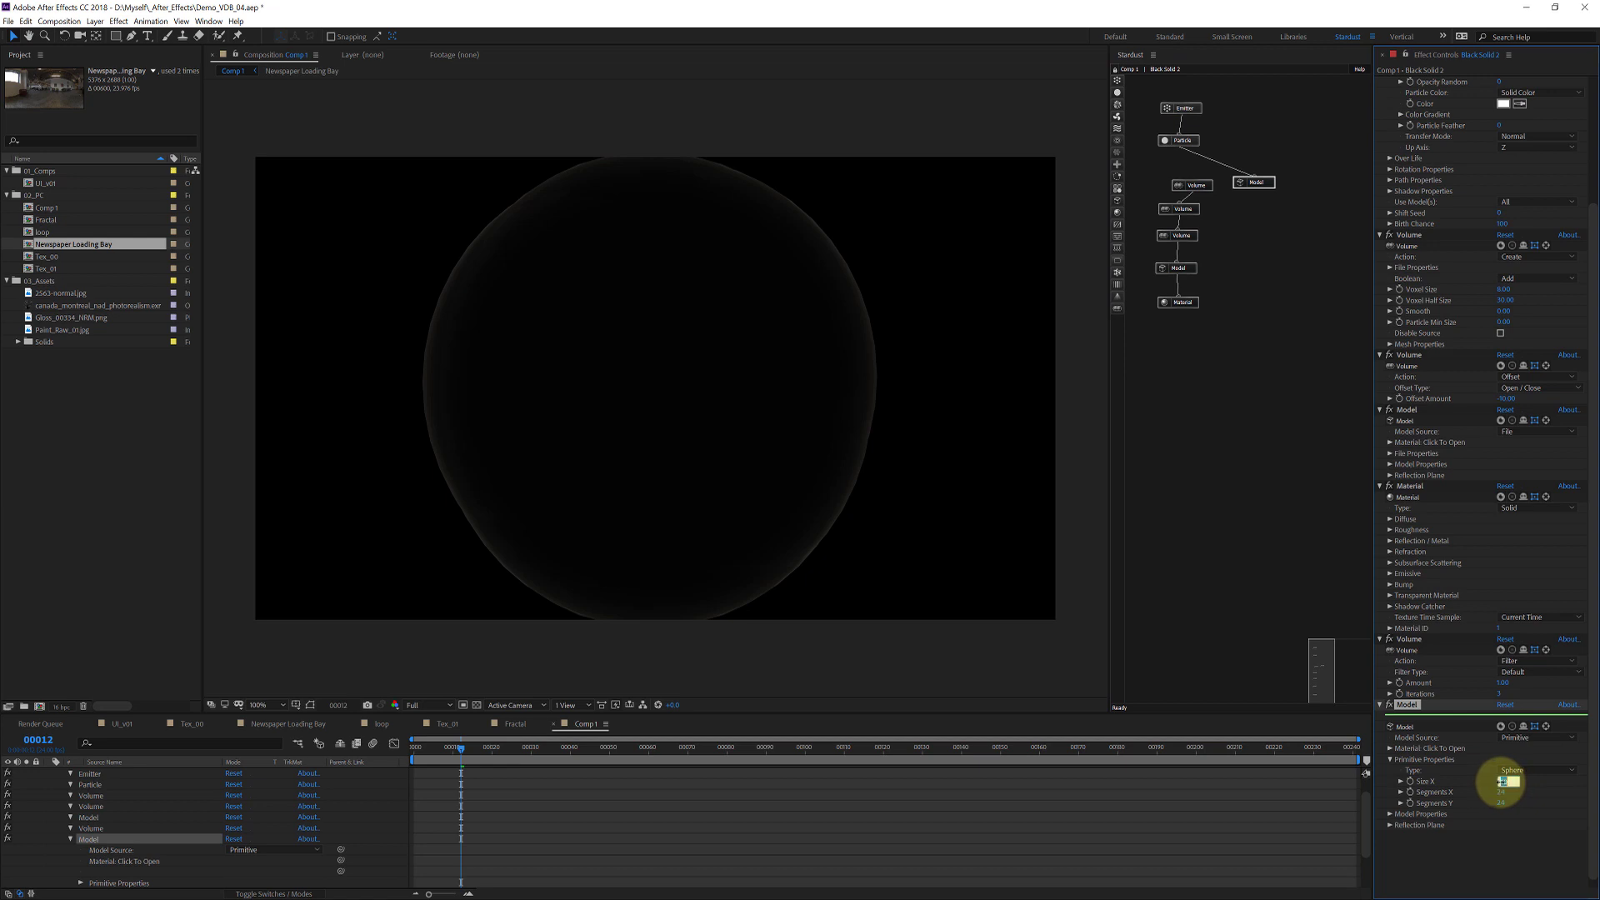
pyautogui.write('1')
pyautogui.press('Return')
pyautogui.click(1500, 782)
pyautogui.write('2')
pyautogui.press('Return')
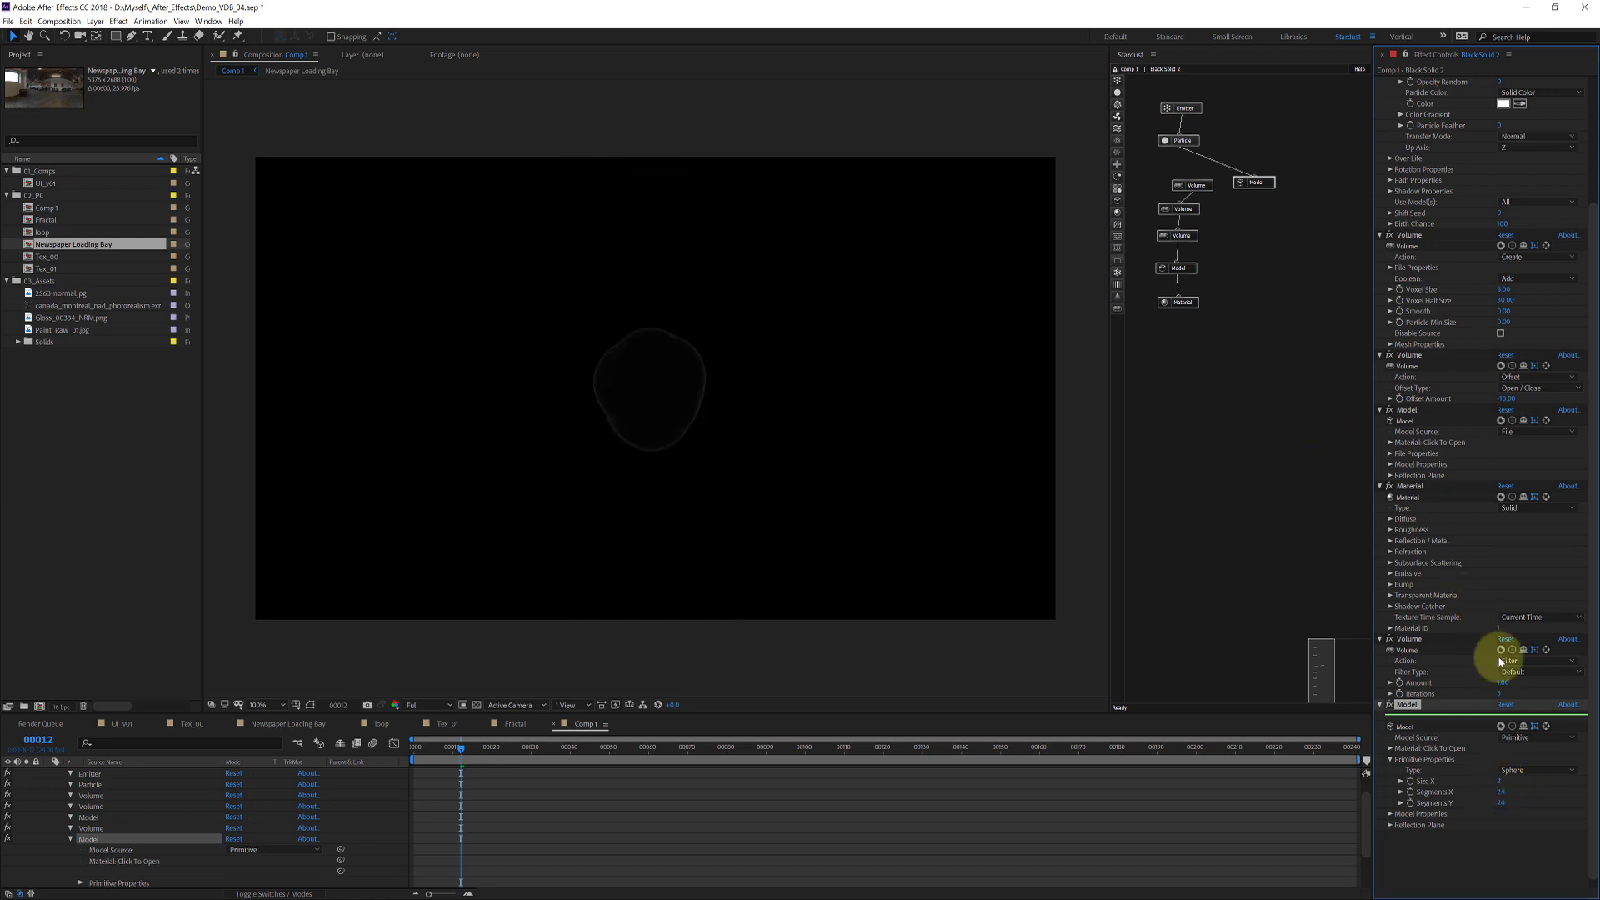
# Step: Change the primitive to a cube with Size X 5 and show the transparency grid
pyautogui.click(1518, 768)
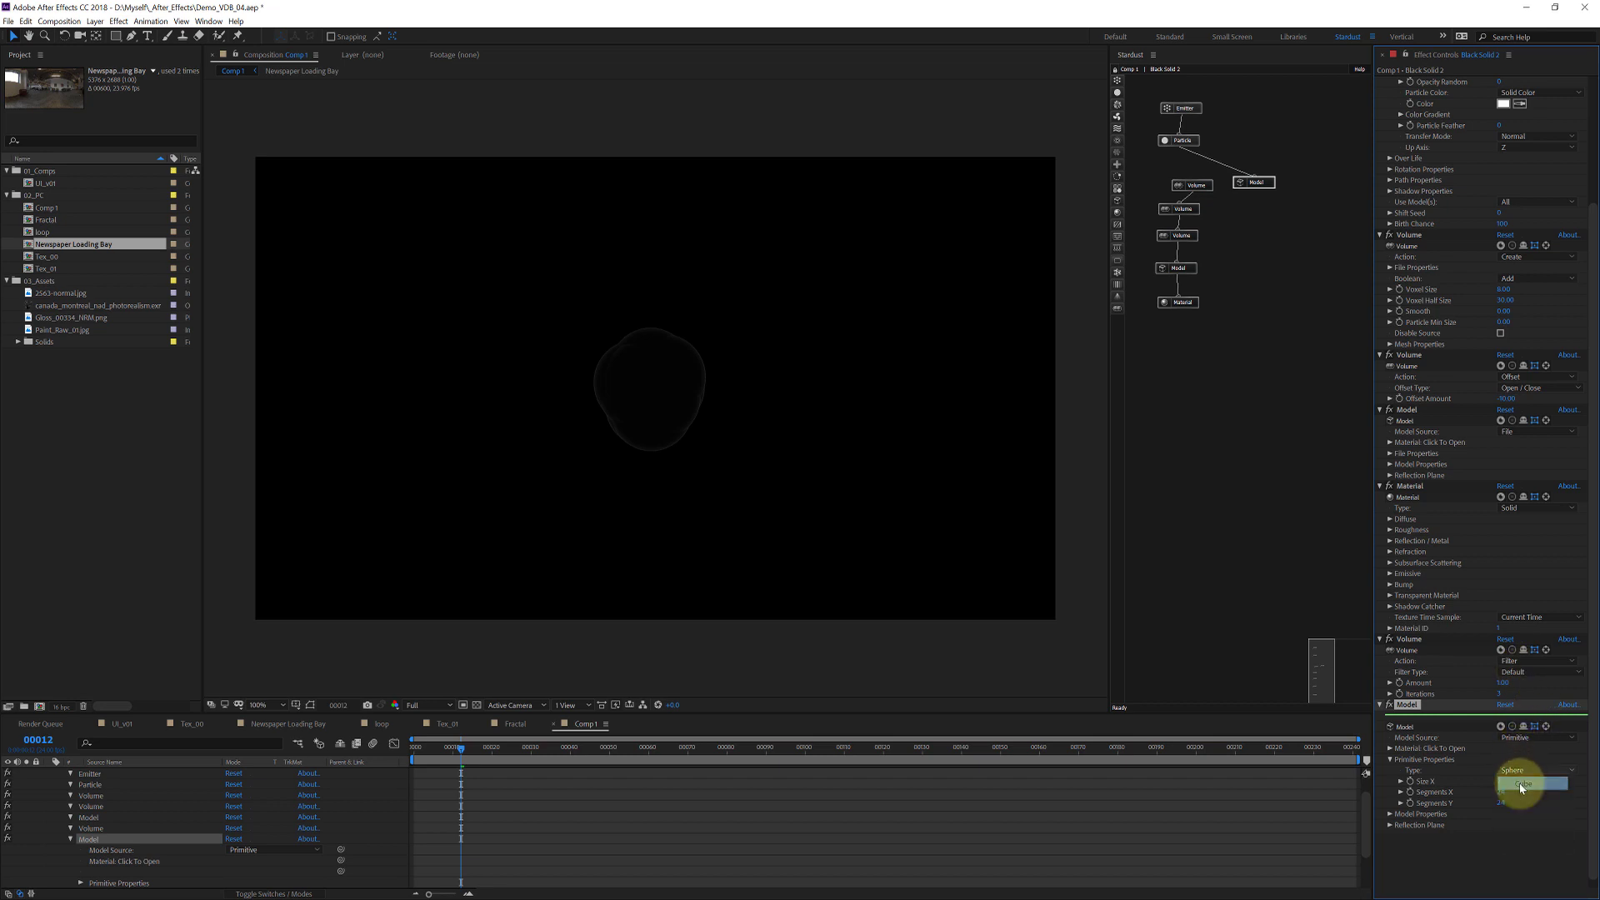
pyautogui.click(1512, 792)
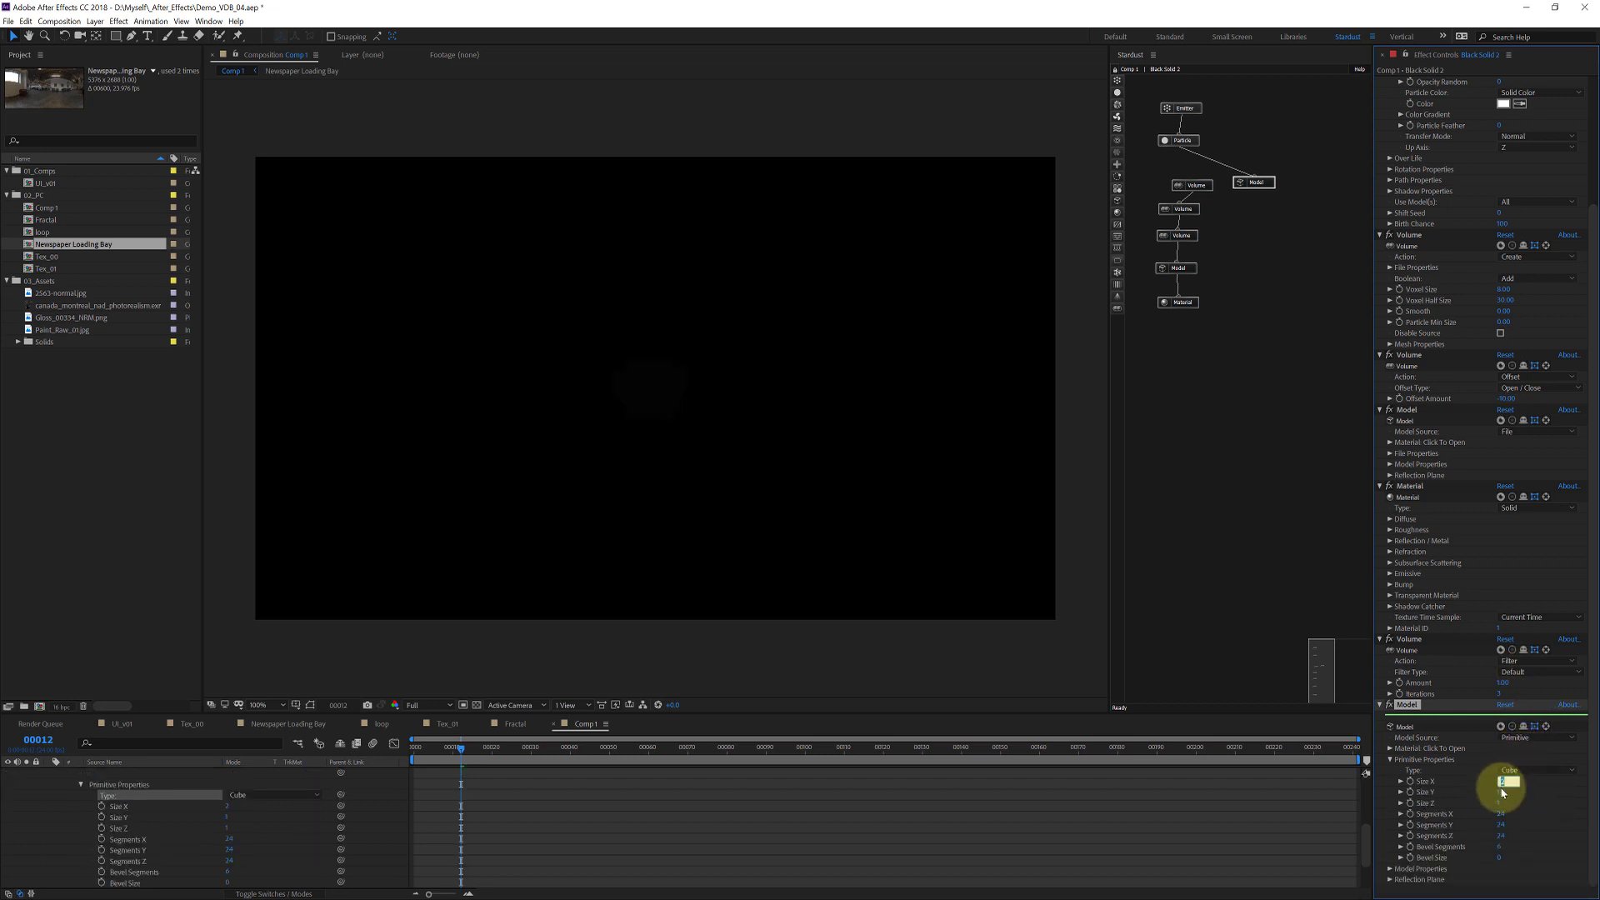
pyautogui.click(1499, 781)
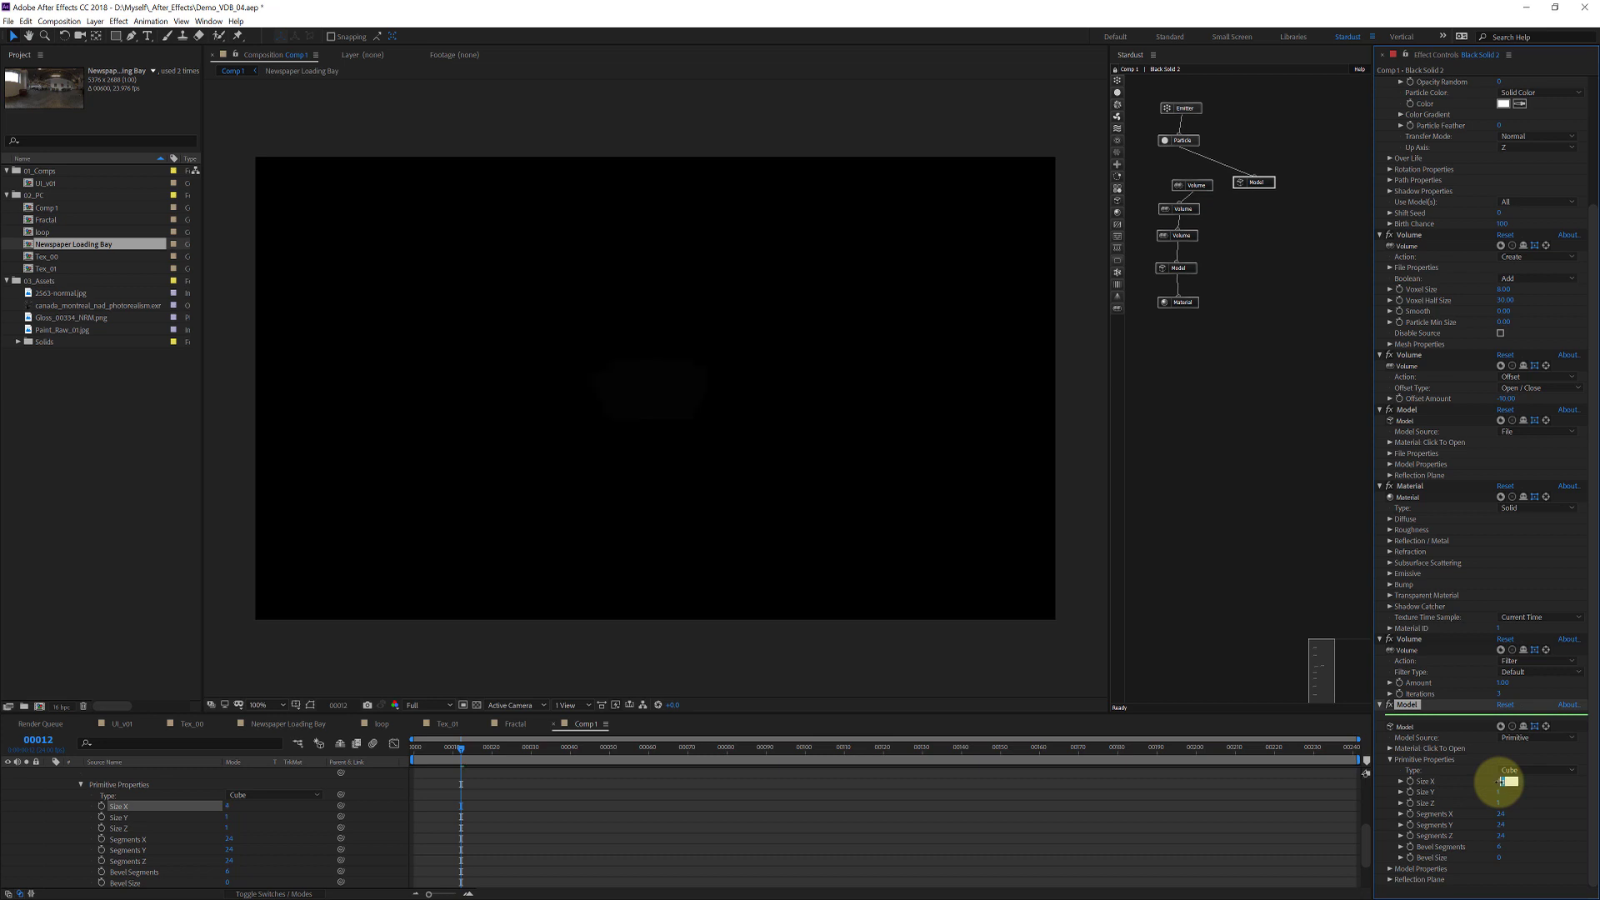
pyautogui.press('Return')
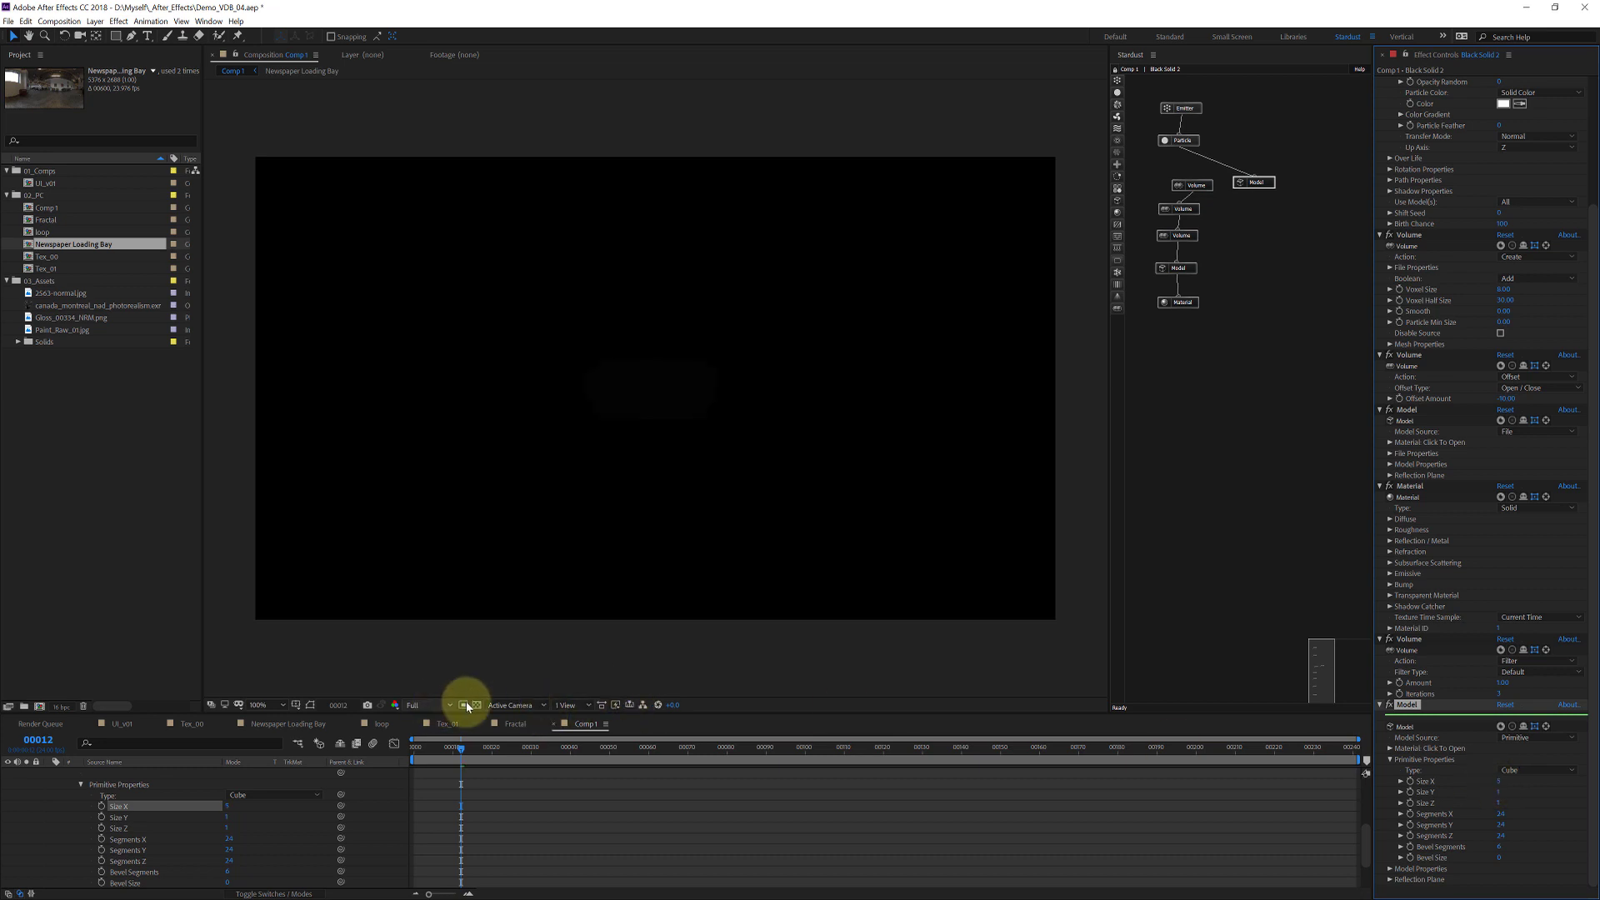
pyautogui.click(475, 705)
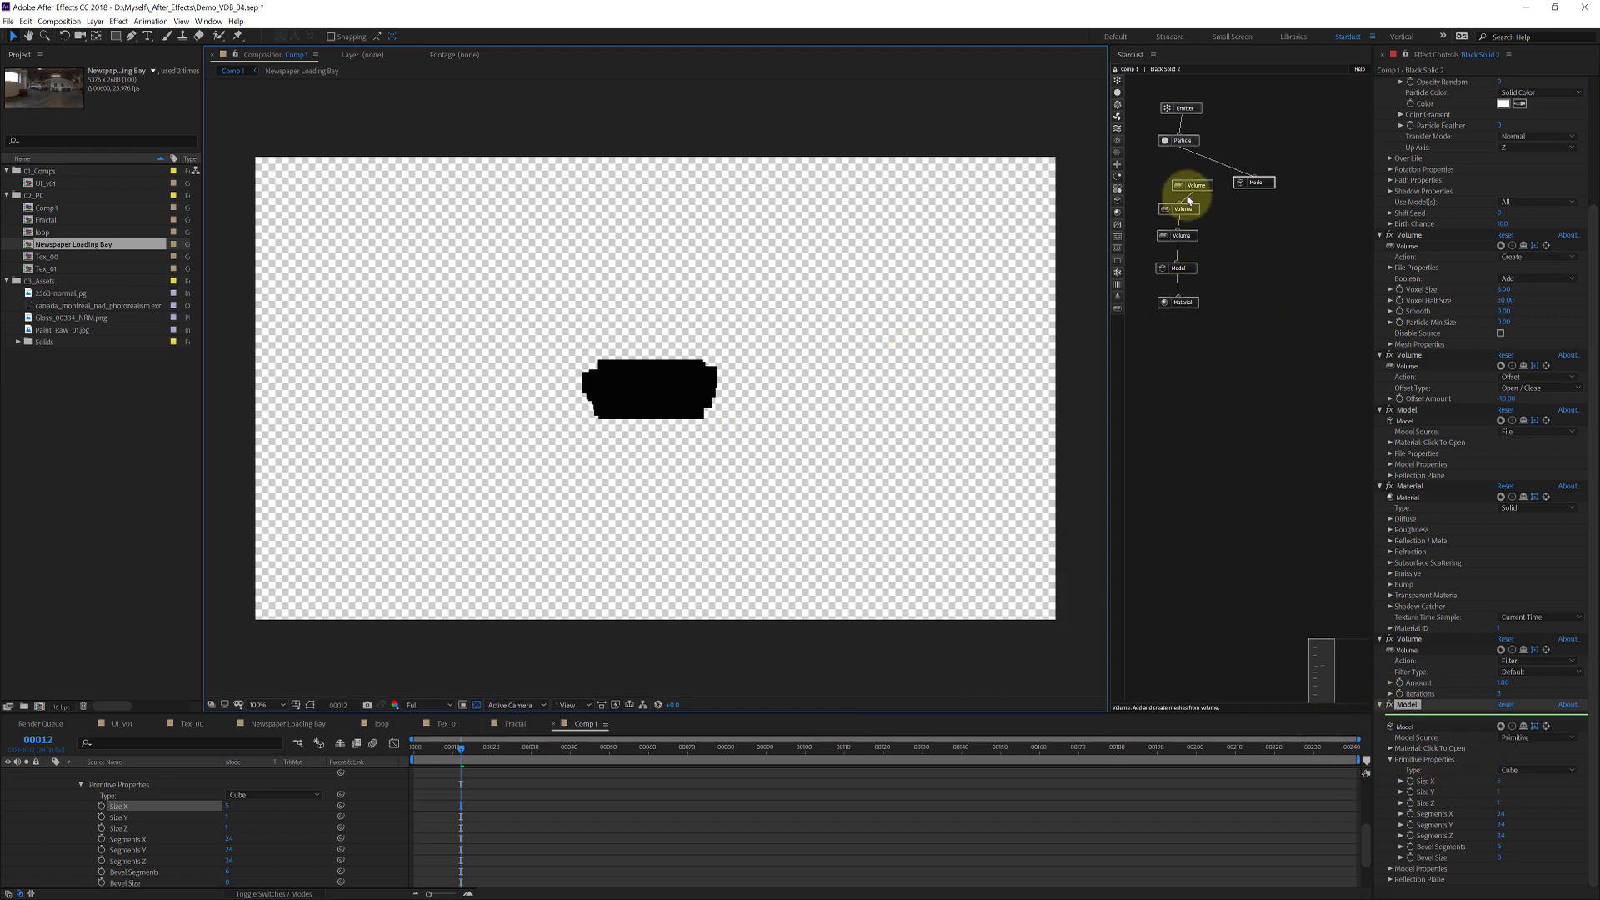
# Step: Delete the spare Model node and reattach the Volume node below Particle
pyautogui.moveTo(1178, 150); pyautogui.dragTo(1254, 181)
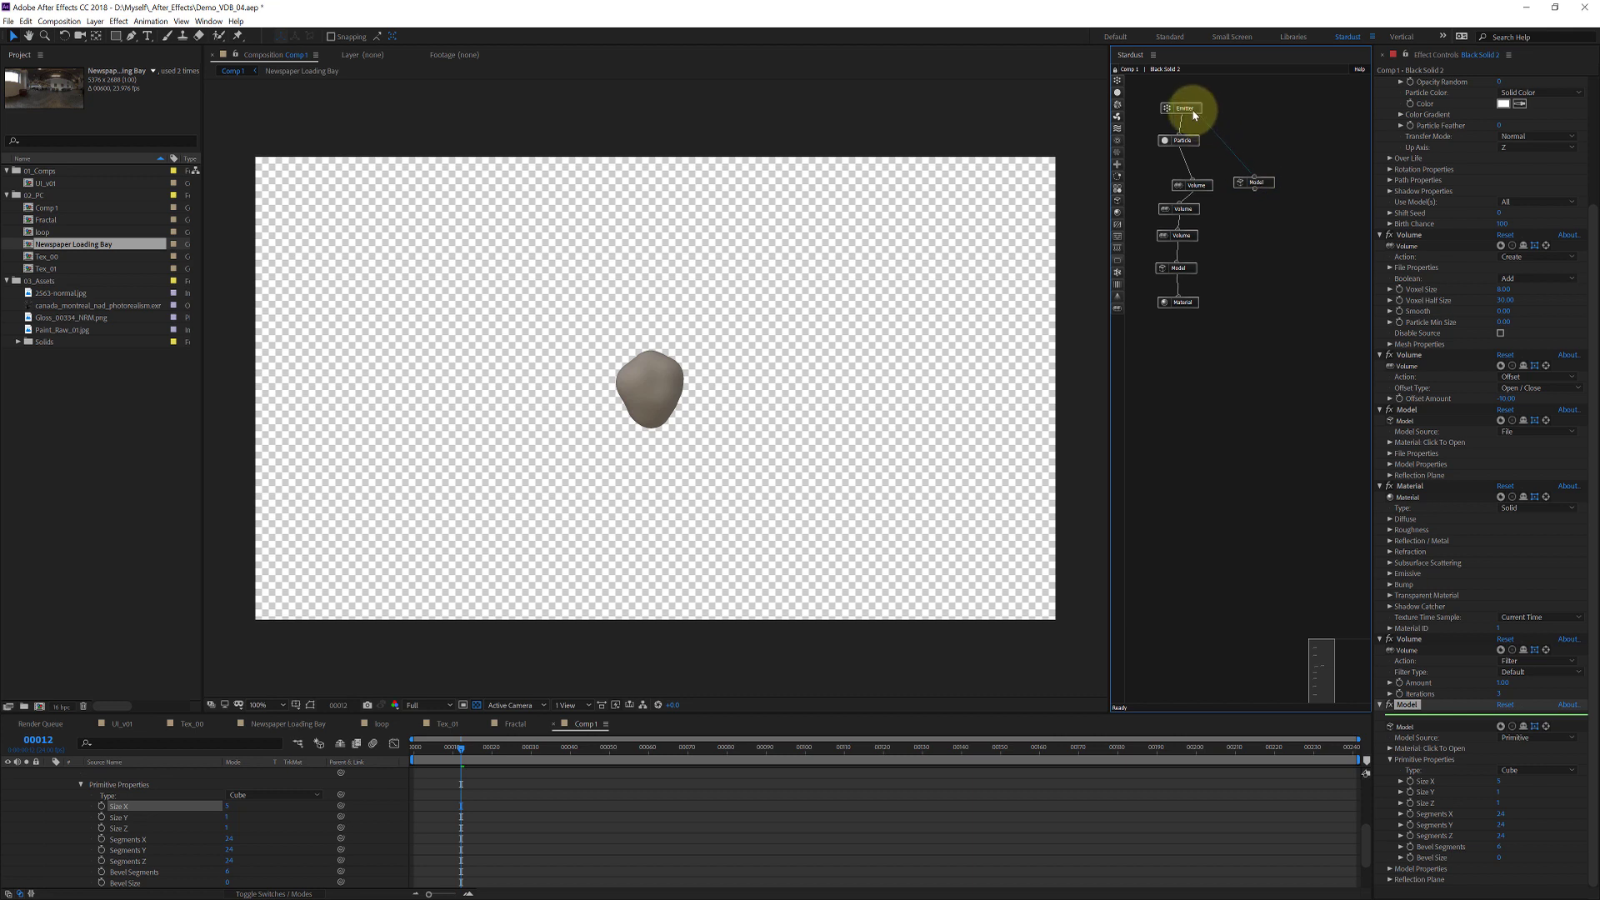
pyautogui.moveTo(1235, 180); pyautogui.dragTo(1236, 141)
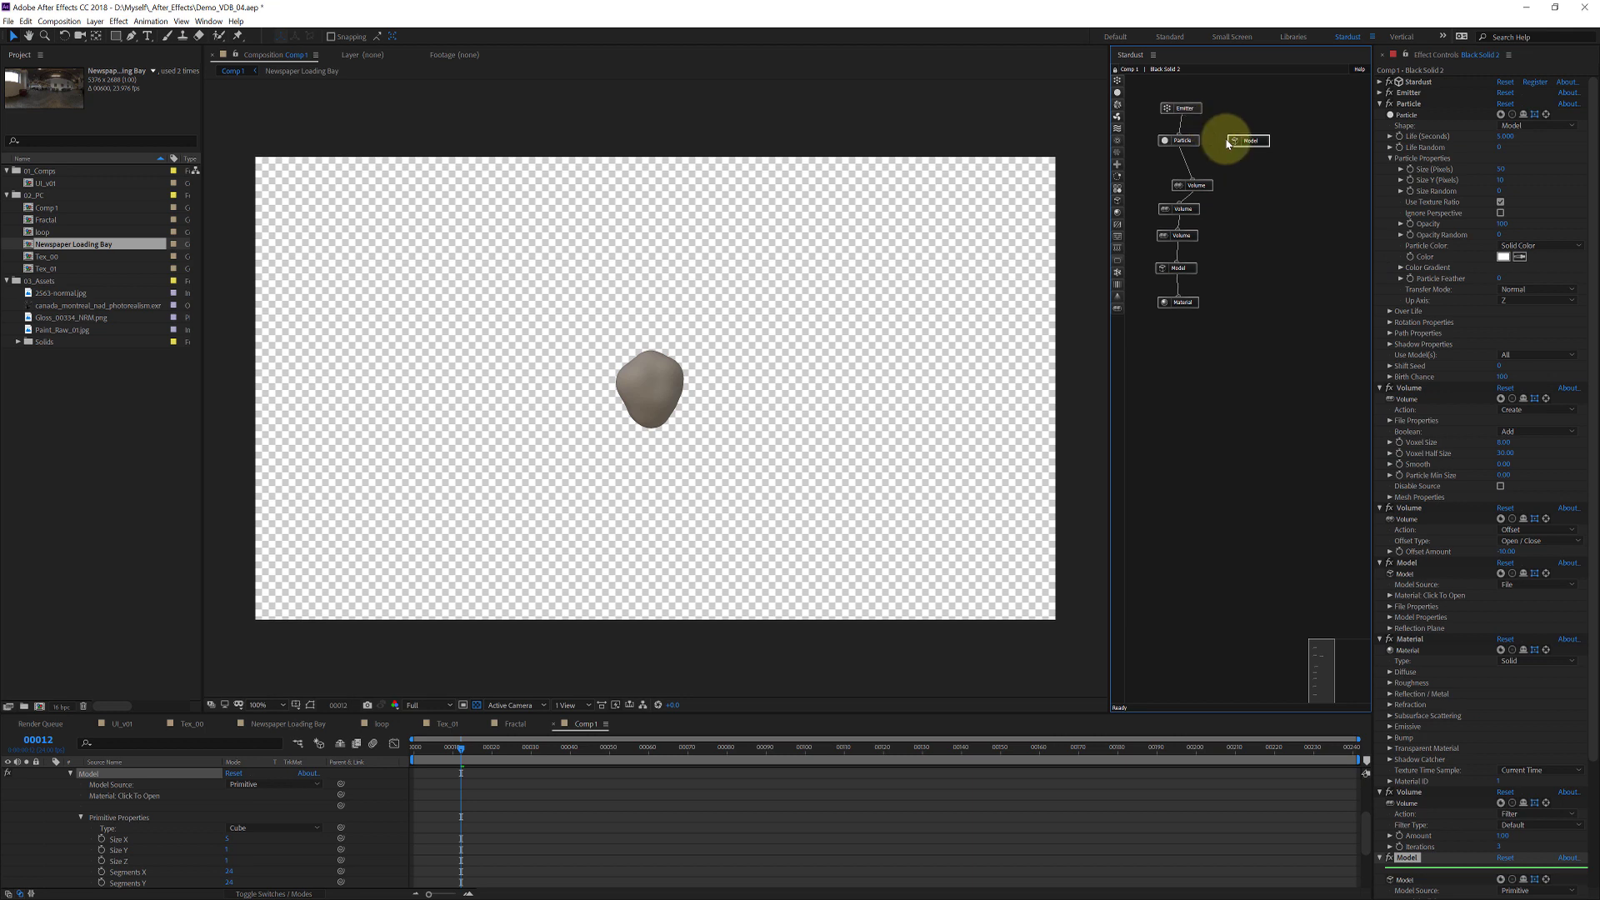
pyautogui.press('Delete')
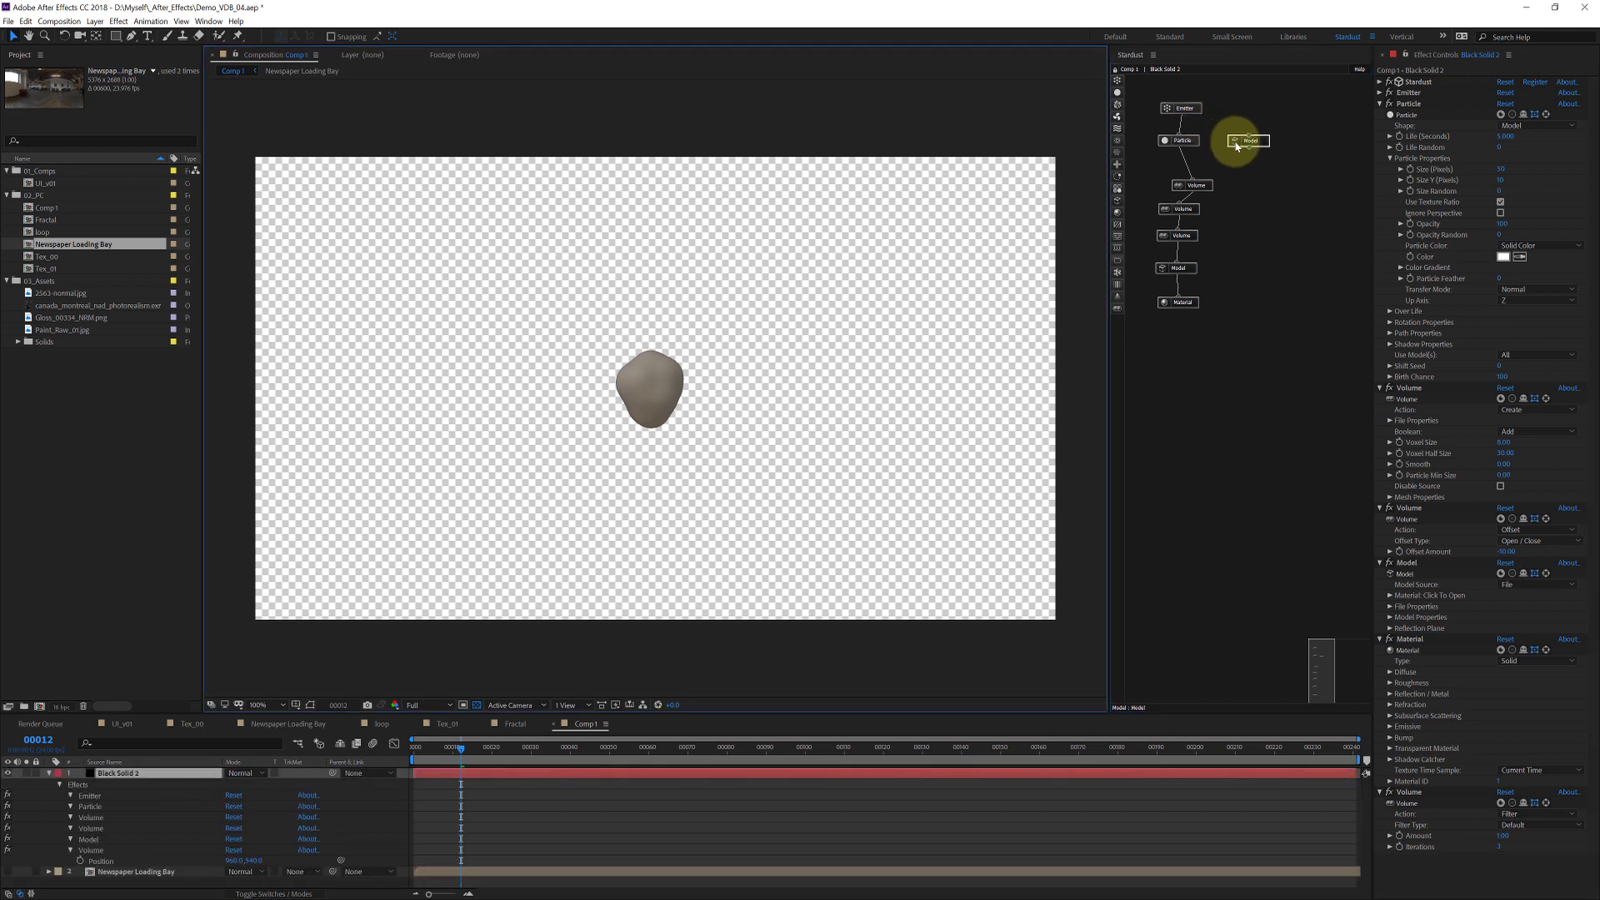
pyautogui.moveTo(1192, 181); pyautogui.dragTo(1185, 172)
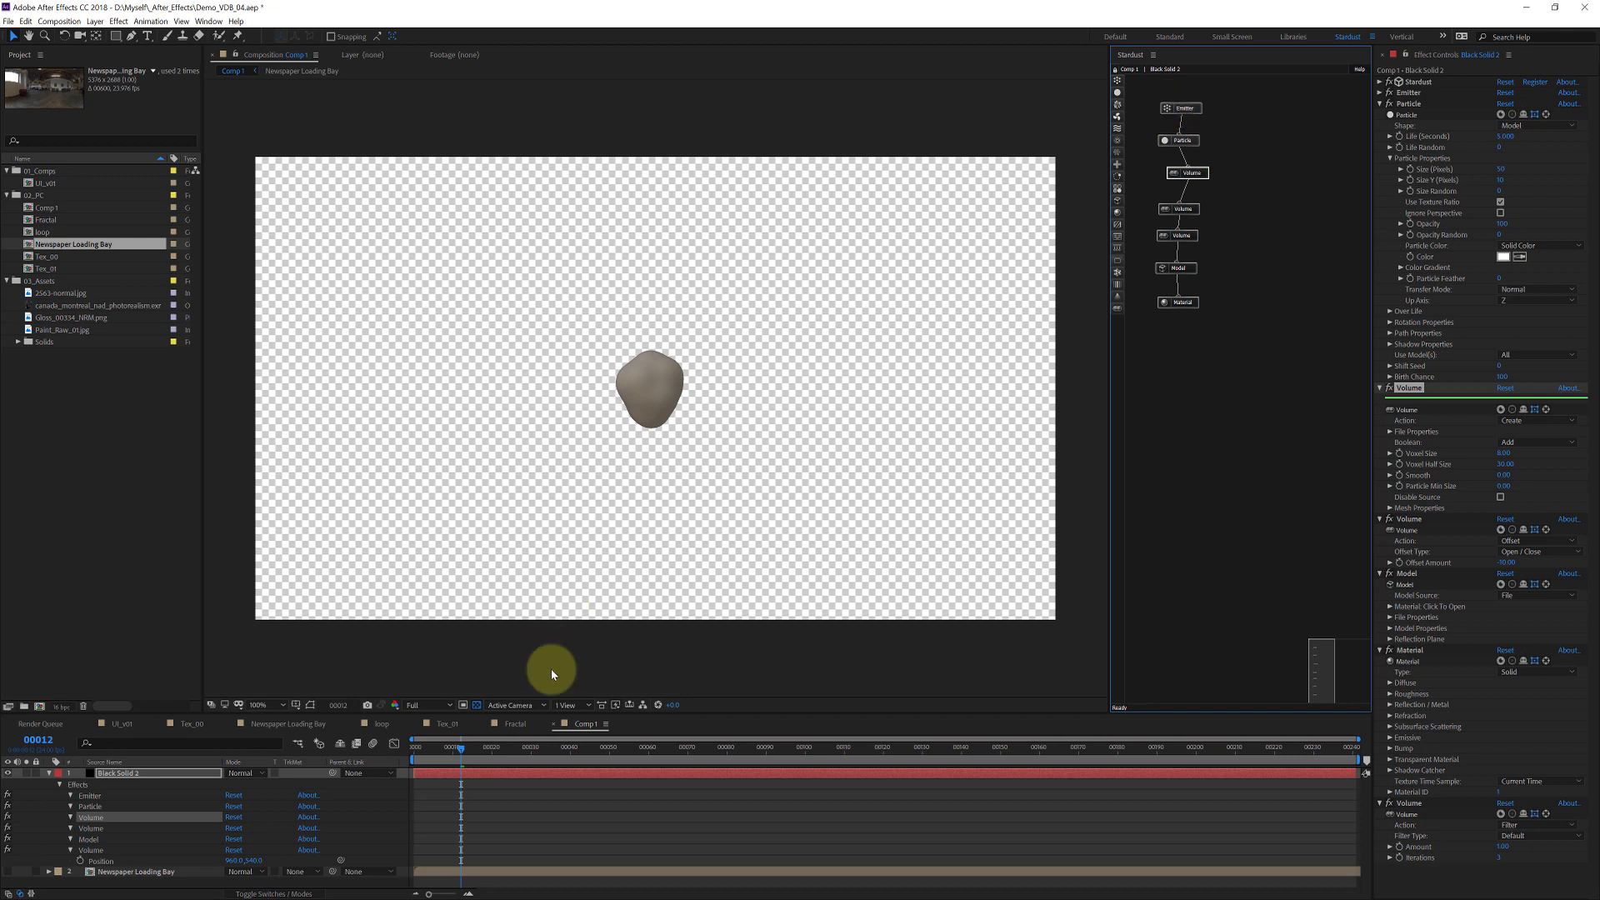
# Step: Turn off the transparency grid and view the grown blob at frame 48
pyautogui.click(476, 705)
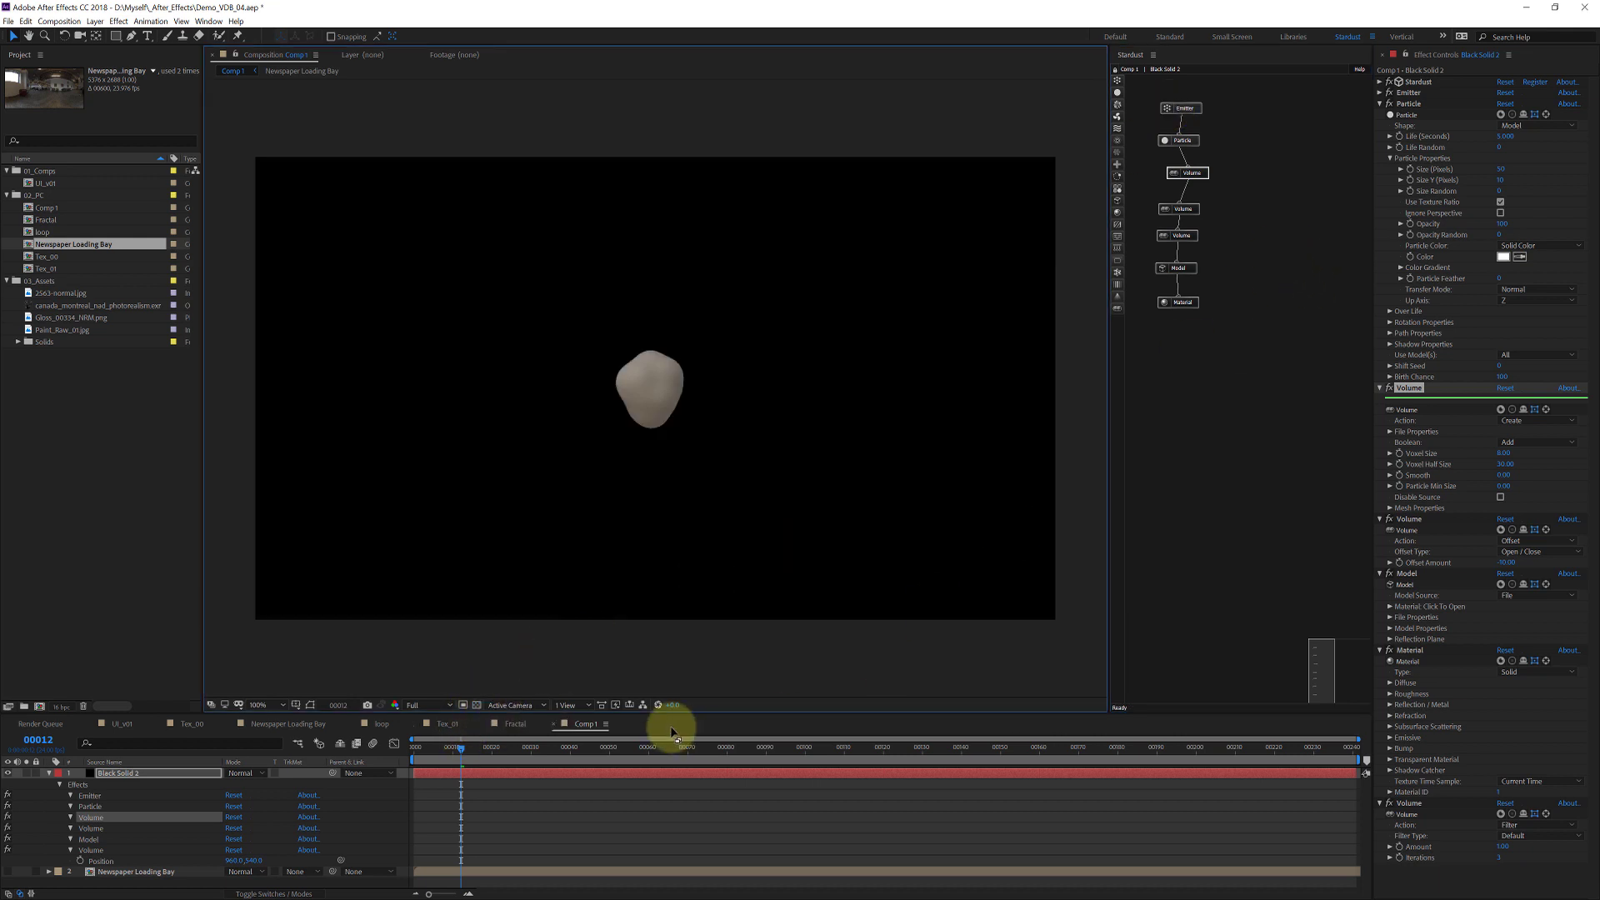
pyautogui.click(600, 746)
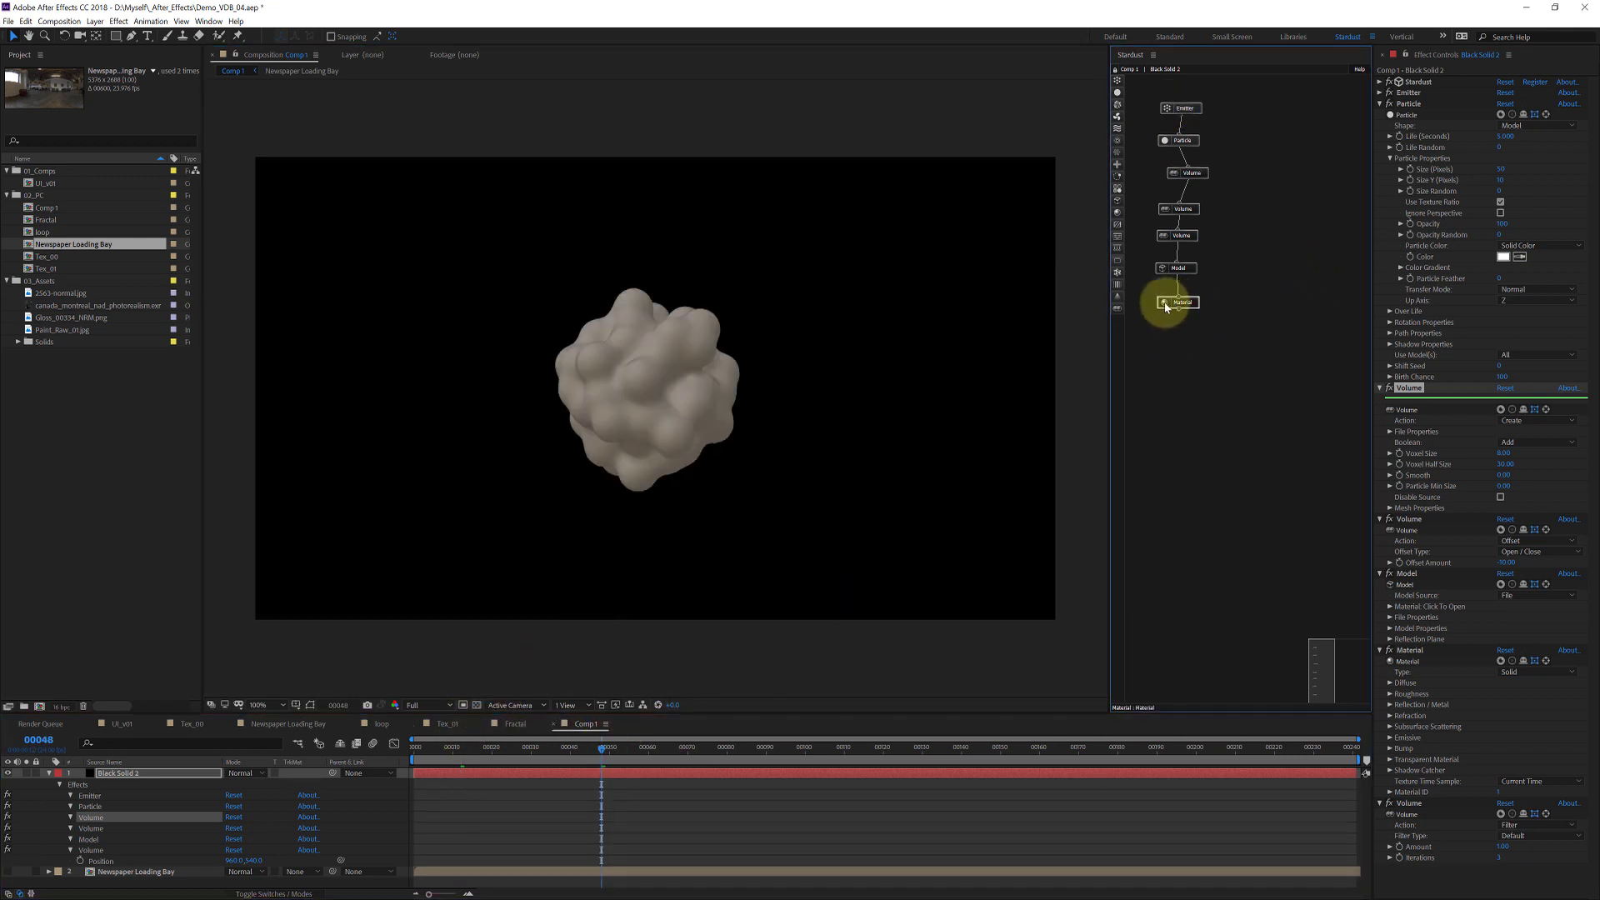
pyautogui.click(1167, 305)
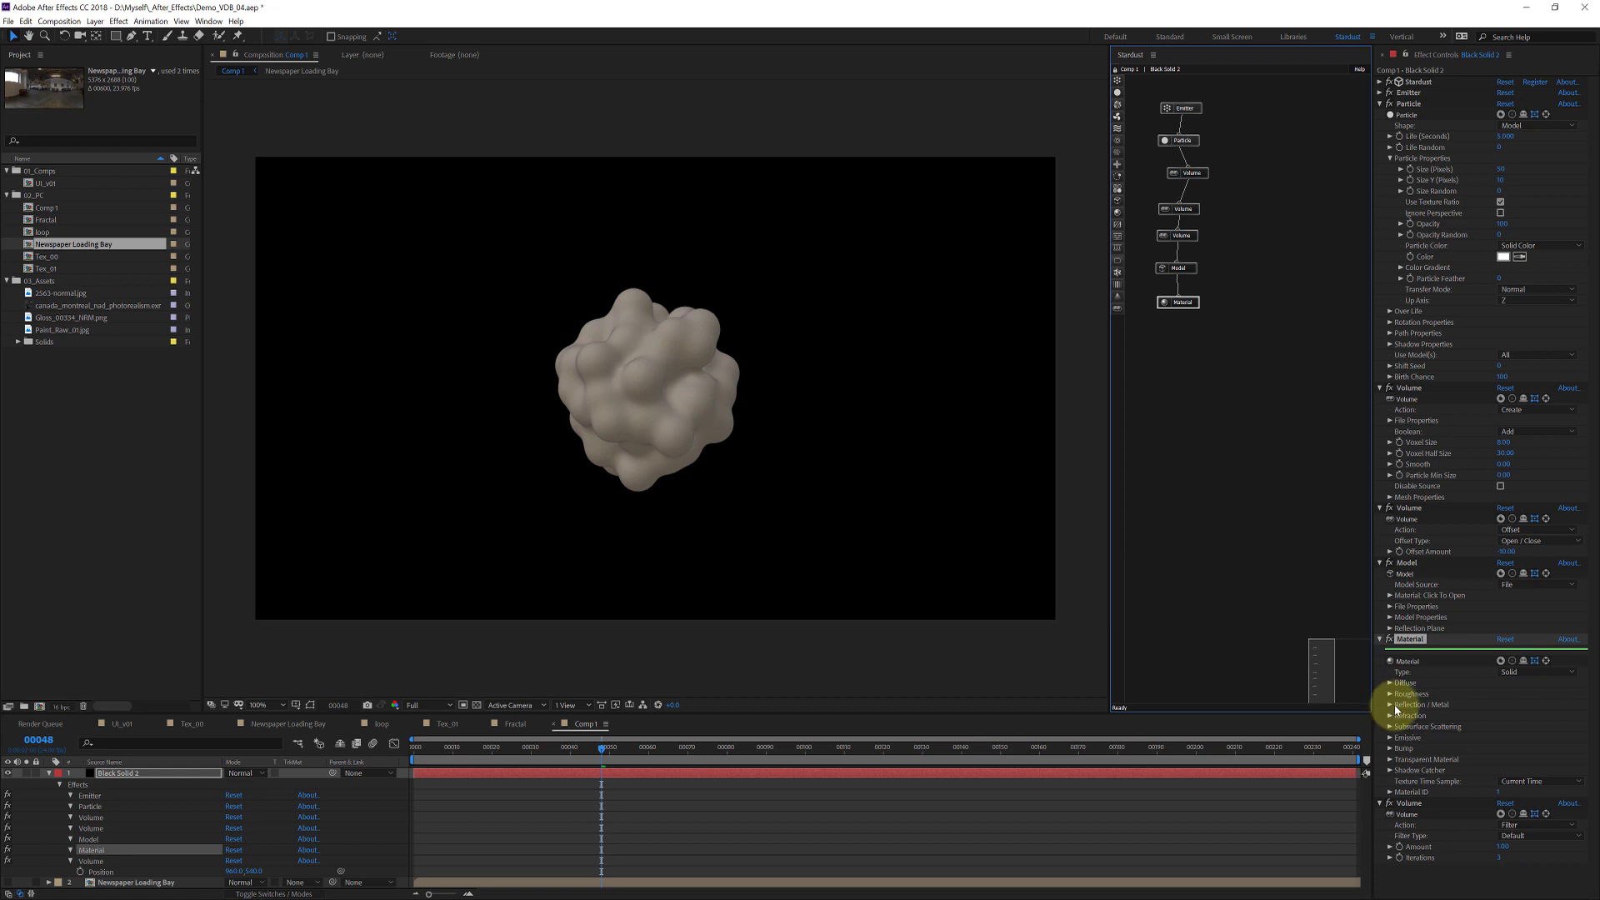
# Step: Expand the Material's Reflection/Metal, Refraction and Subsurface Scattering groups, keeping type Solid
pyautogui.click(1390, 704)
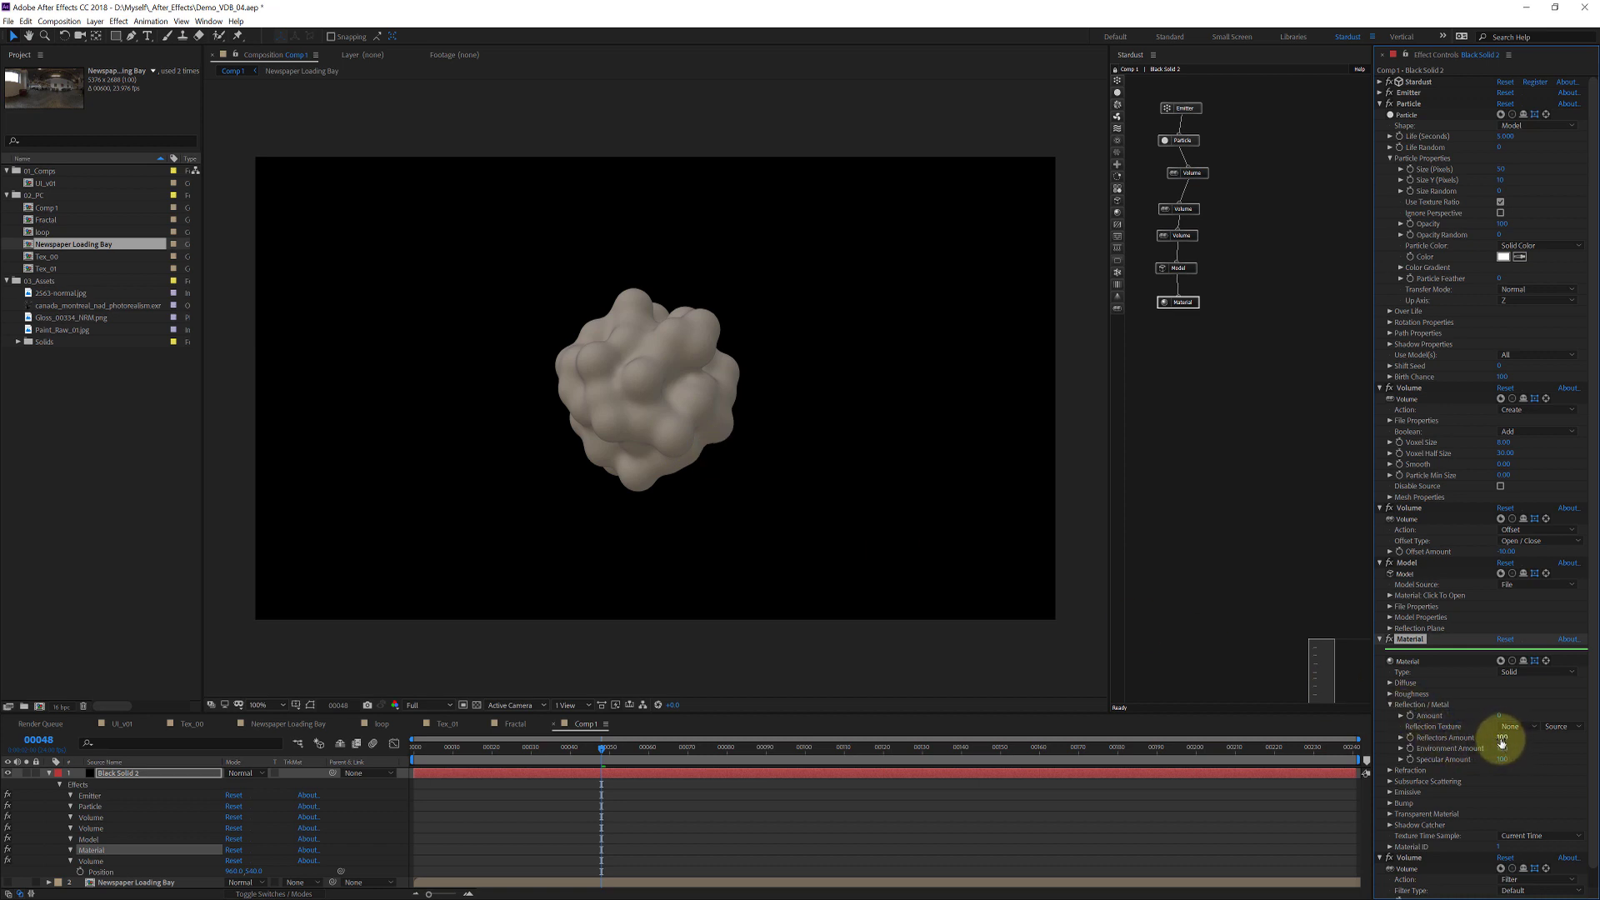
pyautogui.click(1393, 770)
pyautogui.scroll(-1, 1464, 777)
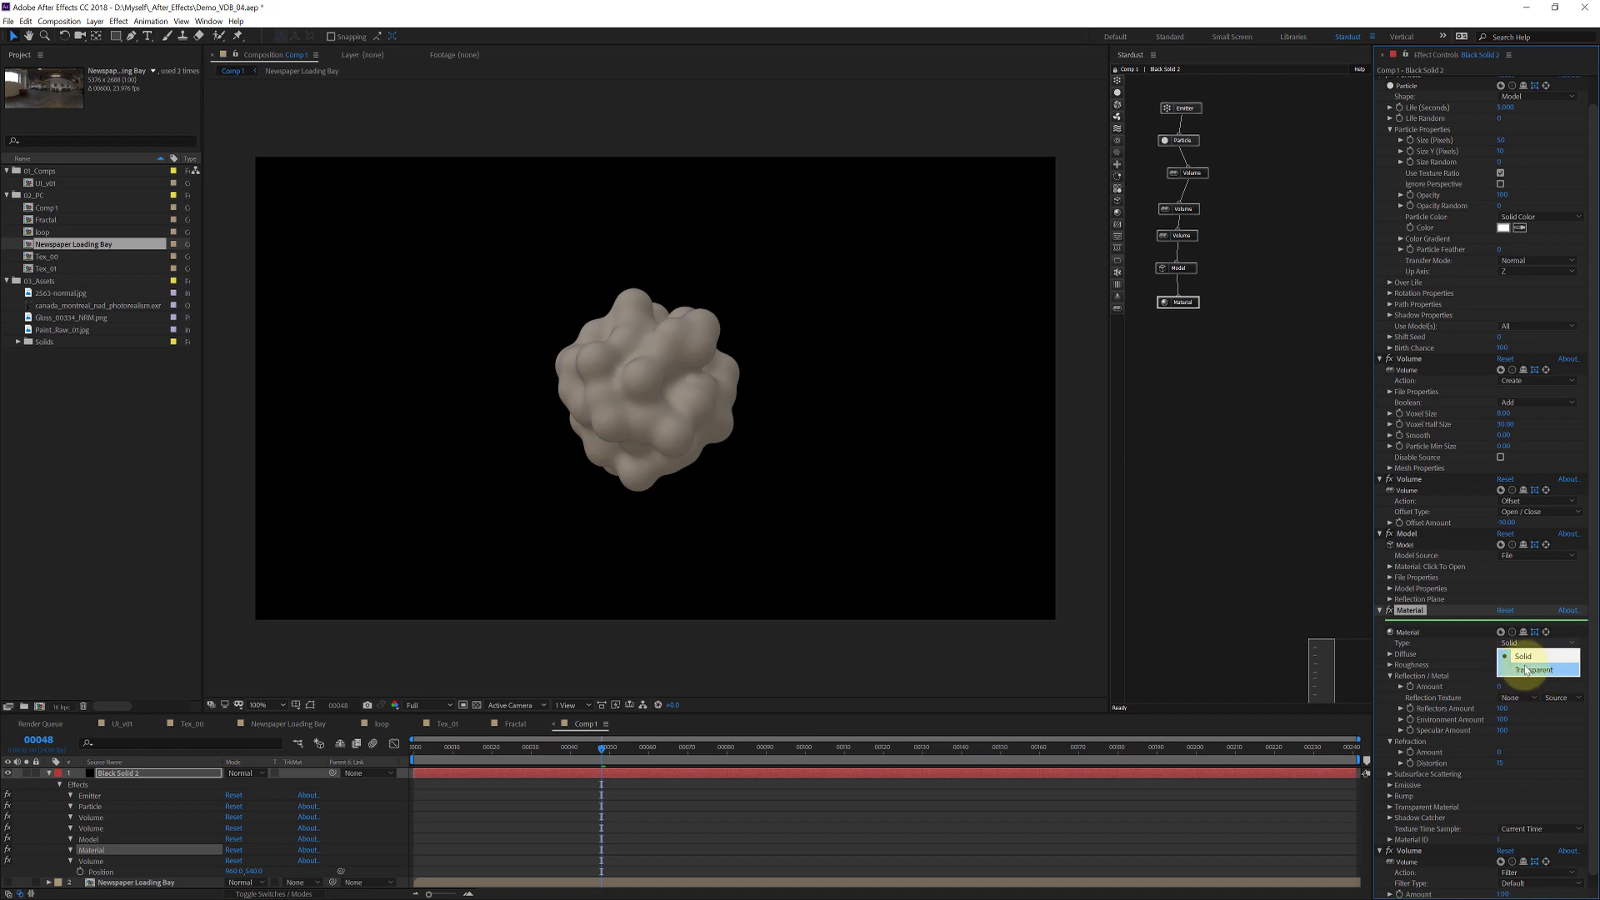
pyautogui.click(1415, 749)
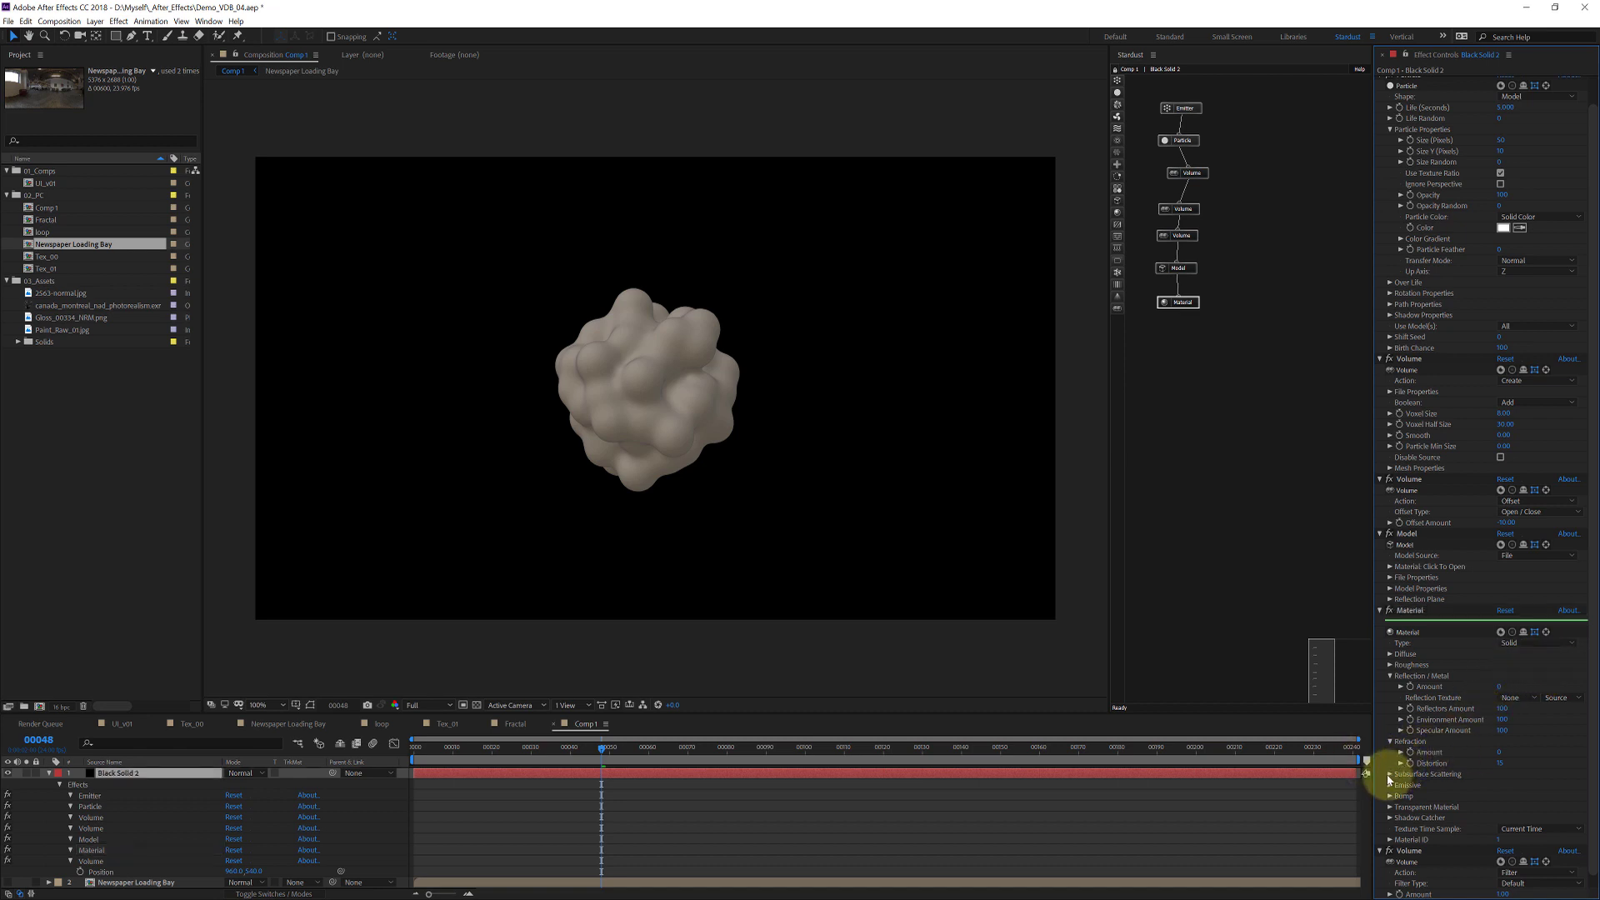
pyautogui.click(1388, 775)
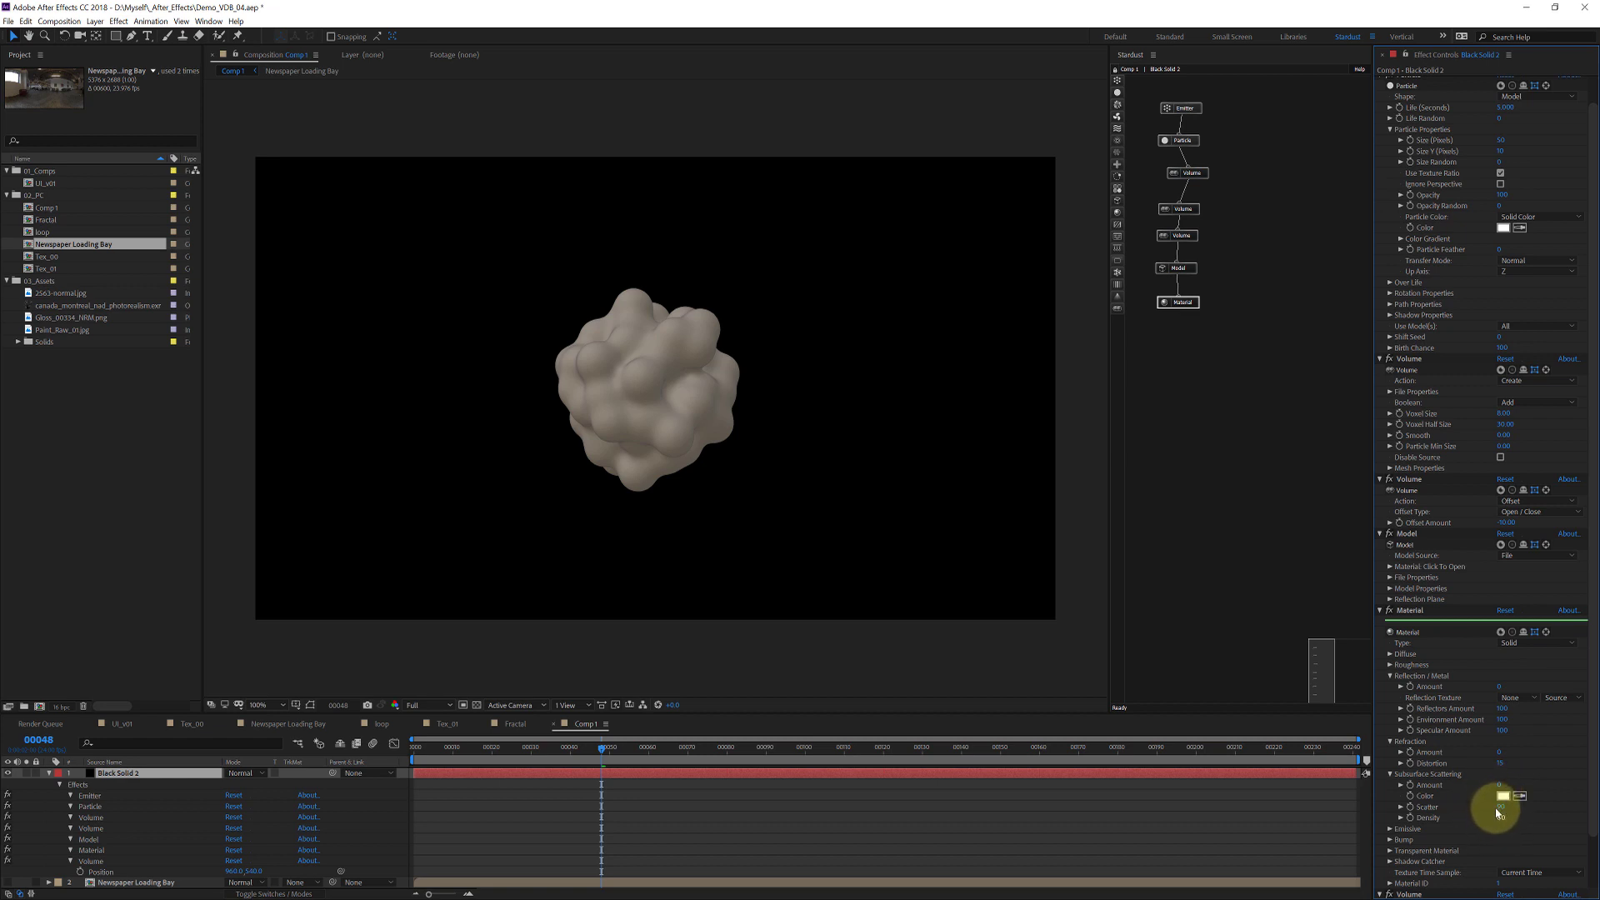
pyautogui.scroll(2, 1459, 209)
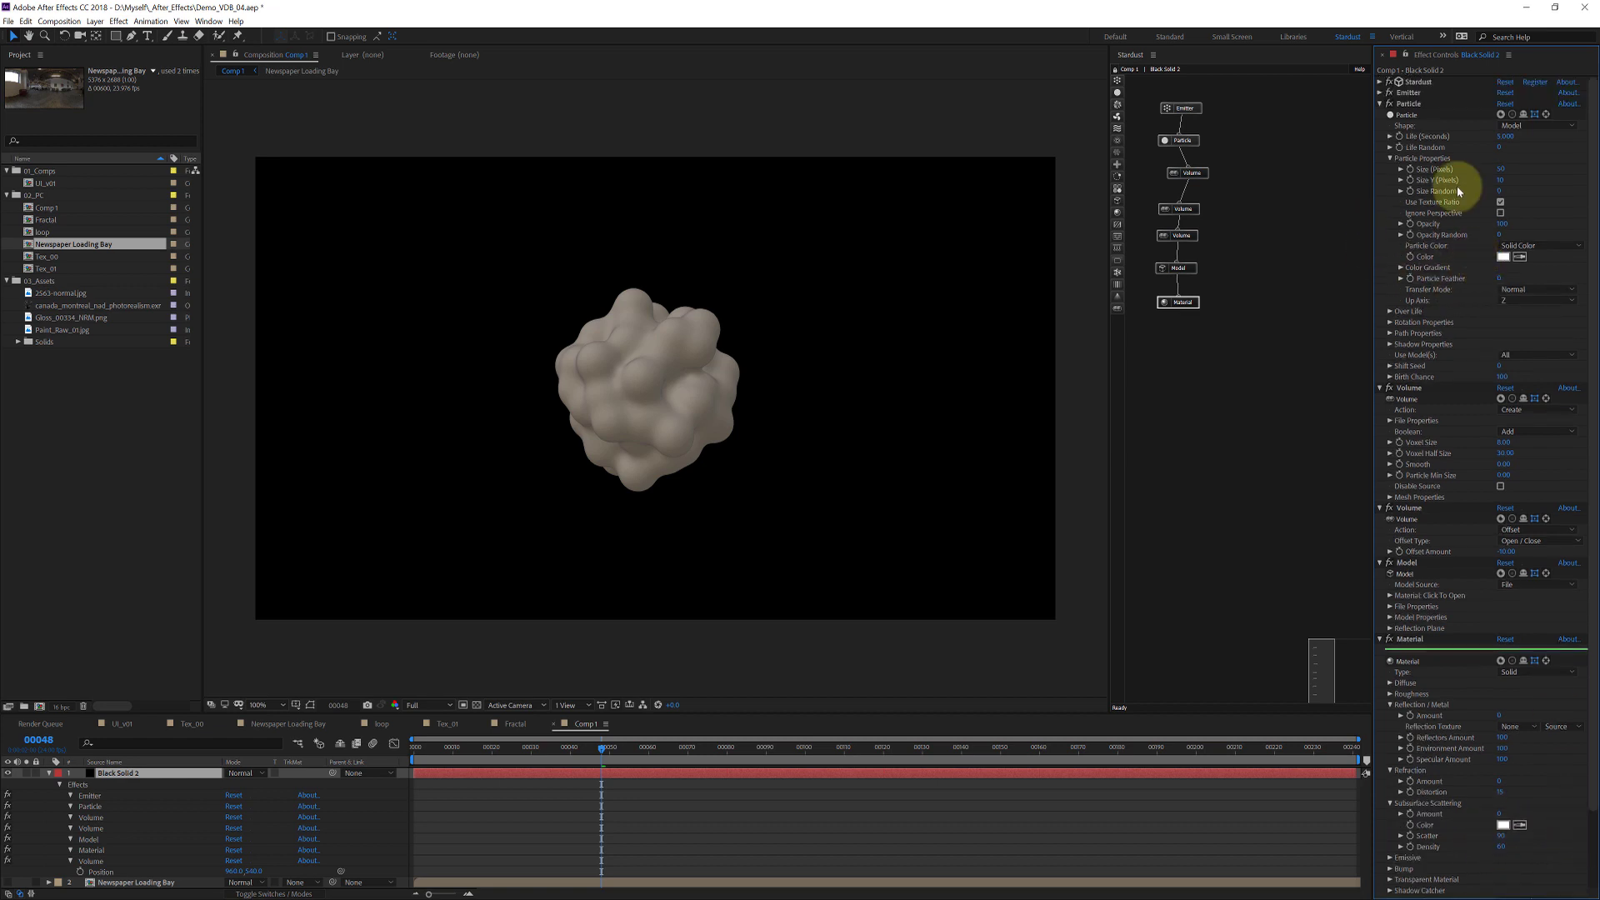
pyautogui.click(1380, 82)
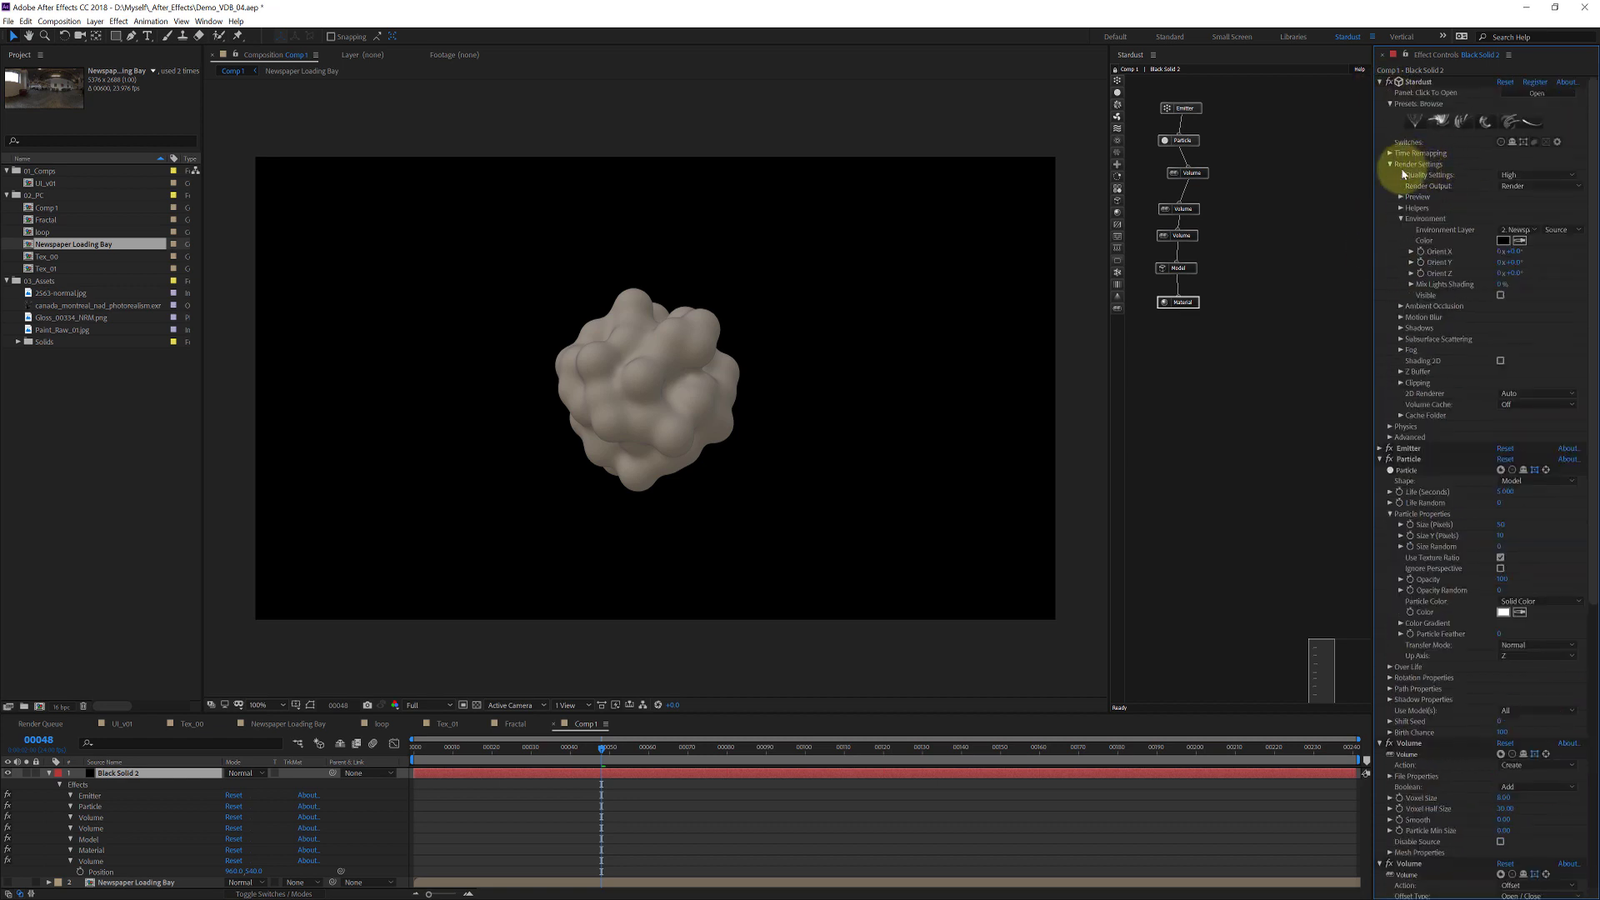
pyautogui.click(1399, 339)
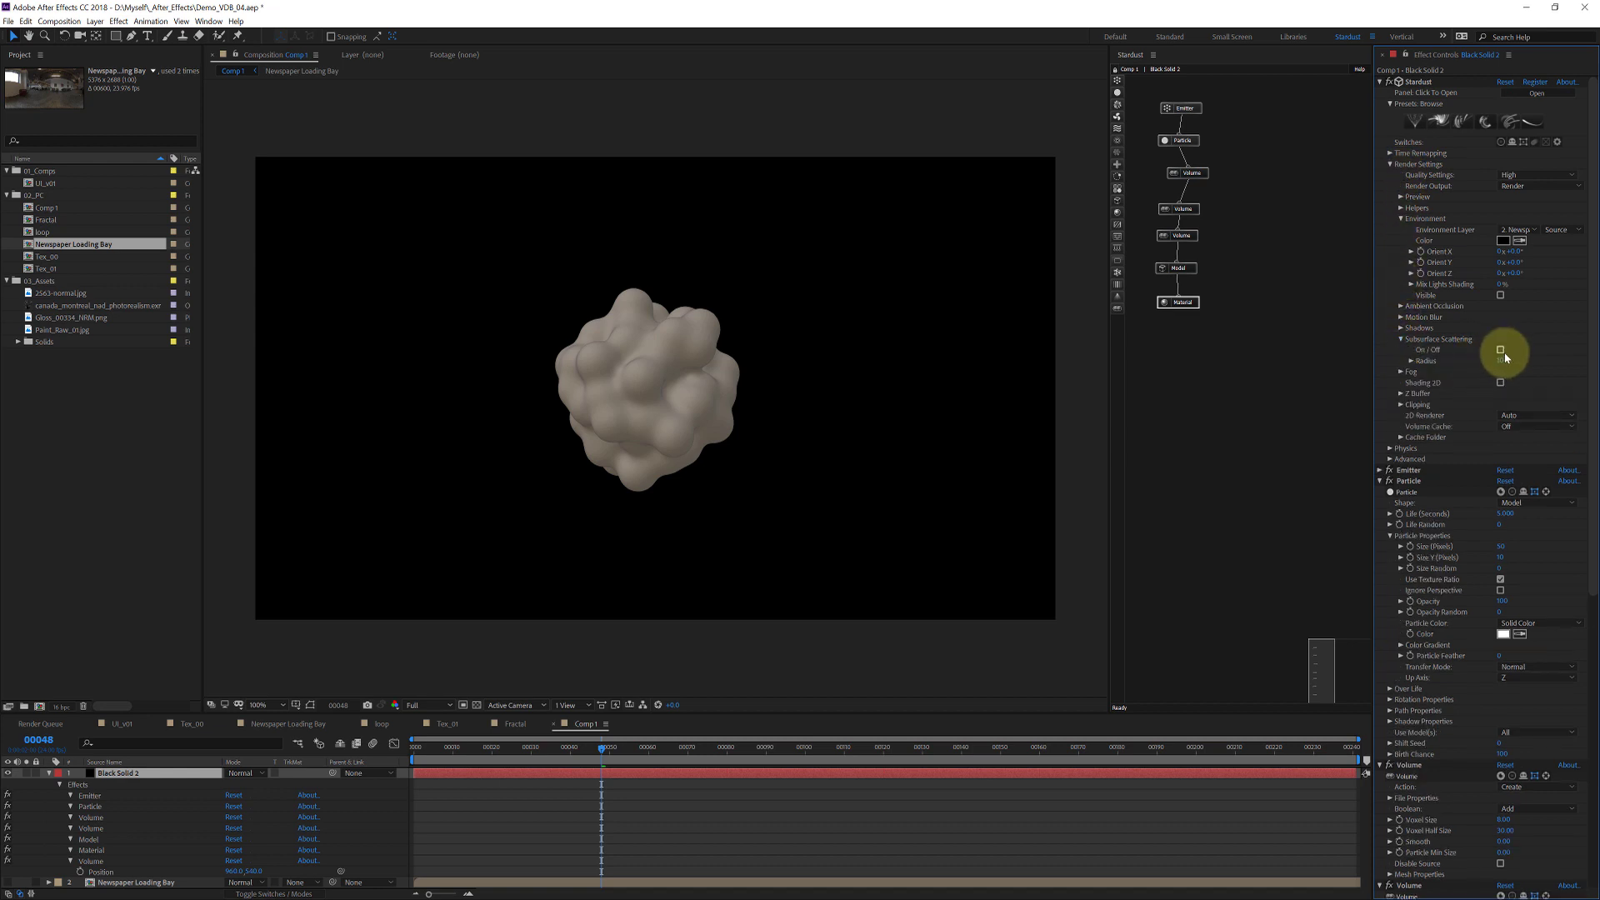
pyautogui.moveTo(1581, 346); pyautogui.dragTo(1421, 832)
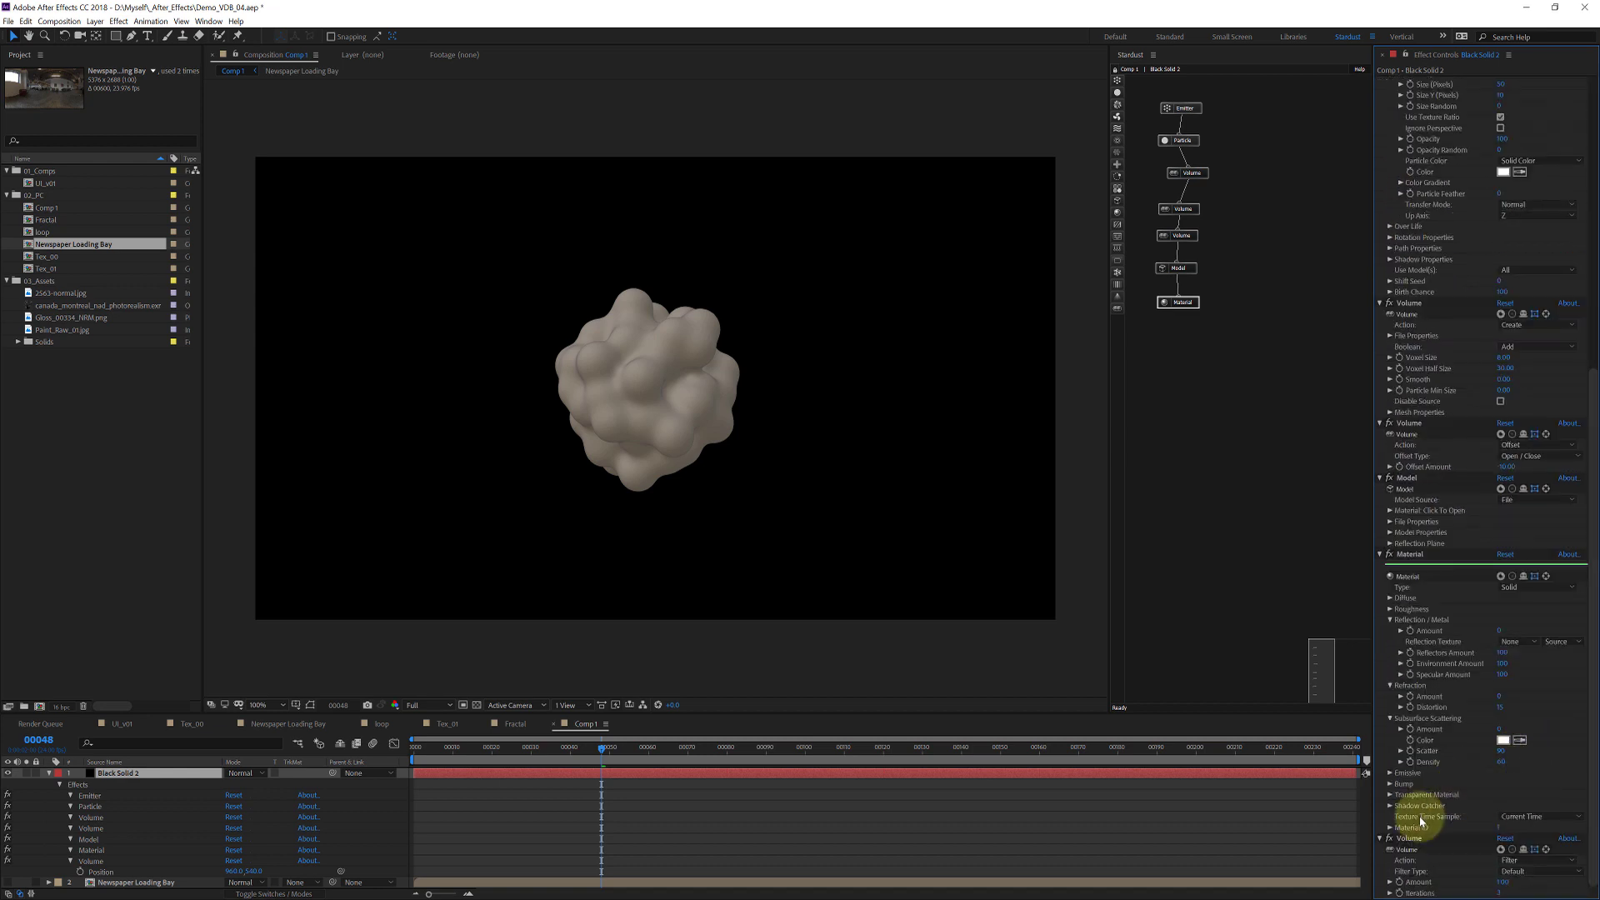
pyautogui.click(1389, 773)
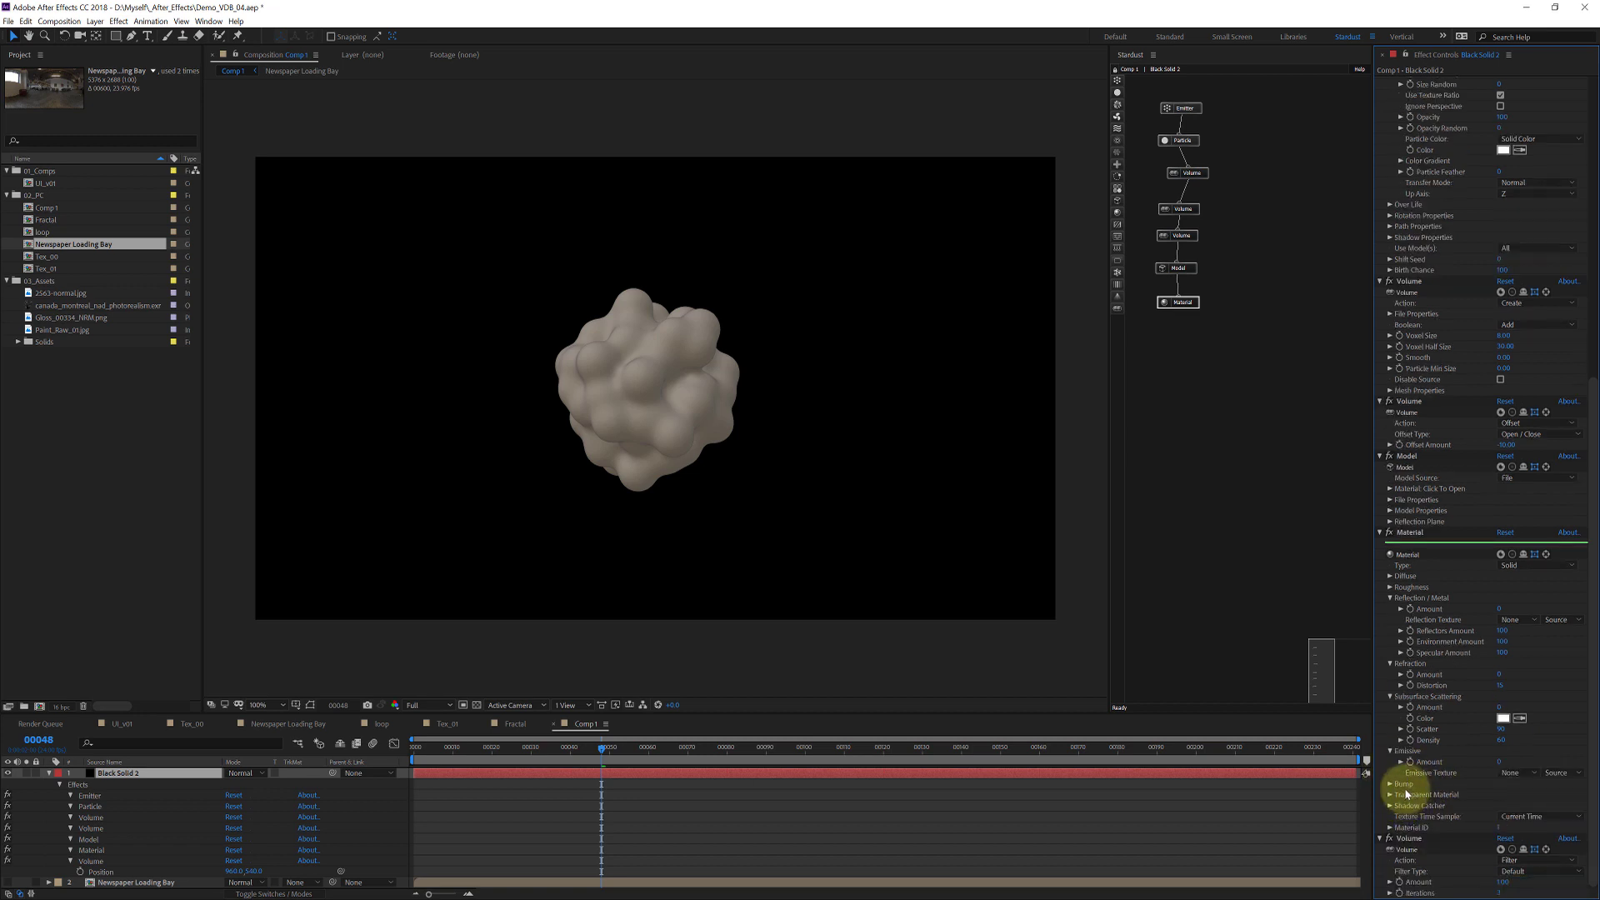
pyautogui.click(1389, 785)
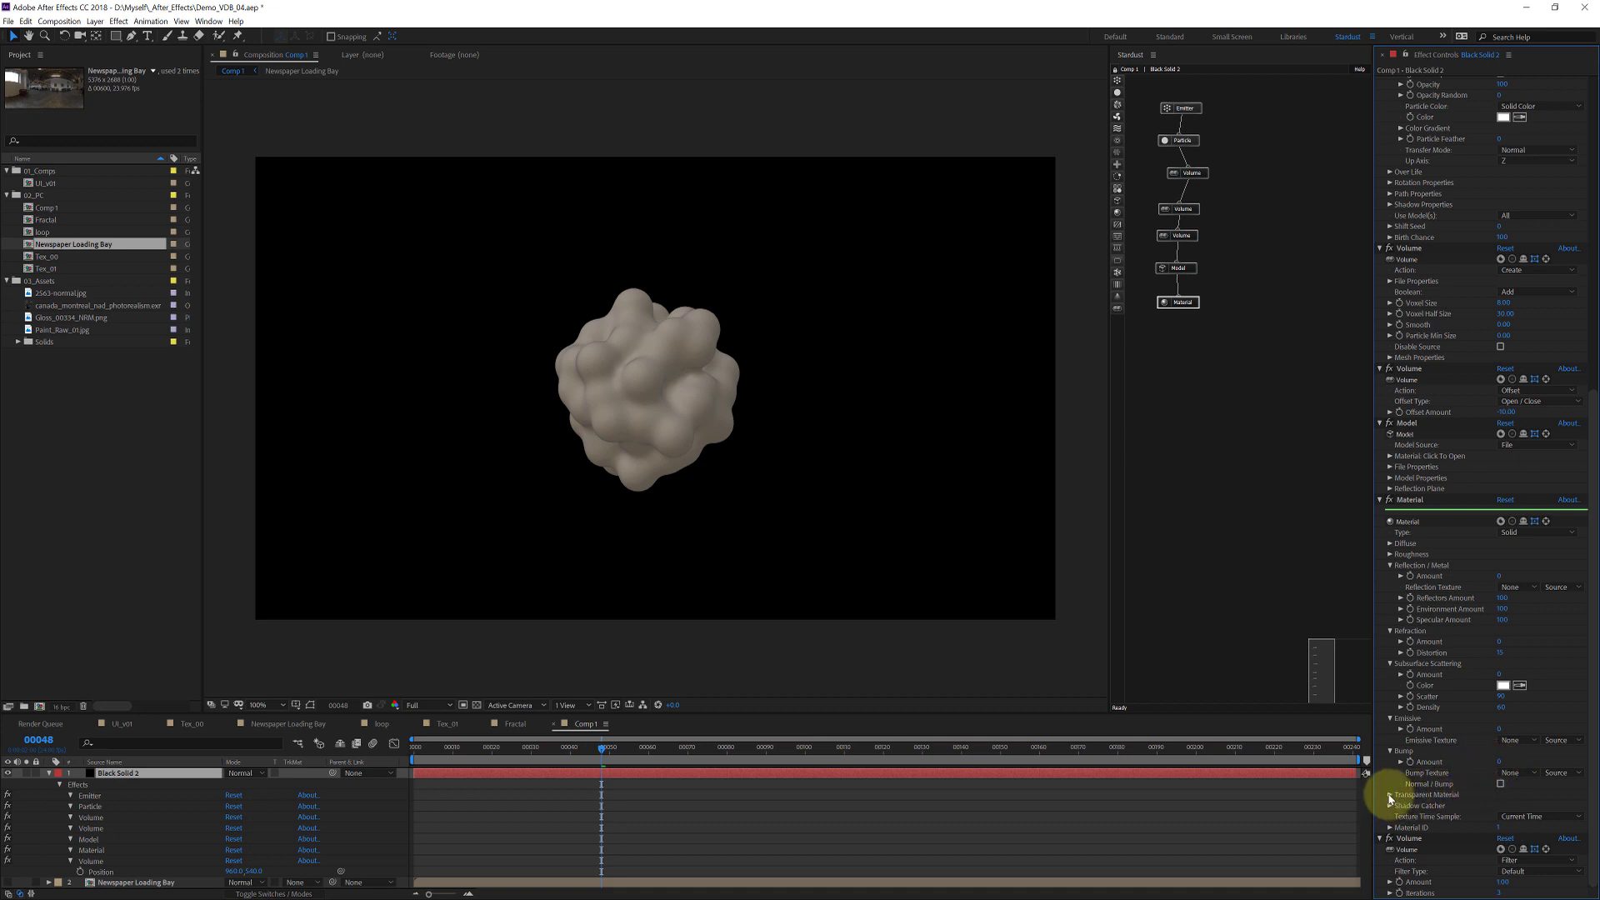
pyautogui.click(1389, 796)
pyautogui.scroll(-2, 1475, 817)
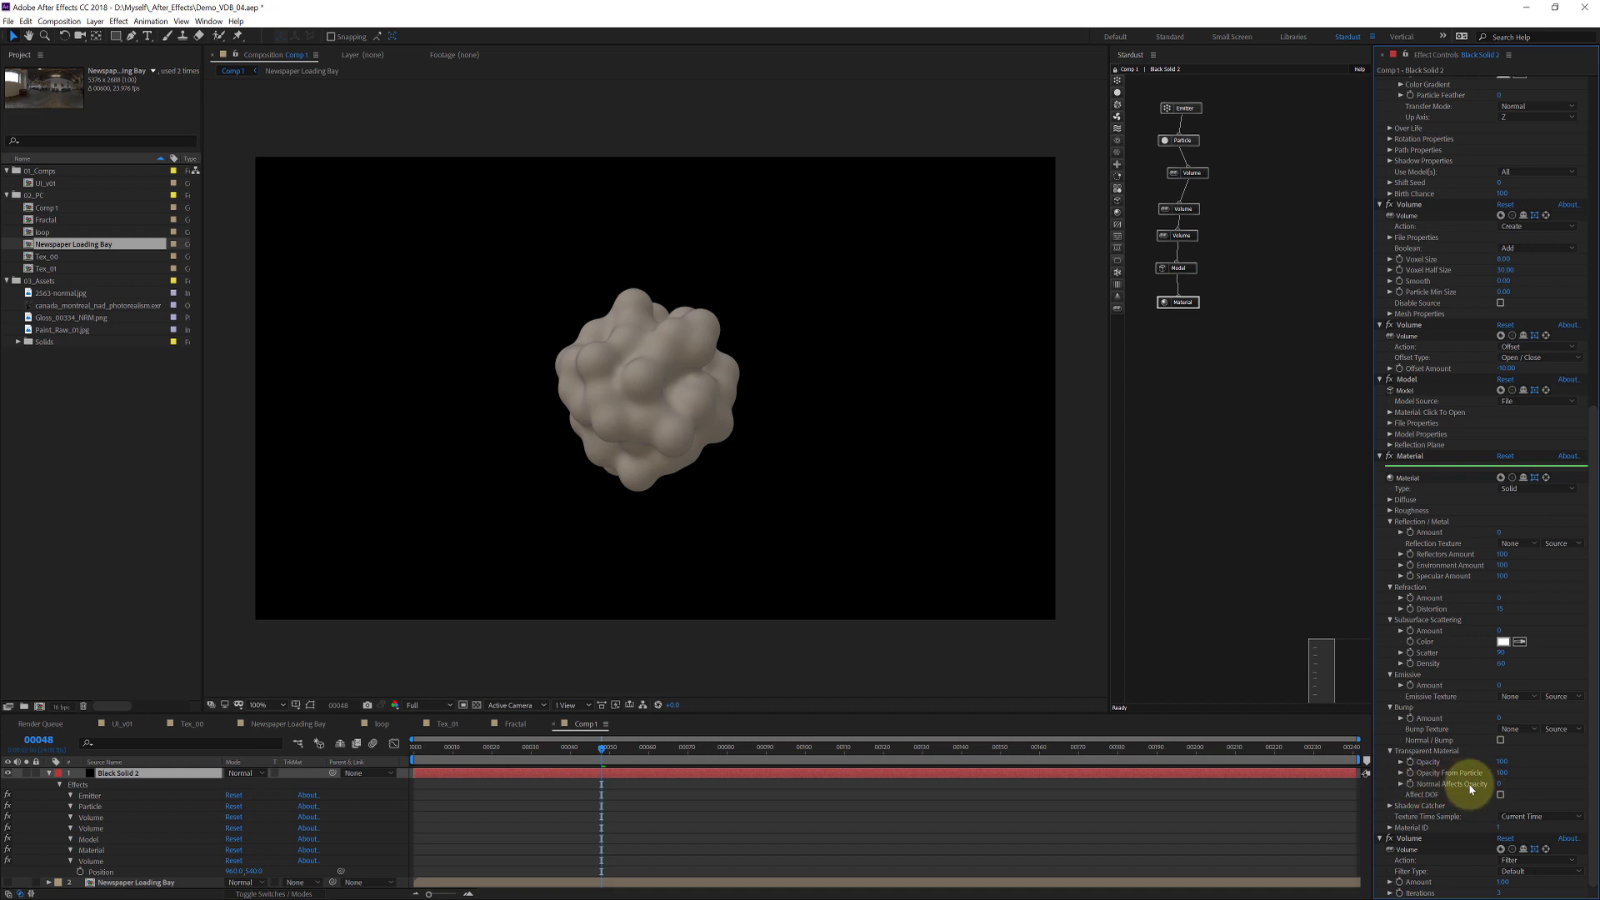
pyautogui.click(1390, 805)
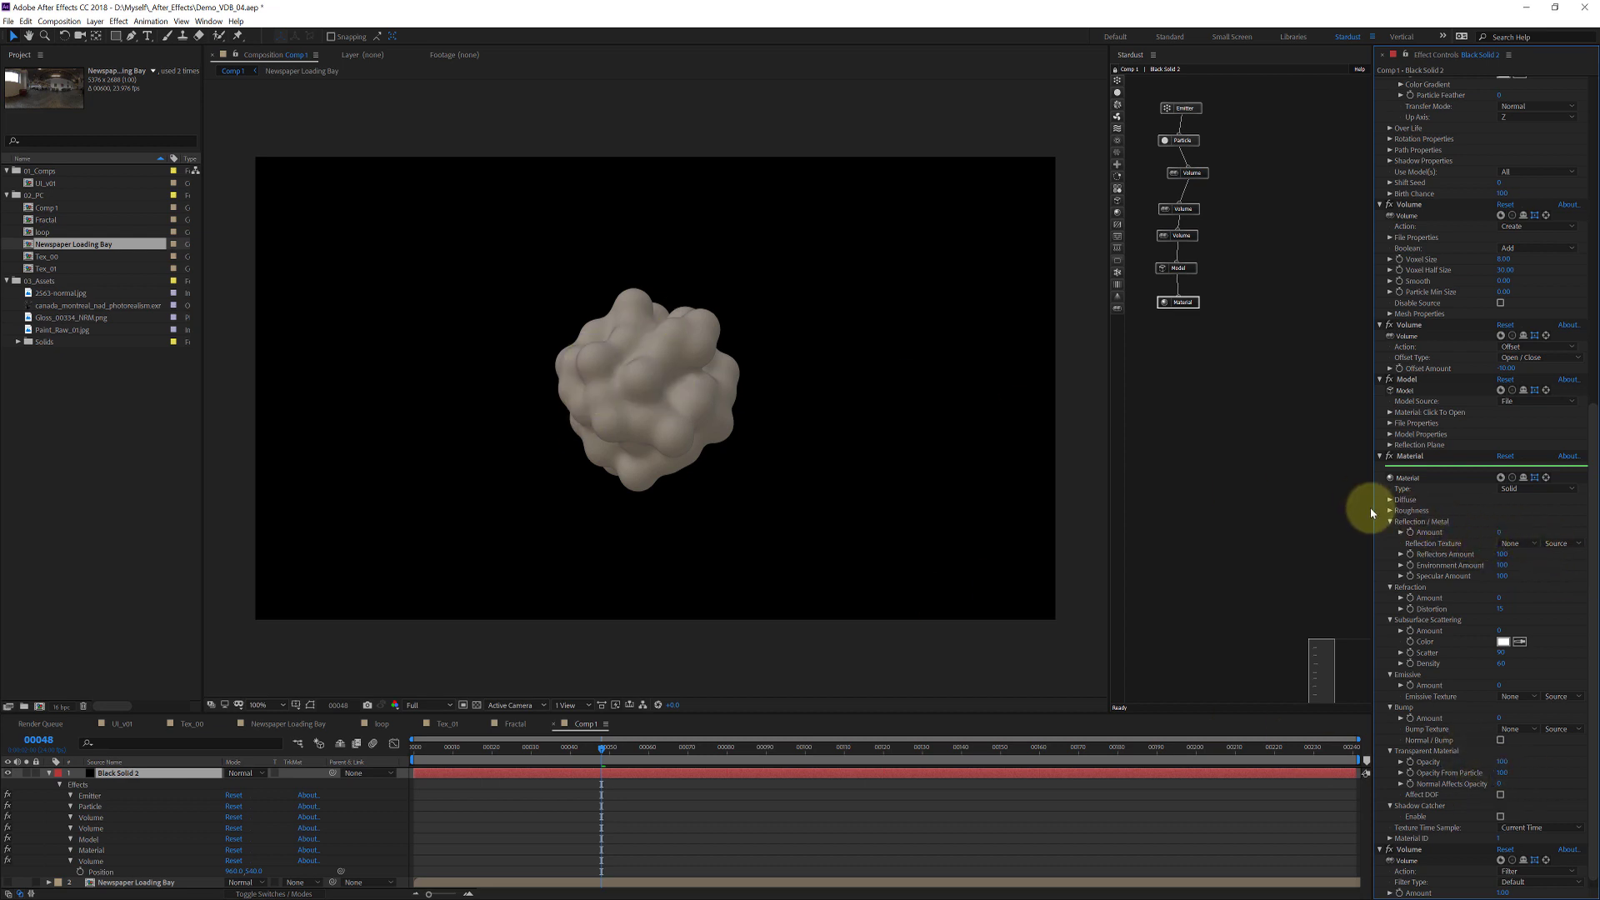
# Step: Collapse the Material settings, review the Emitter and Volume nodes, and collapse the solid's effects
pyautogui.click(1379, 455)
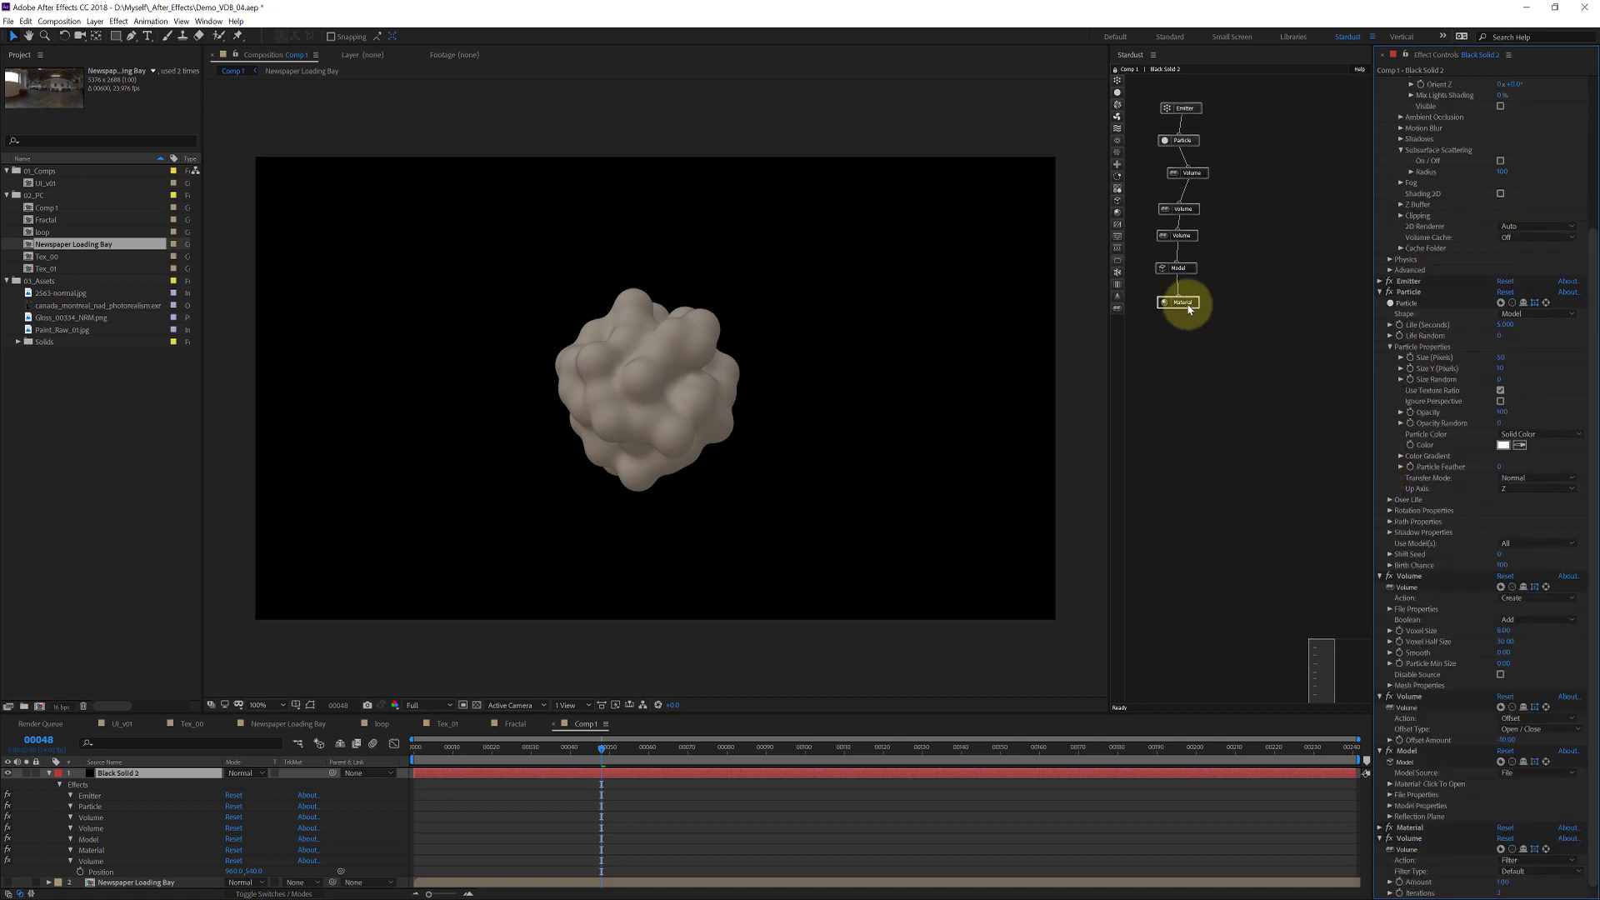
pyautogui.click(1169, 109)
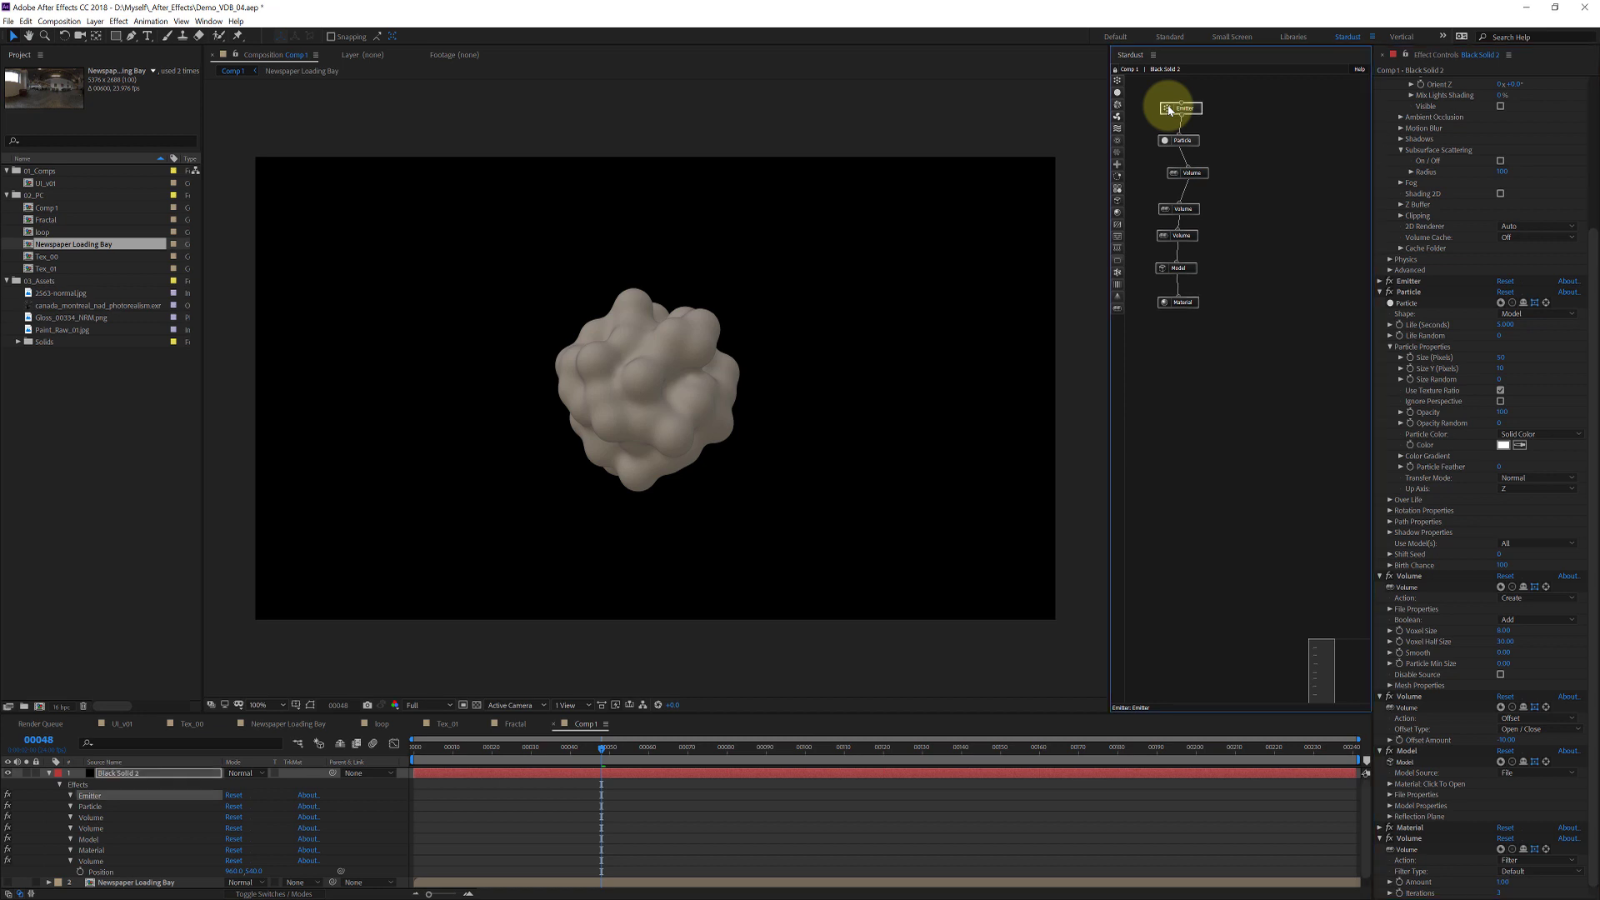
pyautogui.click(1173, 175)
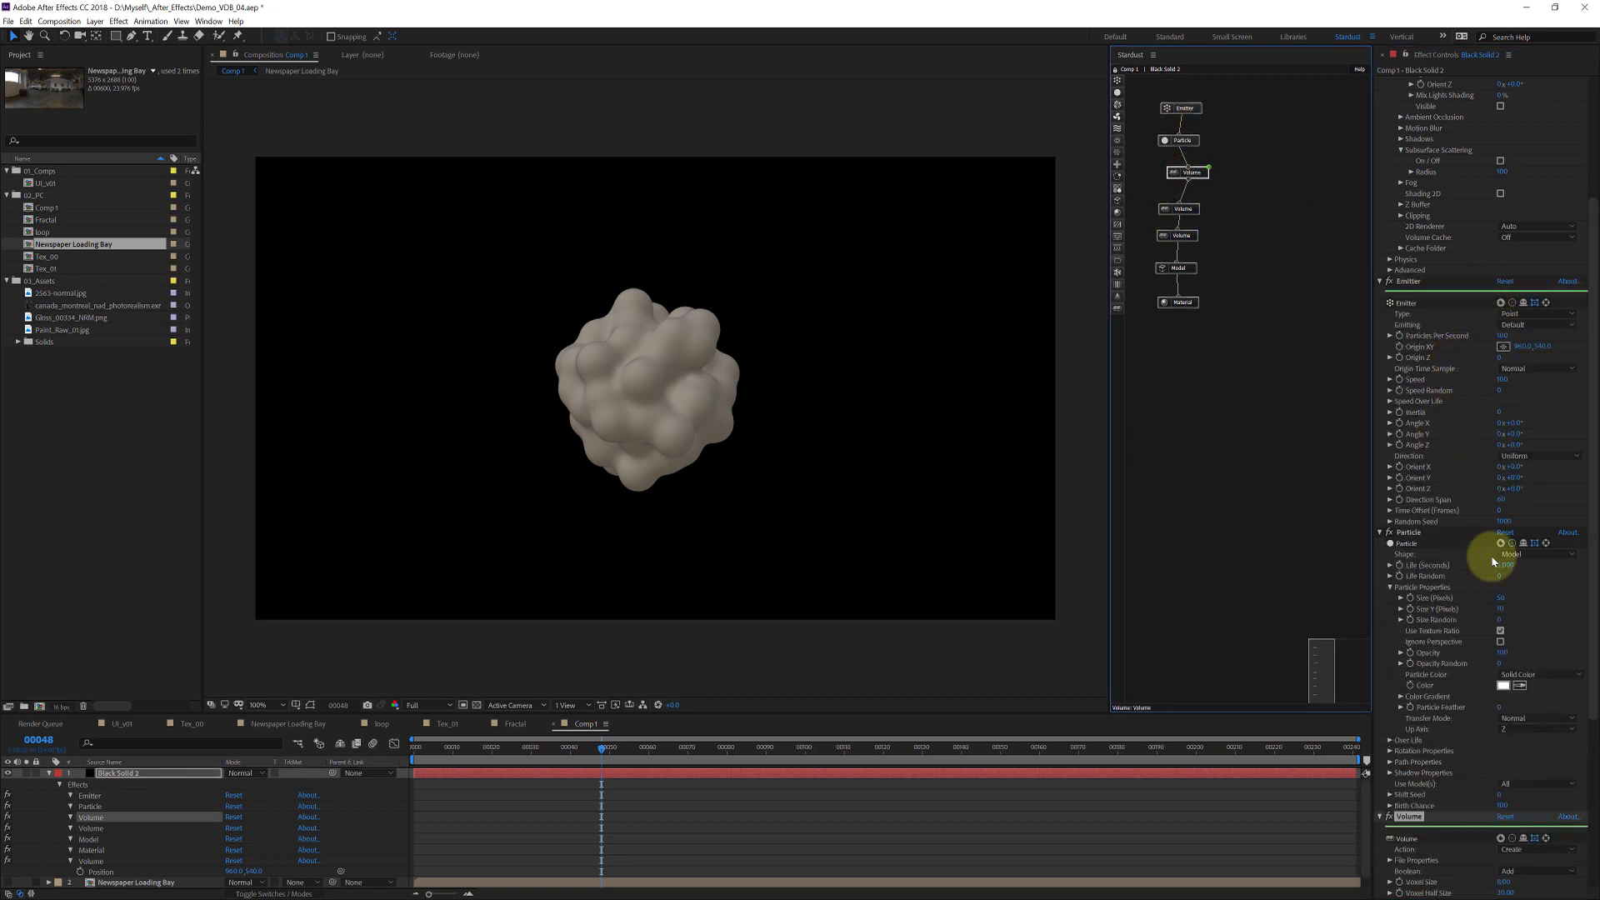
pyautogui.scroll(-2, 1467, 575)
pyautogui.click(49, 774)
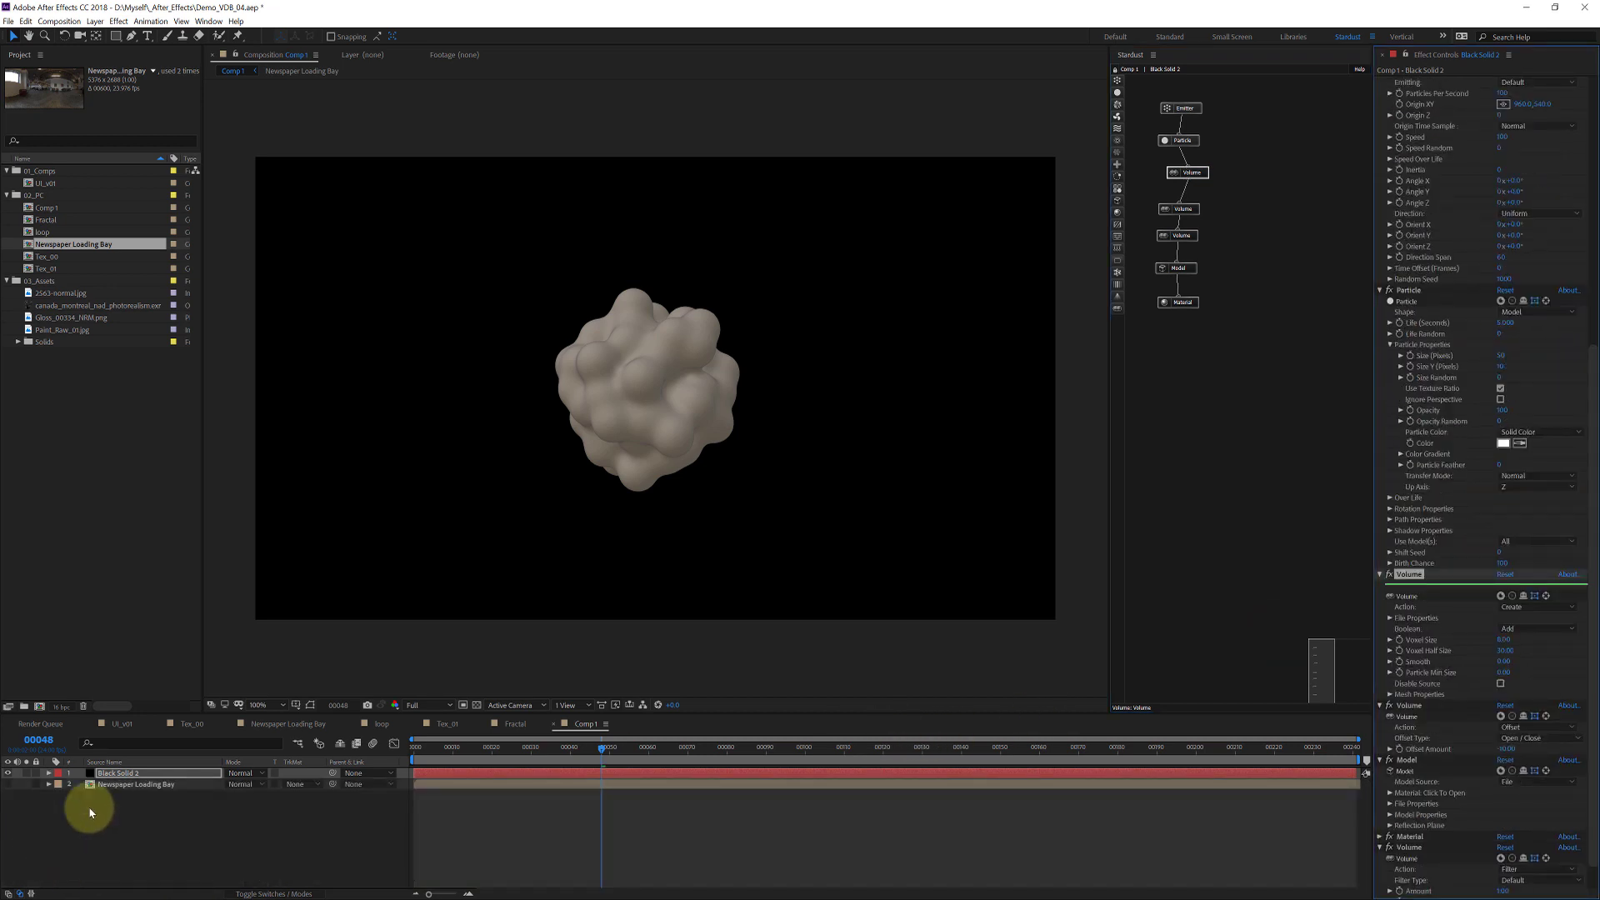
# Step: Create a new solid named 'fract' and pre-compose it into fract Comp 1
pyautogui.hotkey('ctrl', 'y')
pyautogui.write('fract')
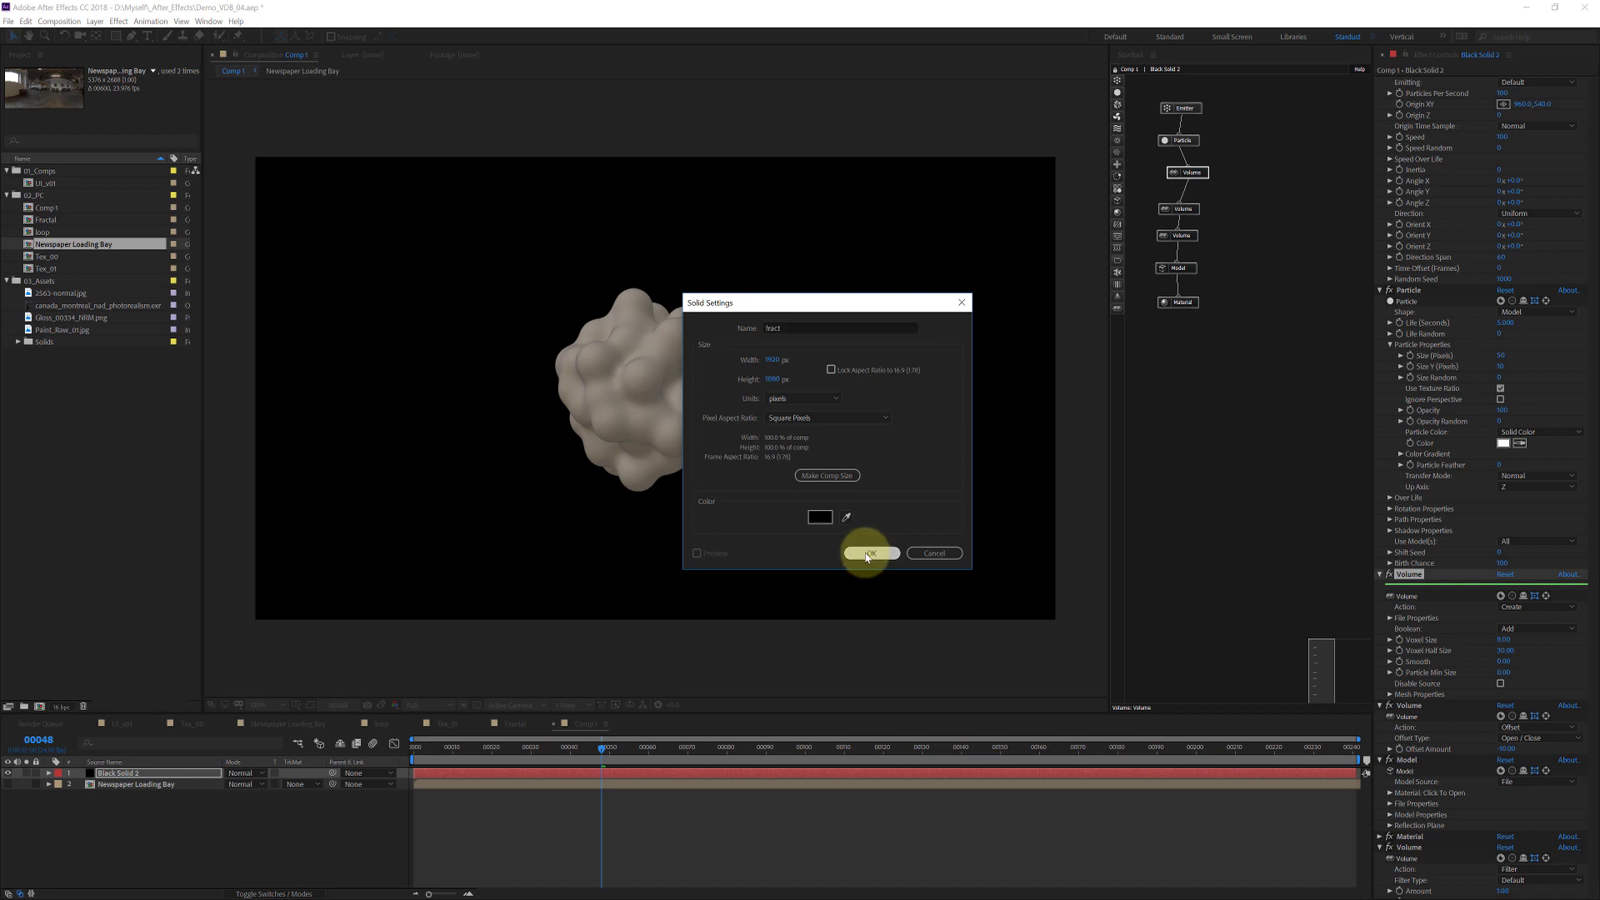
pyautogui.click(867, 554)
pyautogui.hotkey('ctrl', 'shift', 'c')
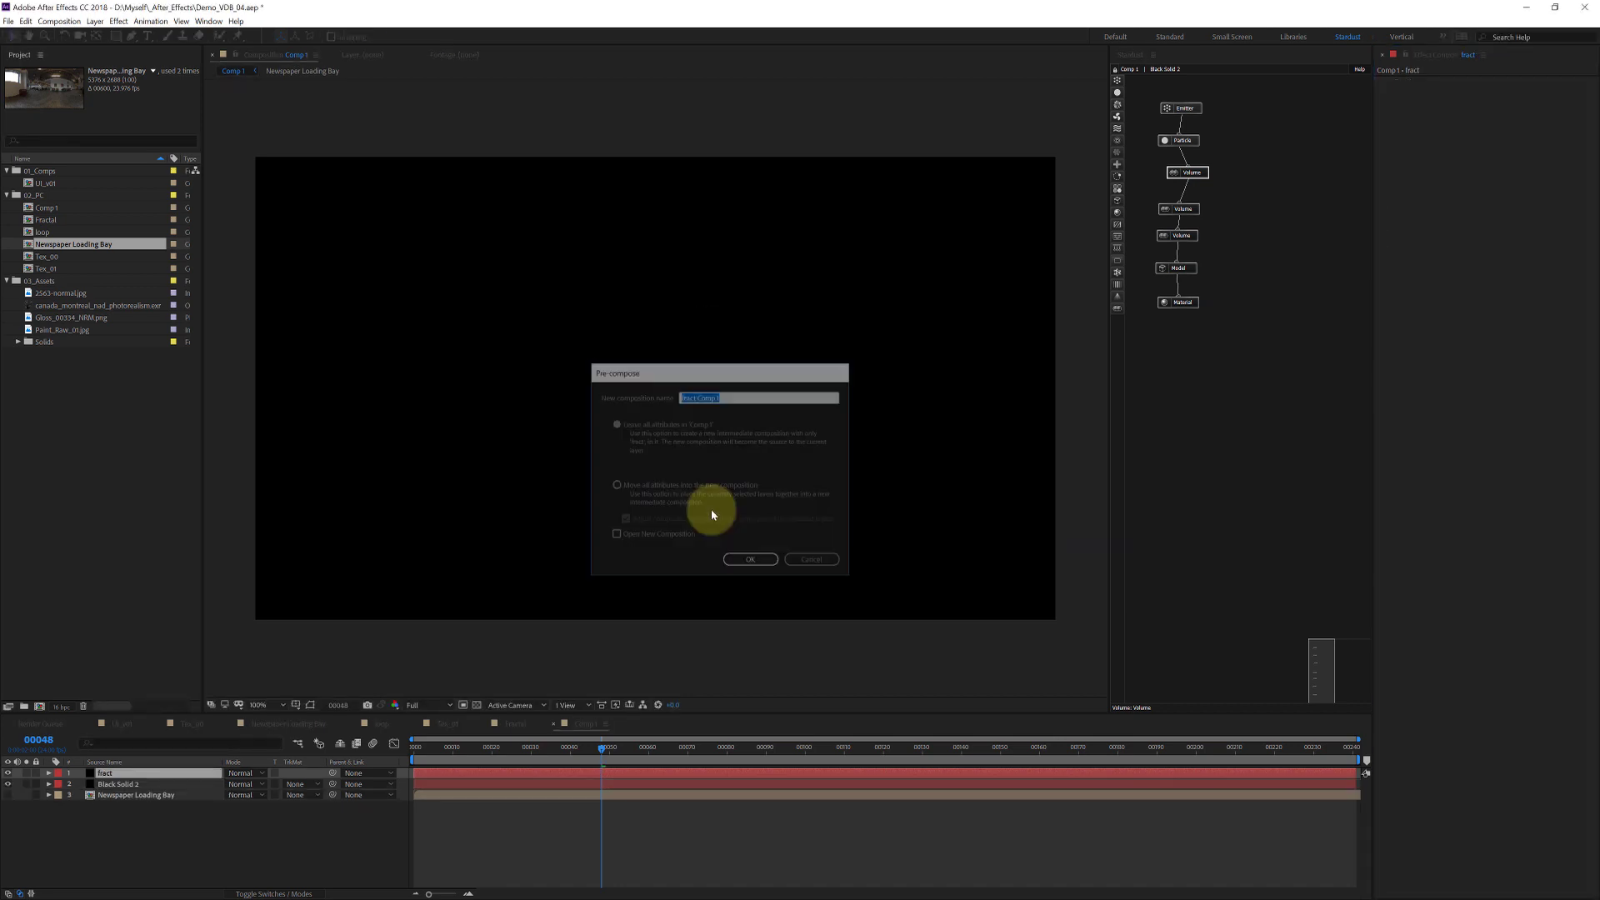
pyautogui.press('Return')
# Step: Apply Fractal Noise to the fract layer and set Fractal Type to Strings
pyautogui.doubleClick(133, 773)
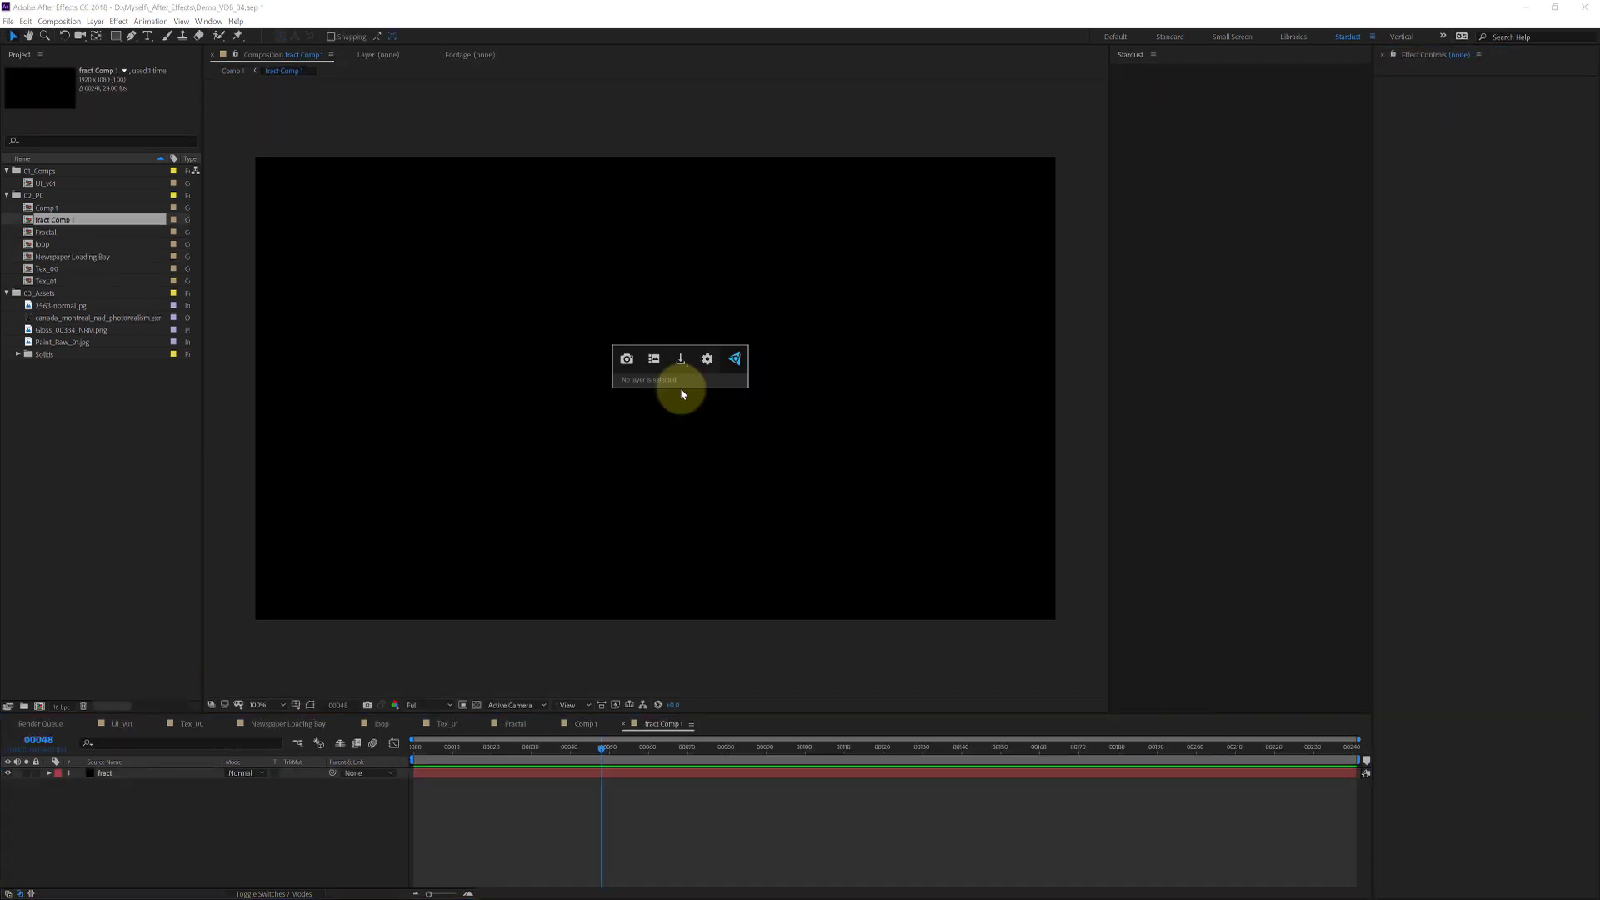
pyautogui.click(105, 772)
pyautogui.press('a')
pyautogui.hotkey('ctrl', 'space')
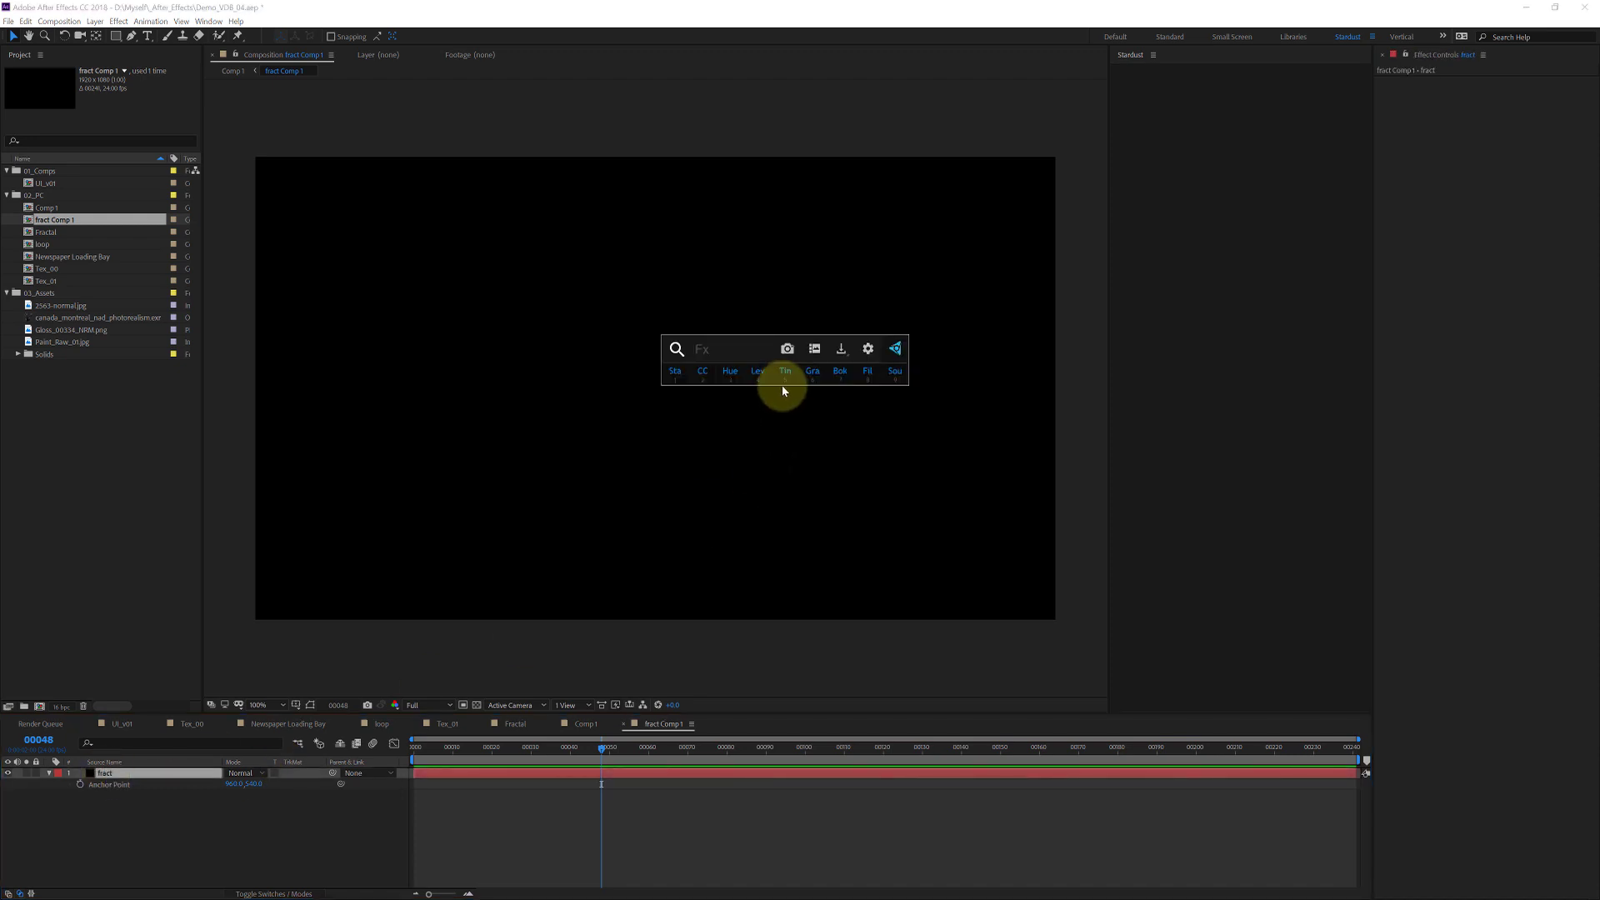
pyautogui.write('fract')
pyautogui.press('Return')
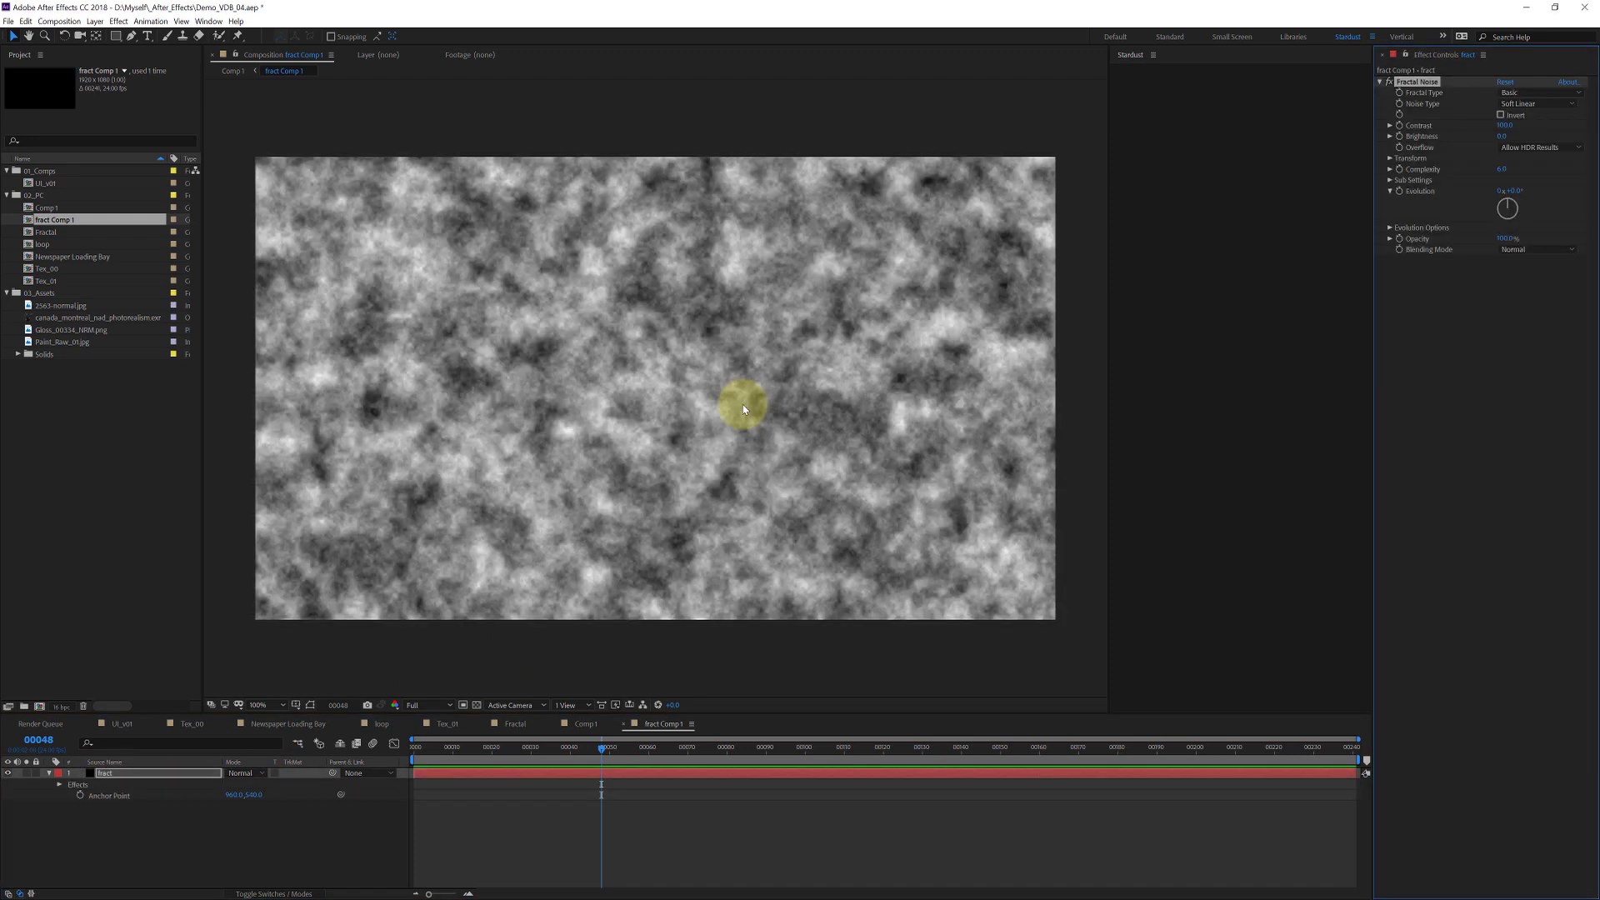
pyautogui.click(1520, 93)
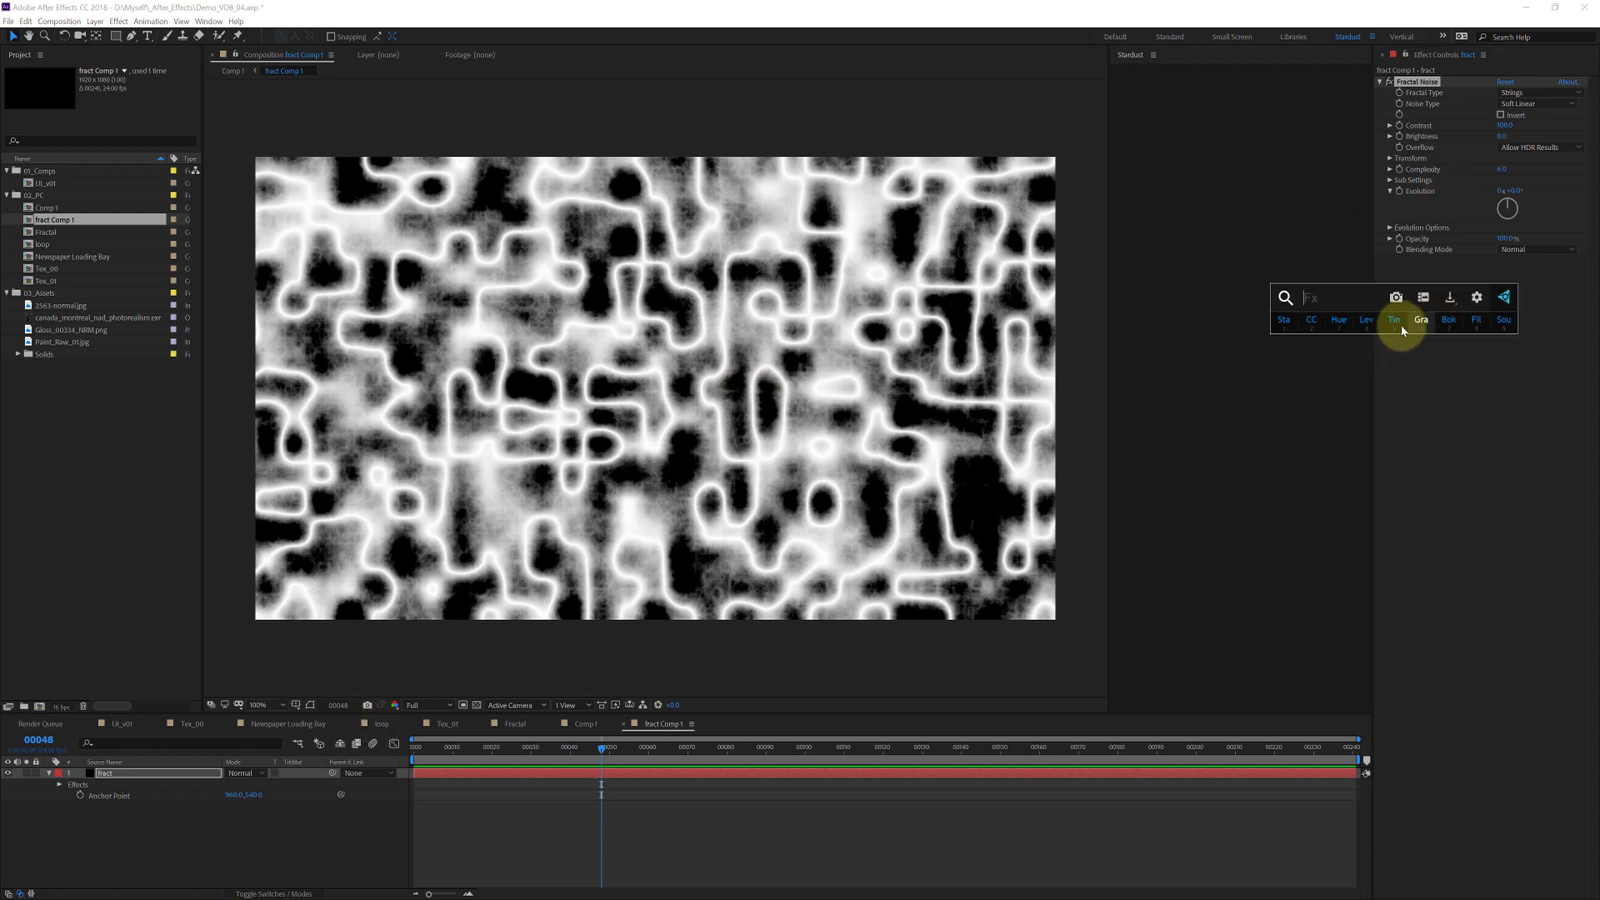
# Step: Add Tint with Map Black To red and Map White To bright blue 0AB1FF
pyautogui.press('Escape')
pyautogui.click(1503, 272)
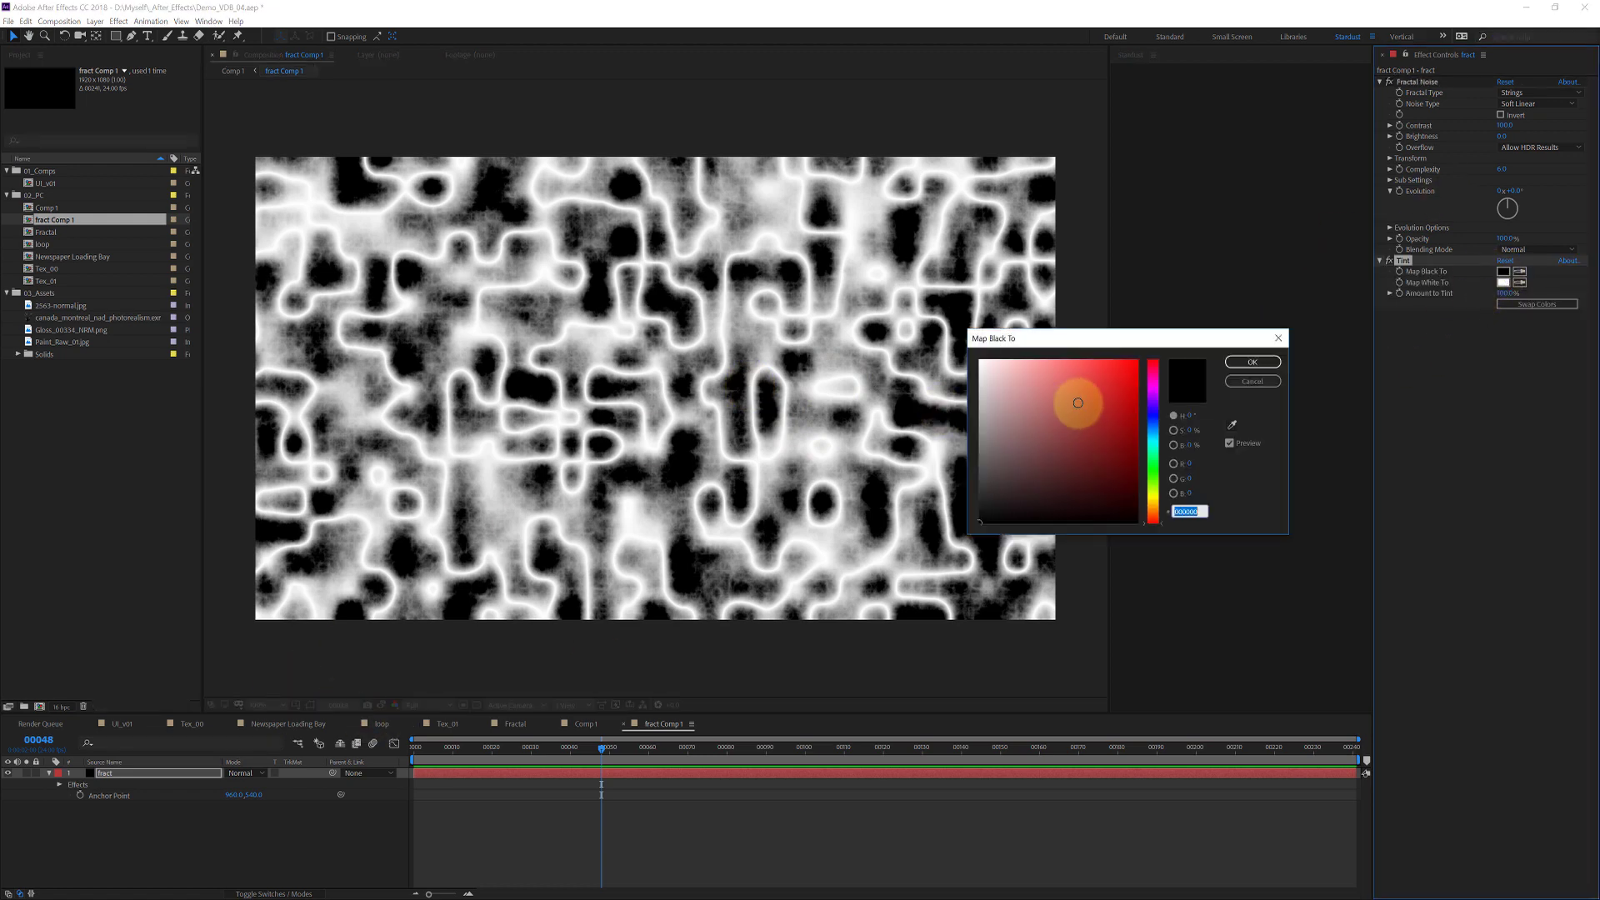
pyautogui.click(1151, 369)
pyautogui.click(1250, 361)
pyautogui.click(1505, 284)
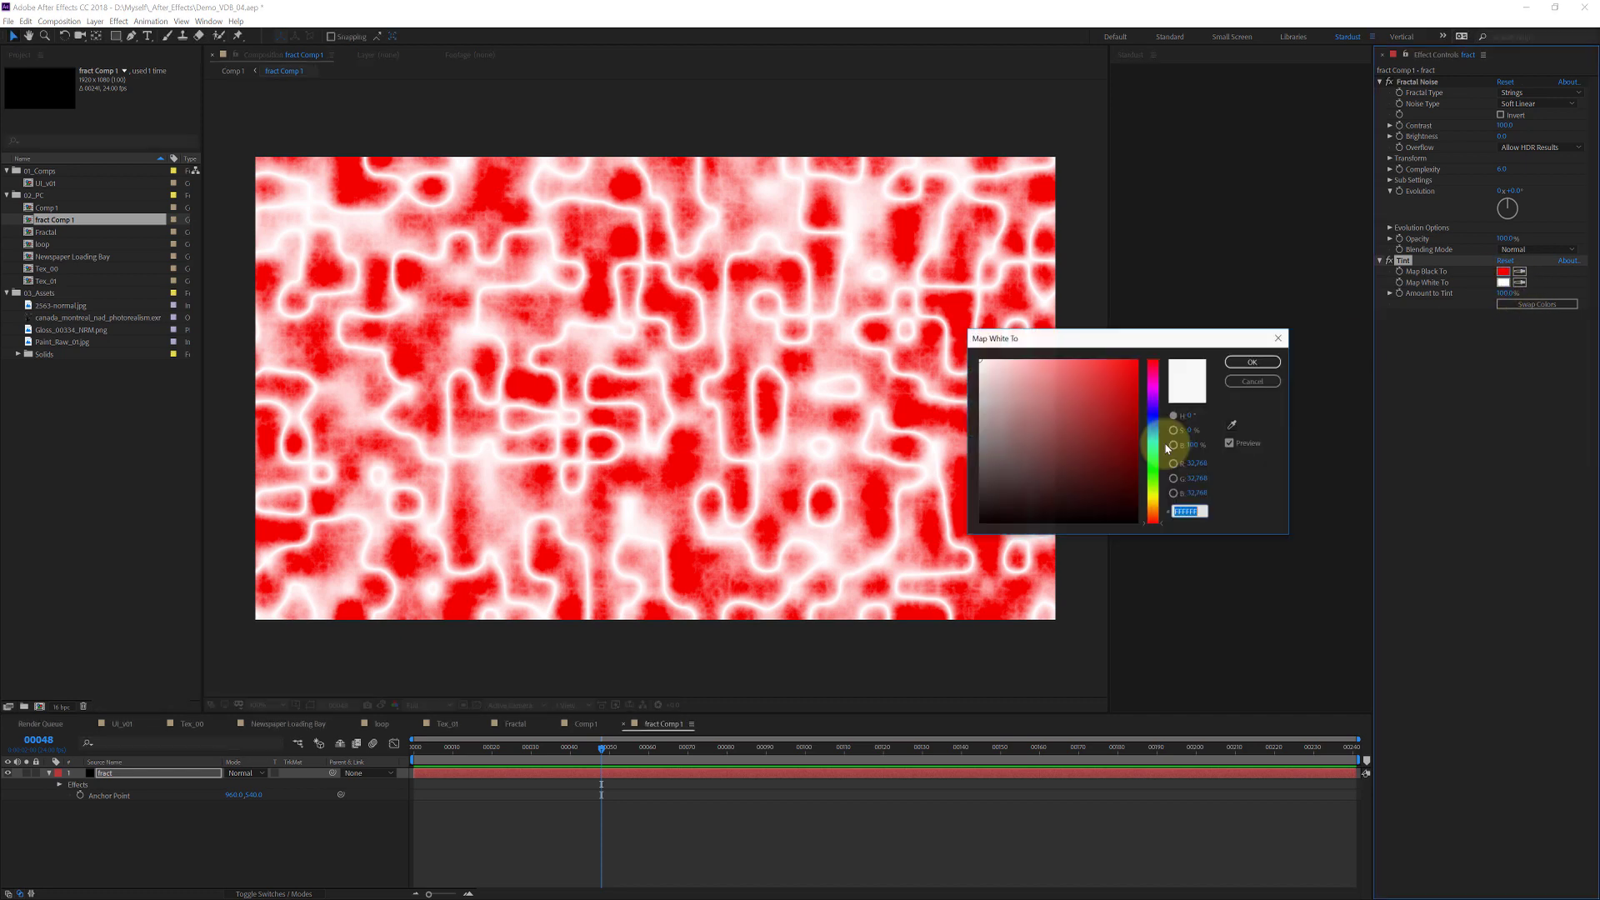
pyautogui.click(1152, 432)
pyautogui.moveTo(1118, 417); pyautogui.dragTo(1132, 328)
pyautogui.press('Return')
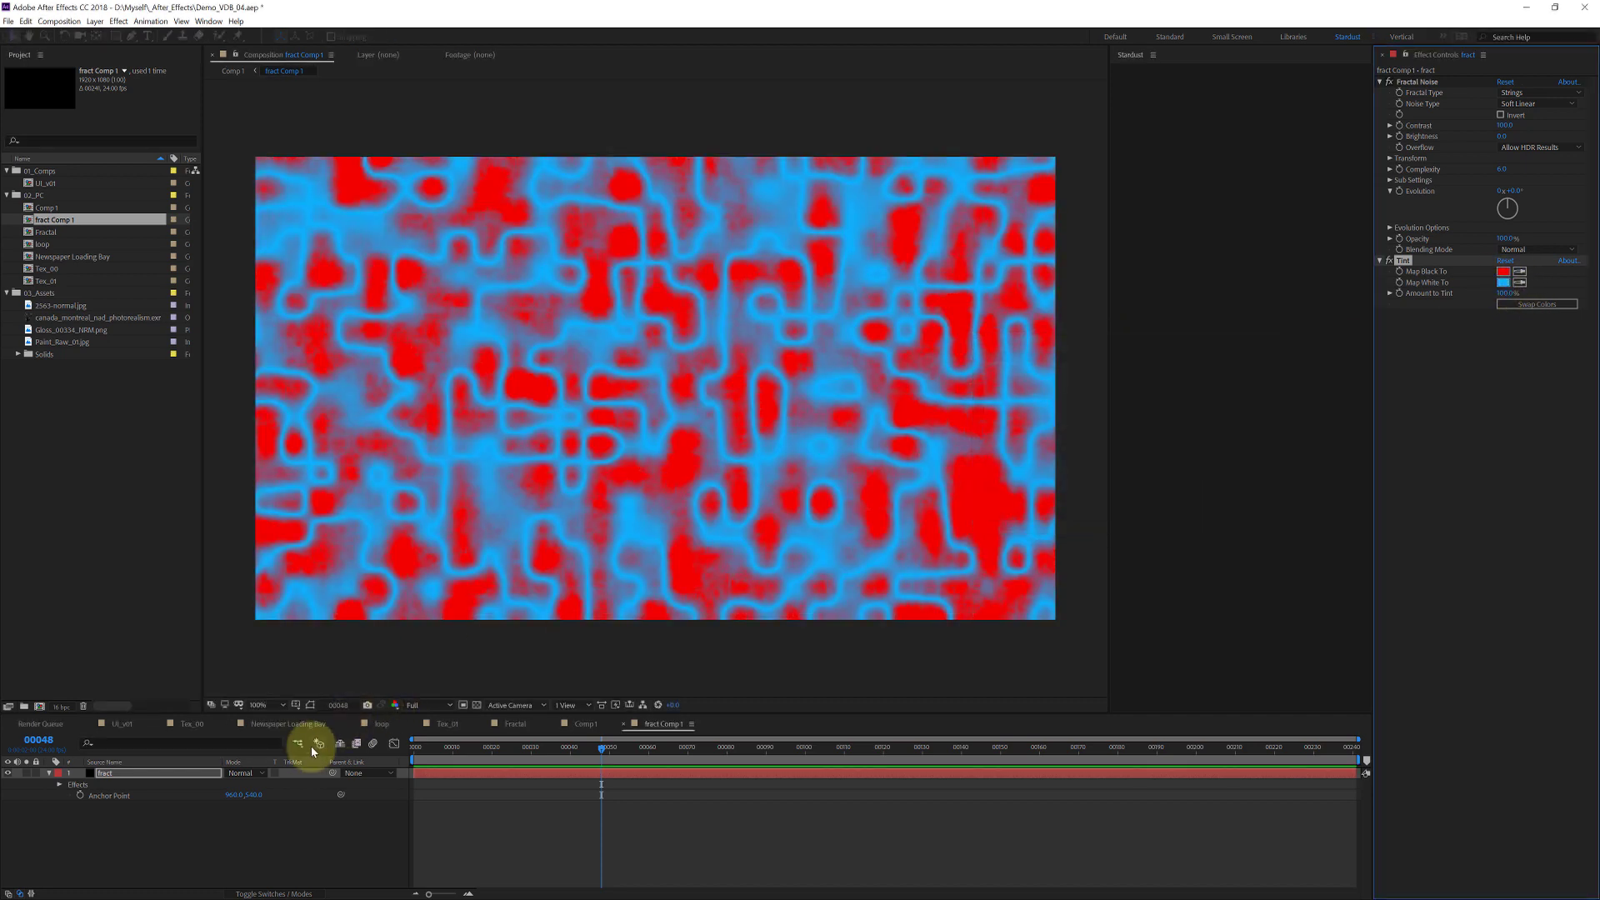
pyautogui.press('Tab')
# Step: Back in Comp 1 at frame 13, hide fract Comp 1 and select Black Solid 2
pyautogui.click(448, 799)
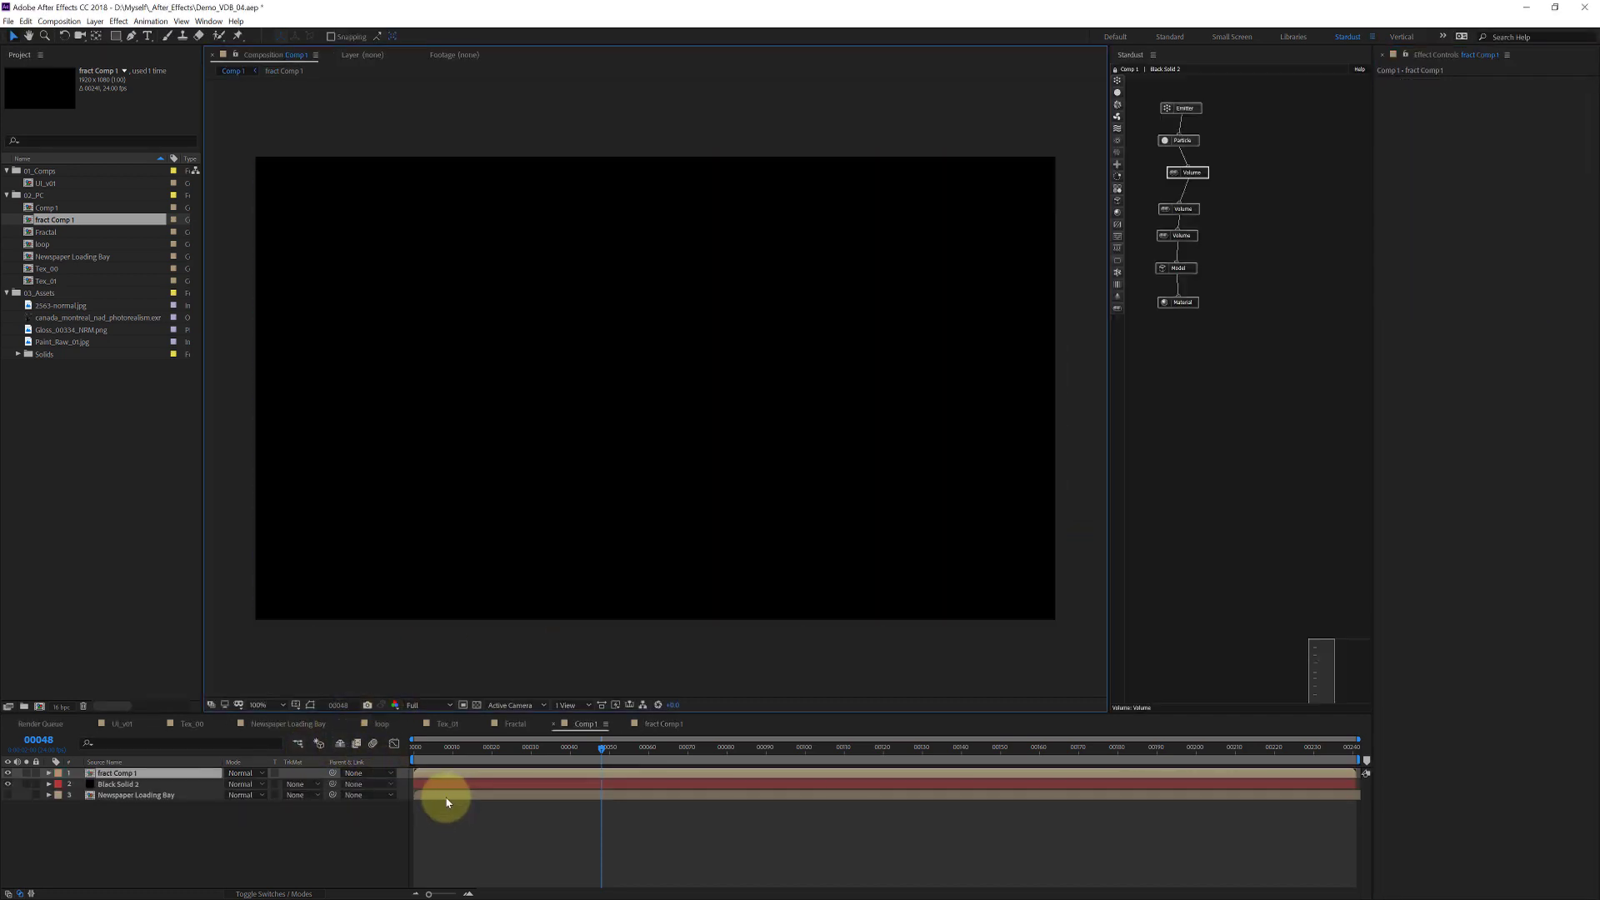
pyautogui.click(465, 747)
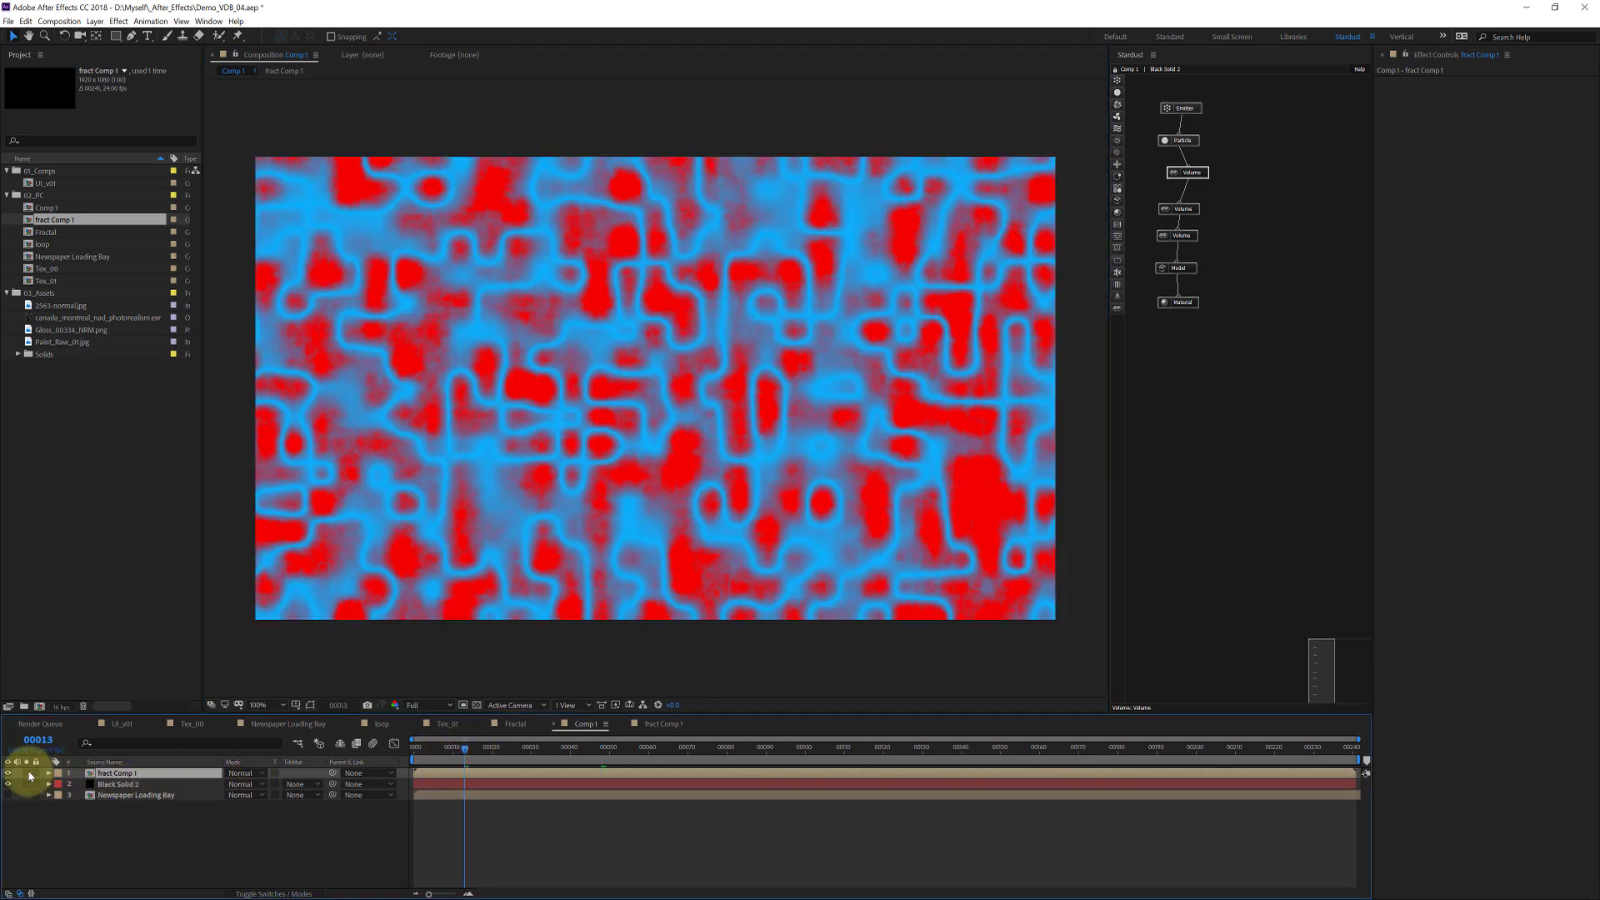
pyautogui.click(8, 775)
pyautogui.click(121, 784)
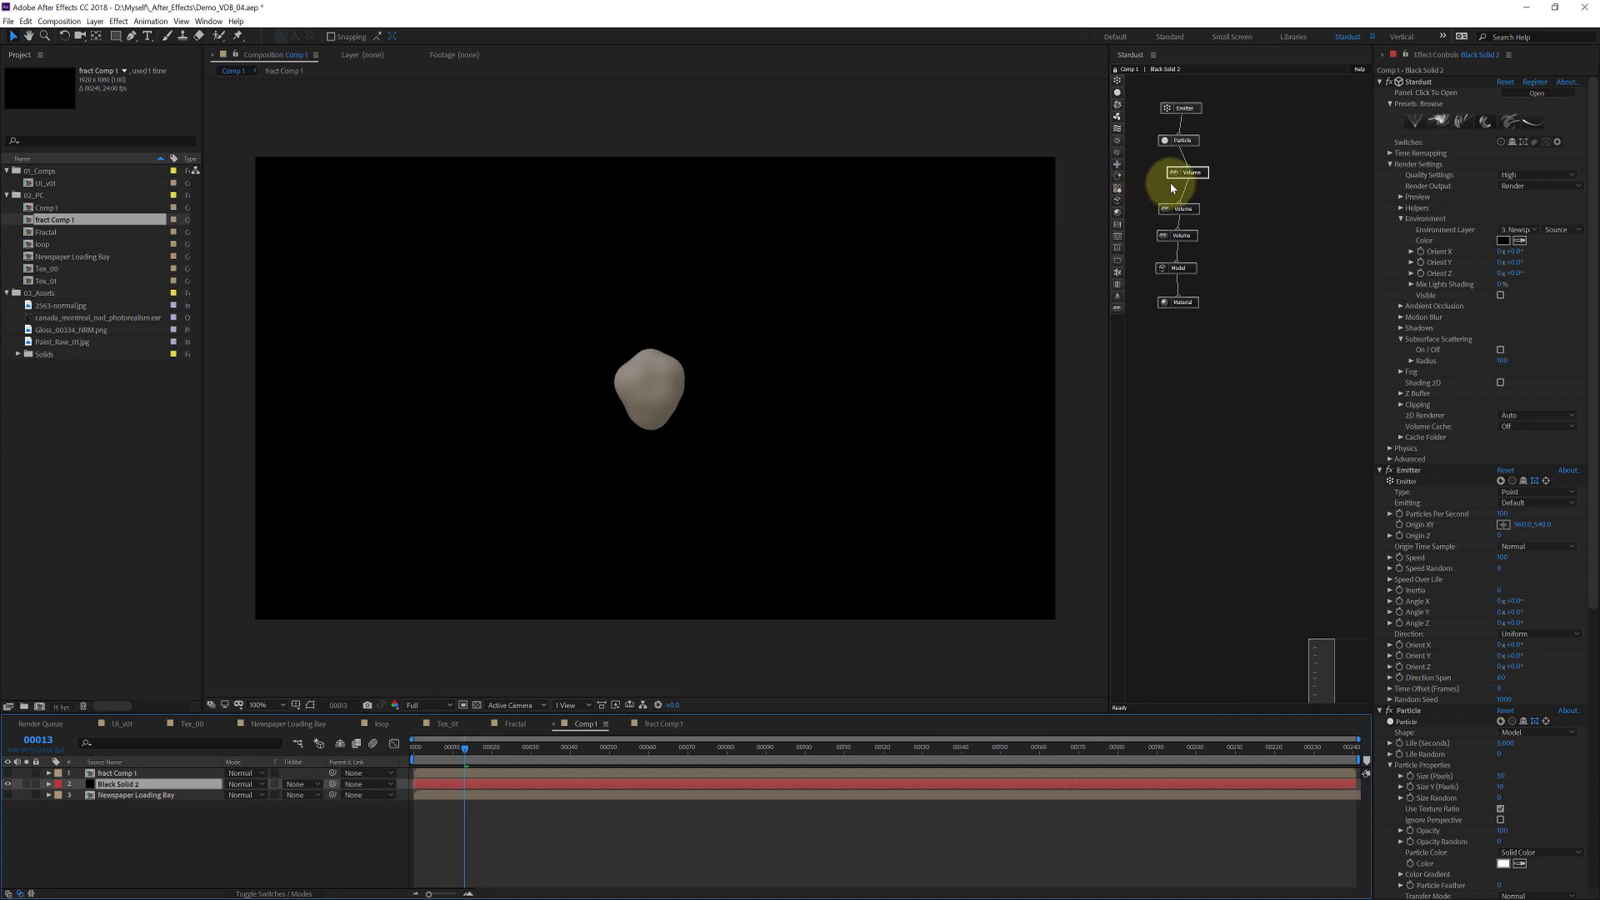
# Step: Set the Material's Diffuse Texture to fract Comp 1
pyautogui.click(1163, 301)
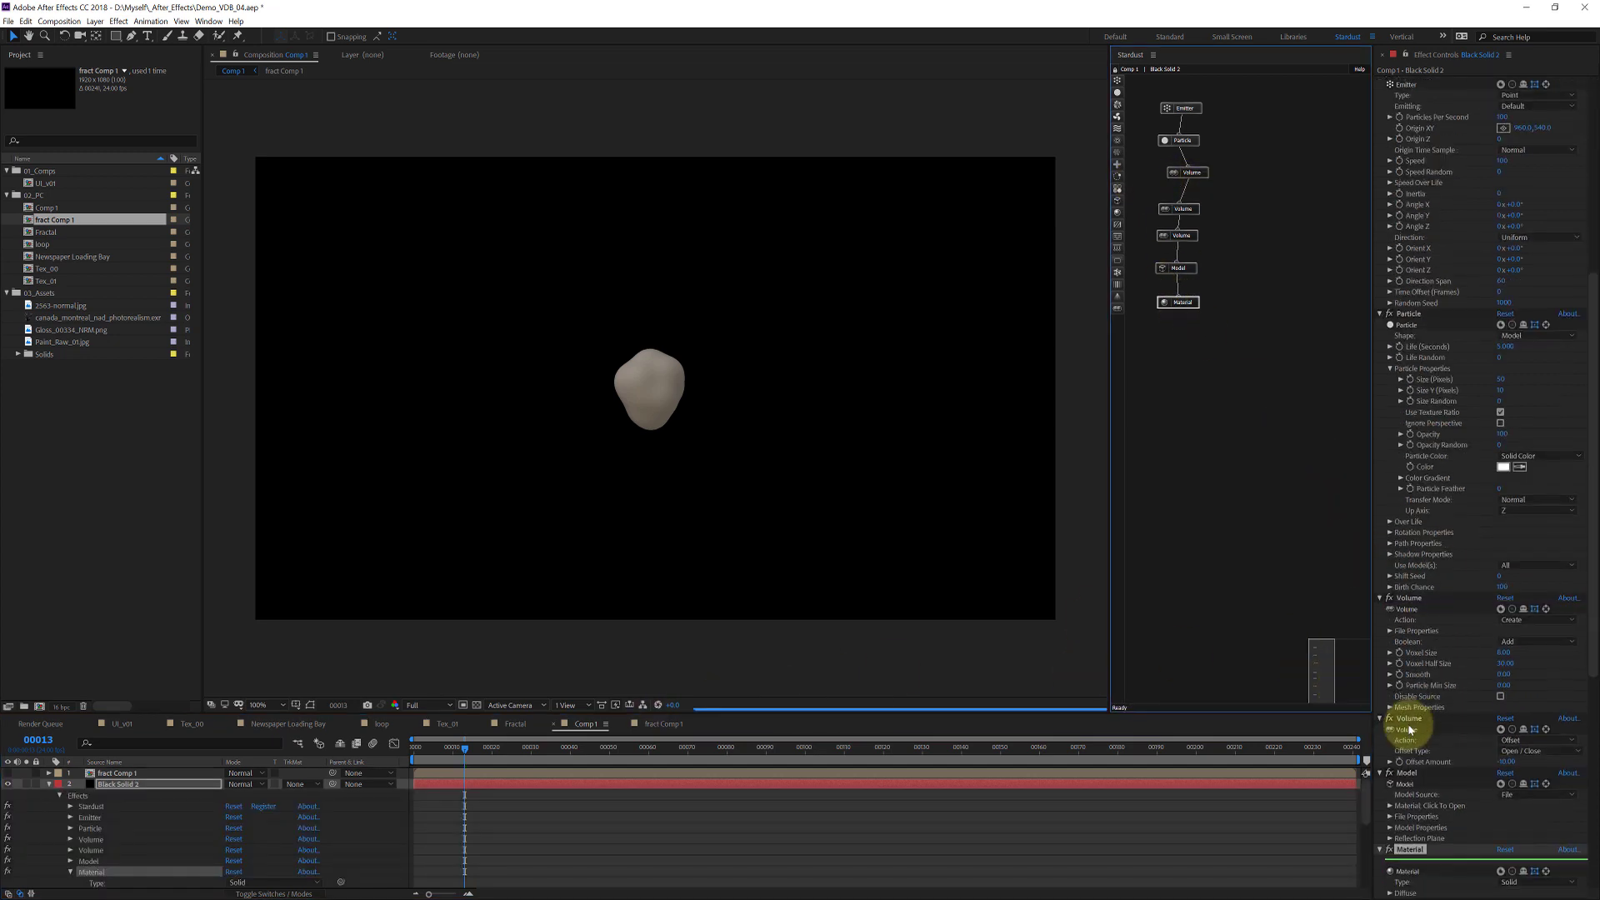
pyautogui.scroll(-5, 1445, 810)
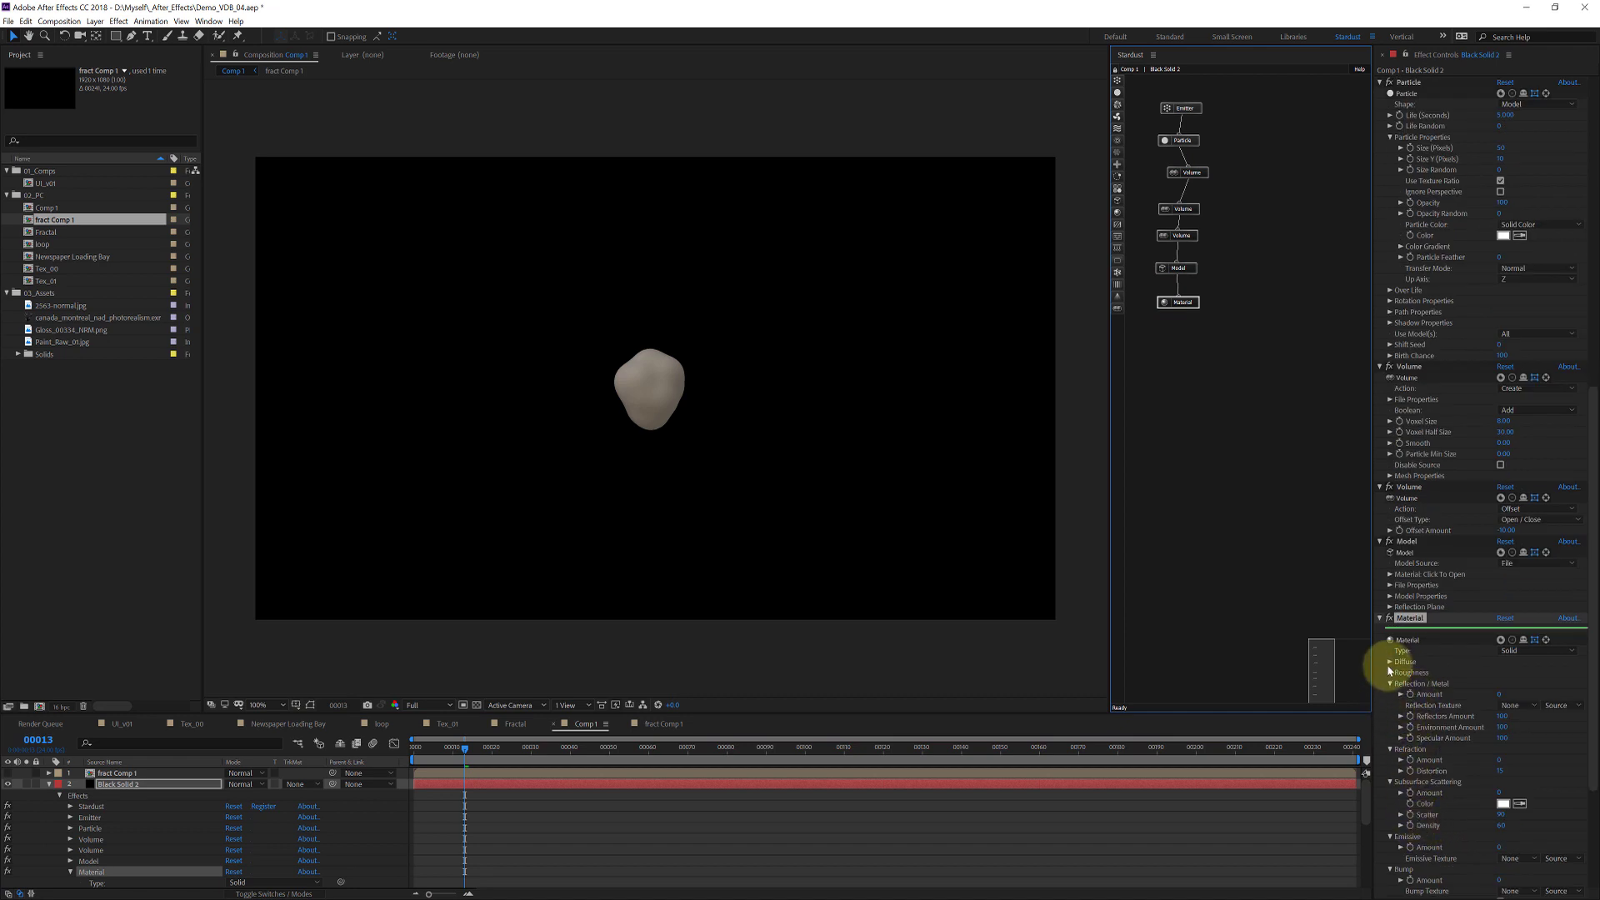
pyautogui.click(1389, 662)
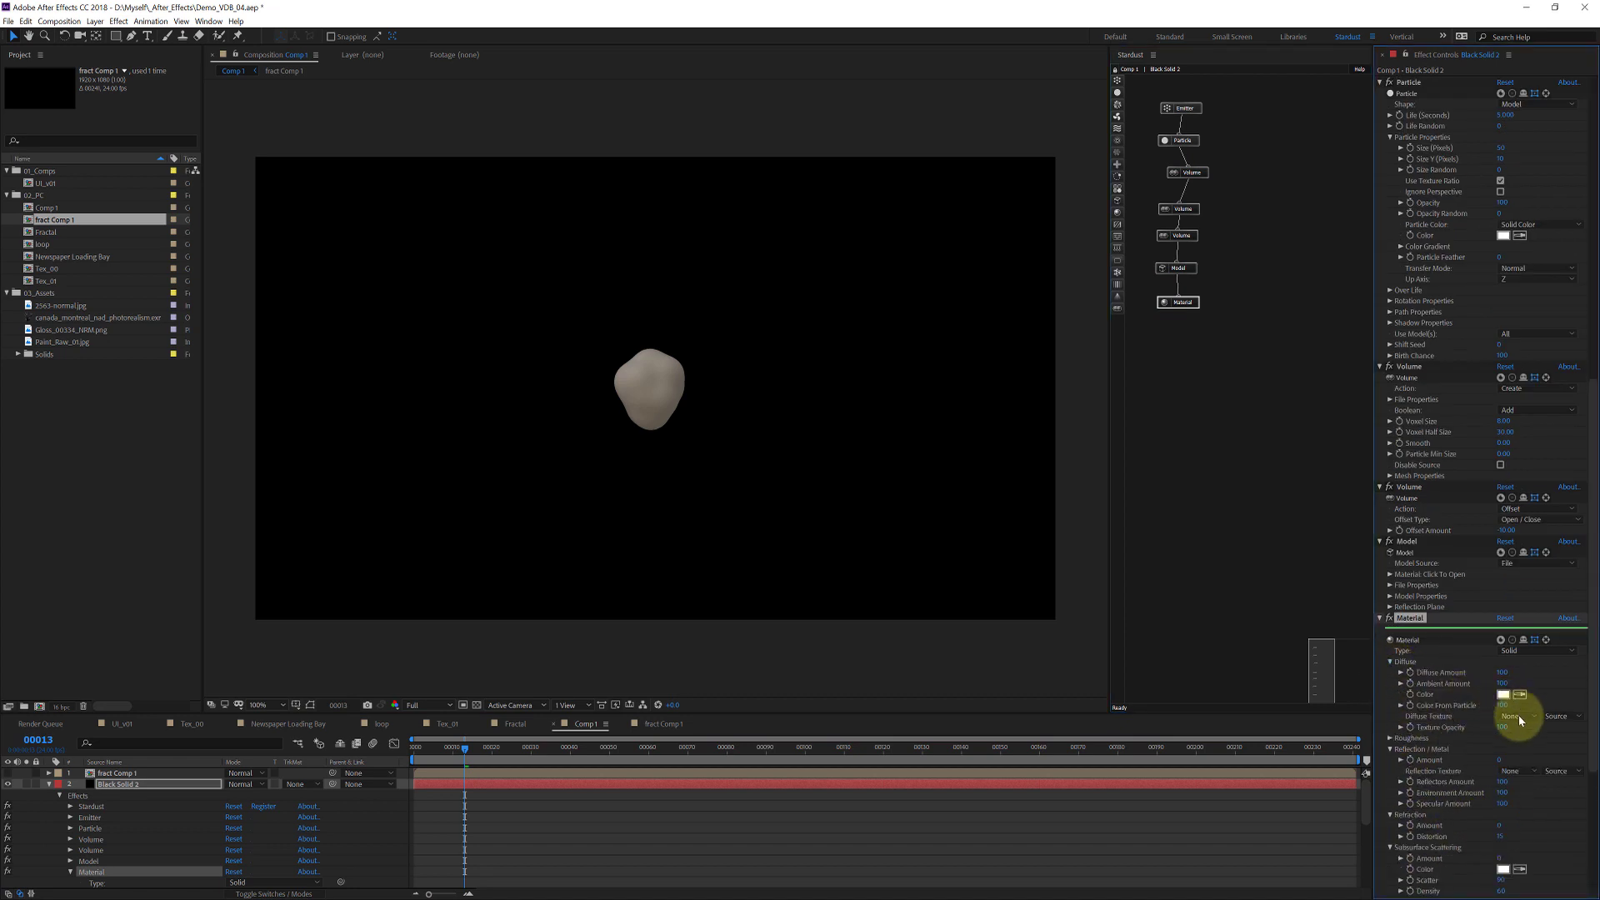
pyautogui.click(1510, 715)
pyautogui.click(1502, 729)
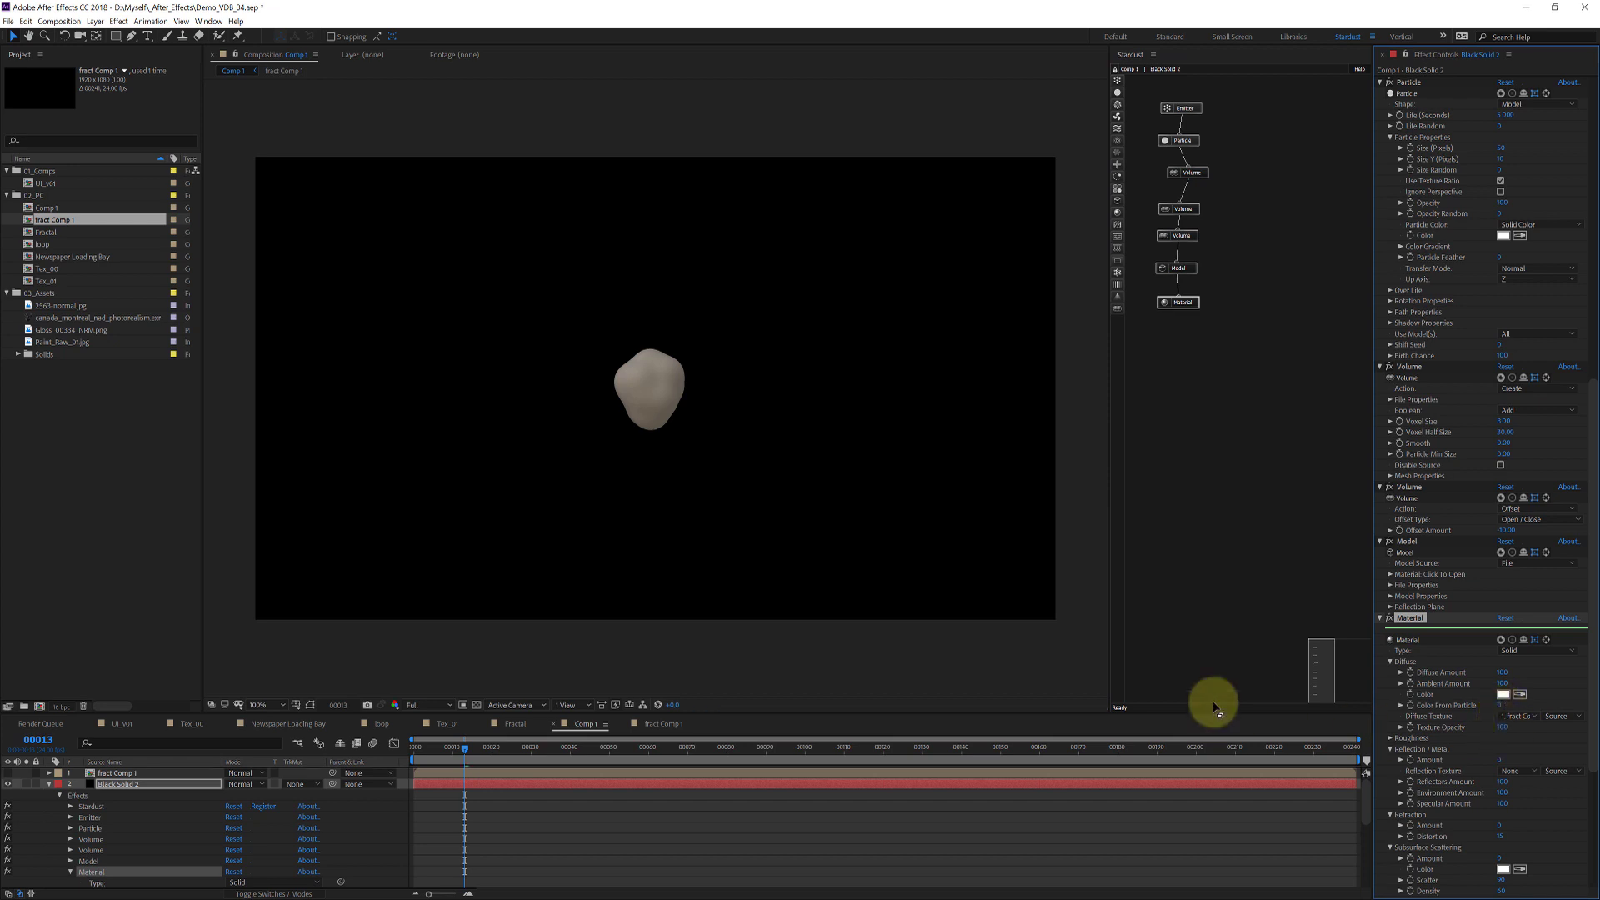
# Step: Advance to frames 43 and 58, then inspect the Volume Mesh and Model properties
pyautogui.click(581, 747)
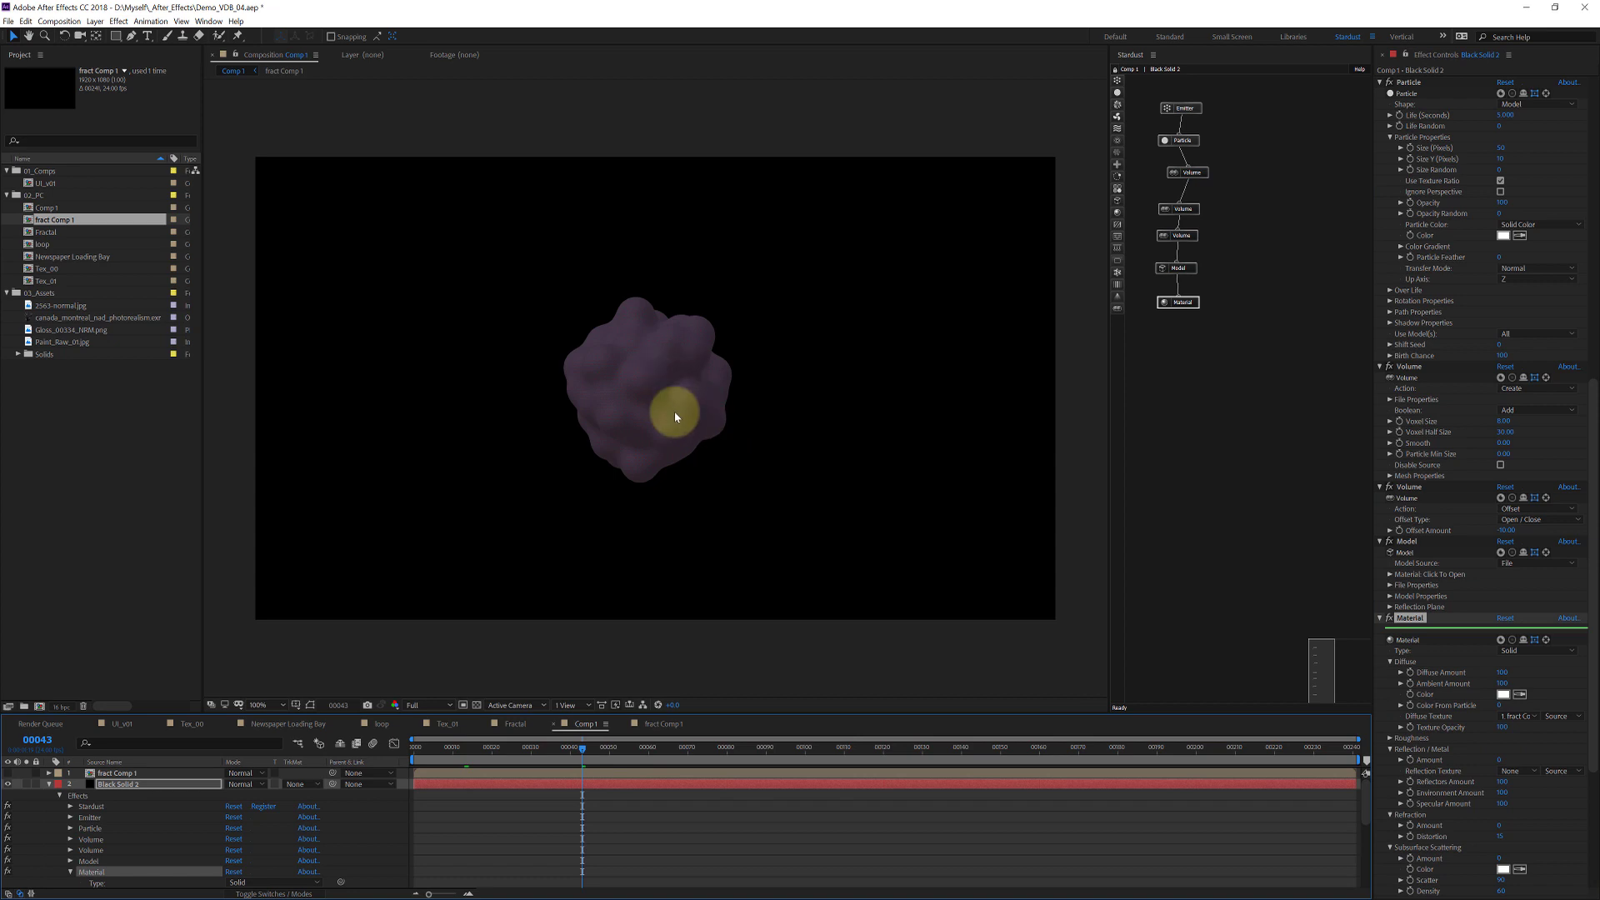
pyautogui.click(639, 746)
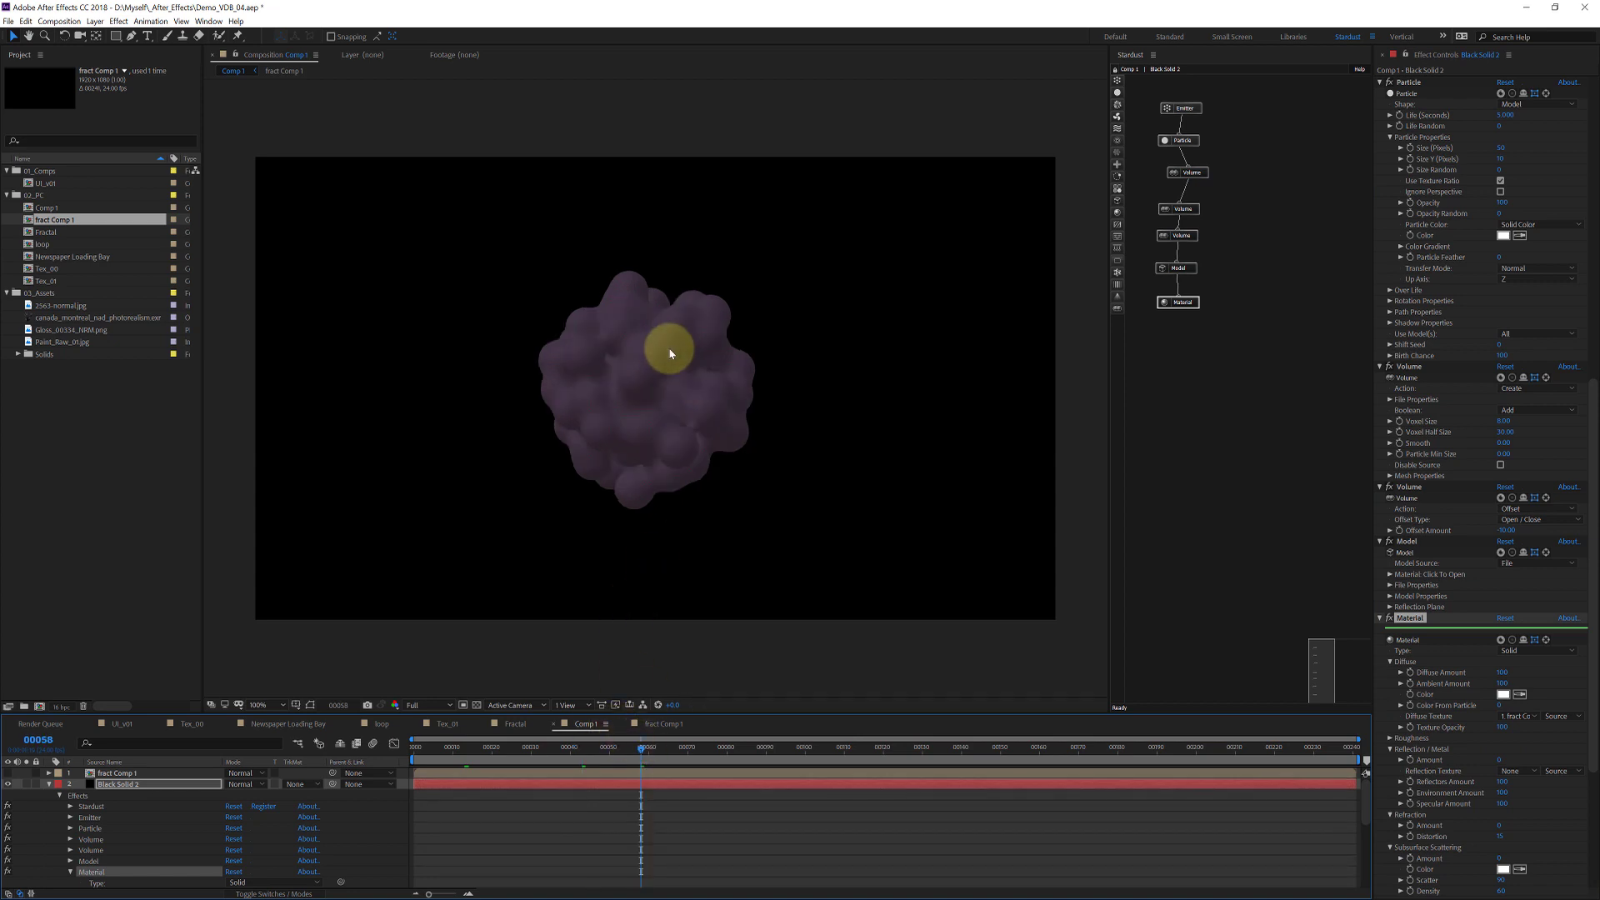
pyautogui.click(1180, 170)
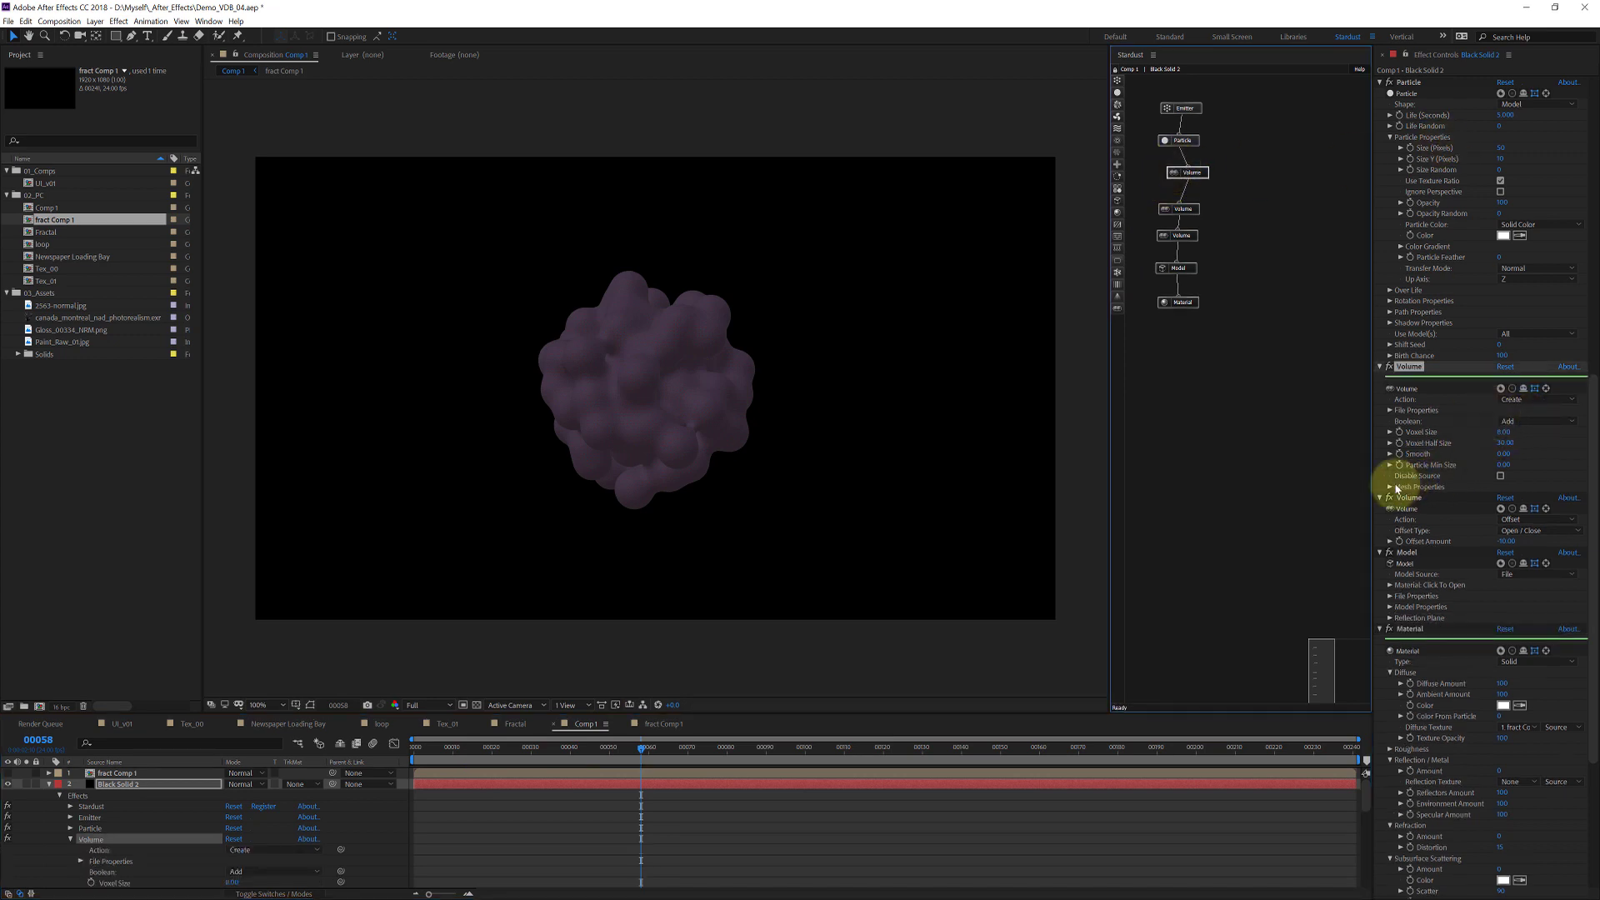
pyautogui.click(1389, 487)
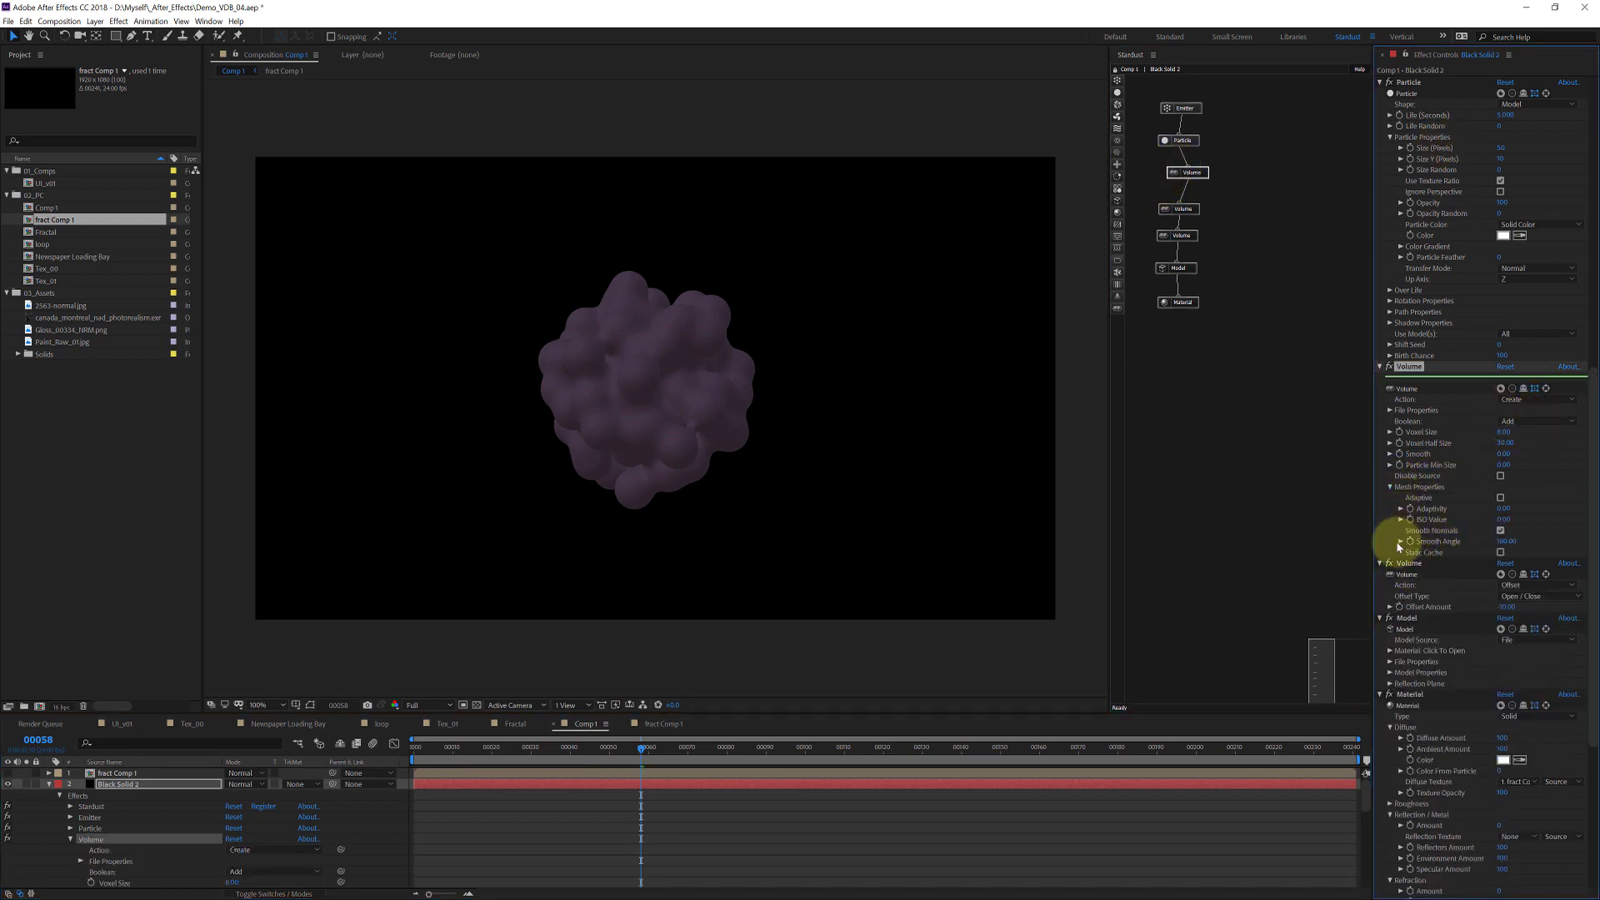
pyautogui.click(1162, 269)
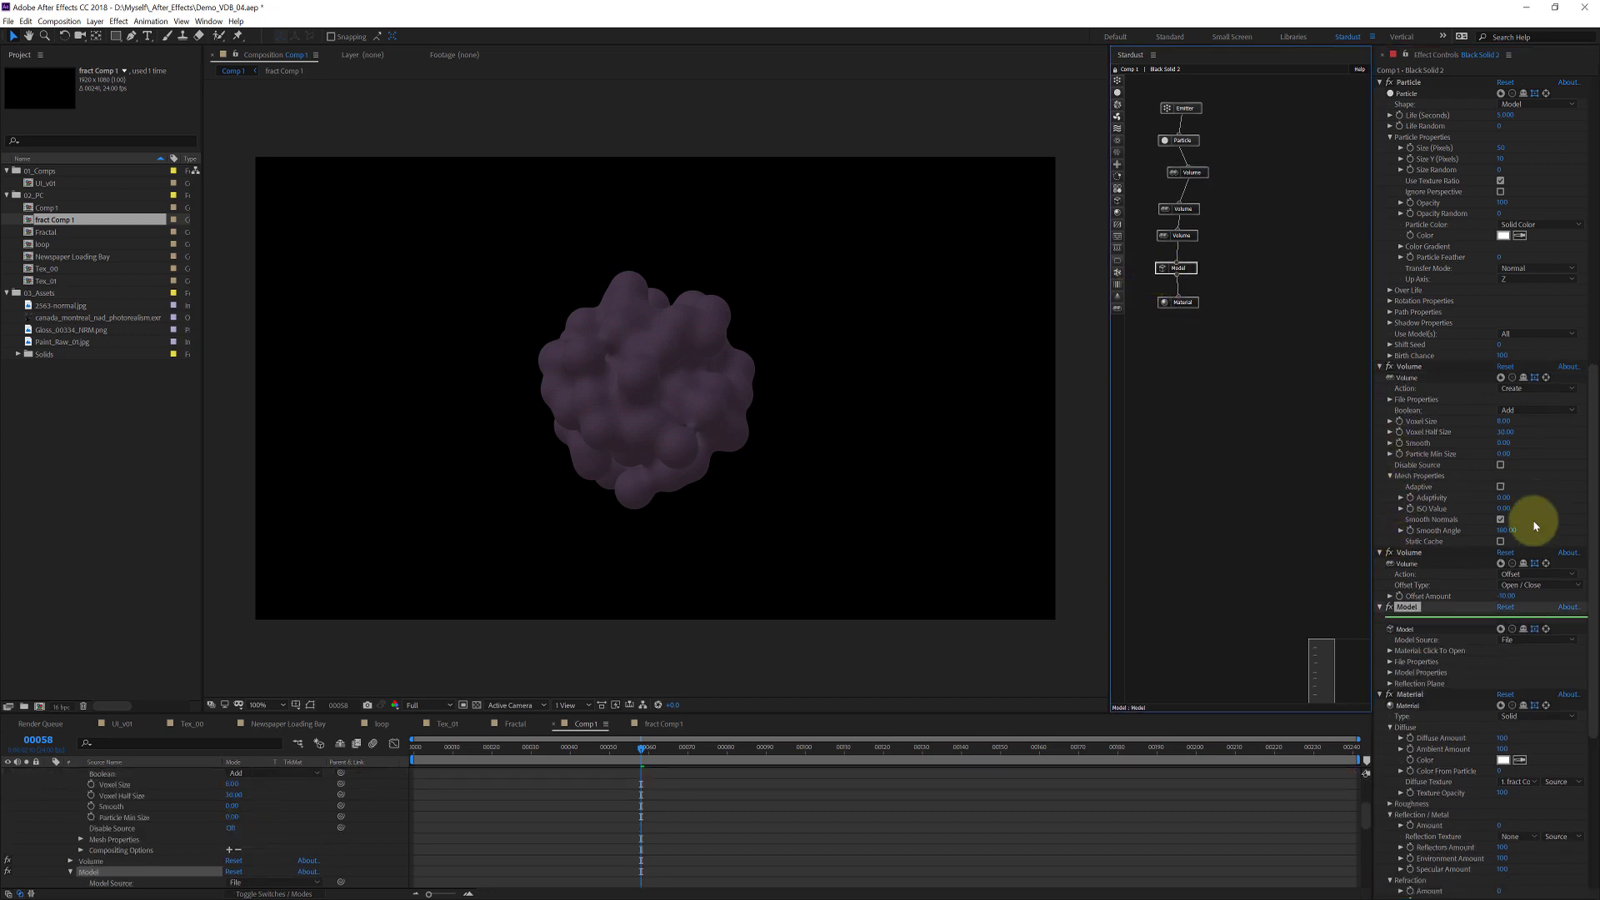
pyautogui.click(1398, 671)
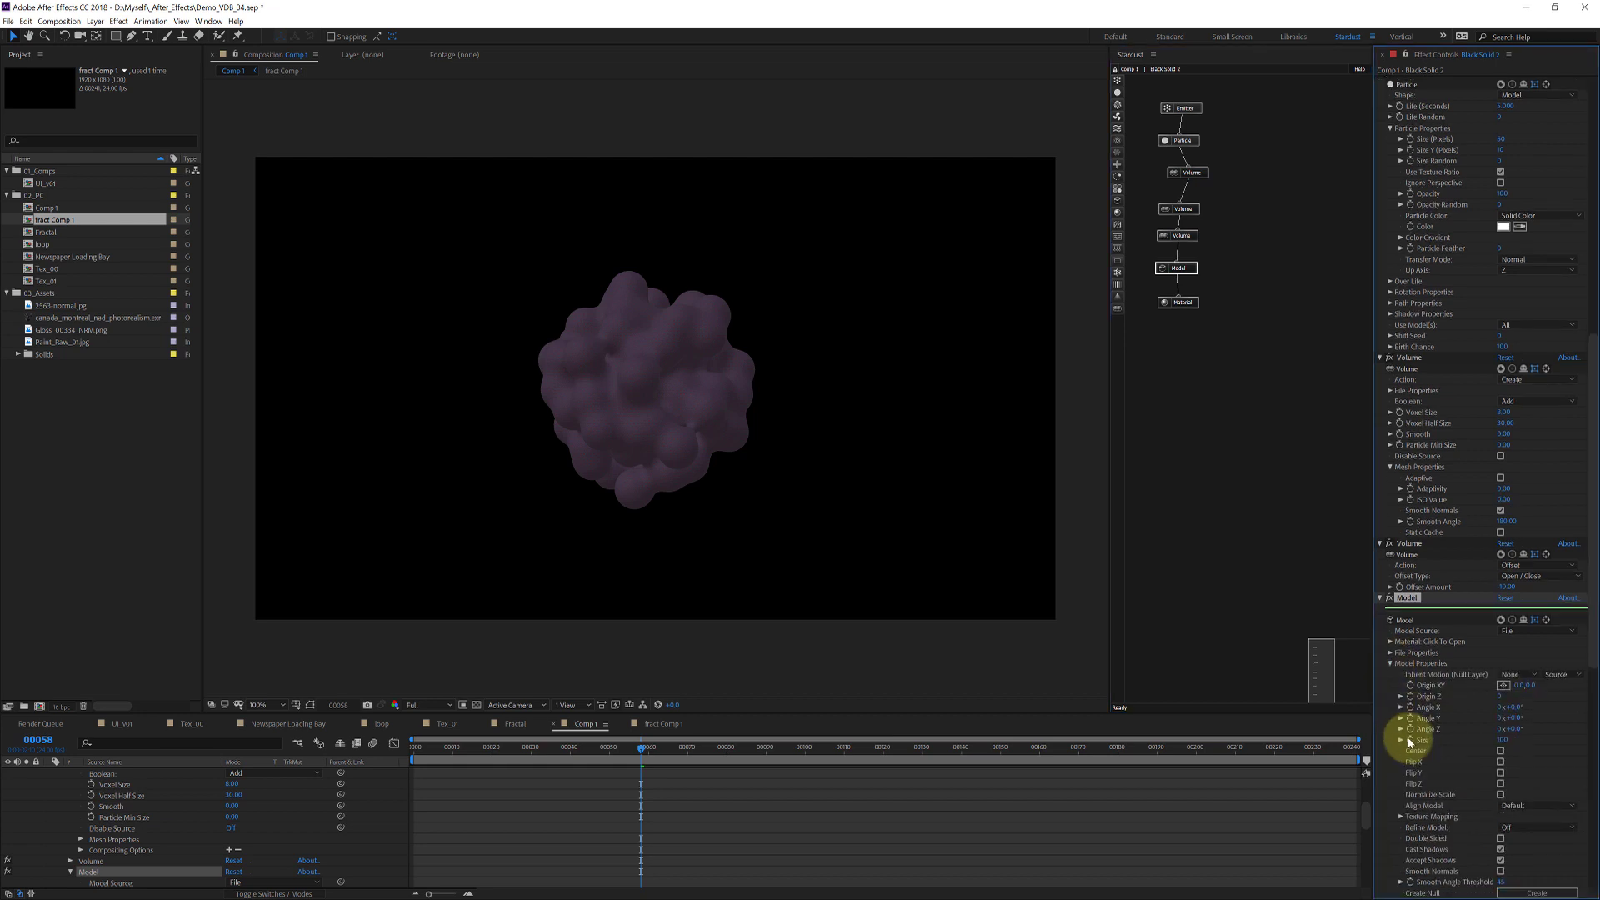
pyautogui.click(1402, 818)
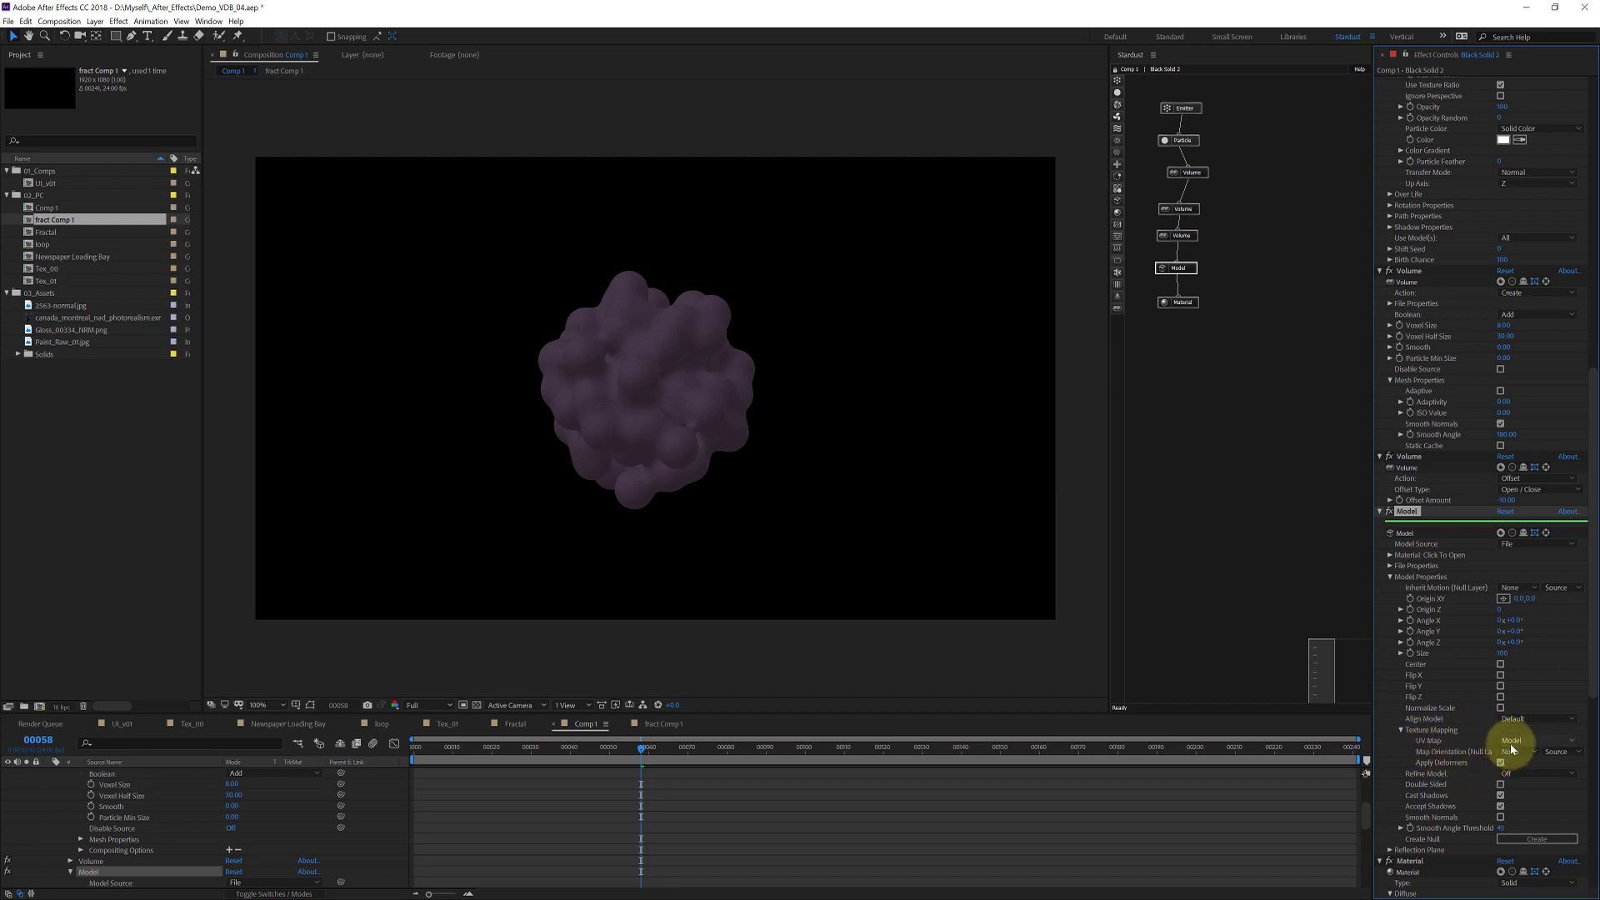
pyautogui.click(1512, 743)
pyautogui.click(1515, 755)
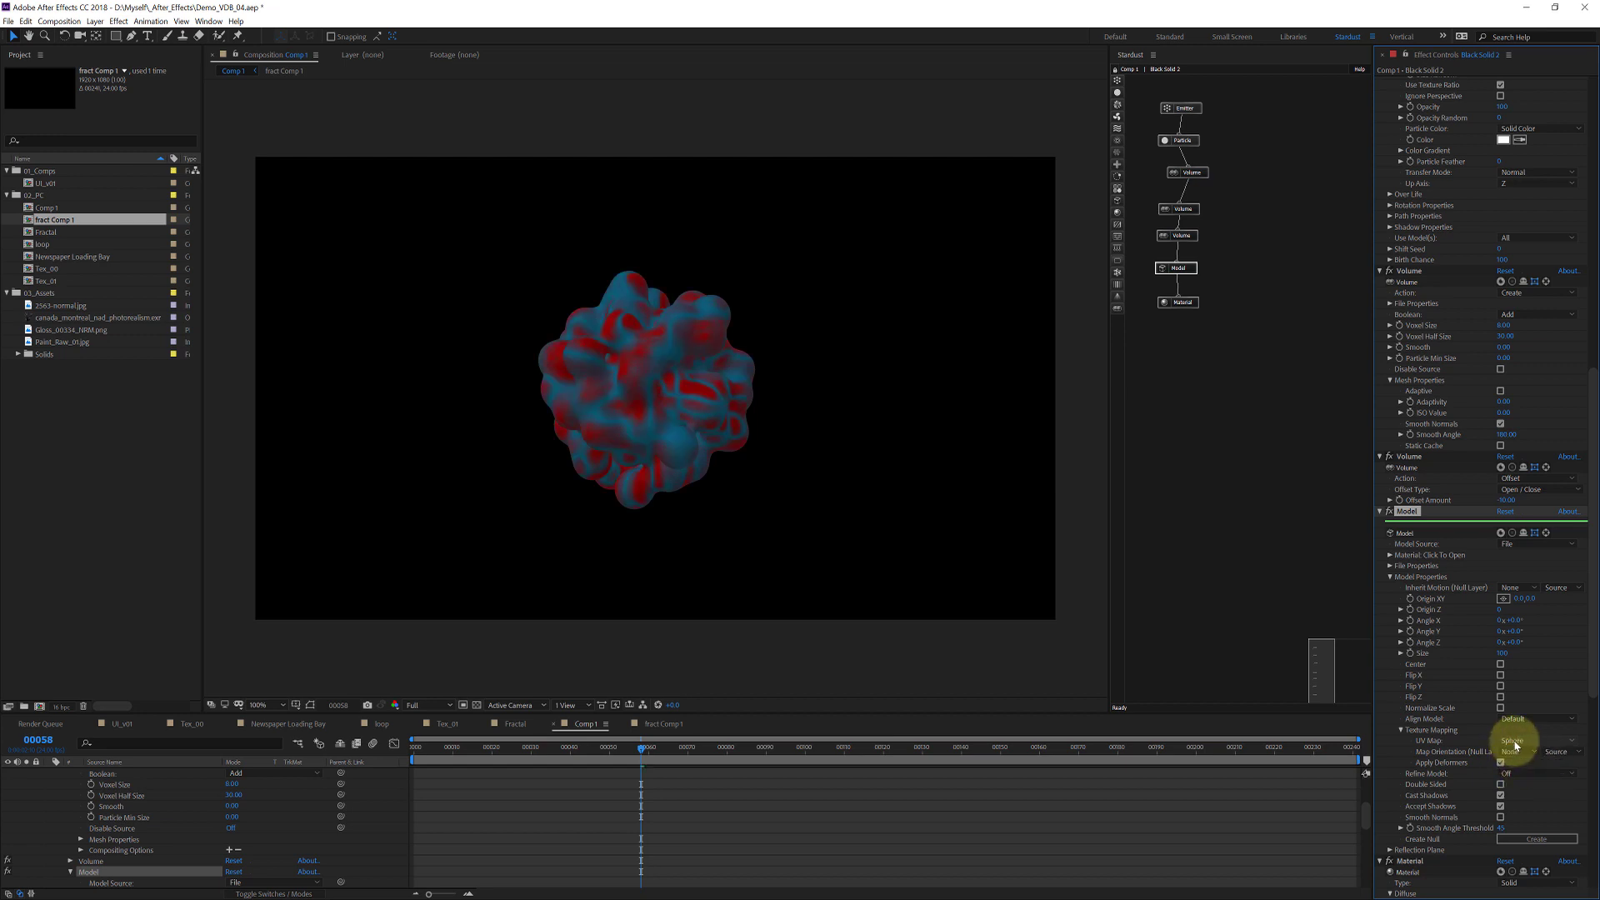
pyautogui.click(1515, 744)
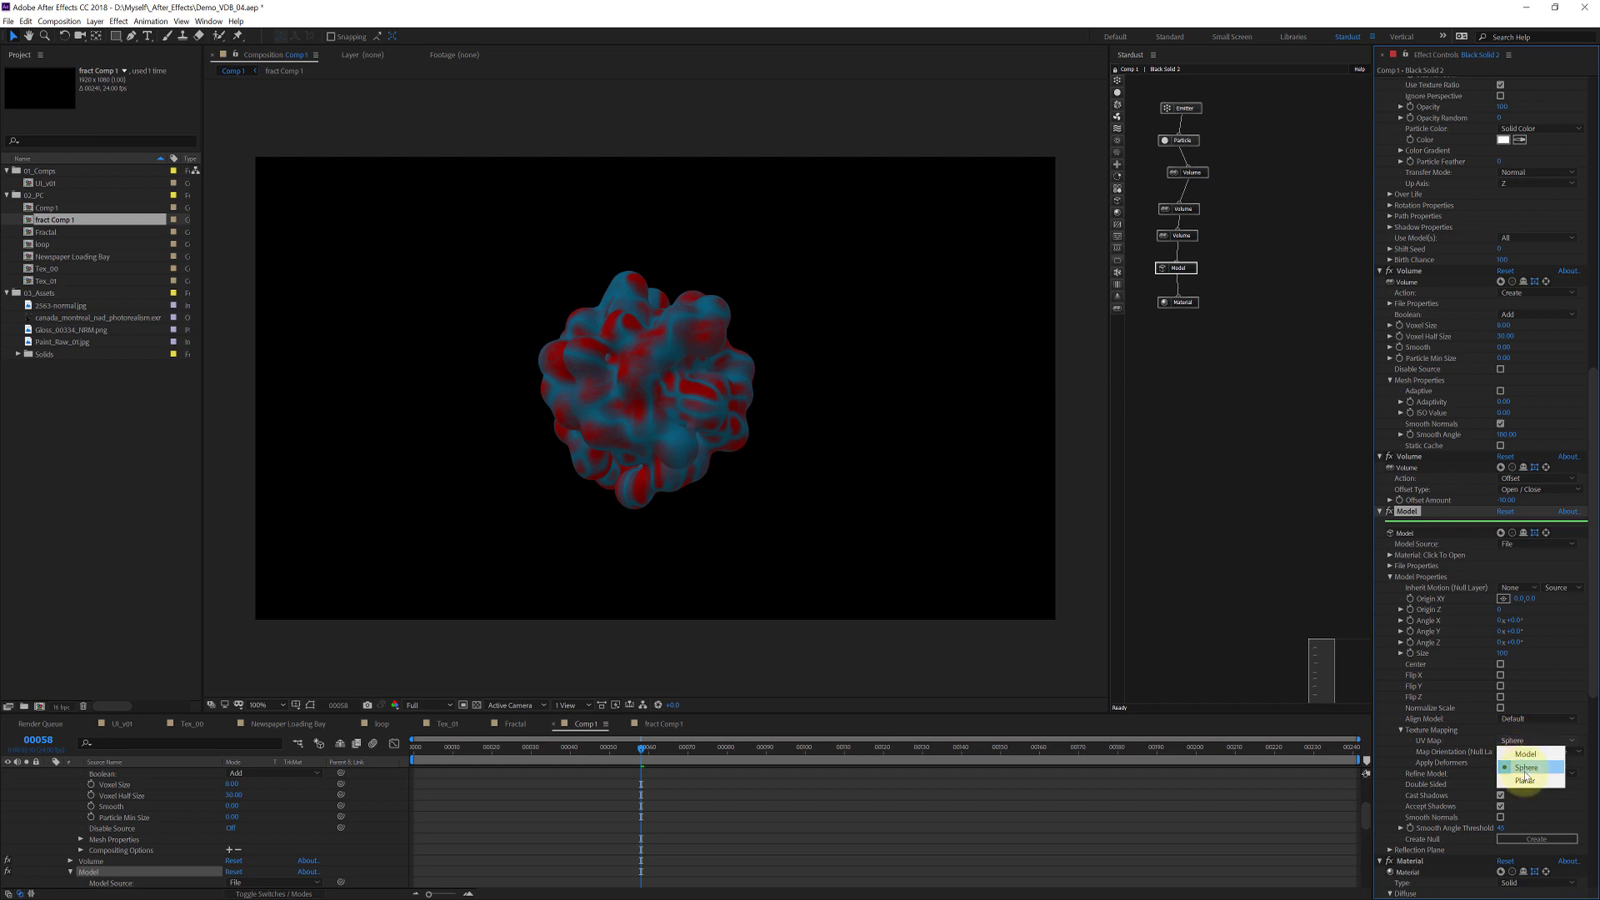
pyautogui.click(1524, 781)
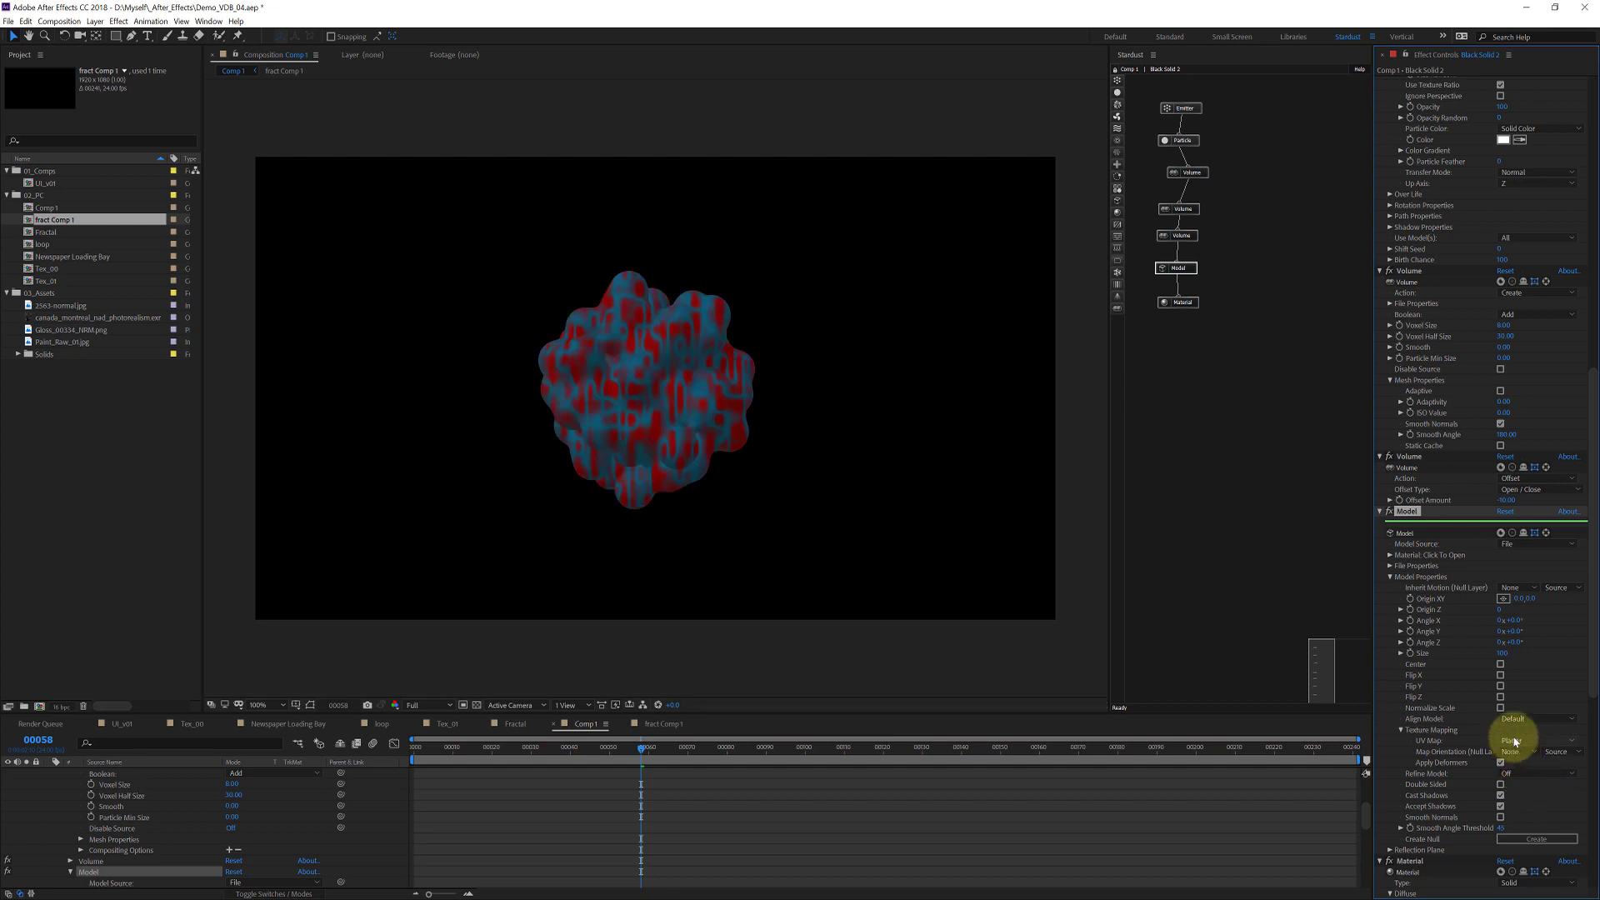
pyautogui.click(1514, 741)
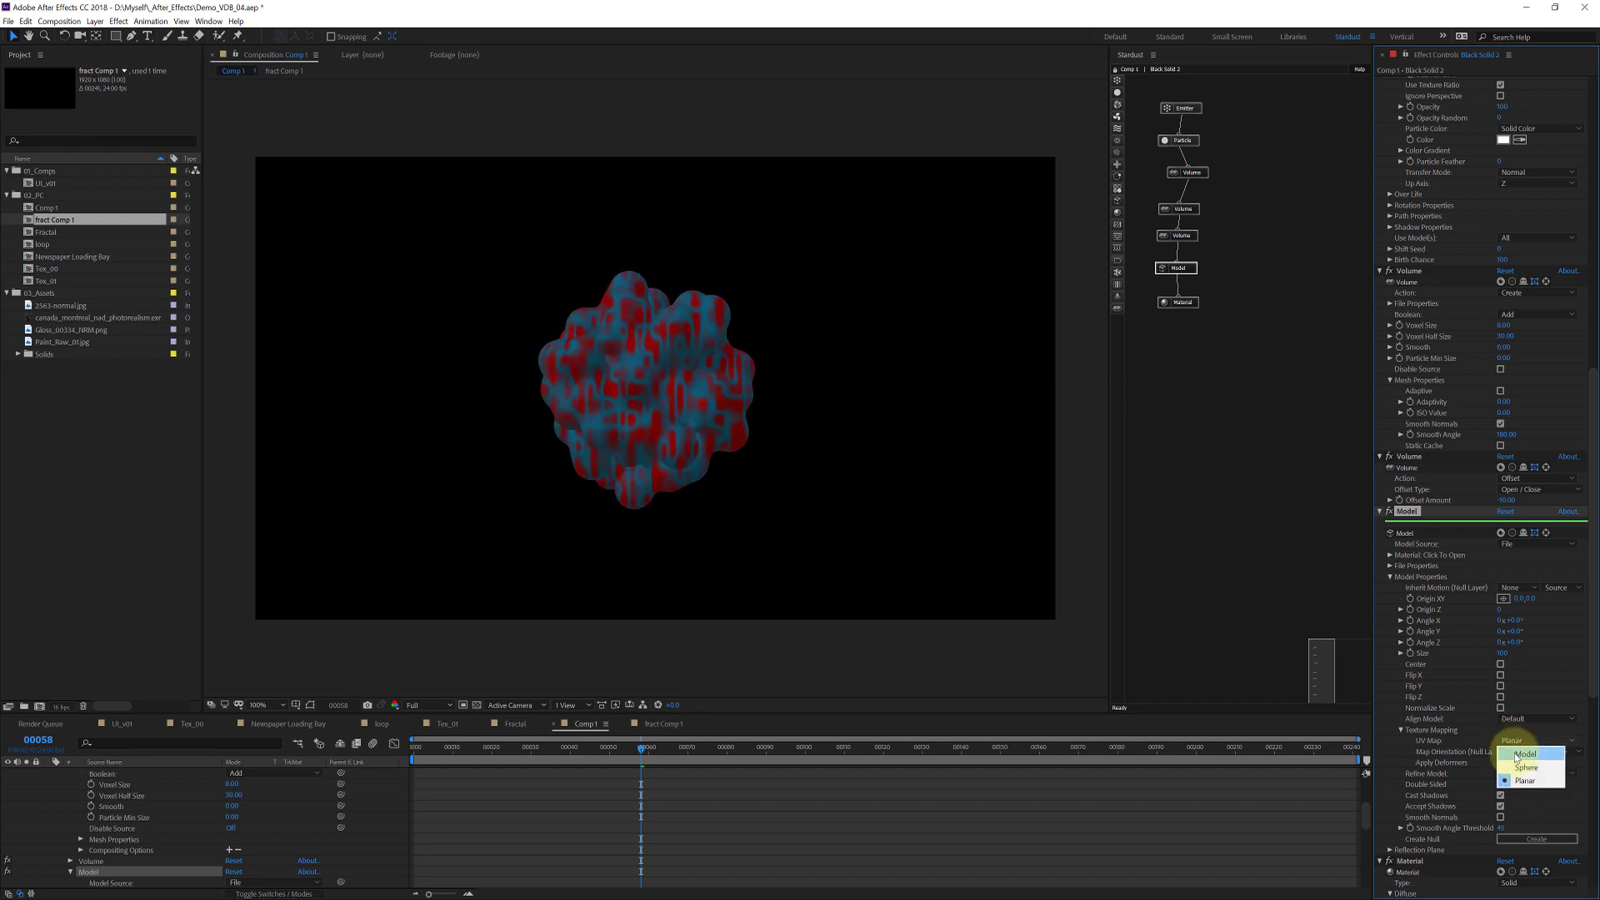
pyautogui.click(1515, 754)
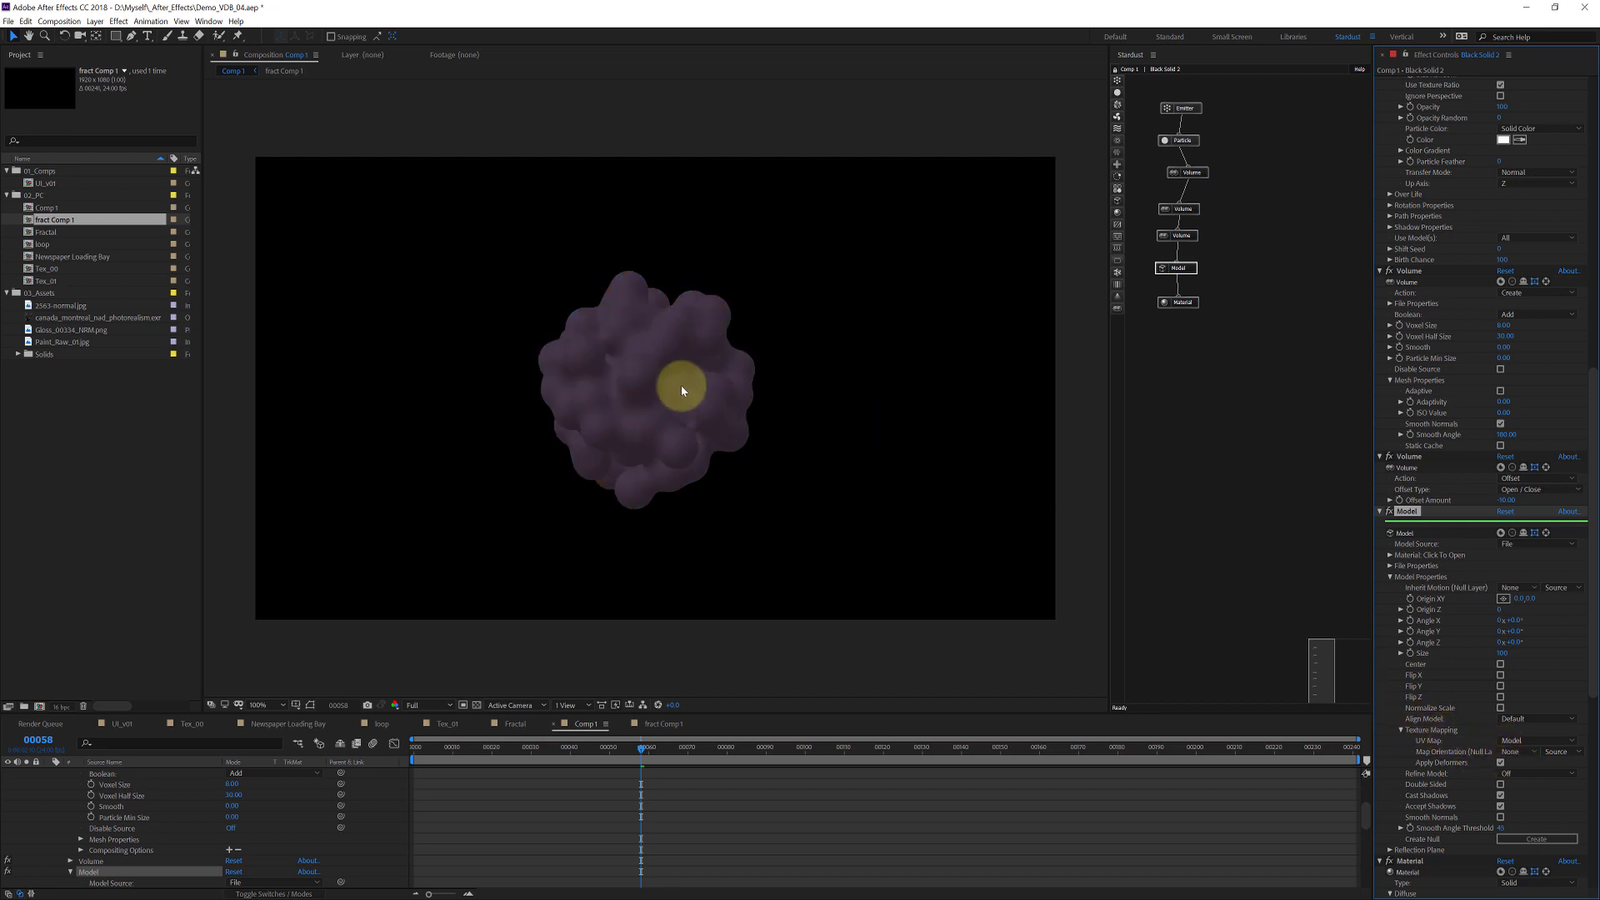
# Step: Try Voxel Size 24, then 30, on the first Volume
pyautogui.click(1180, 176)
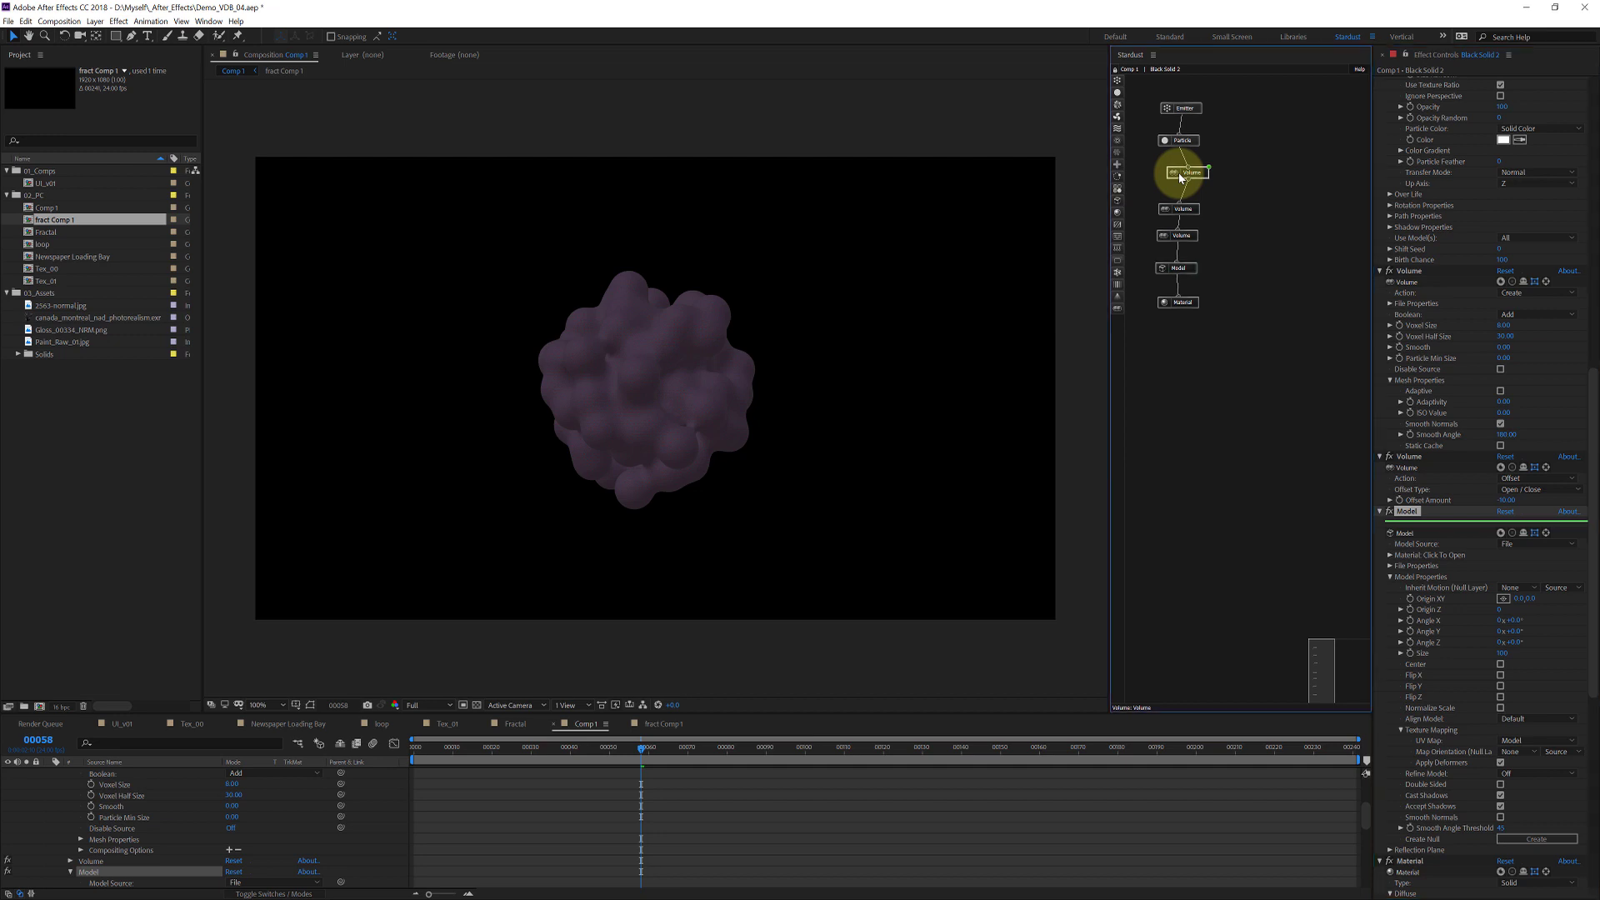
pyautogui.click(1504, 336)
pyautogui.write('24')
pyautogui.press('Return')
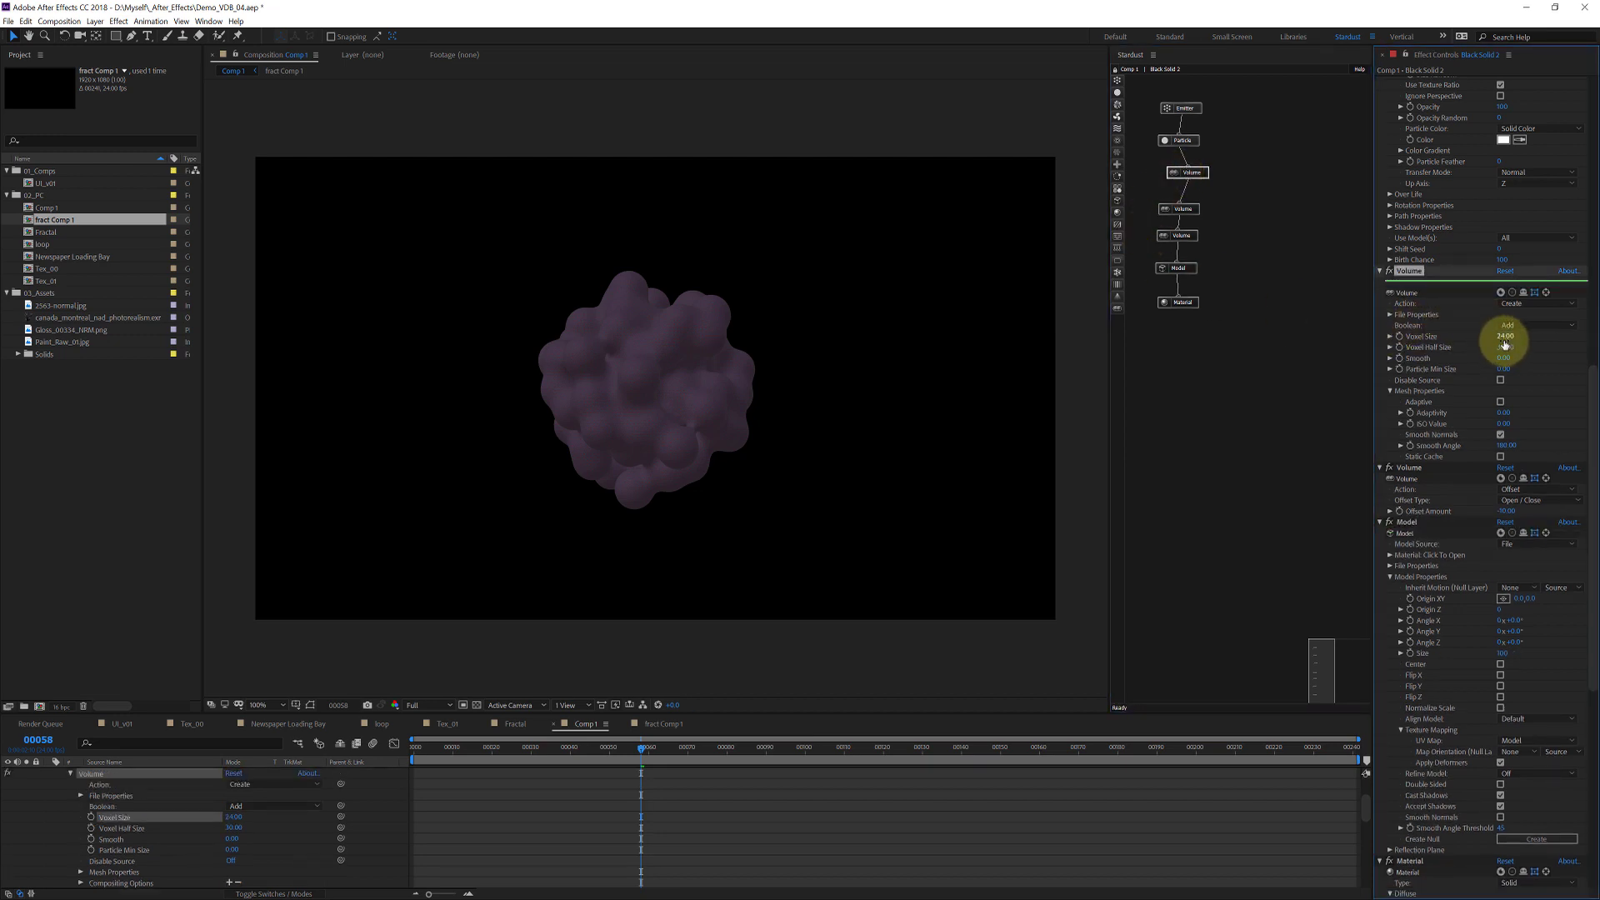
pyautogui.click(1504, 337)
pyautogui.click(1504, 345)
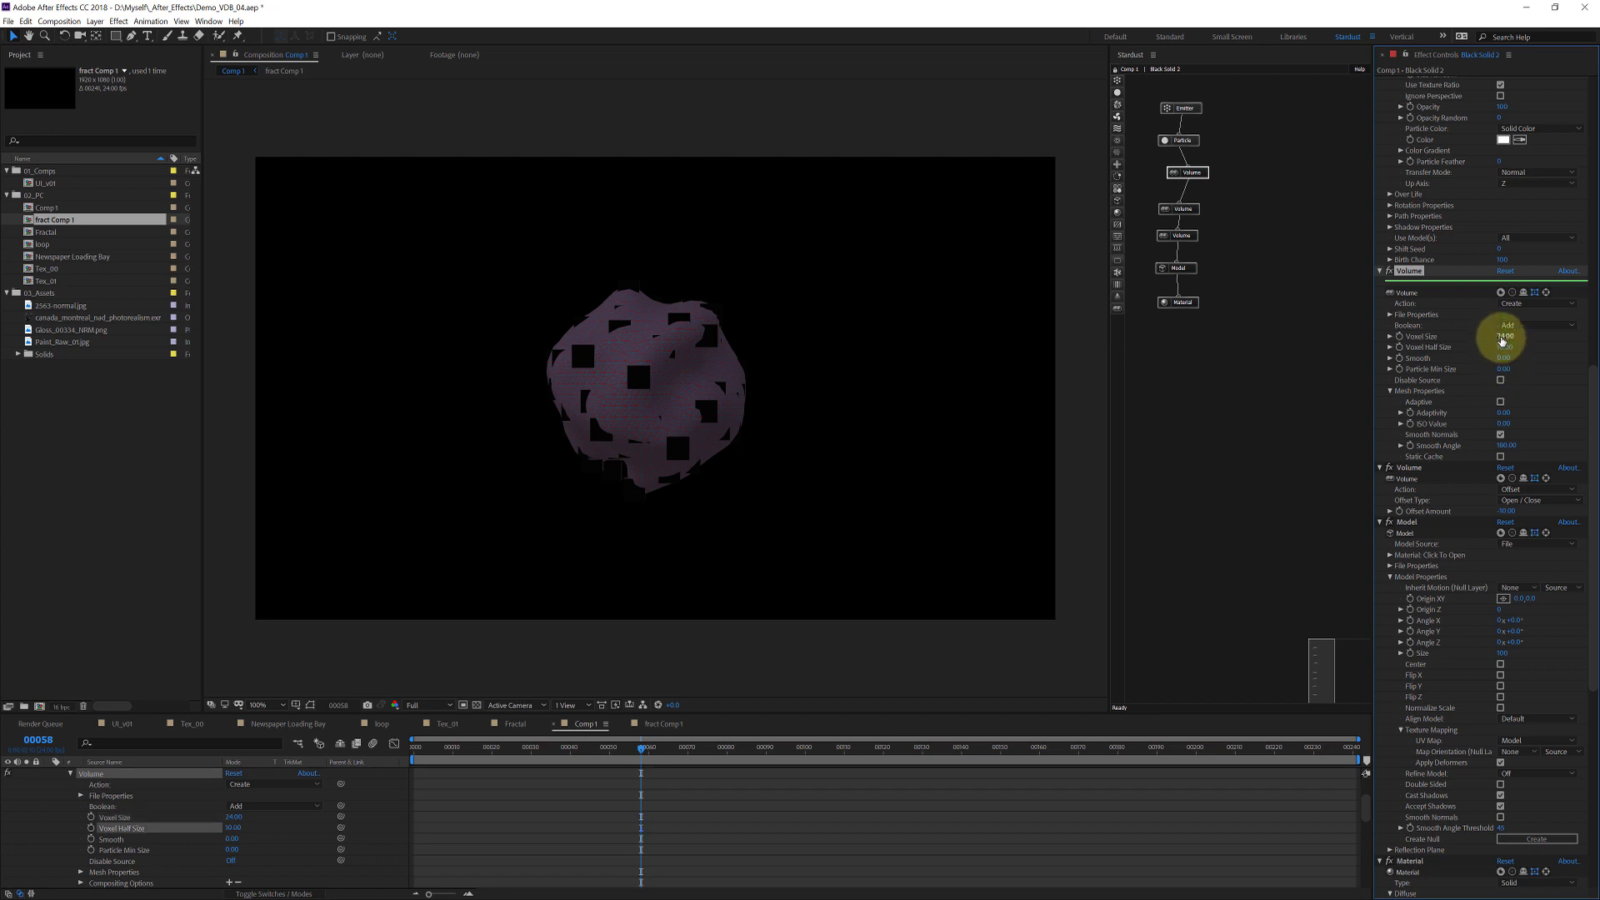
pyautogui.click(1503, 337)
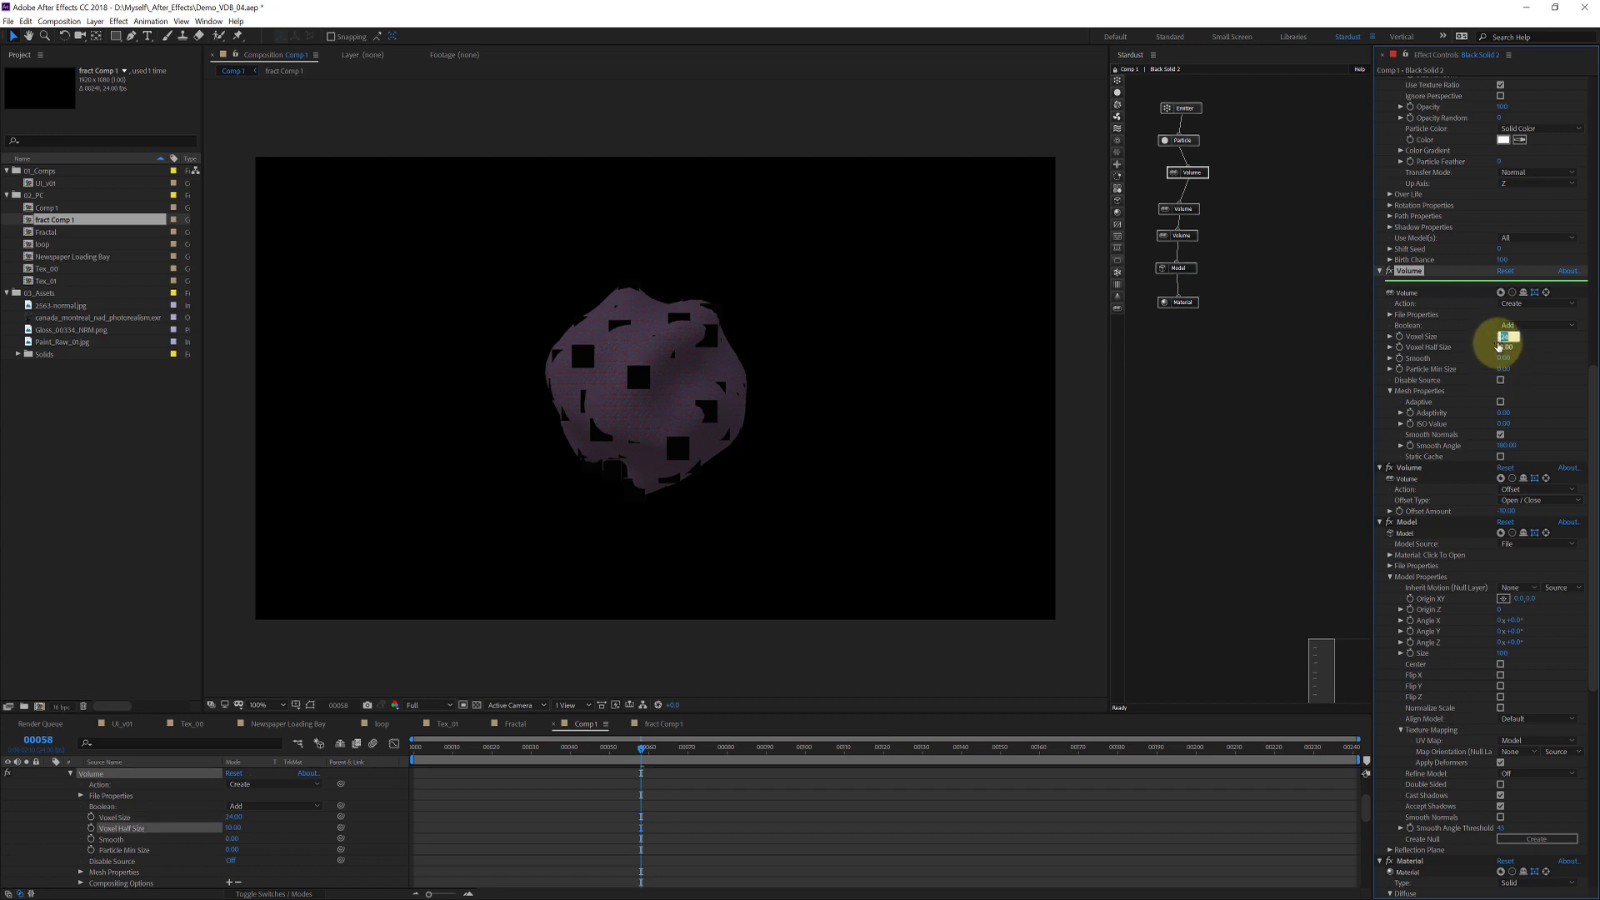
pyautogui.write('30')
pyautogui.press('Return')
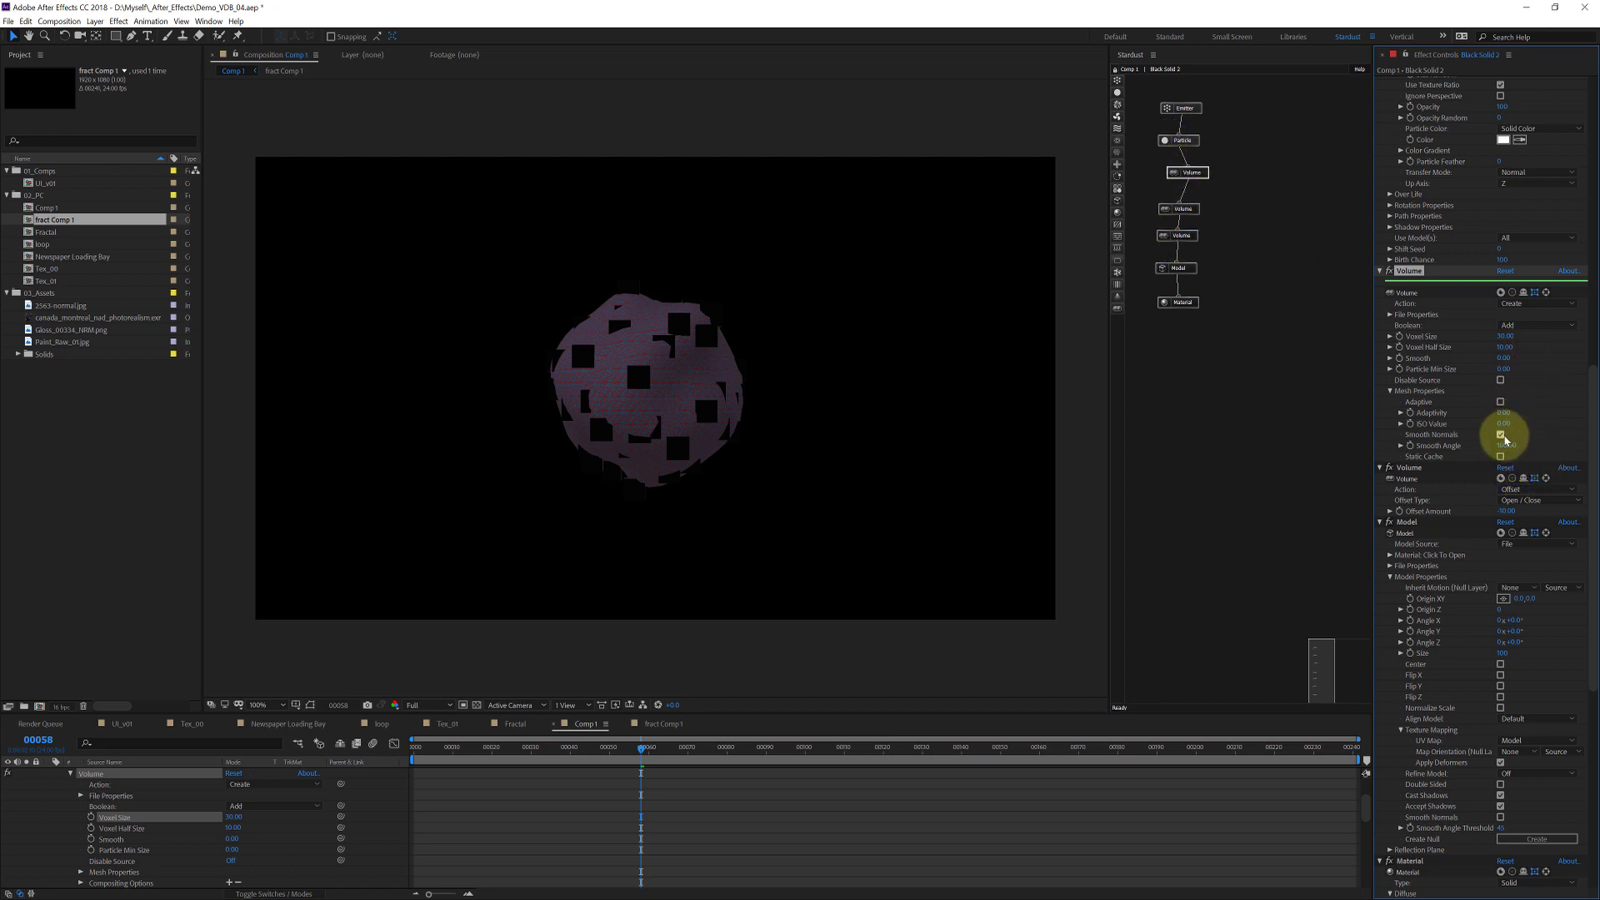
# Step: Turn on Disable Source and raise the Voxel Size to 60 and beyond
pyautogui.click(1500, 381)
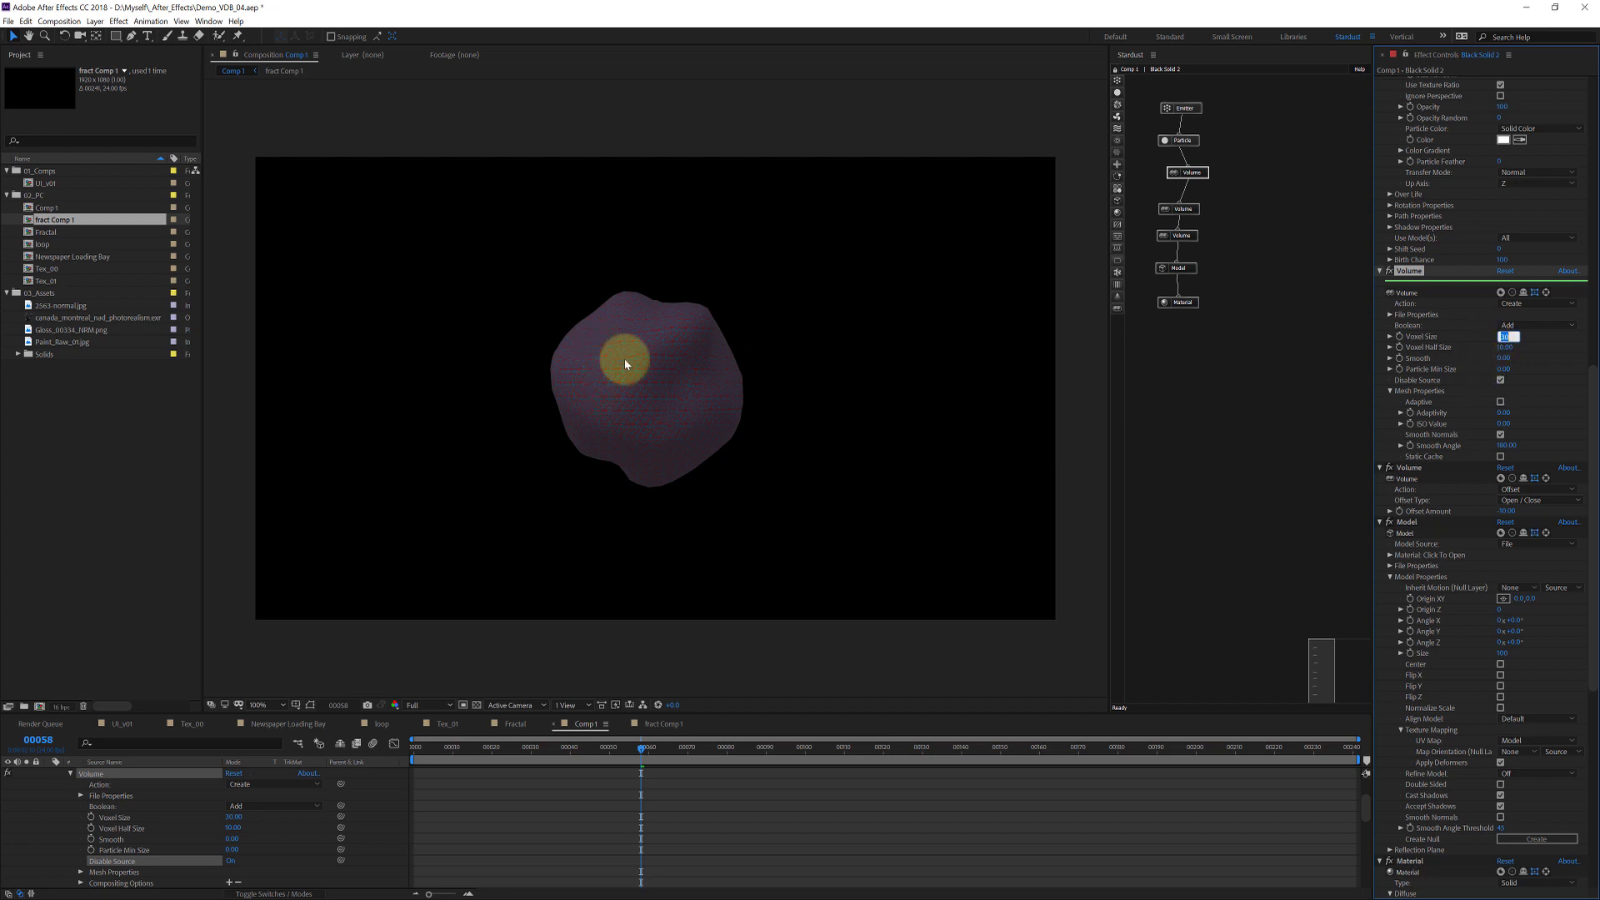
pyautogui.press('Return')
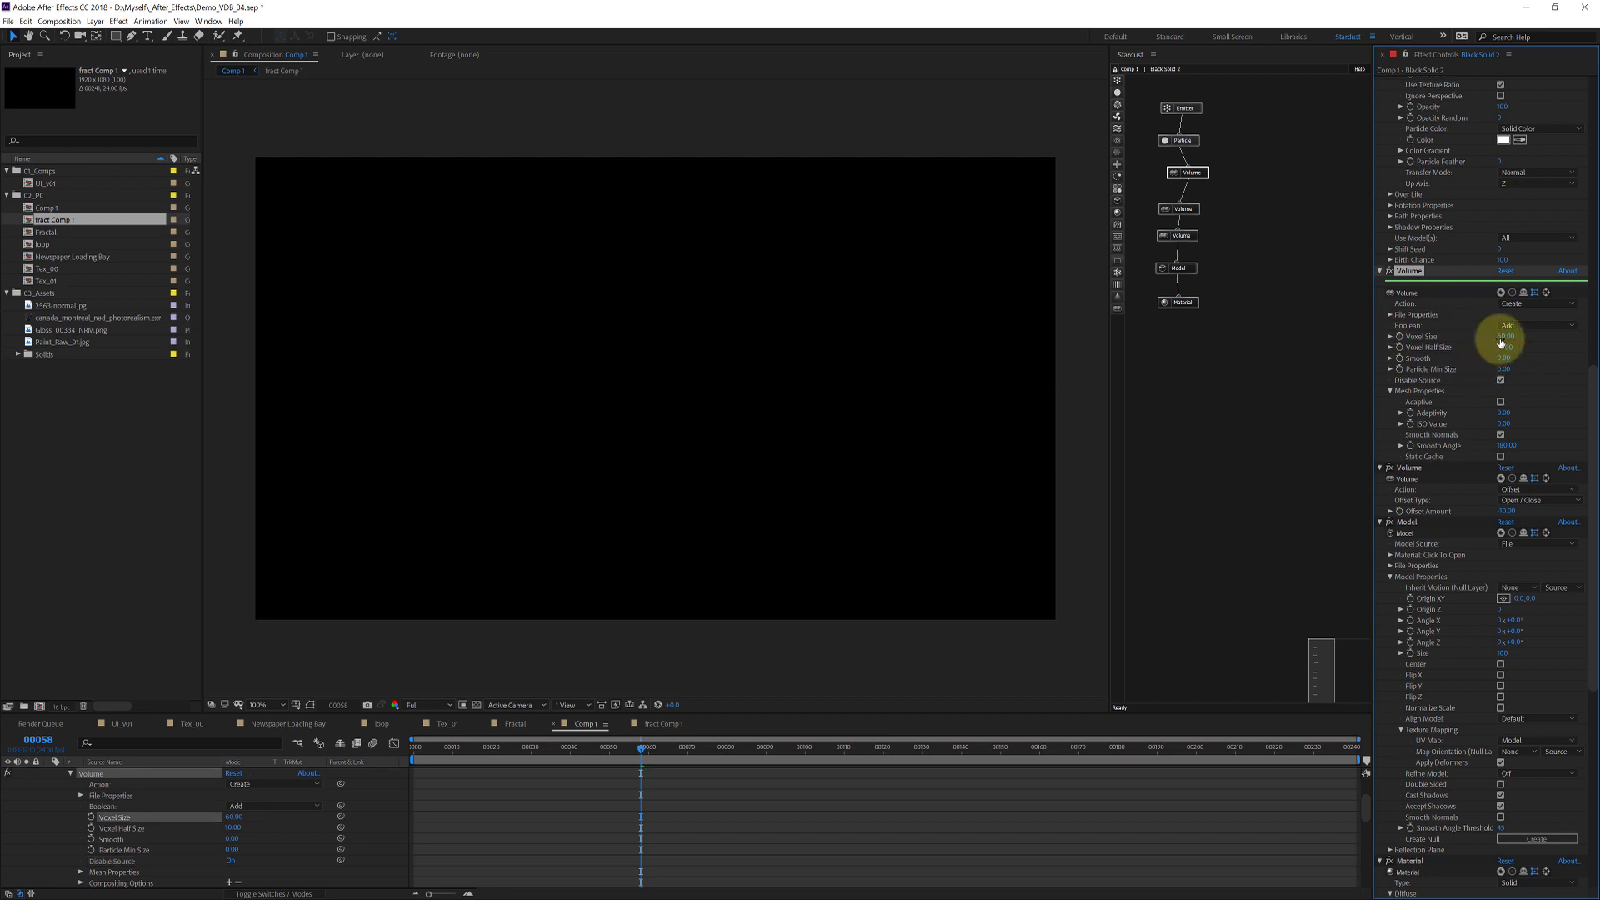
pyautogui.moveTo(1482, 337); pyautogui.dragTo(1498, 336)
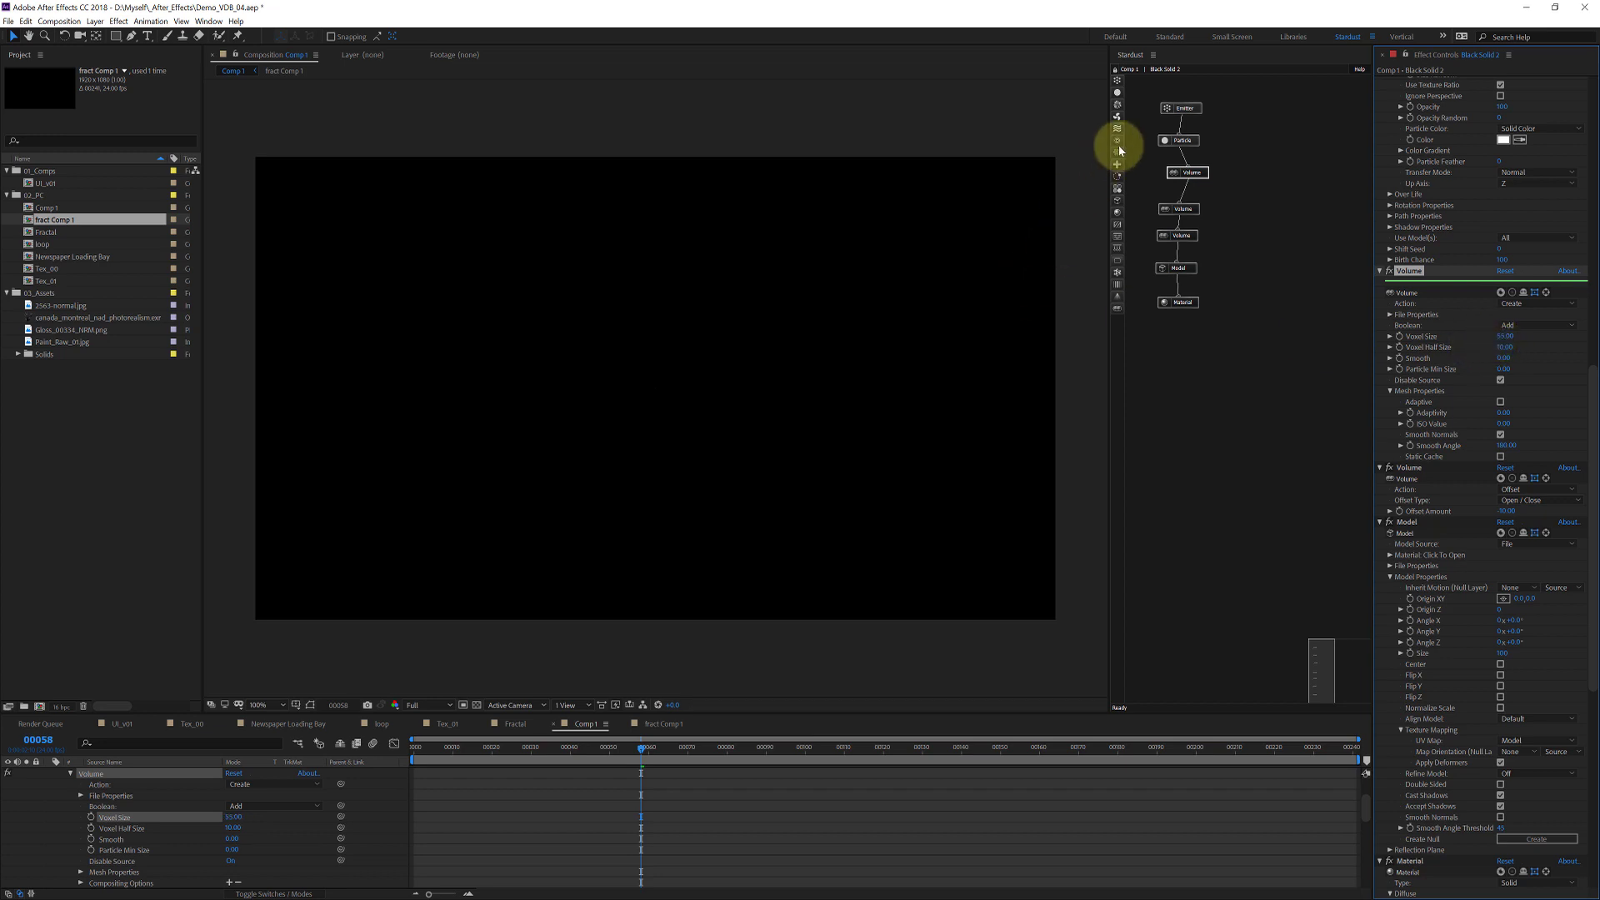
# Step: Enlarge the particle Size and adjust the Volume's Voxel Size again
pyautogui.click(1170, 138)
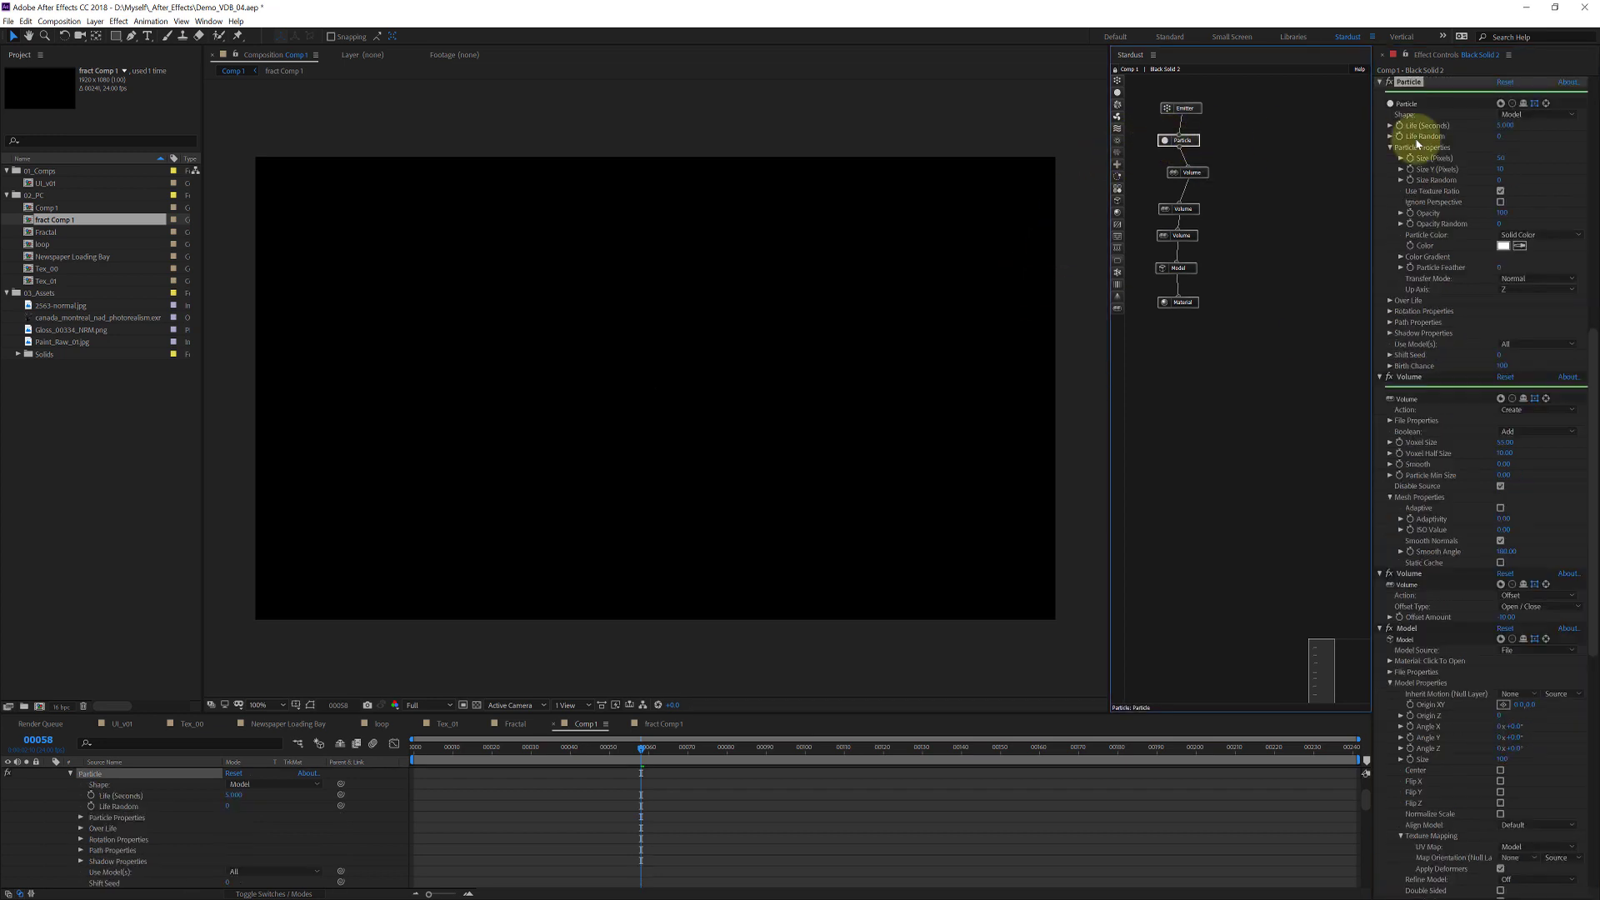
pyautogui.click(1503, 159)
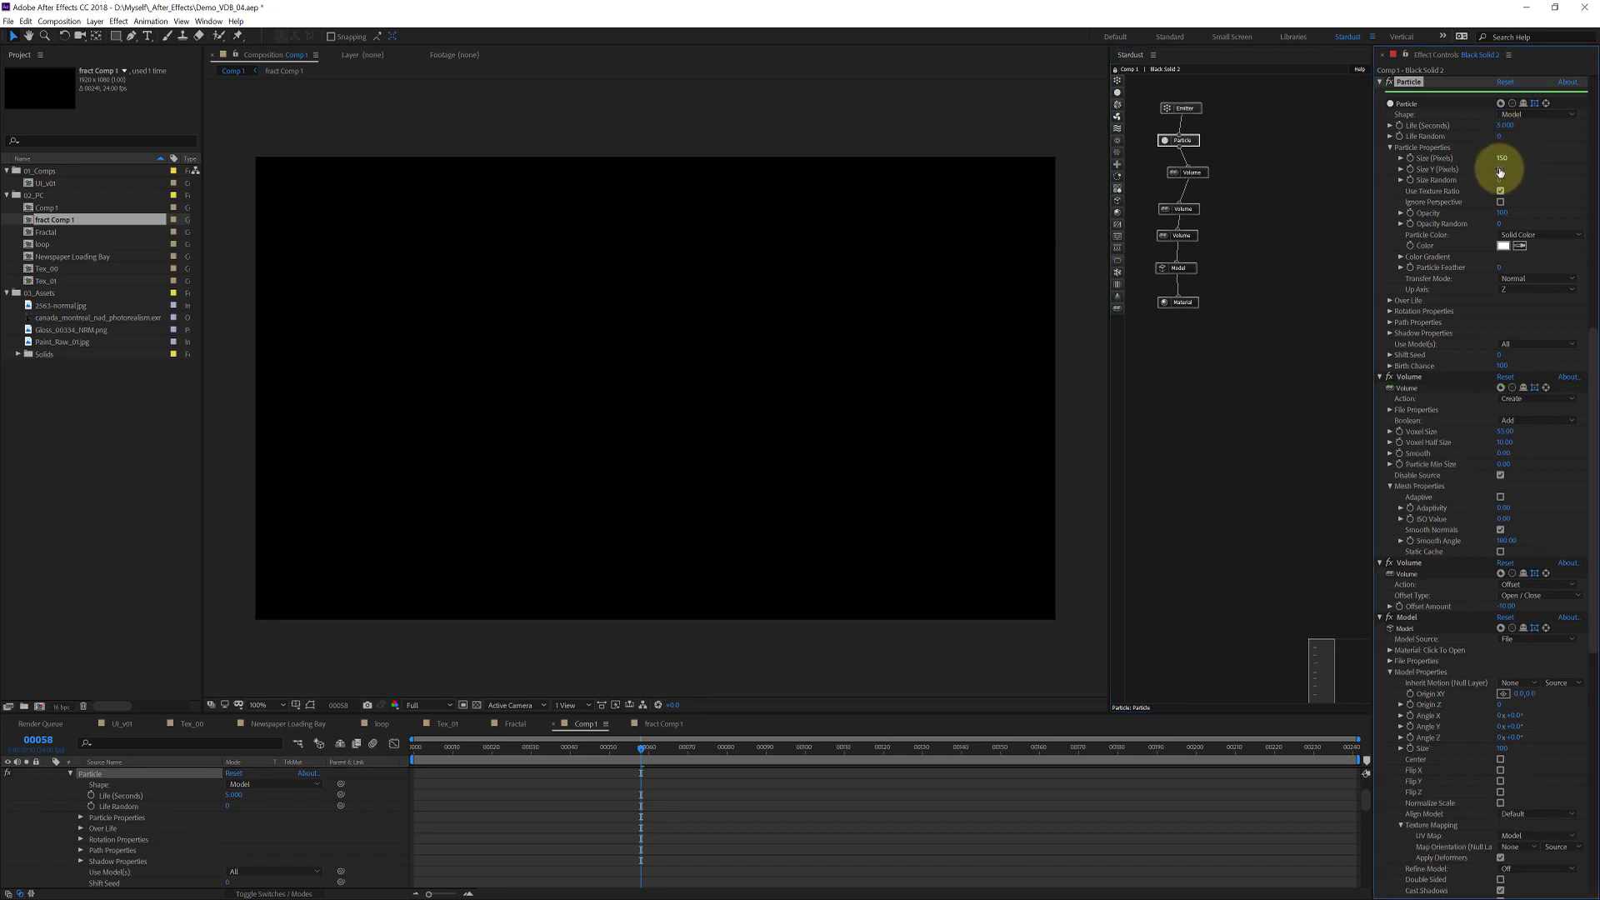
pyautogui.press('Return')
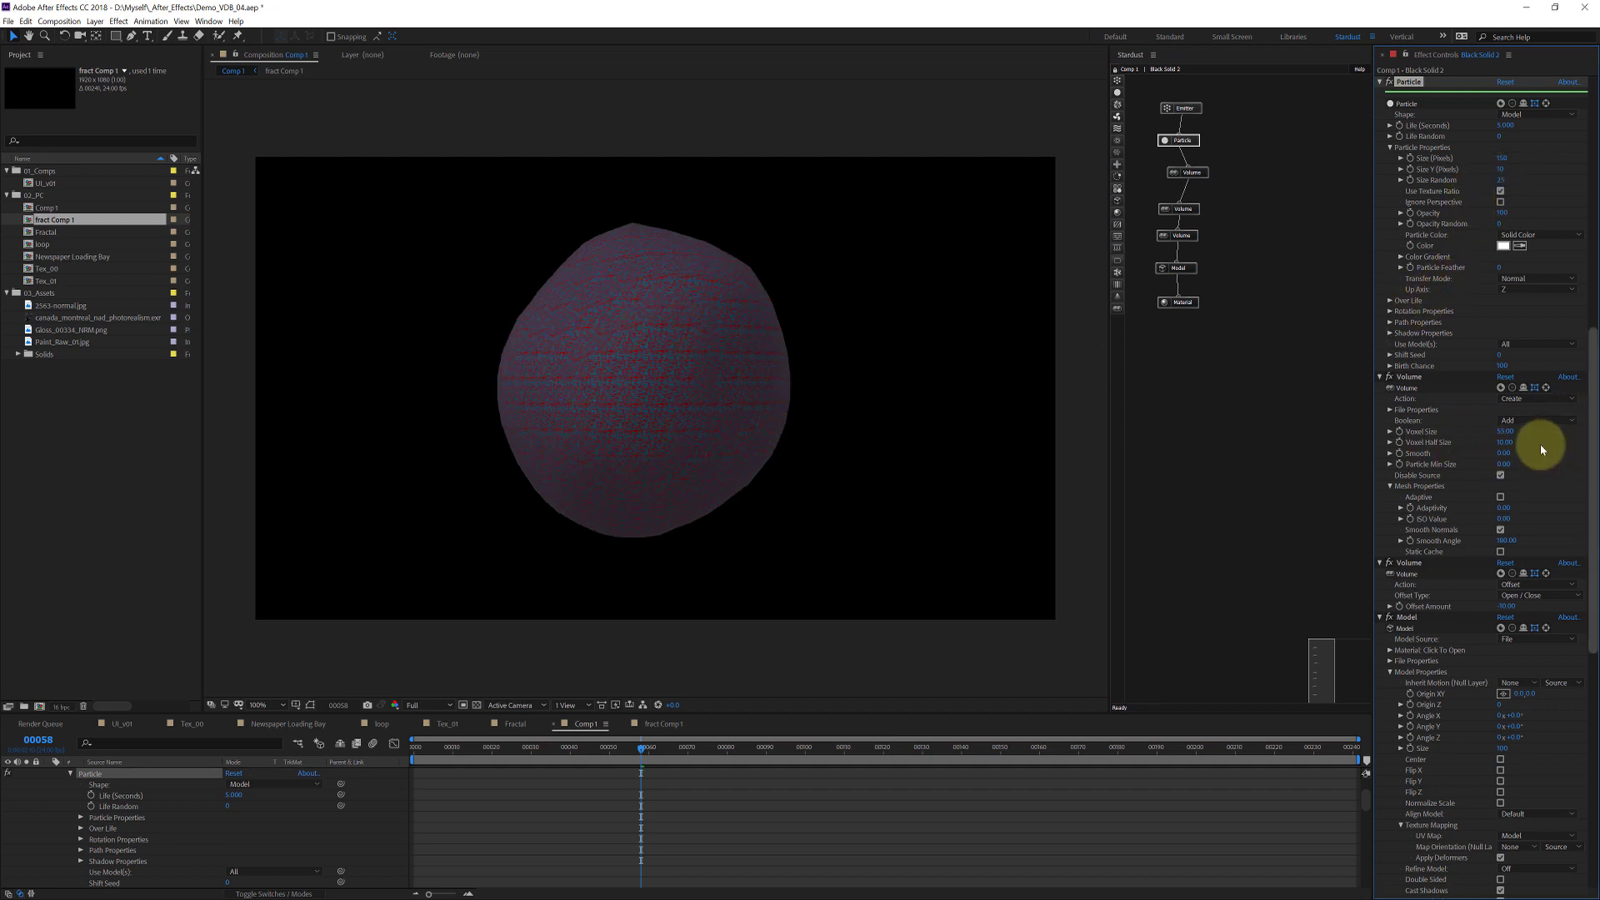
pyautogui.press('Return')
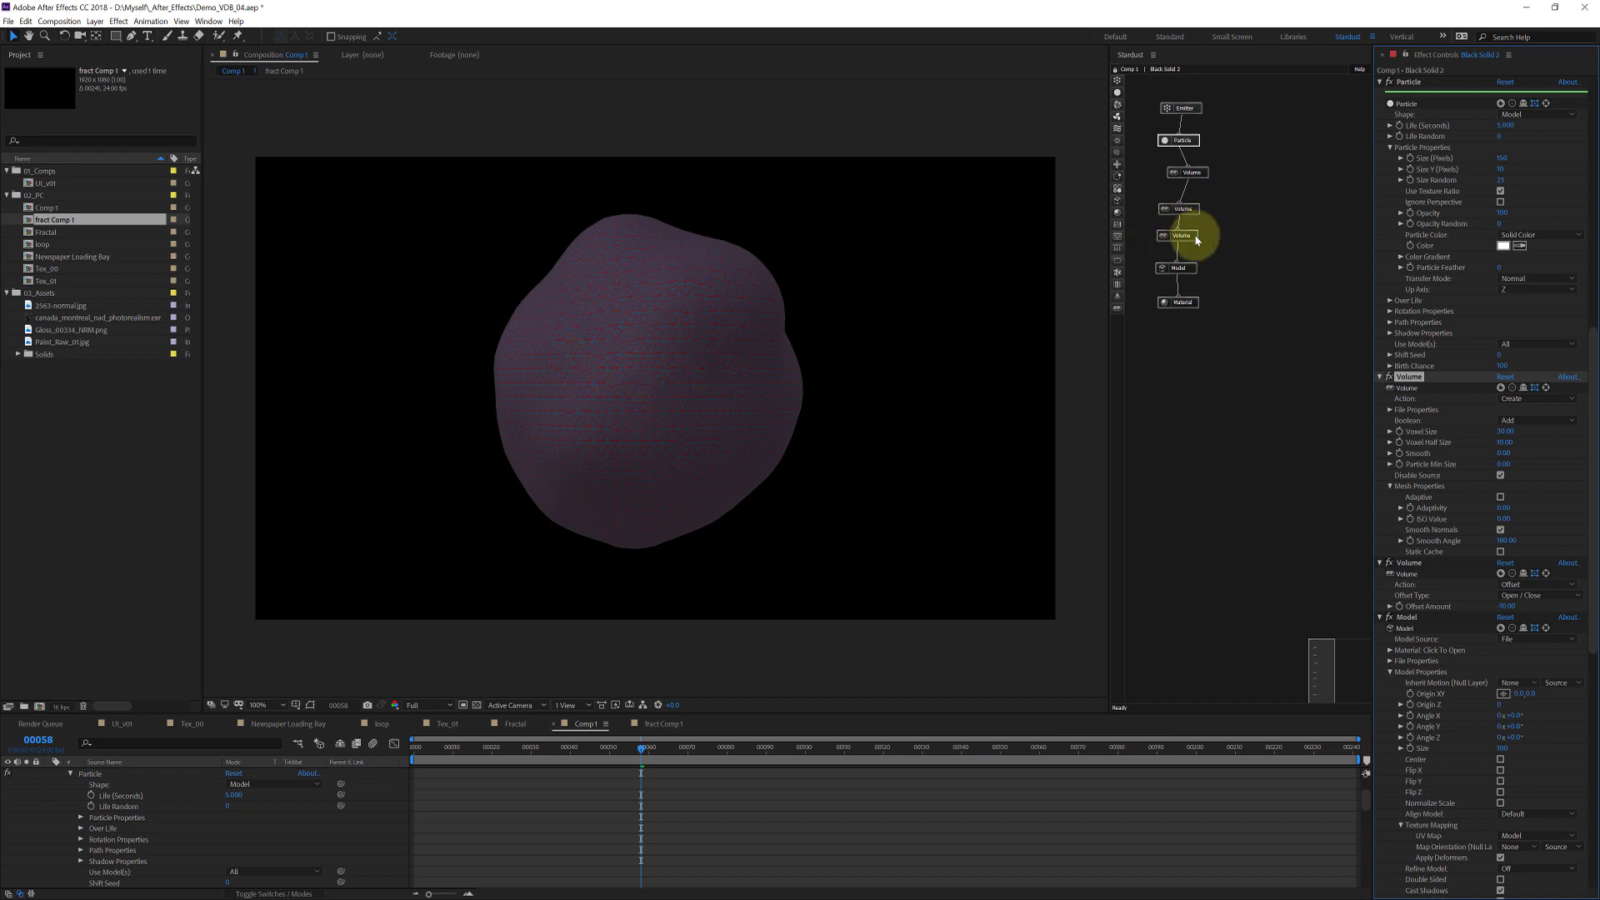
# Step: Use fract Comp 1 as the Material's Emissive Texture with Emissive Amount 75
pyautogui.click(1179, 301)
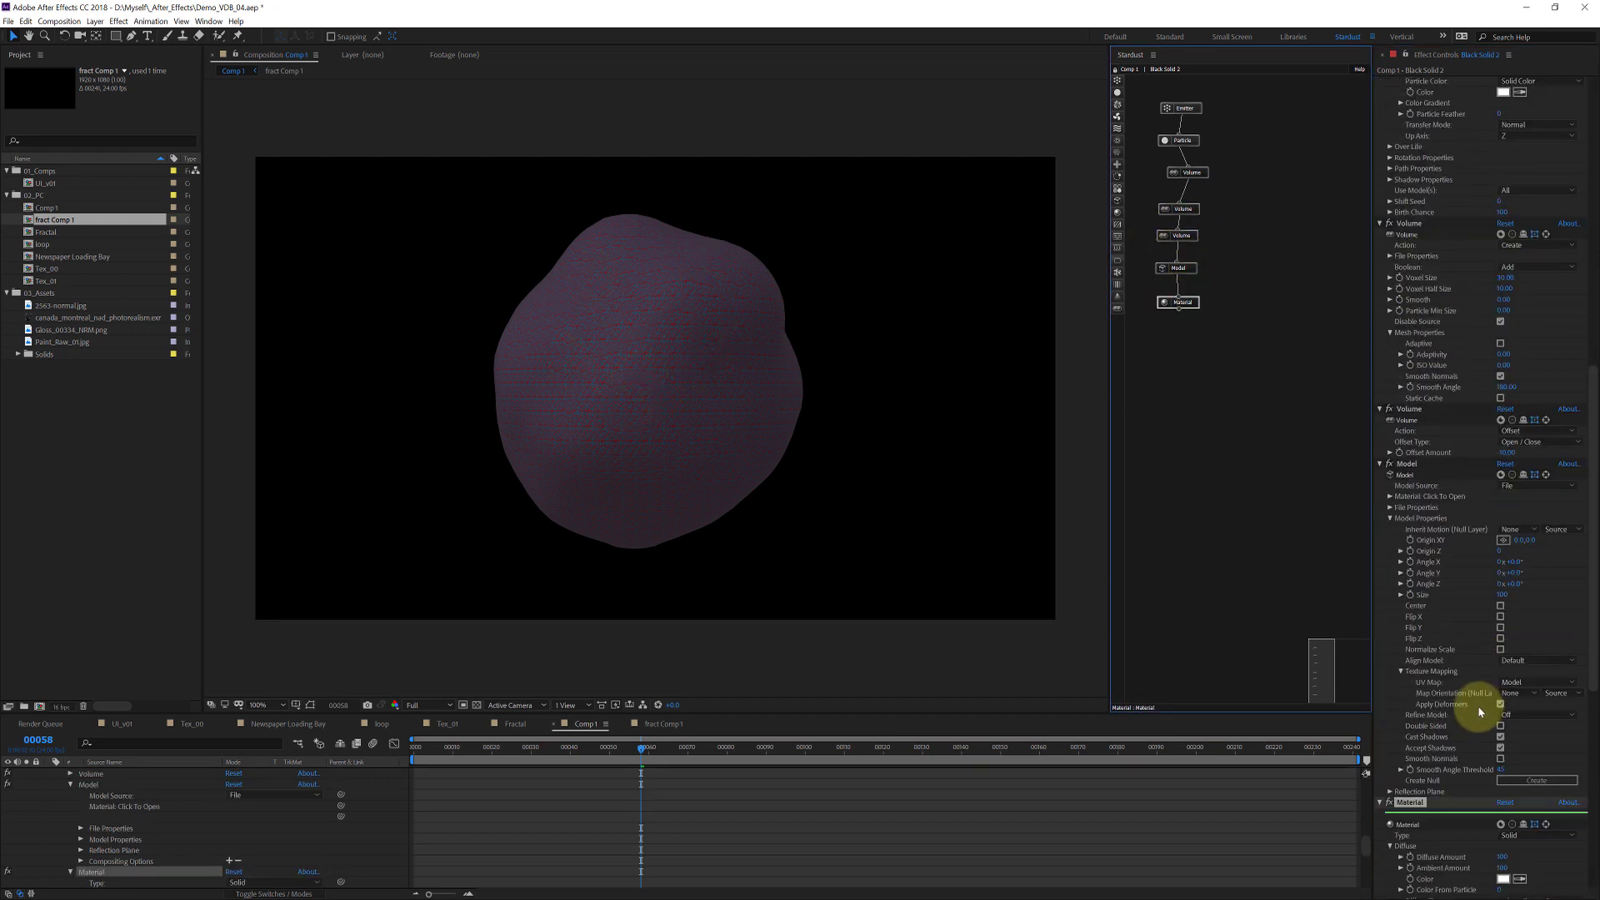
pyautogui.scroll(-5, 1477, 710)
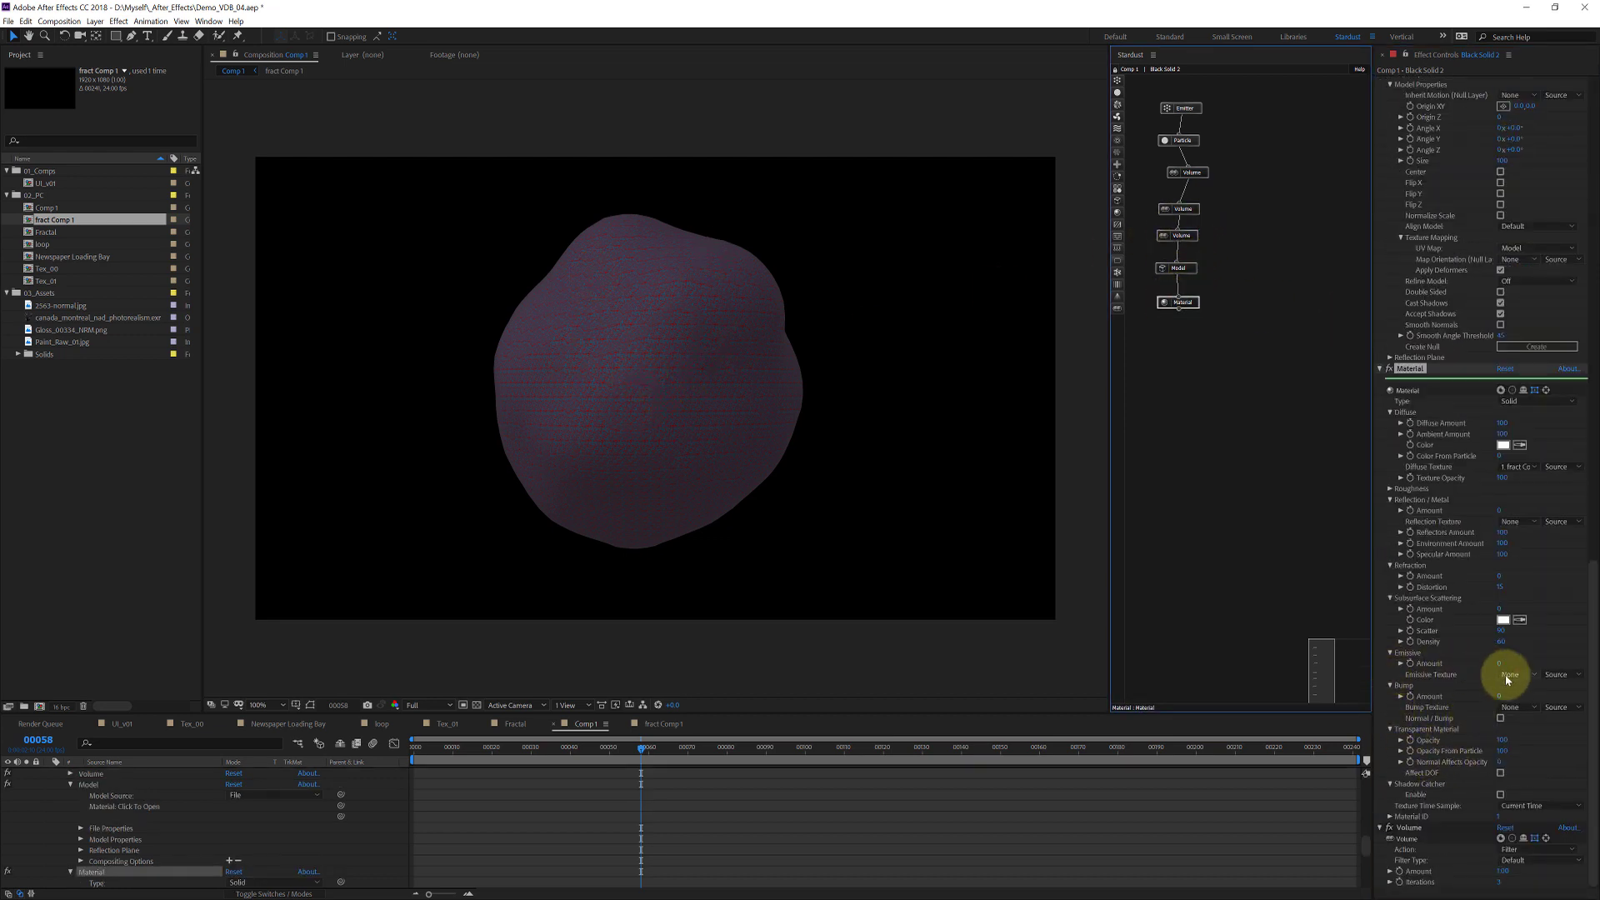
pyautogui.scroll(-1, 1509, 680)
pyautogui.click(1511, 669)
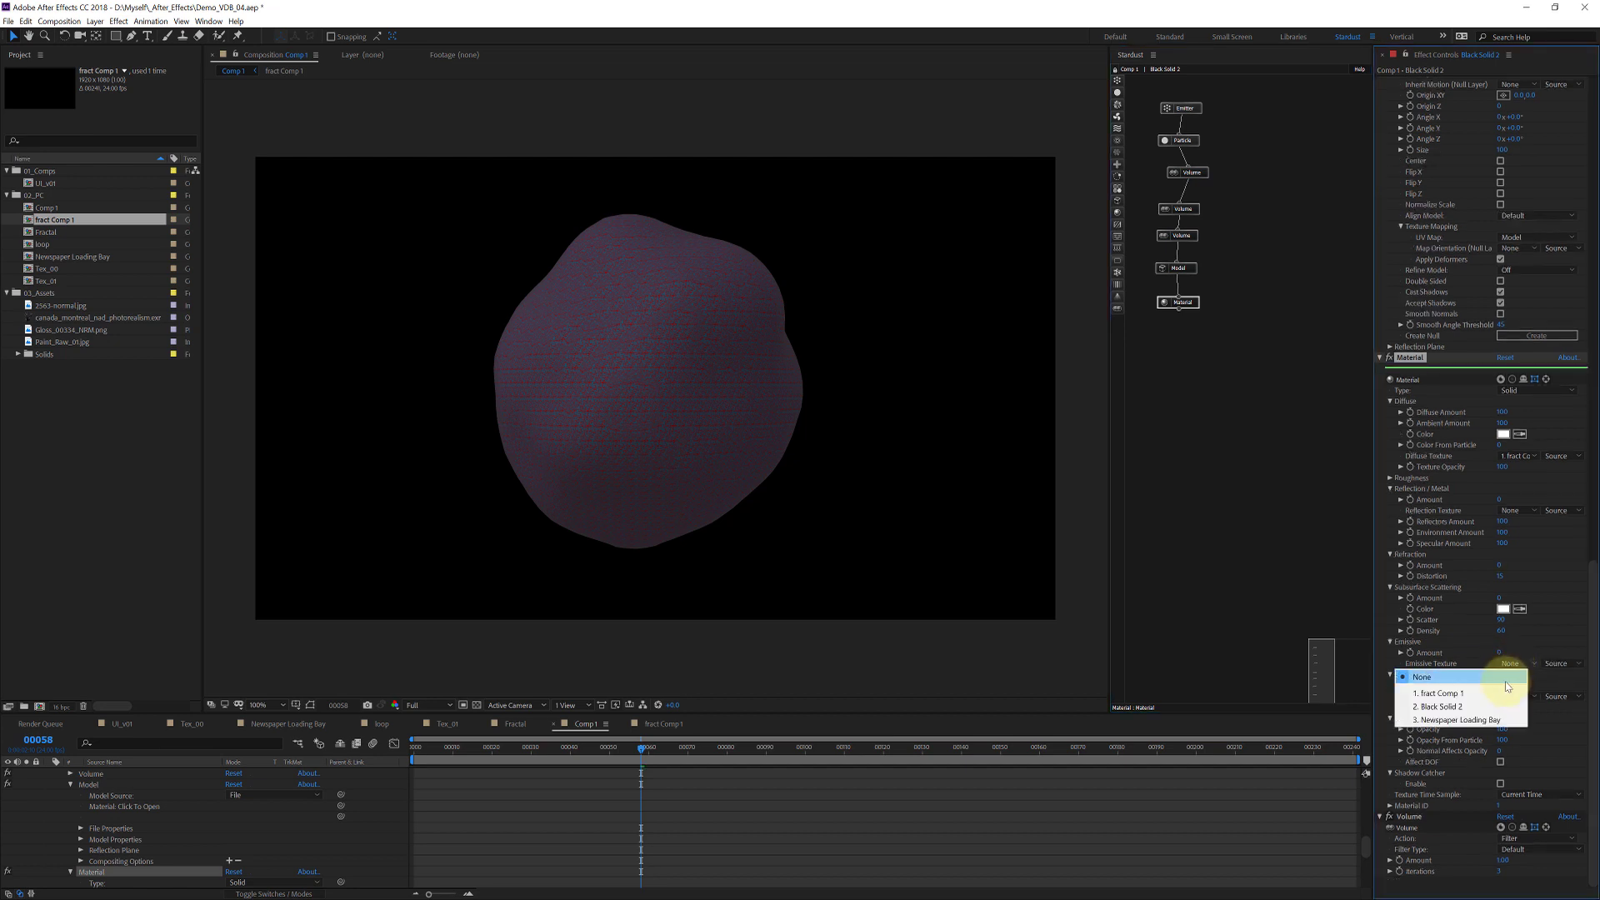
pyautogui.click(1504, 688)
pyautogui.moveTo(1500, 656); pyautogui.dragTo(1545, 652)
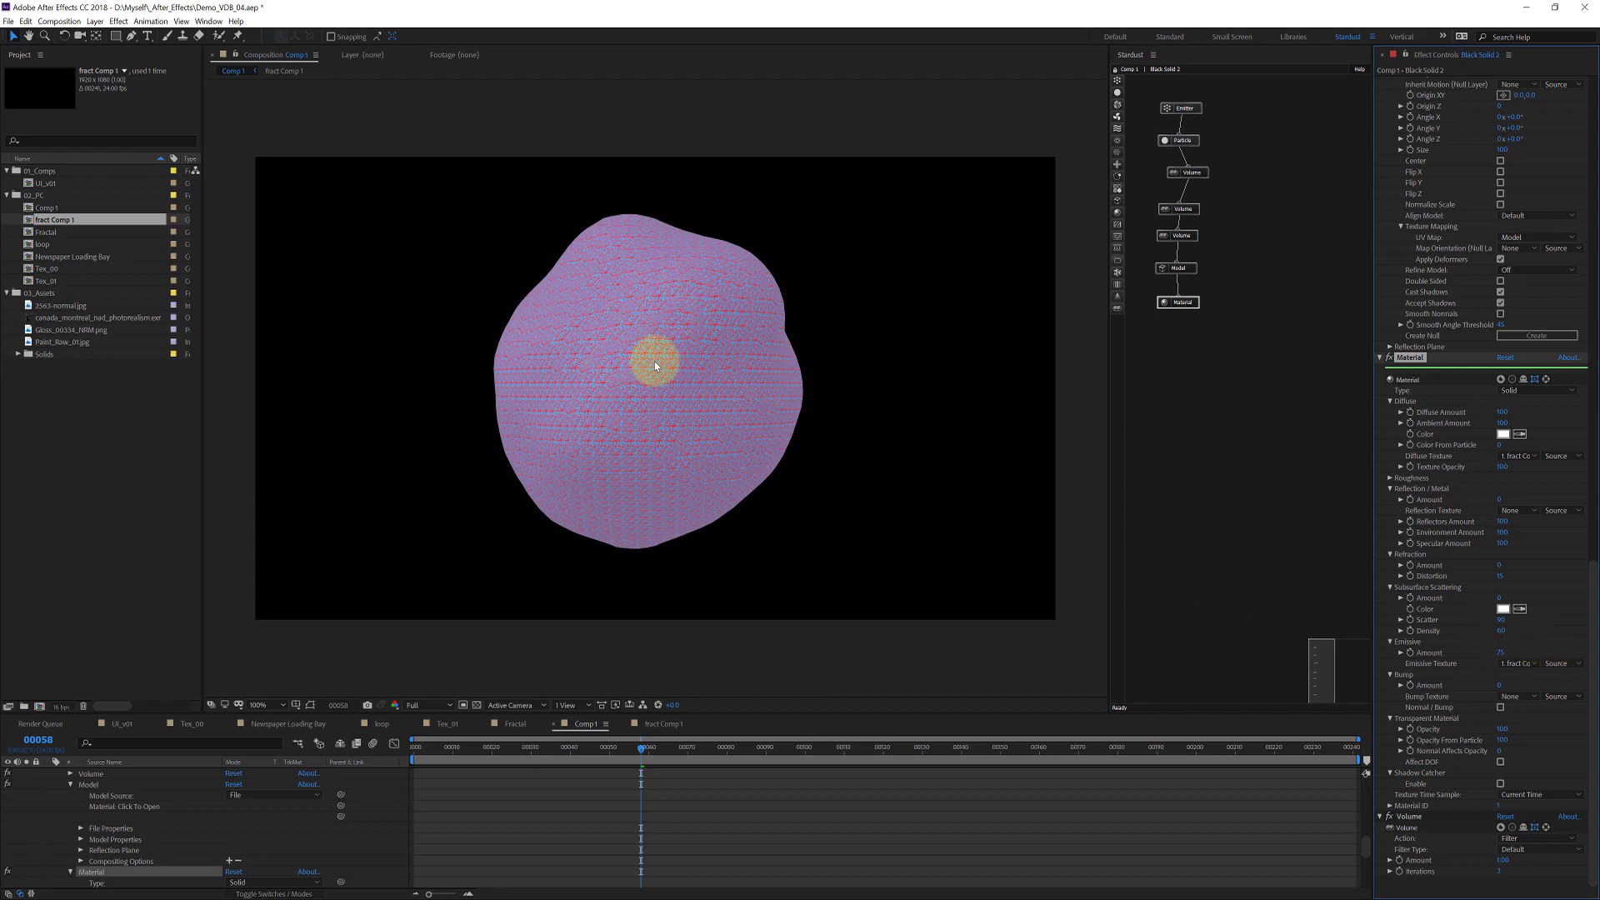
# Step: In fract Comp 1, set the Tint effect's Map Black To colour to black
pyautogui.click(663, 724)
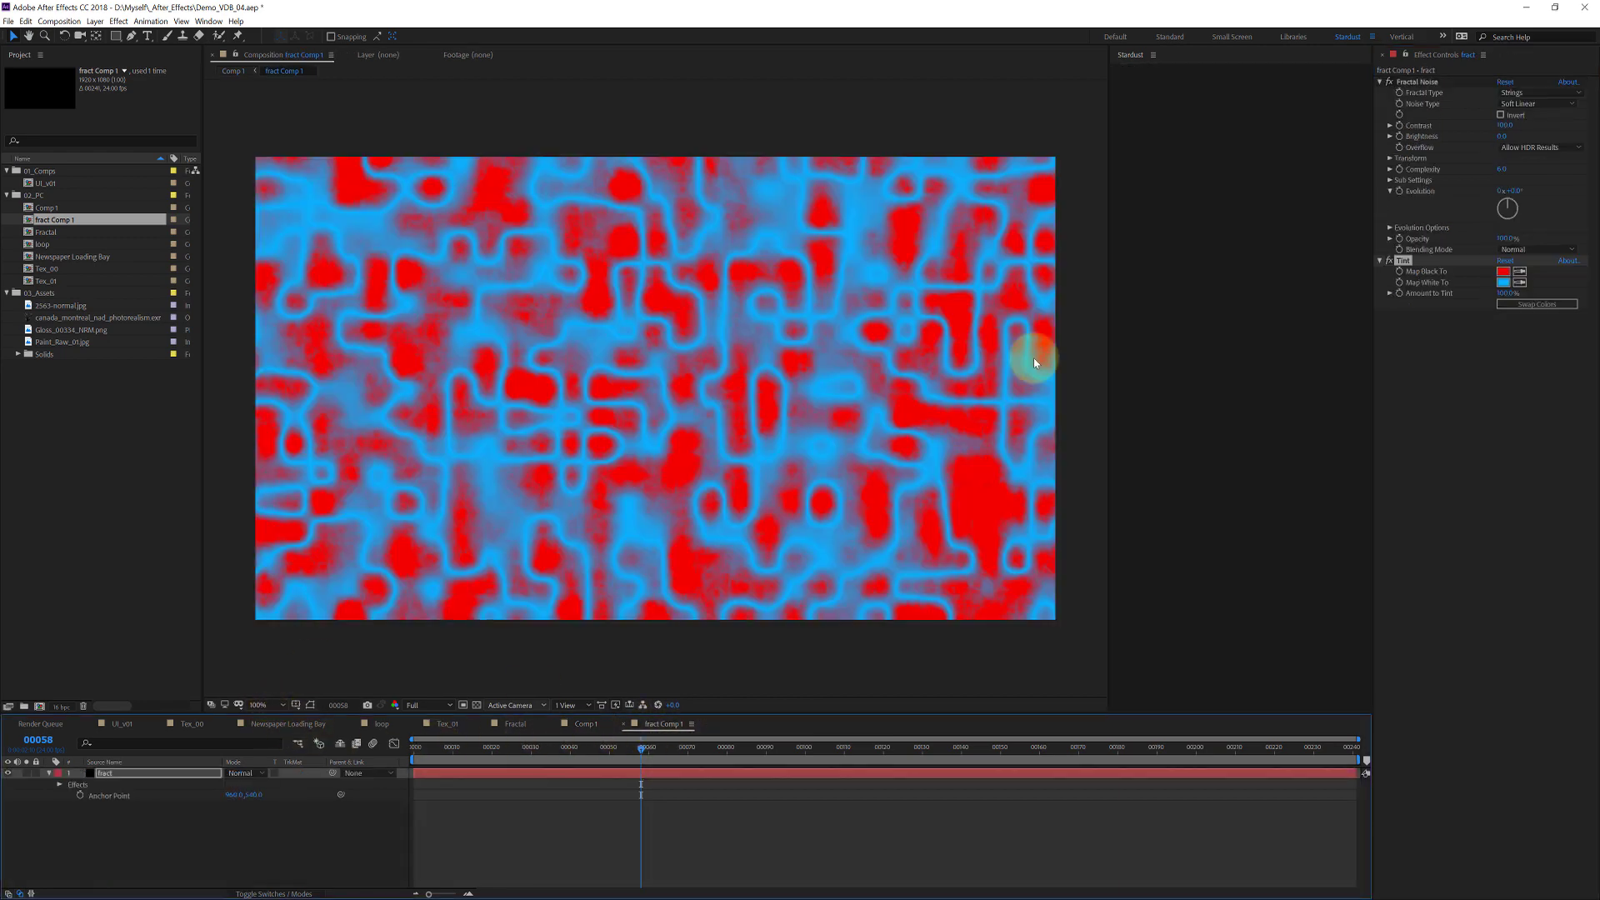
pyautogui.click(1502, 271)
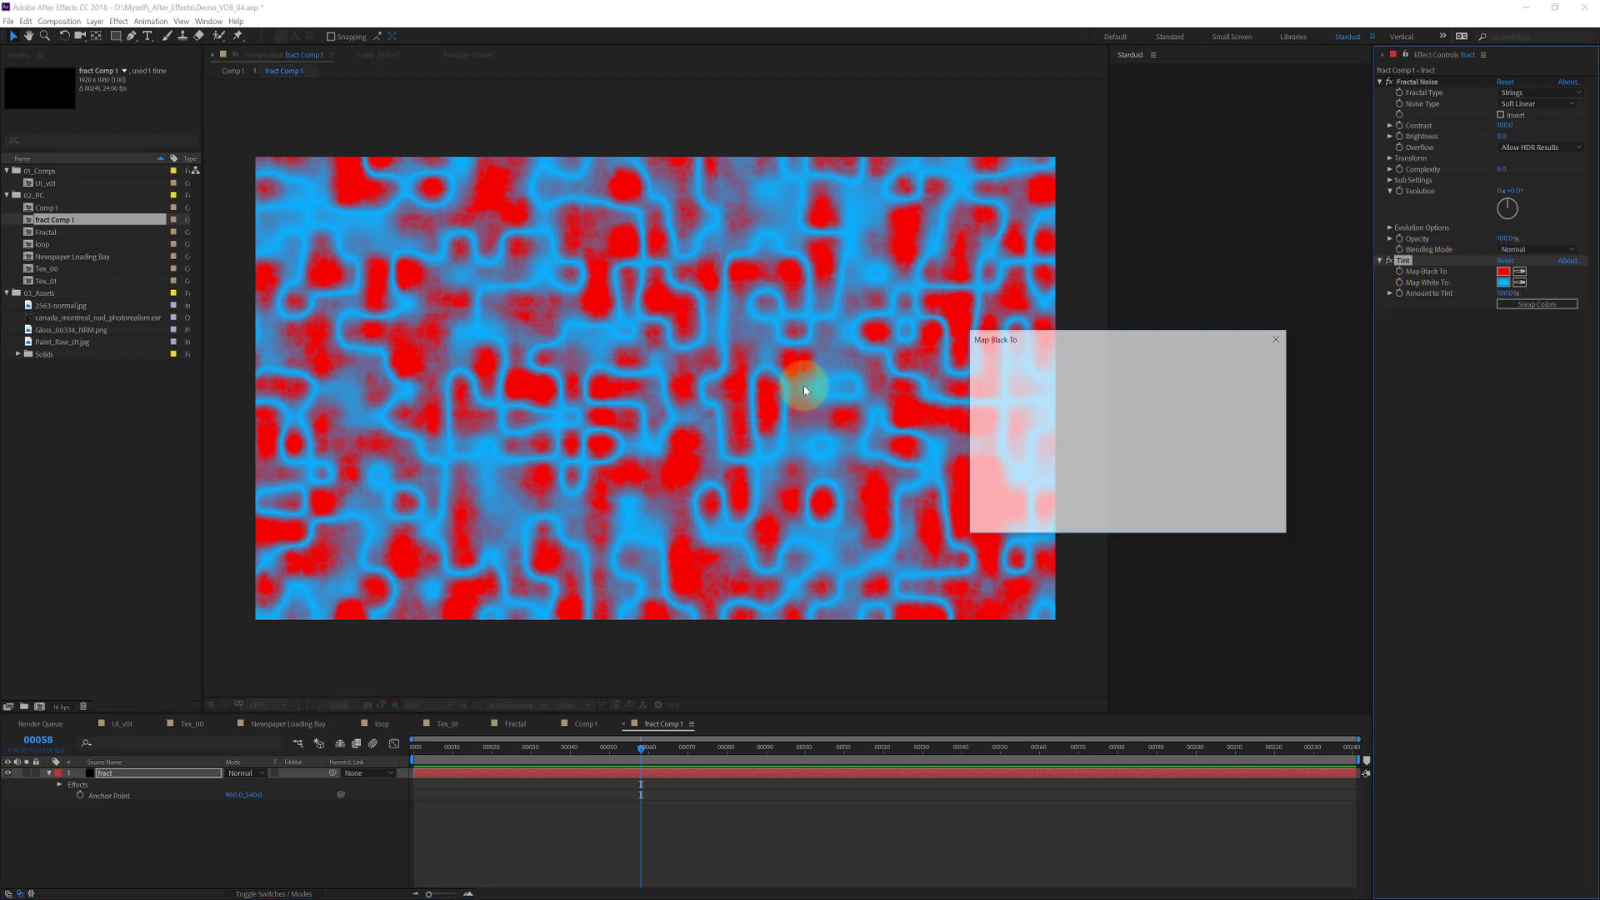
pyautogui.moveTo(1026, 459); pyautogui.dragTo(1089, 536)
pyautogui.press('Return')
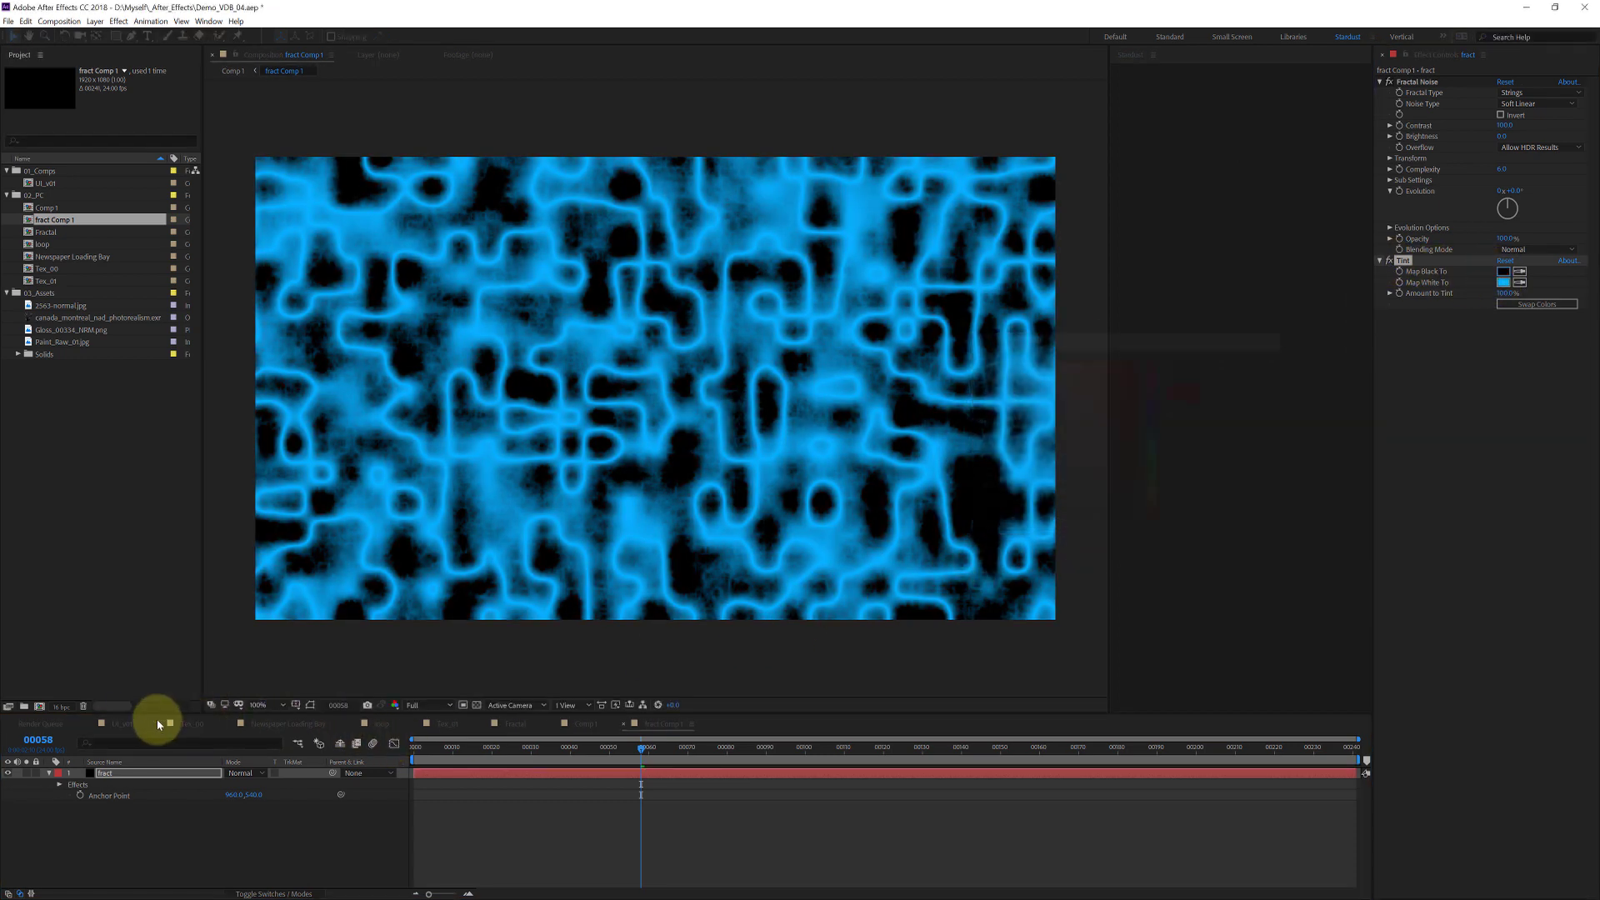
# Step: Set the Fractal Noise Transform Scale to 250
pyautogui.click(1391, 157)
pyautogui.click(1504, 191)
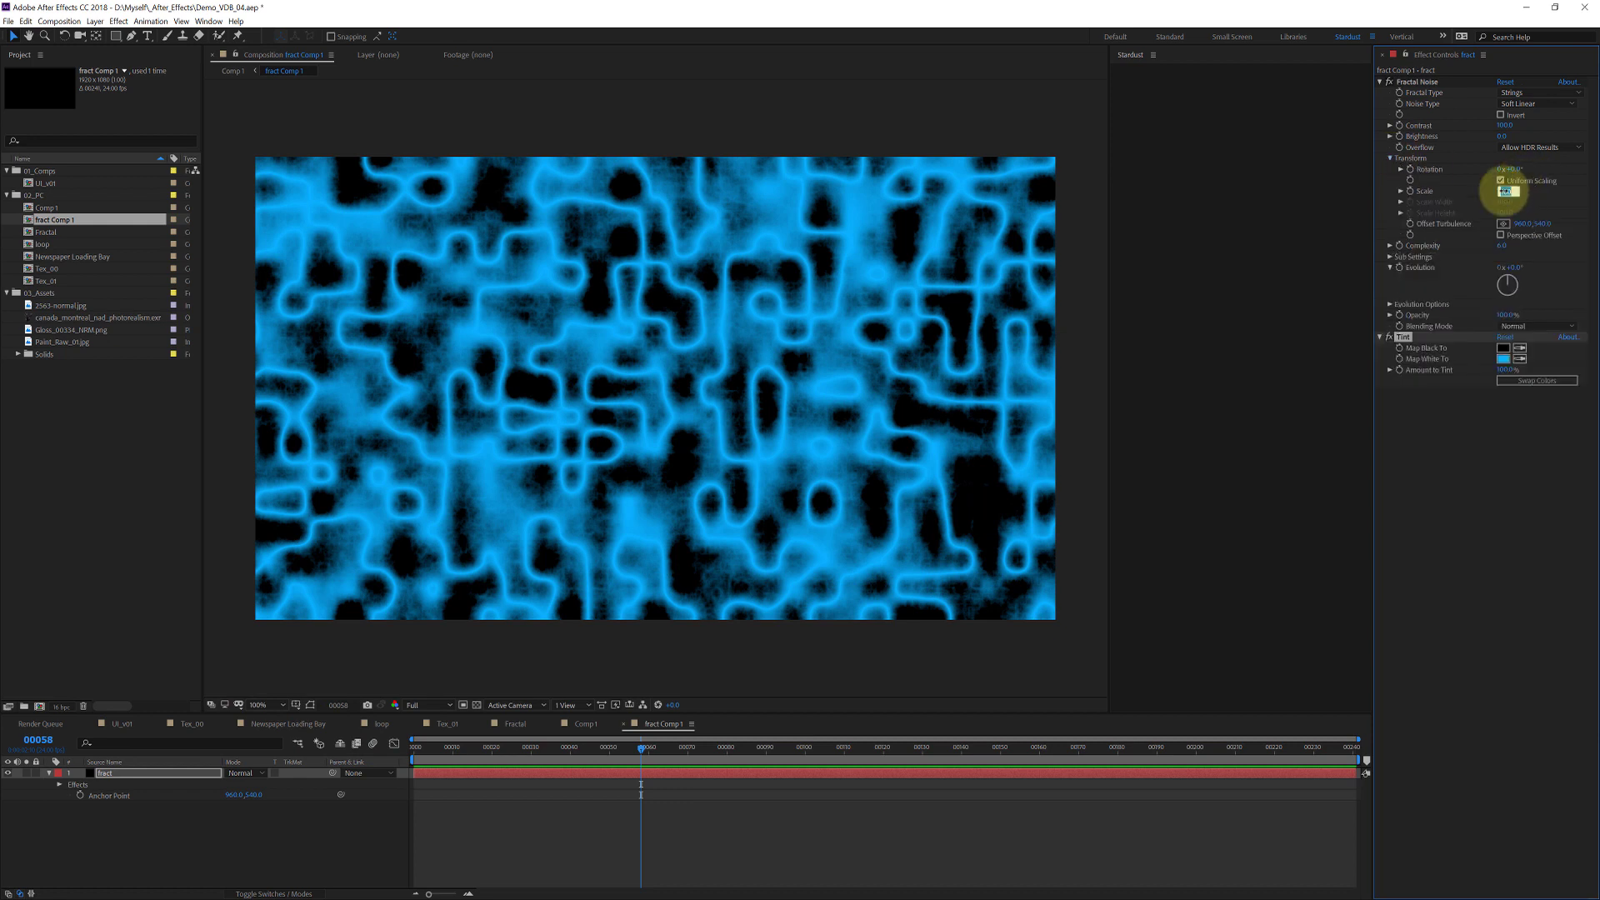
pyautogui.write('250')
pyautogui.press('Return')
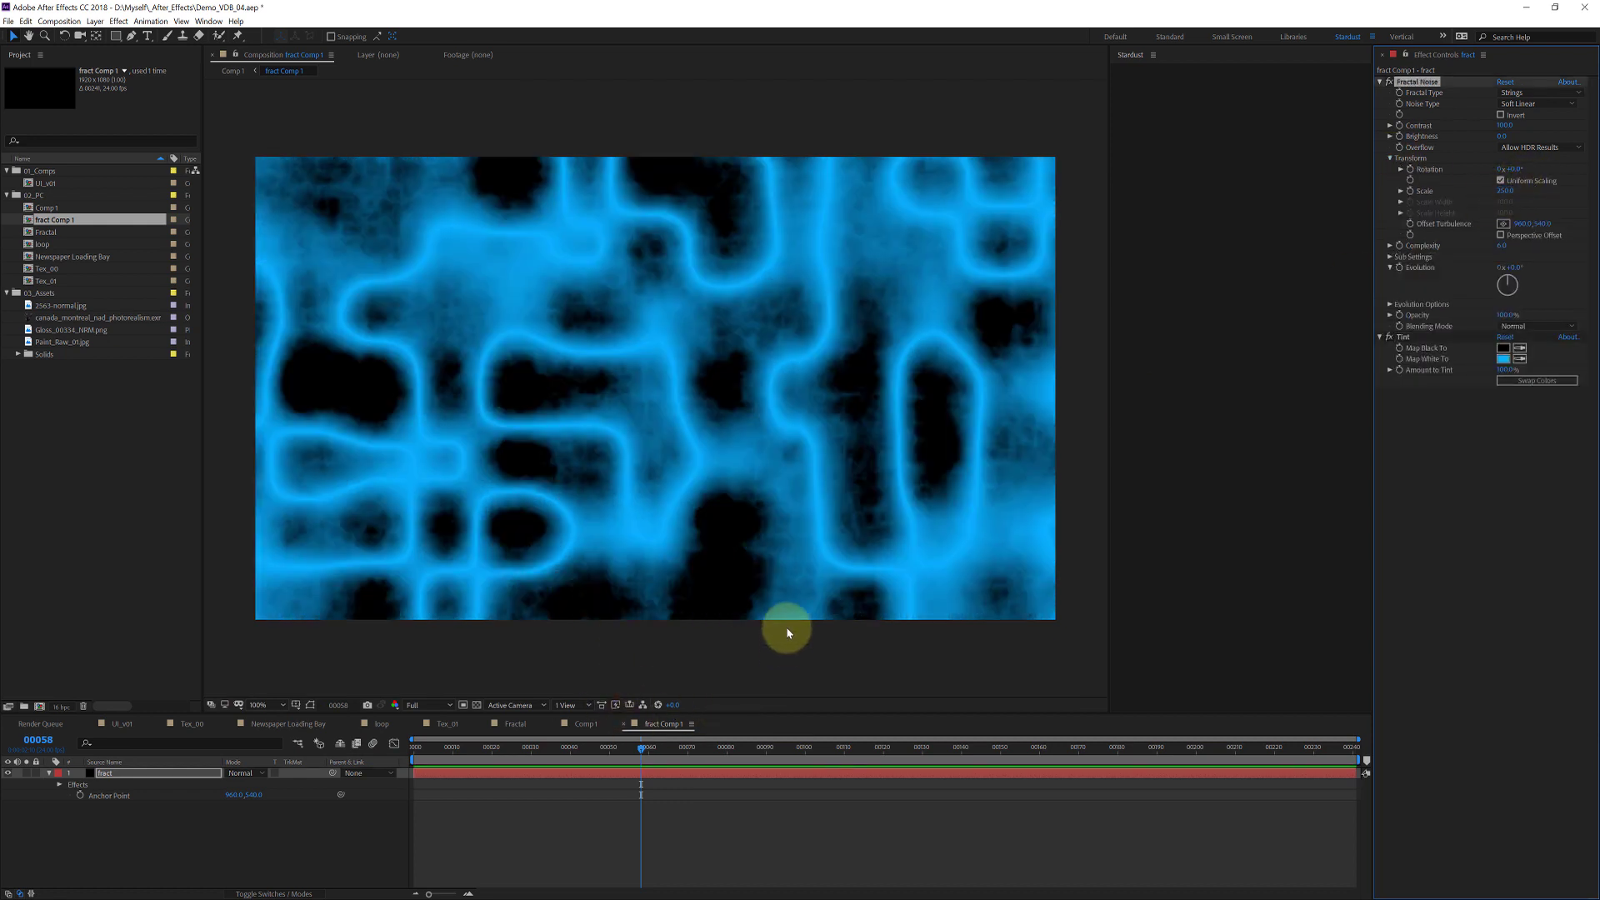
# Step: Check the blue blob via Comp 1's Volume and Emitter modules, then switch to UI_v01
pyautogui.press('Tab')
pyautogui.click(755, 608)
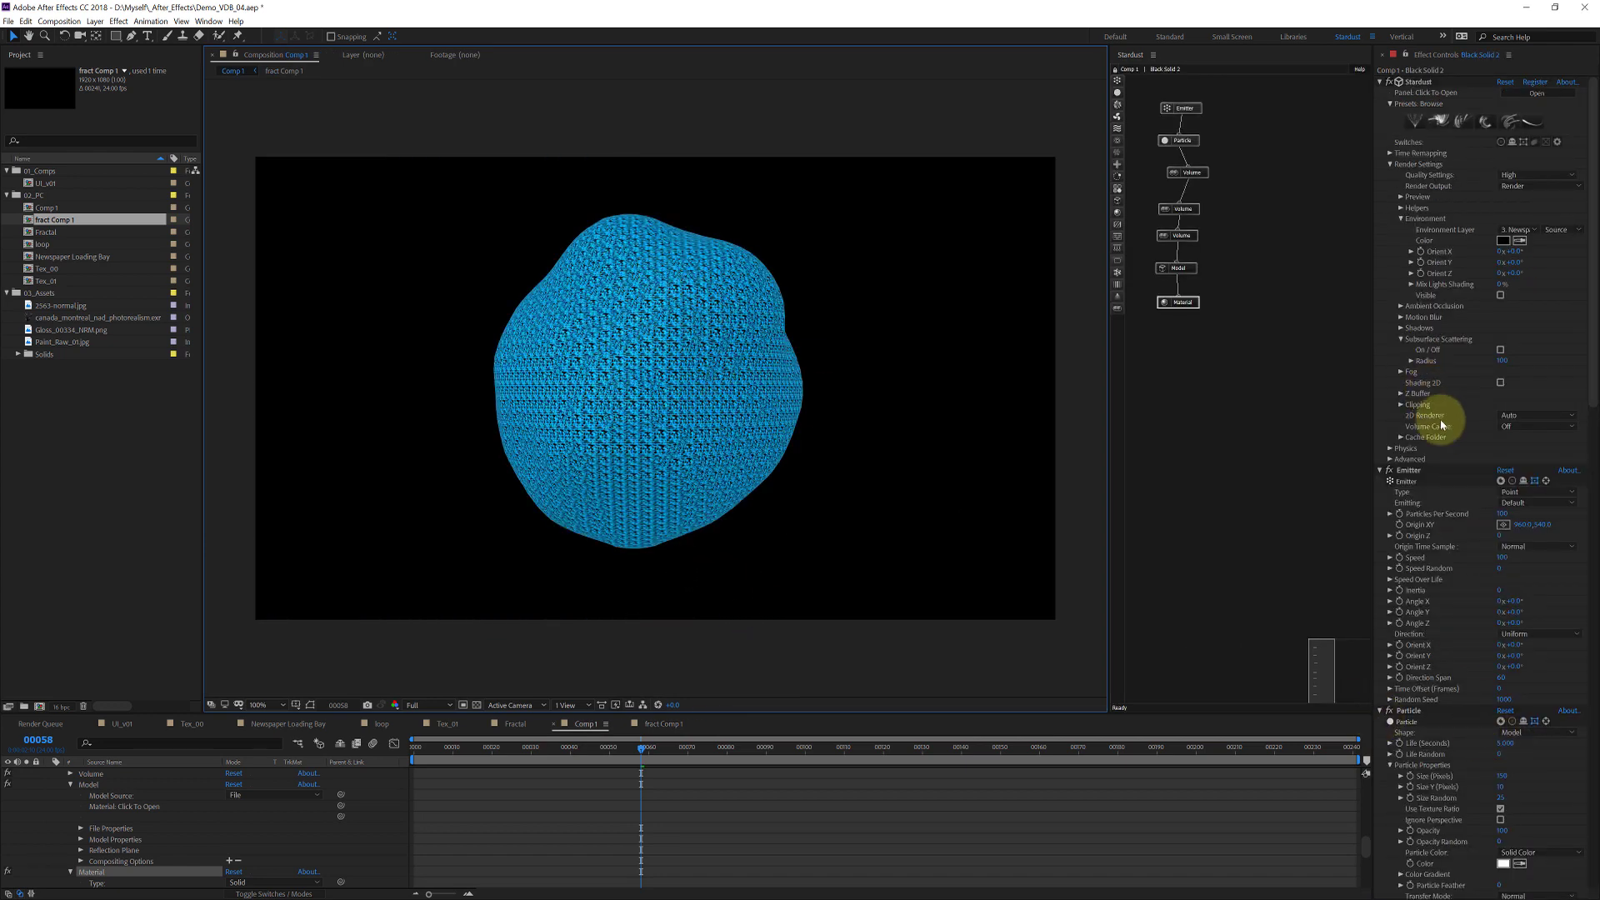
pyautogui.click(1190, 173)
pyautogui.scroll(-1, 1509, 219)
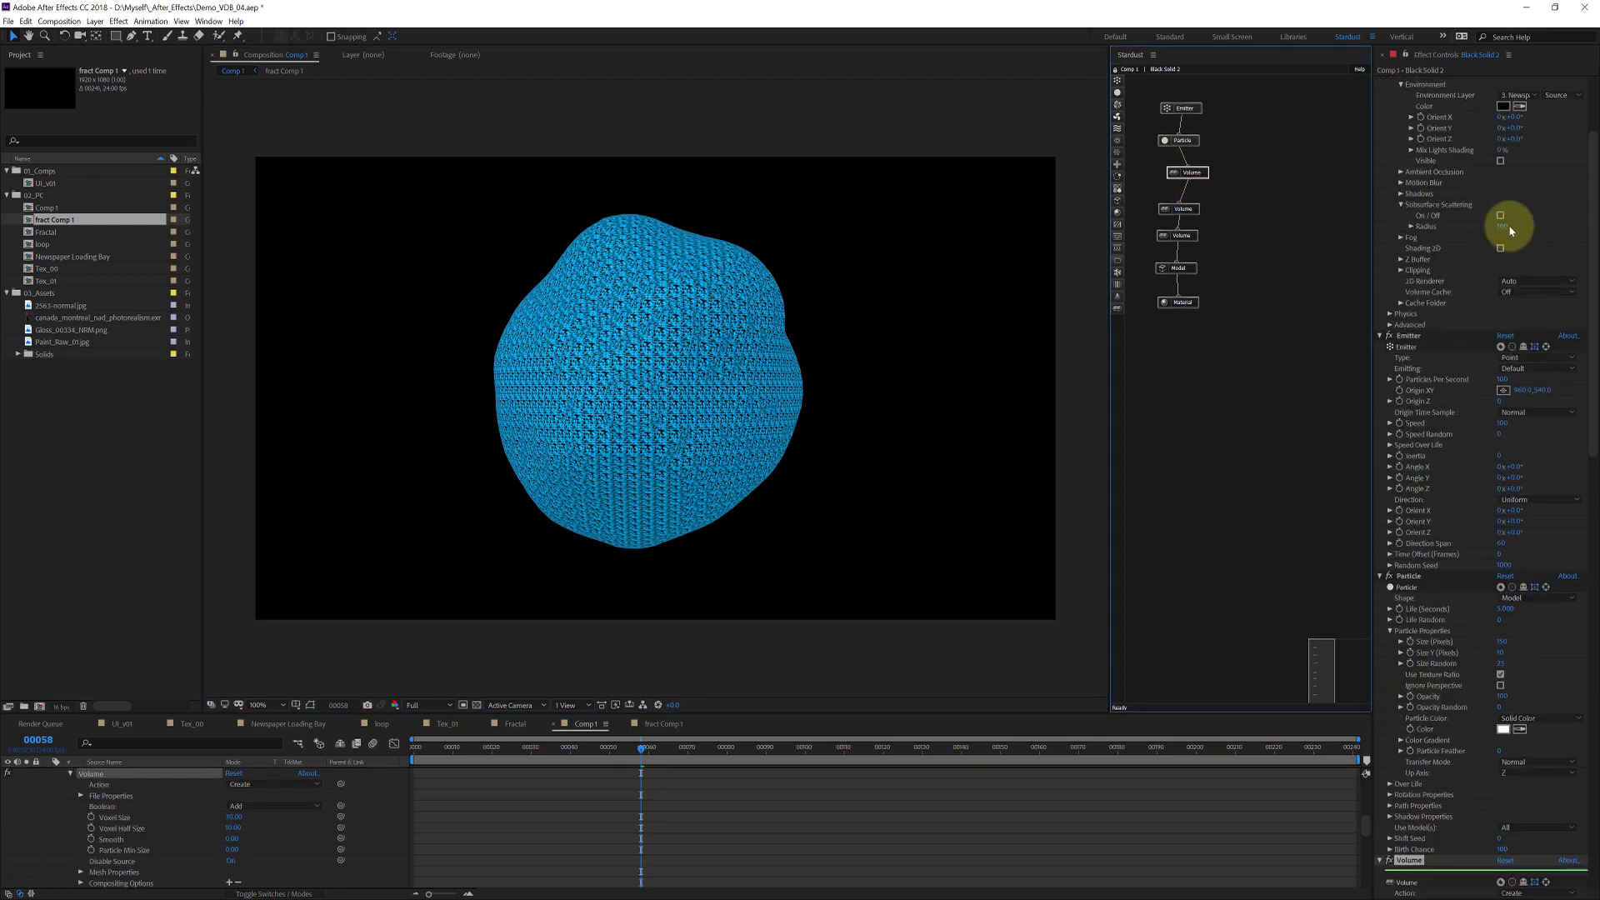
pyautogui.click(1164, 113)
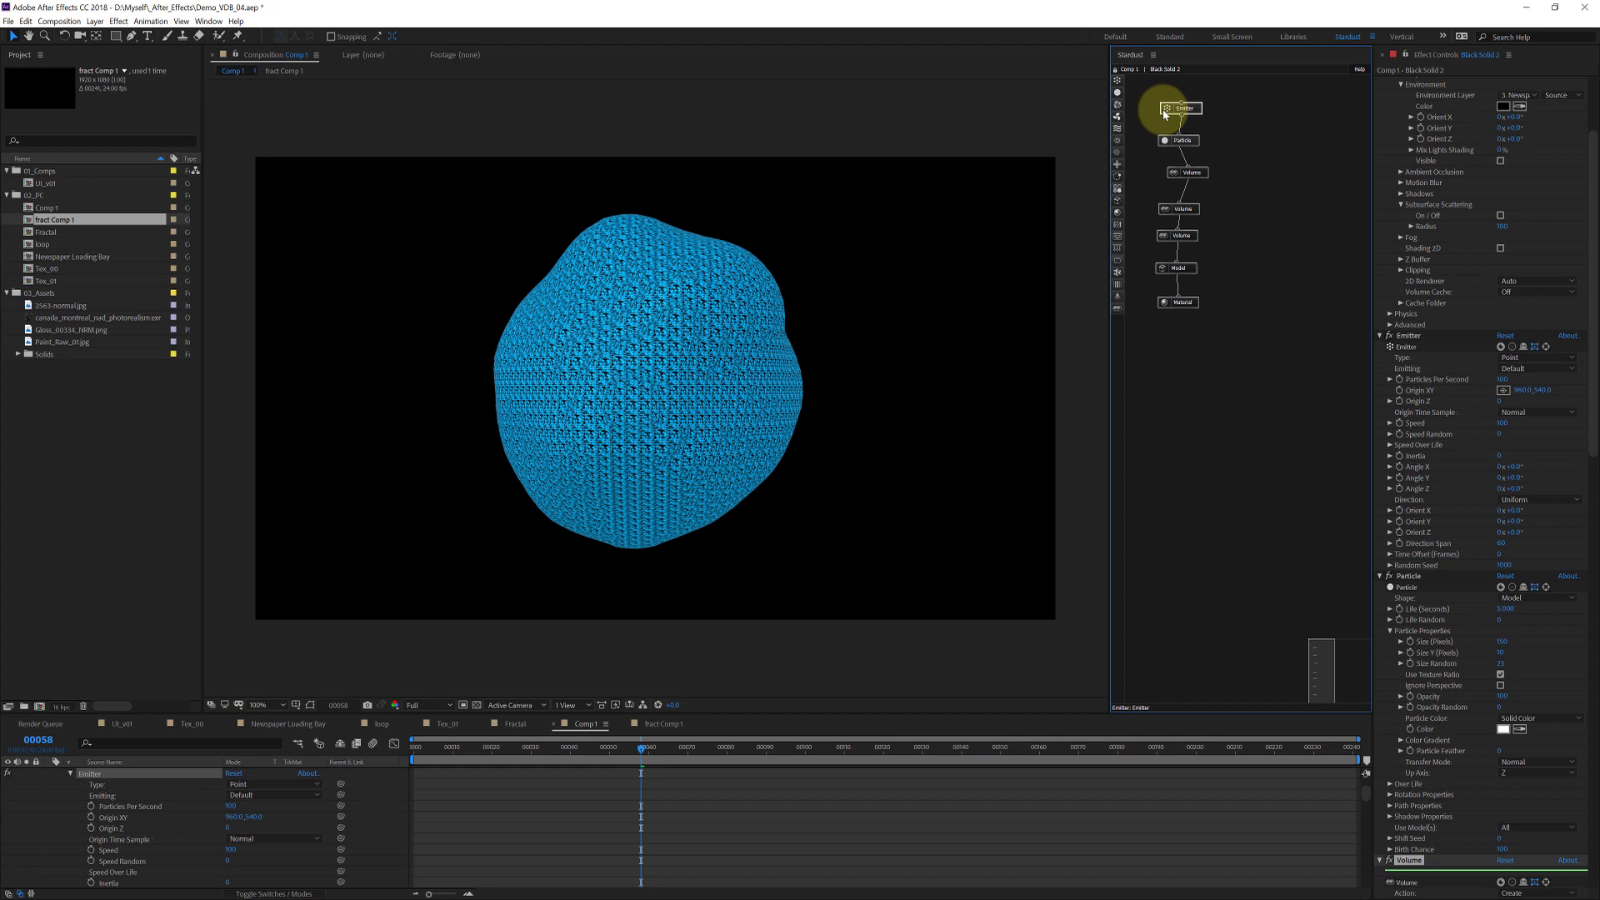
pyautogui.click(1505, 398)
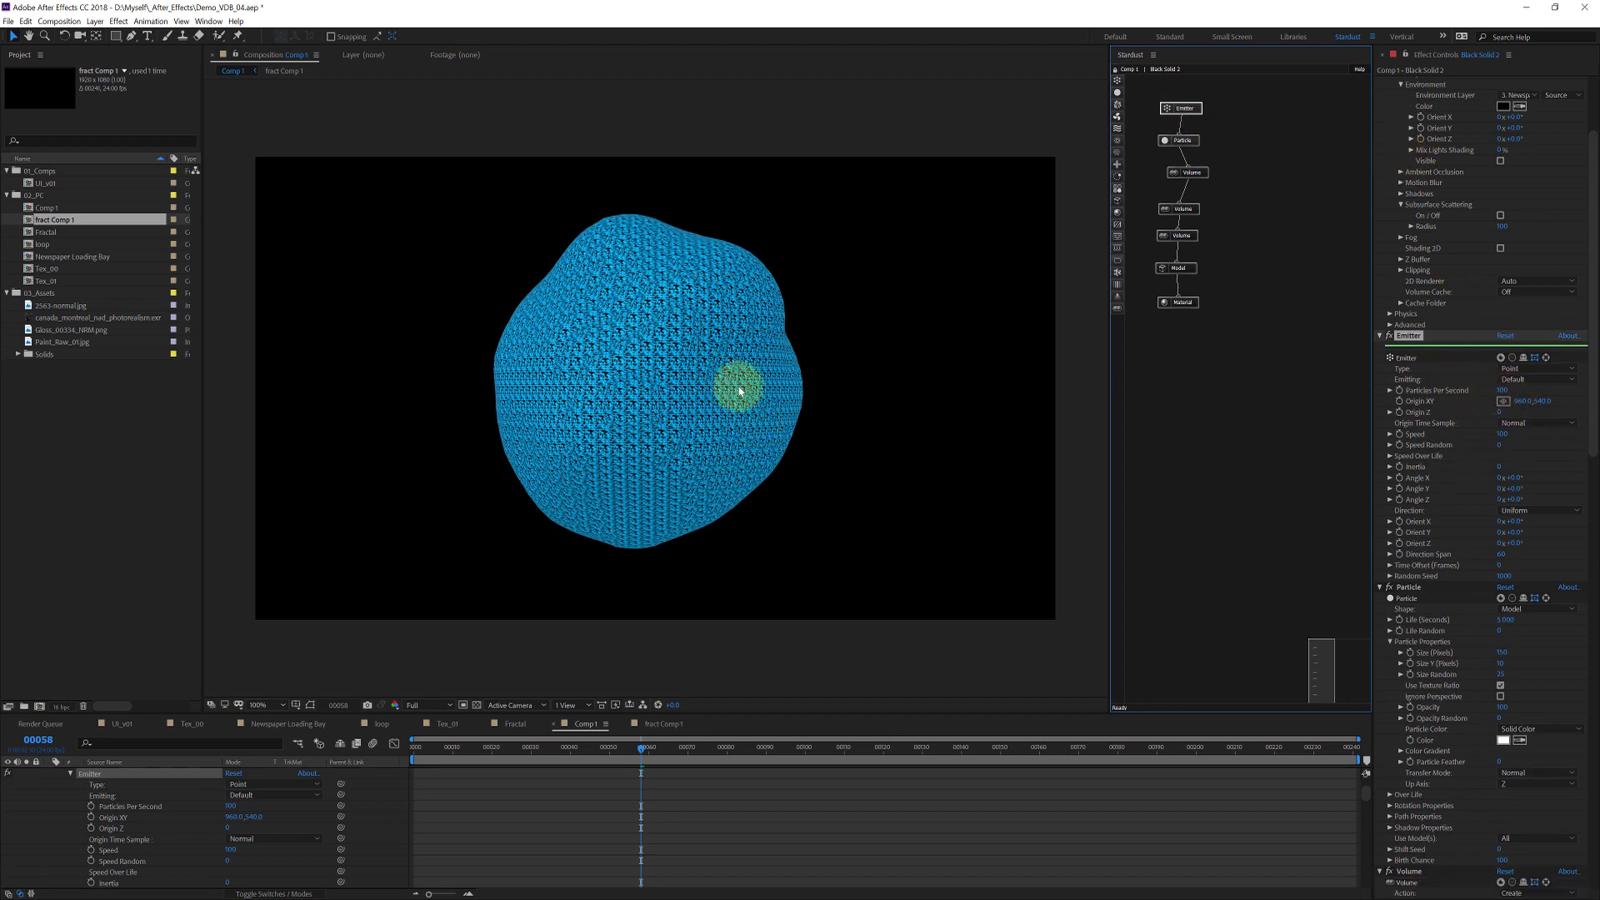
pyautogui.click(123, 723)
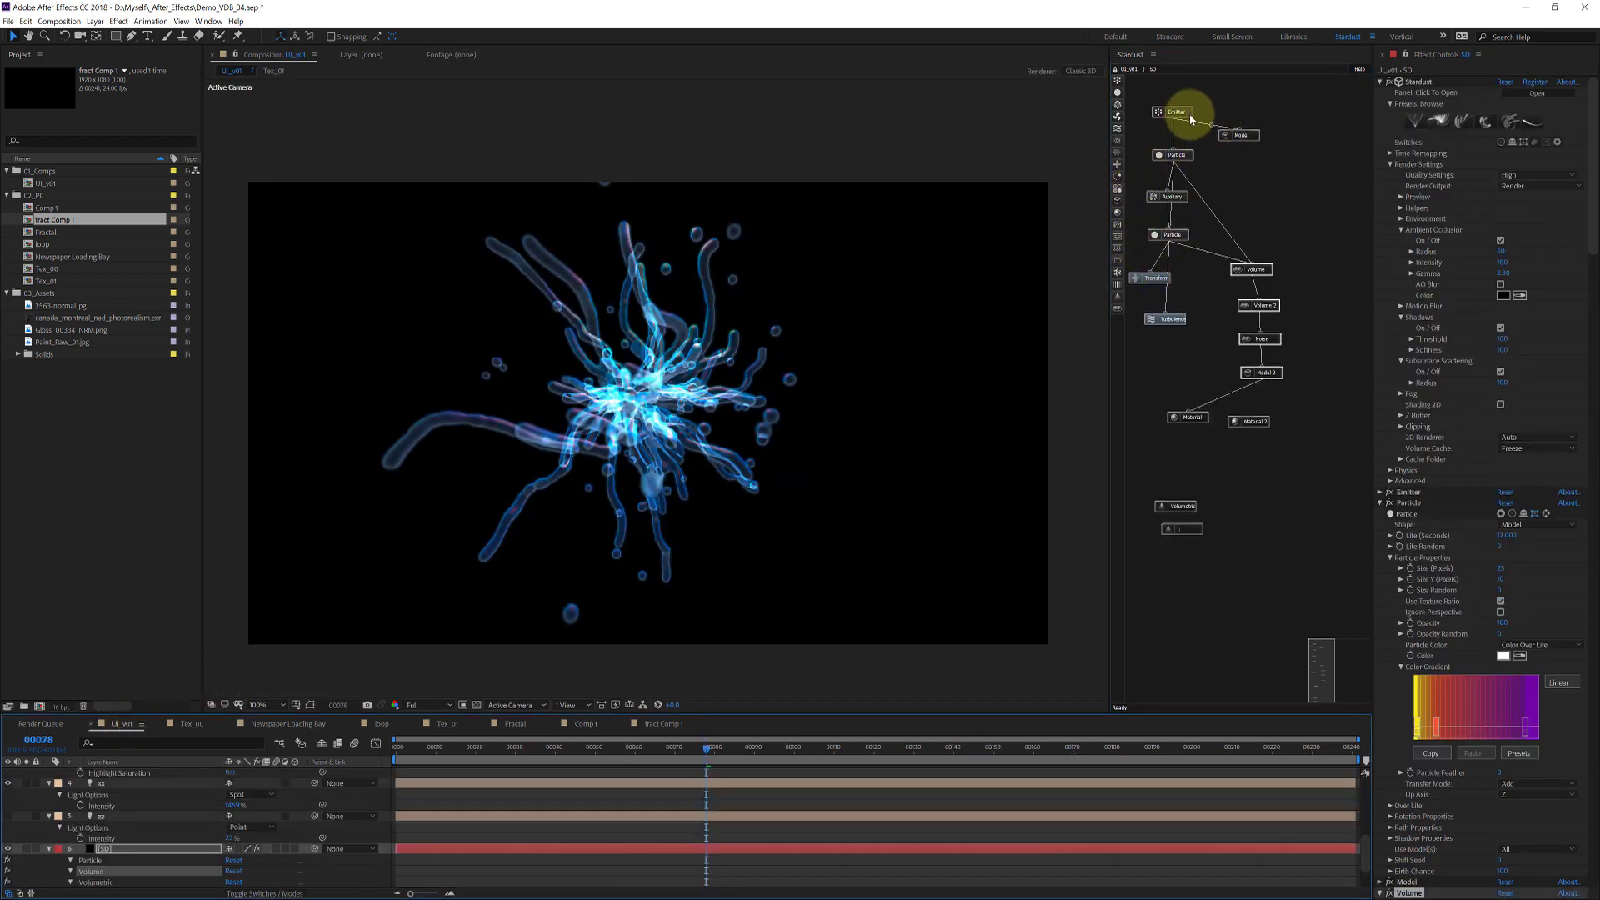
# Step: Select the Volume 2 node in the Stardust flowchart and set its Voxel Half Size to 10.00
pyautogui.moveTo(1239, 136); pyautogui.dragTo(1249, 151)
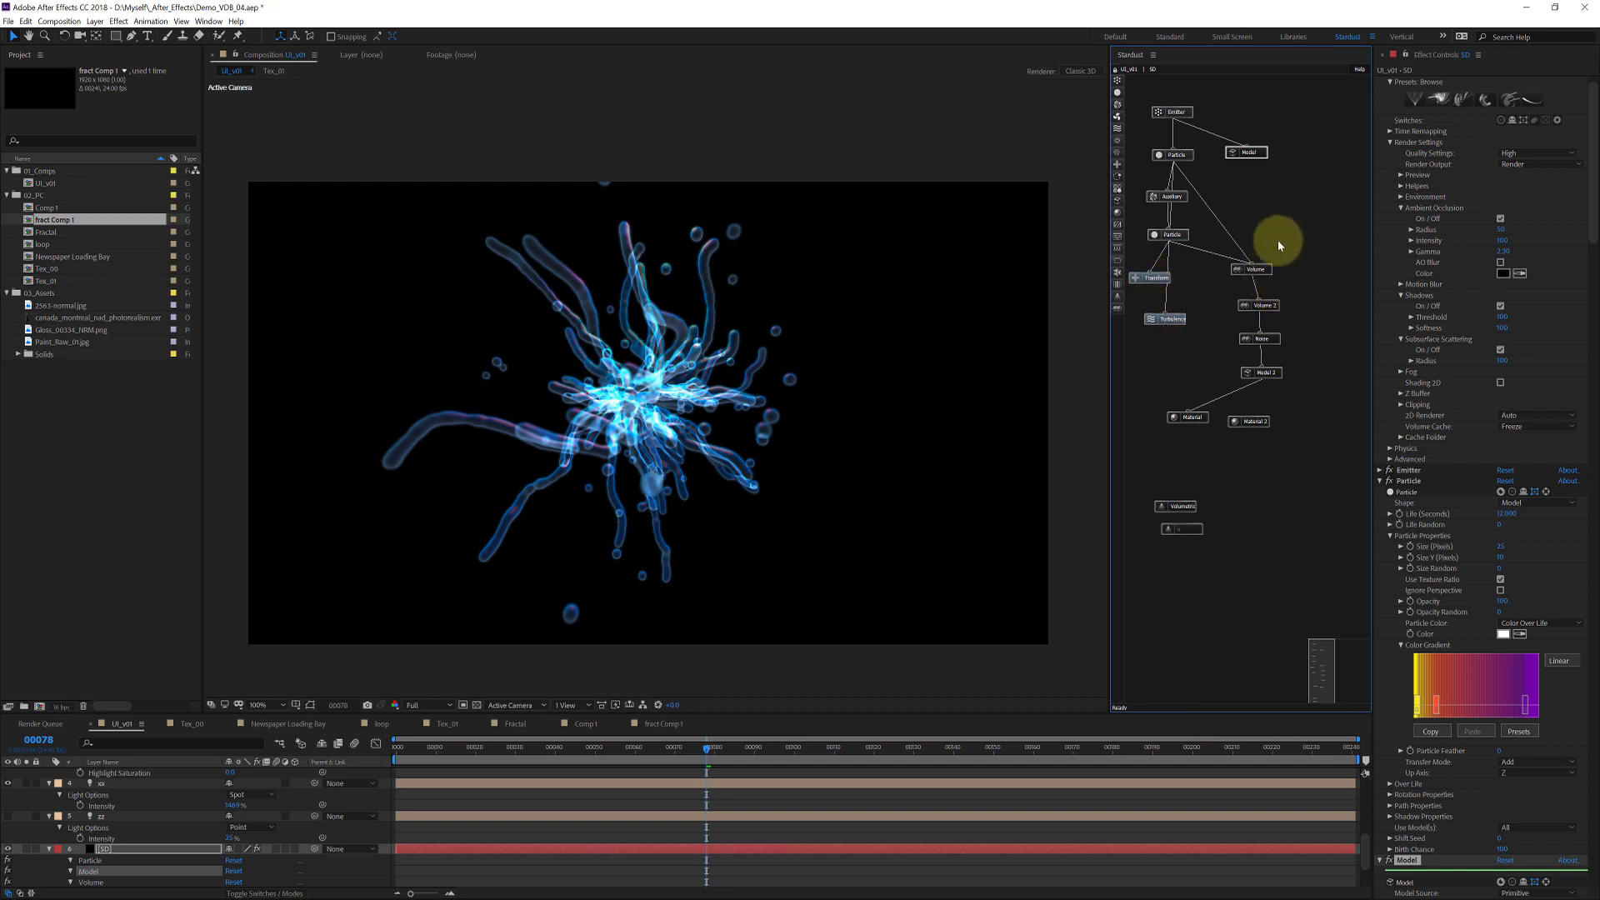
pyautogui.moveTo(1267, 272); pyautogui.dragTo(1268, 259)
pyautogui.scroll(-4, 1464, 564)
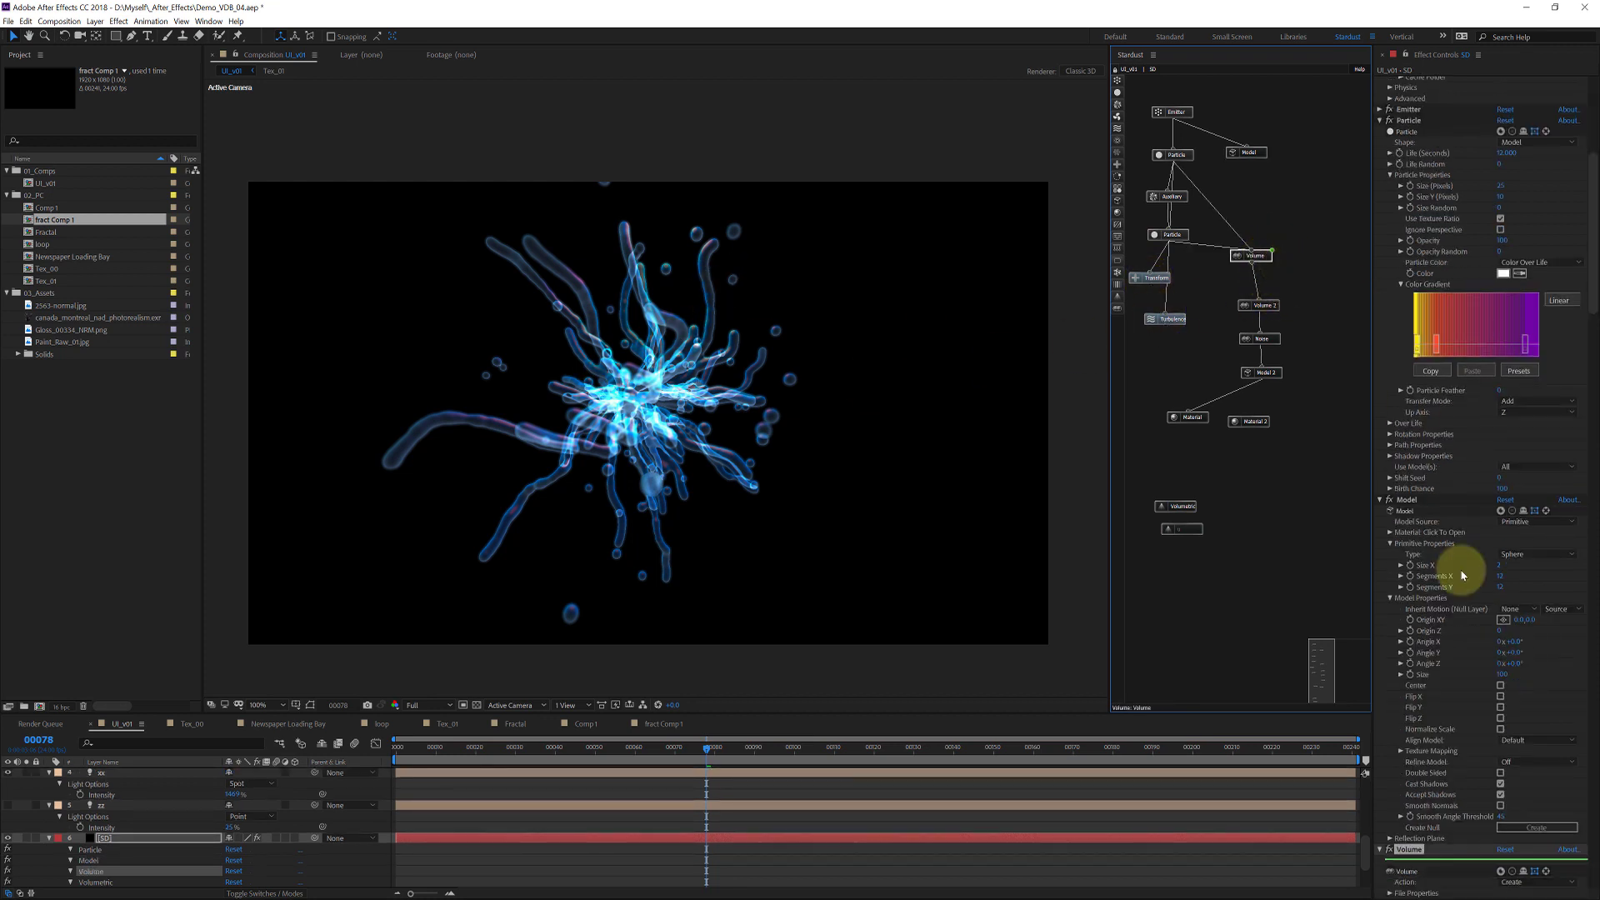
pyautogui.click(1268, 311)
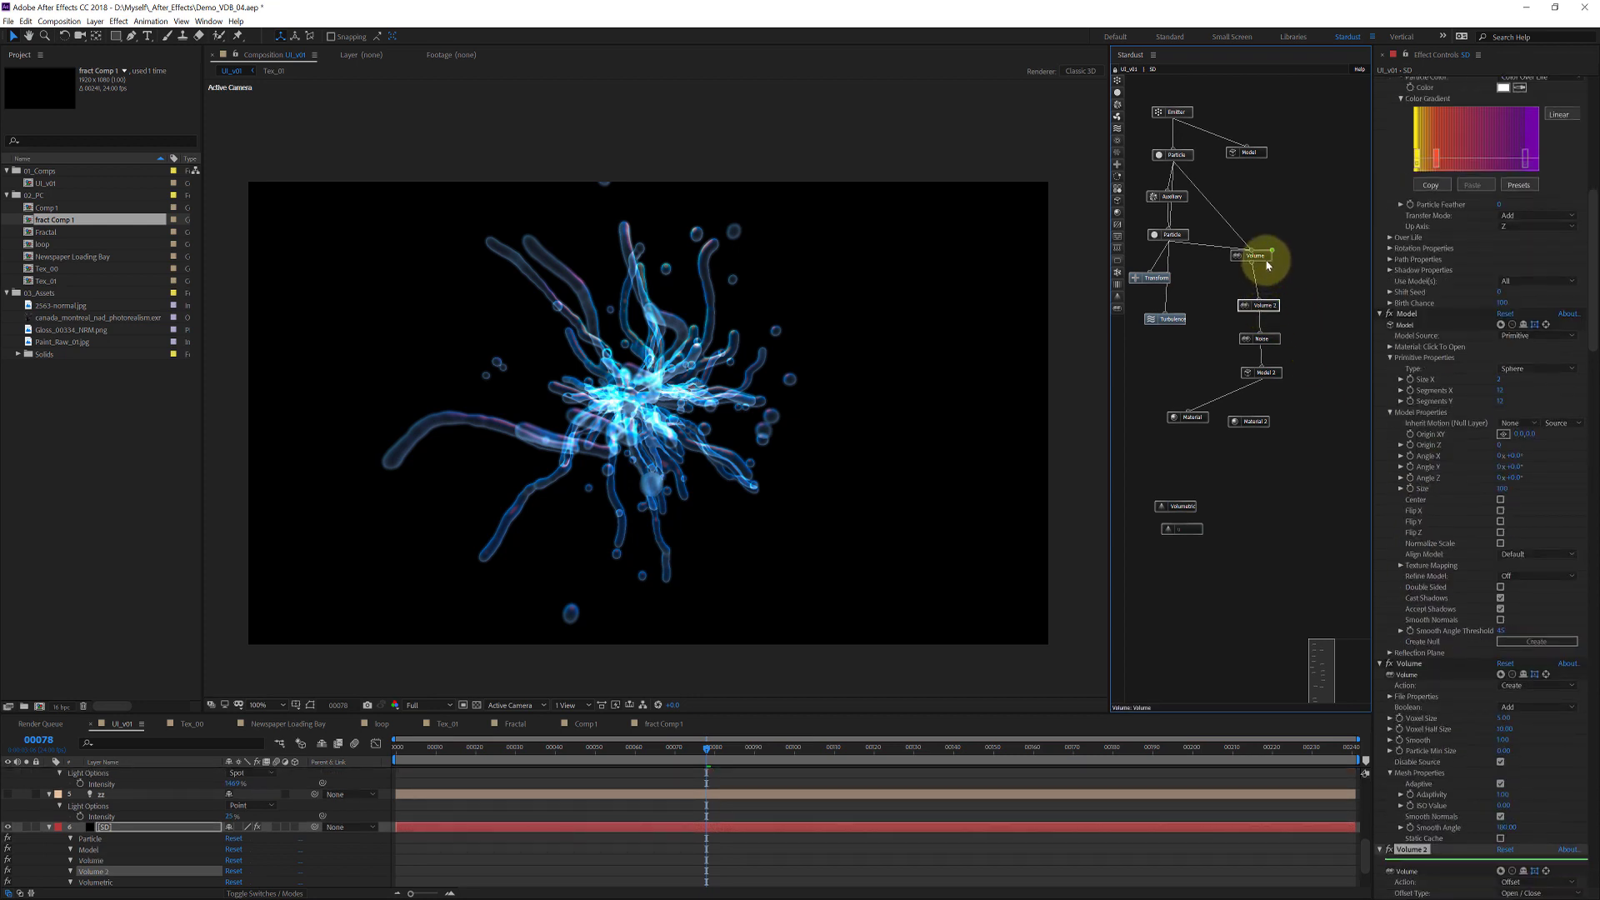
pyautogui.scroll(-5, 1487, 694)
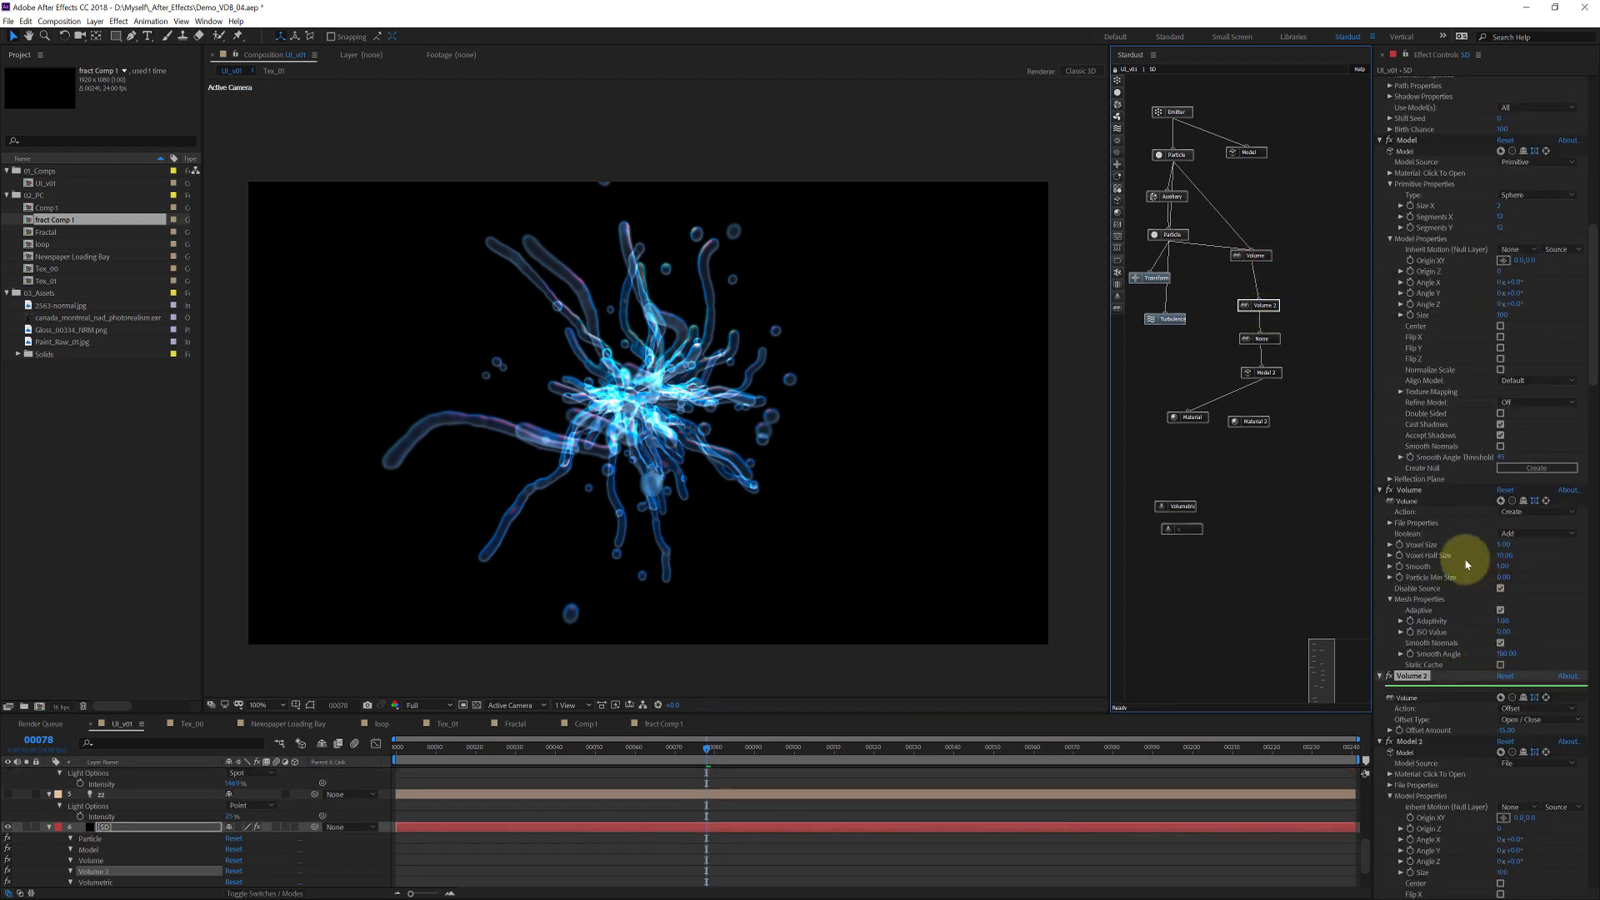
pyautogui.moveTo(1501, 559); pyautogui.dragTo(1512, 553)
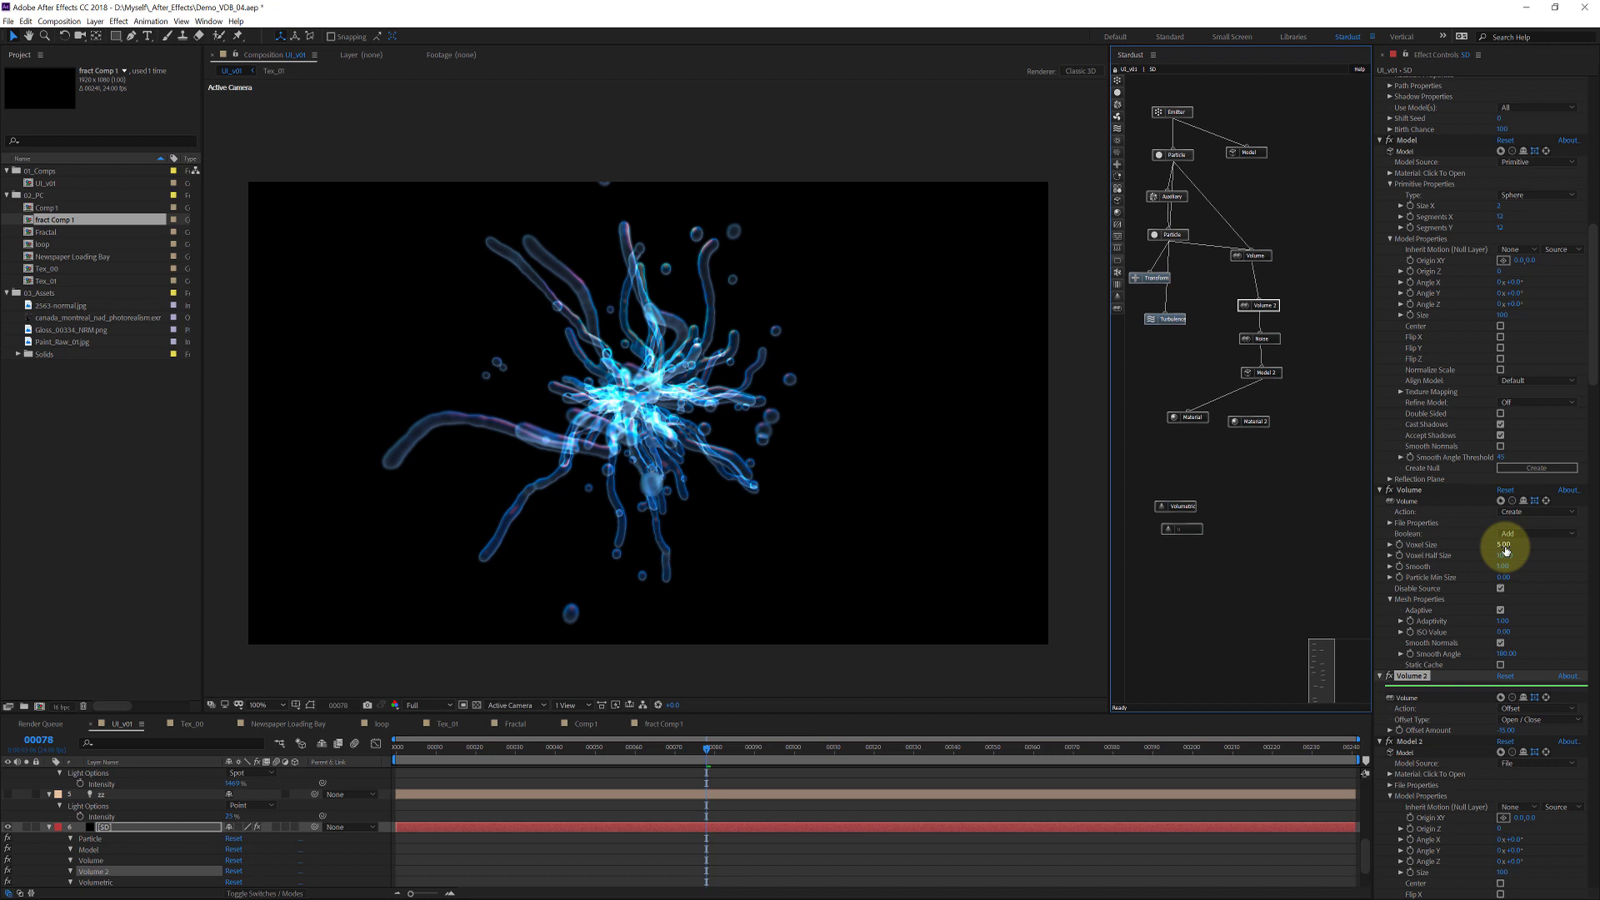
pyautogui.click(1505, 557)
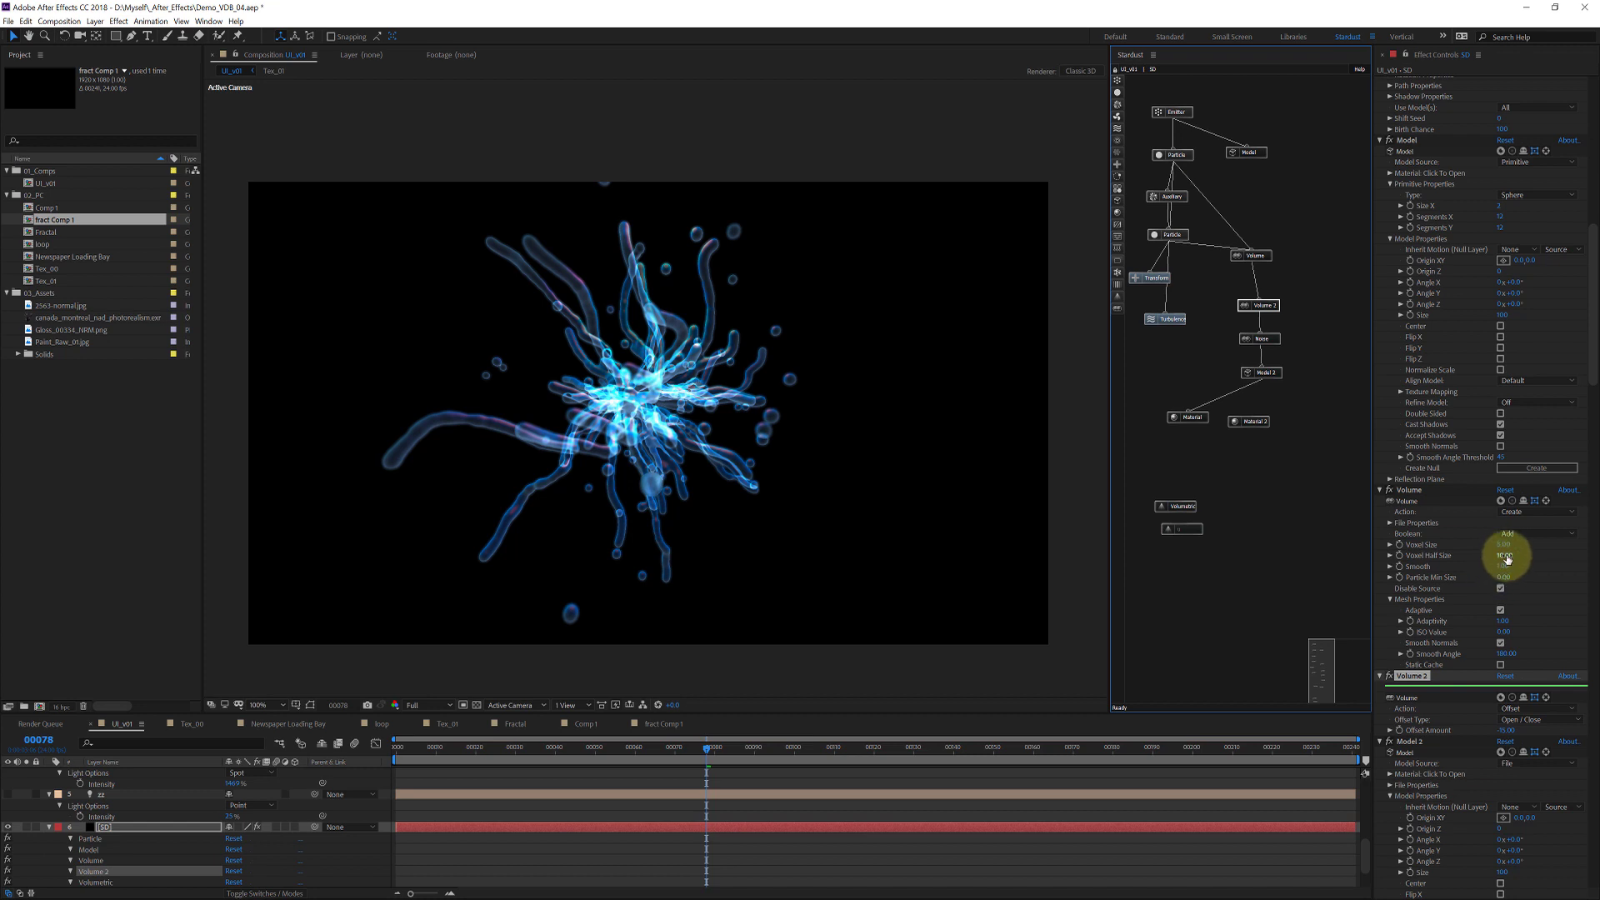
pyautogui.click(1249, 341)
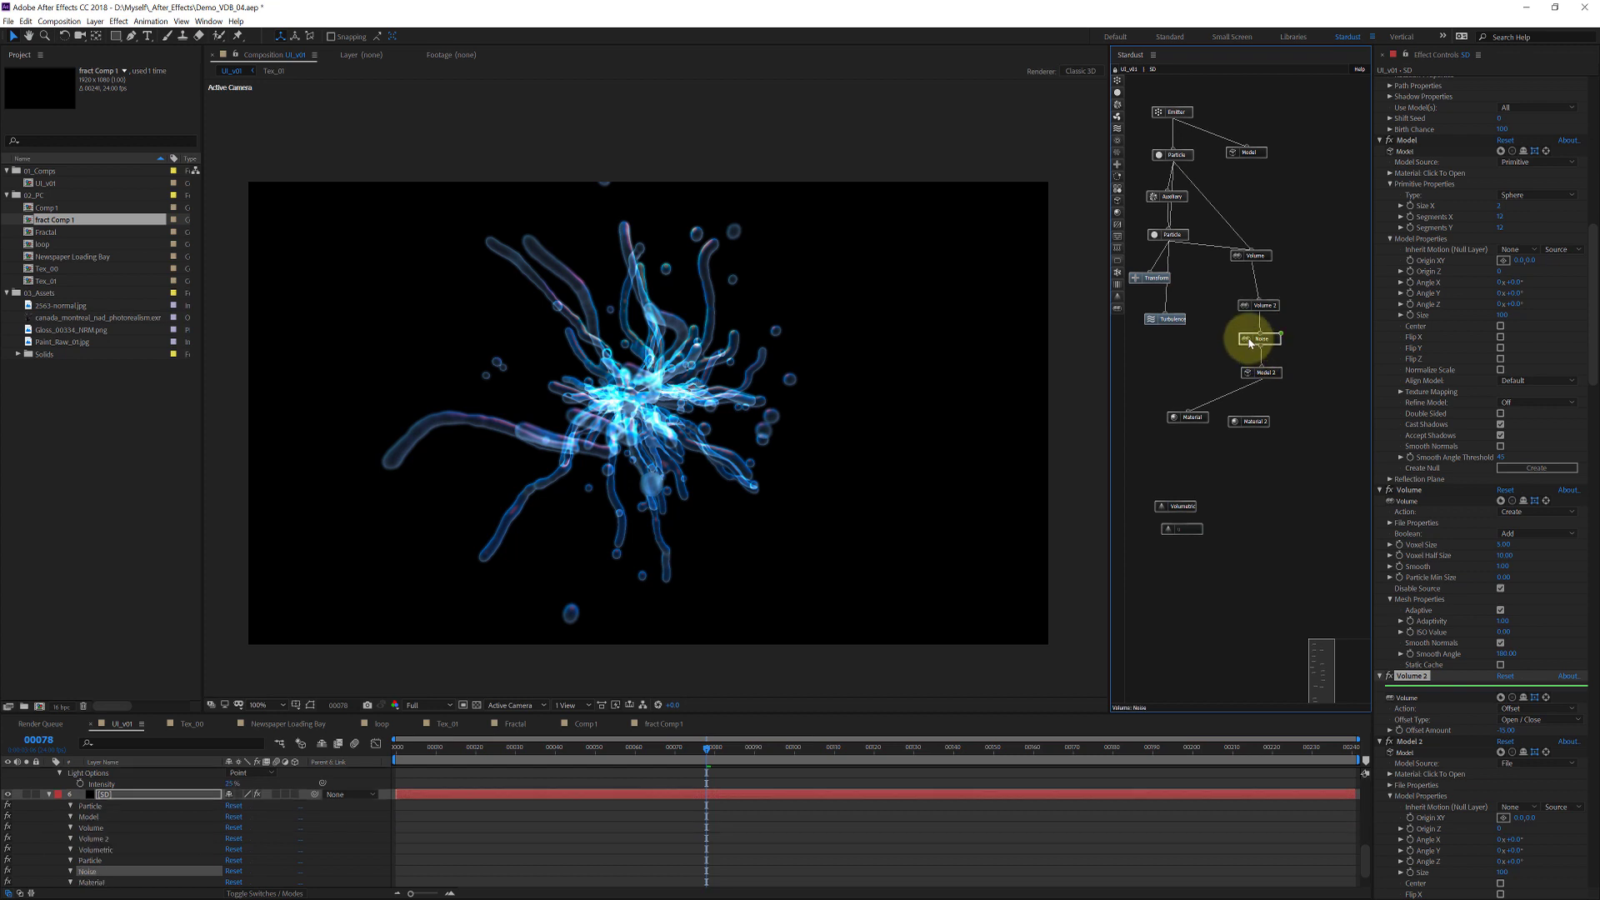
pyautogui.scroll(-2, 1446, 678)
pyautogui.scroll(-1, 1491, 804)
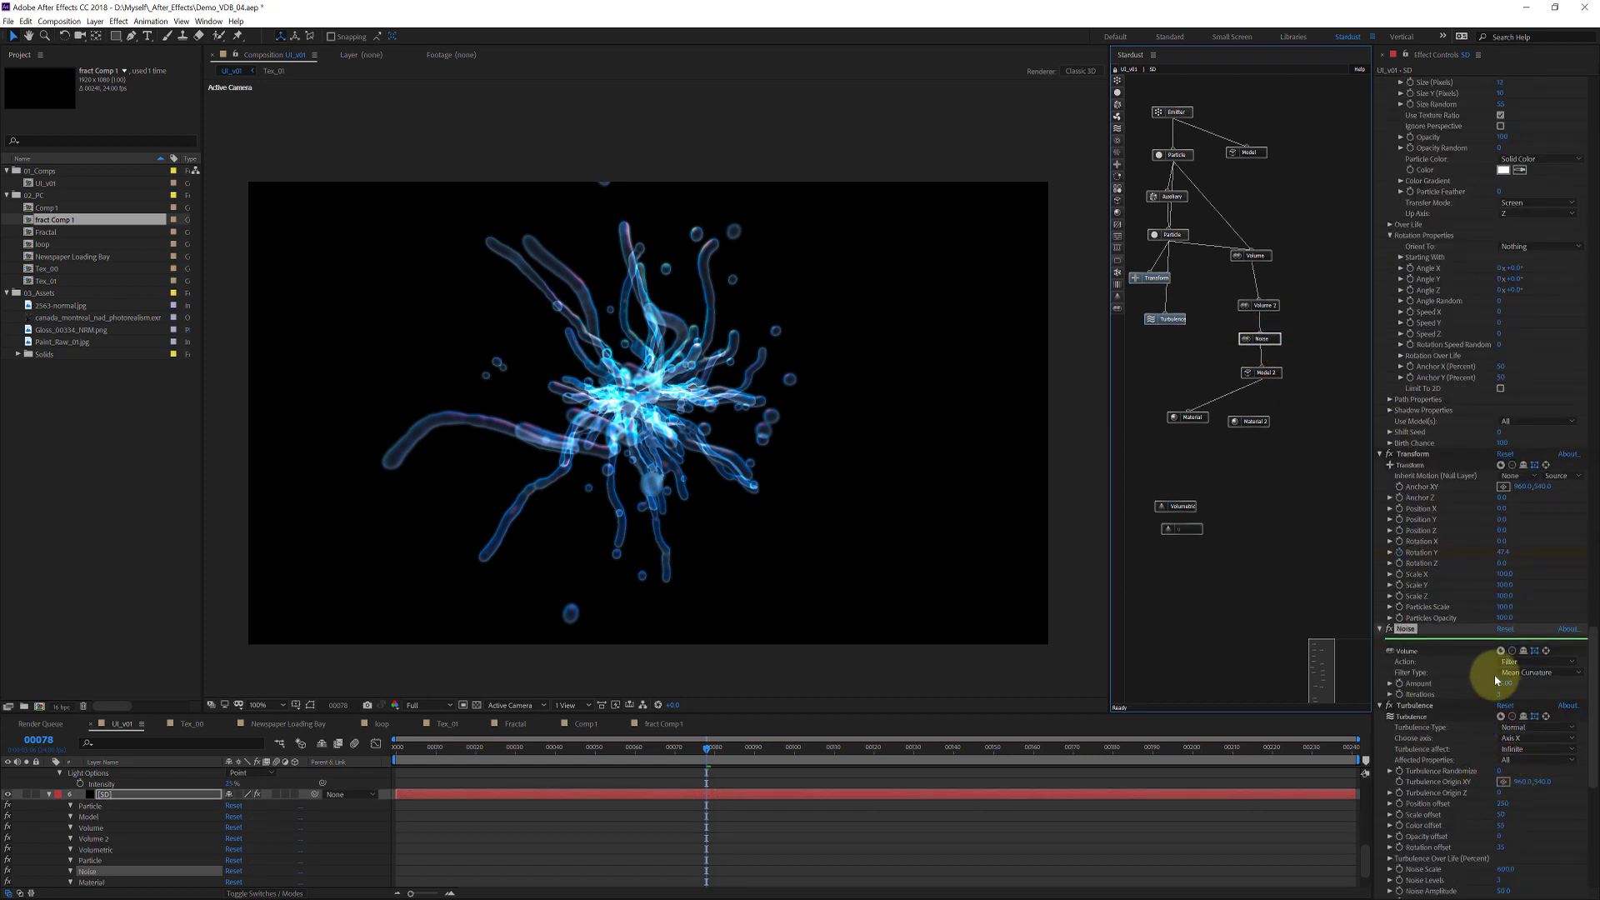
pyautogui.scroll(-1, 1404, 634)
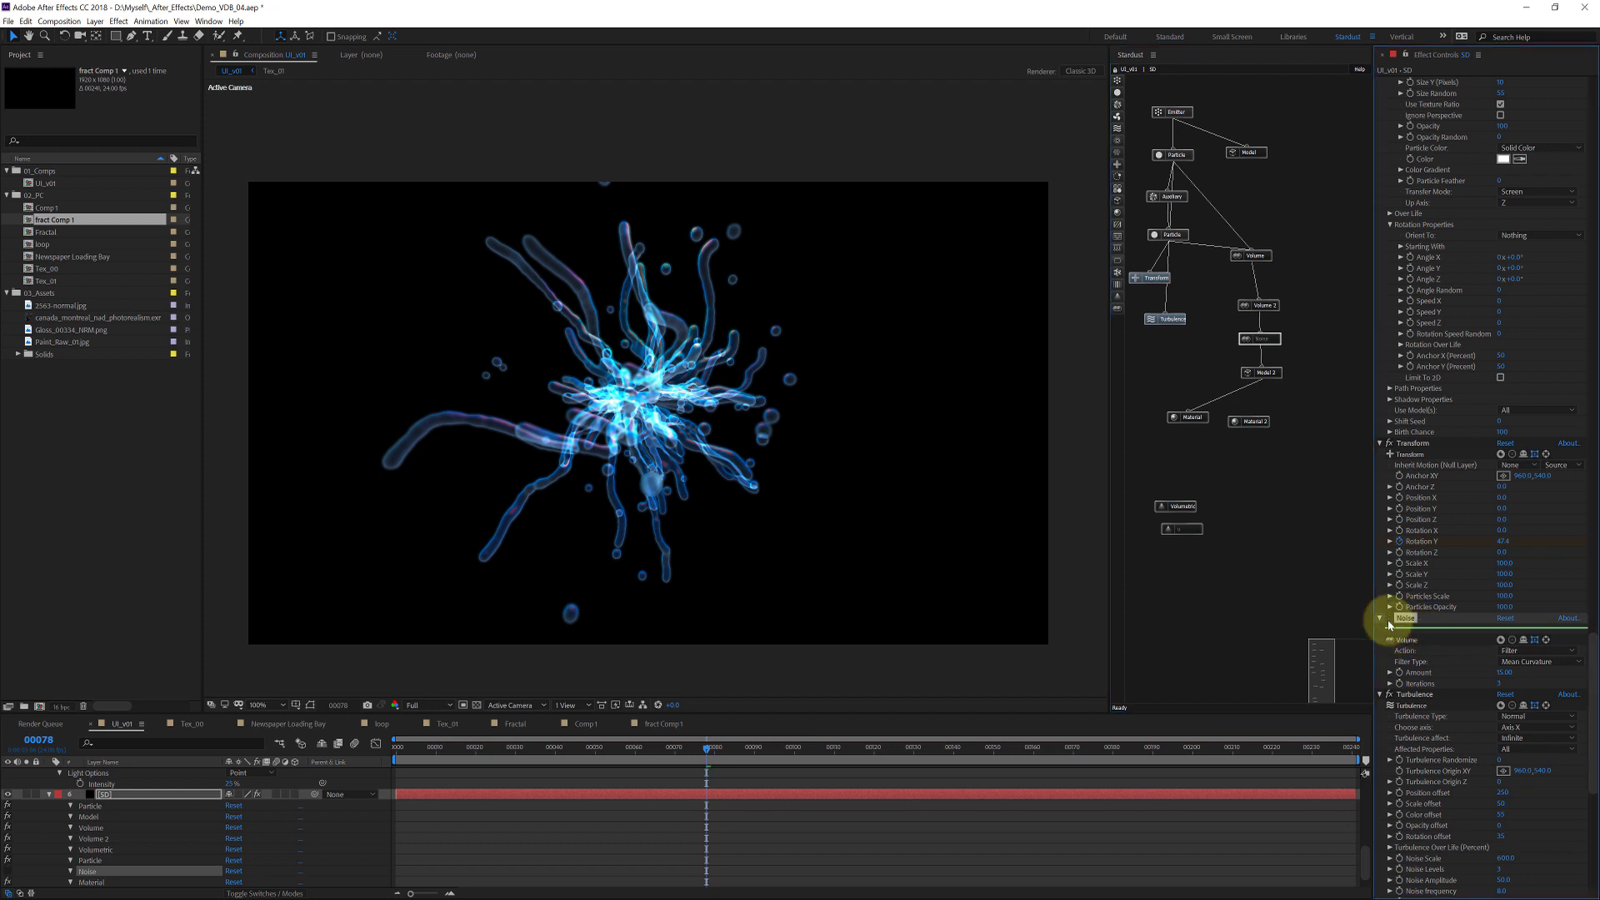
pyautogui.click(1264, 383)
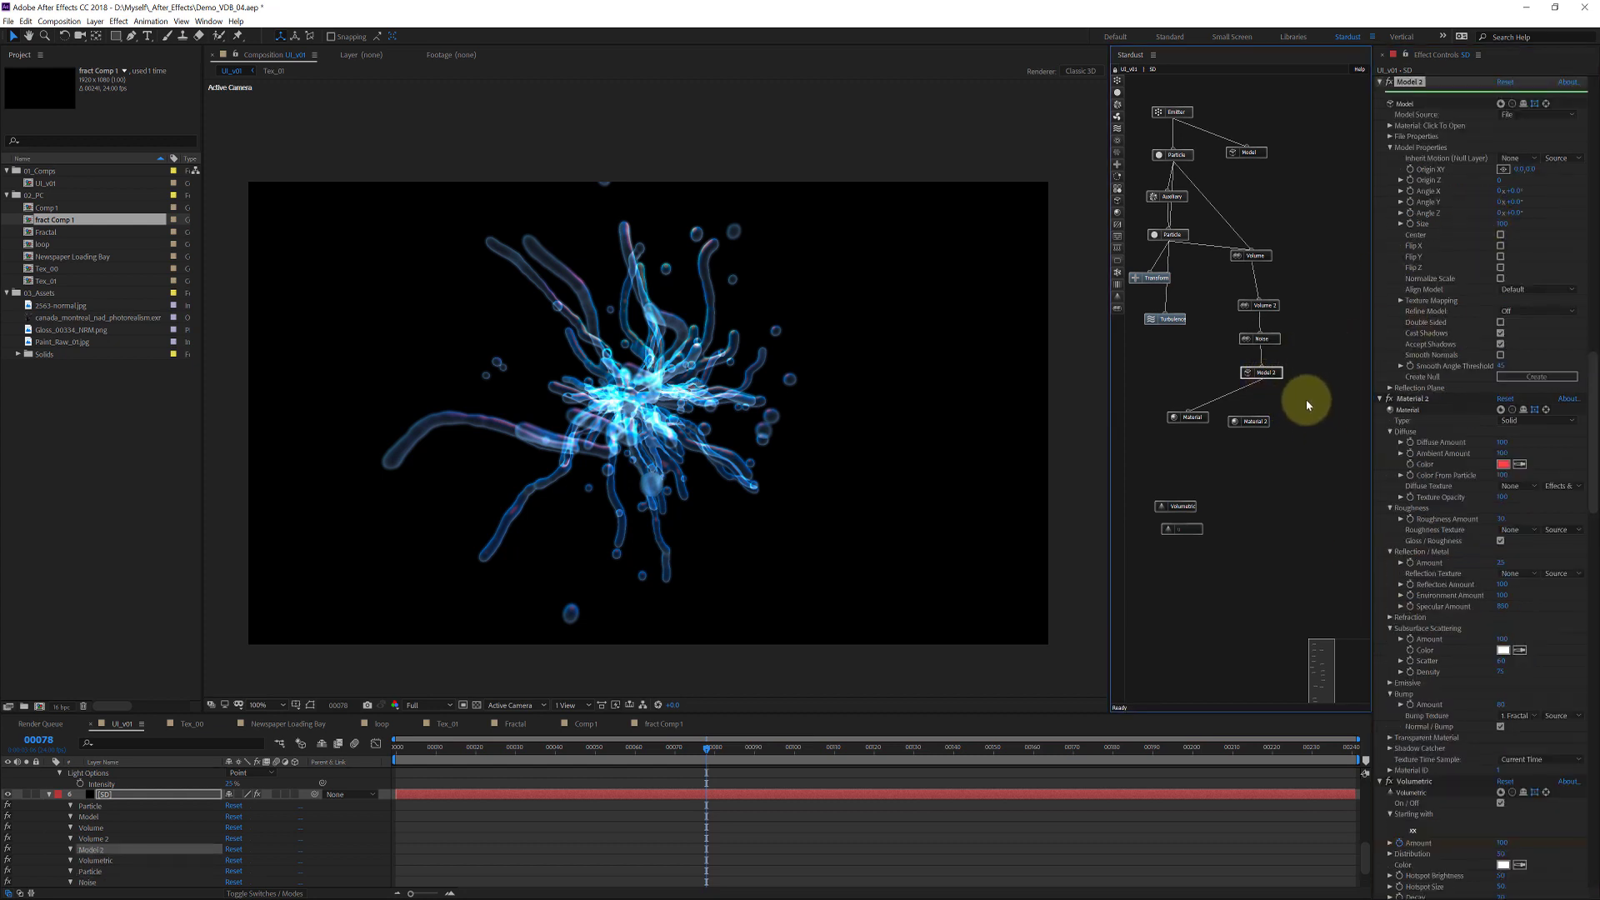
pyautogui.click(1178, 421)
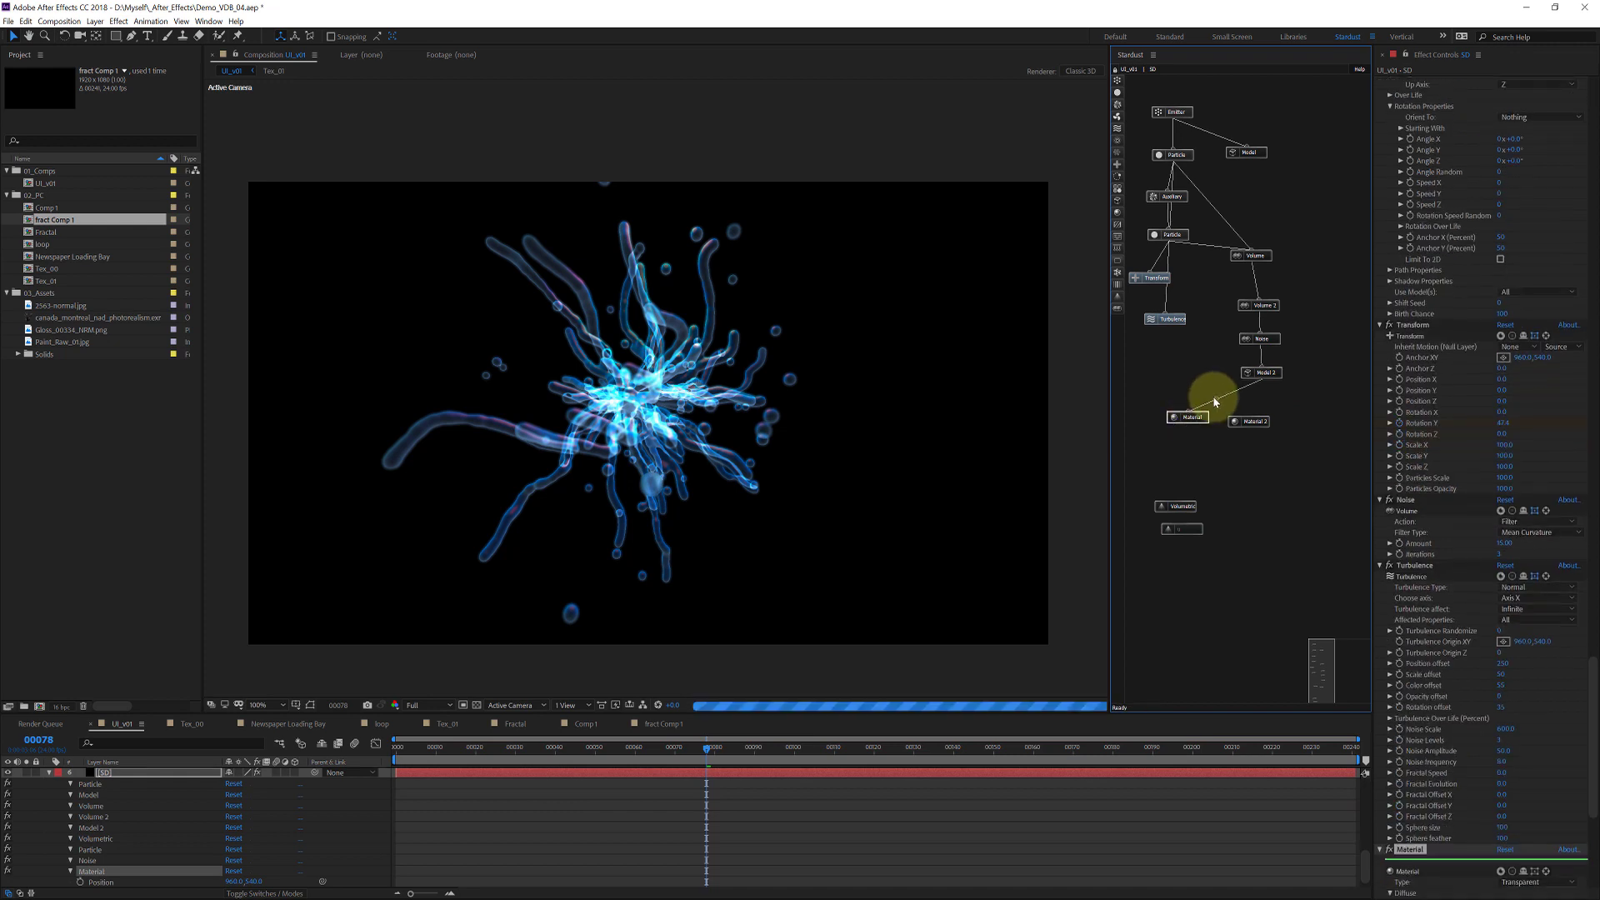
pyautogui.moveTo(1217, 404); pyautogui.dragTo(1263, 381)
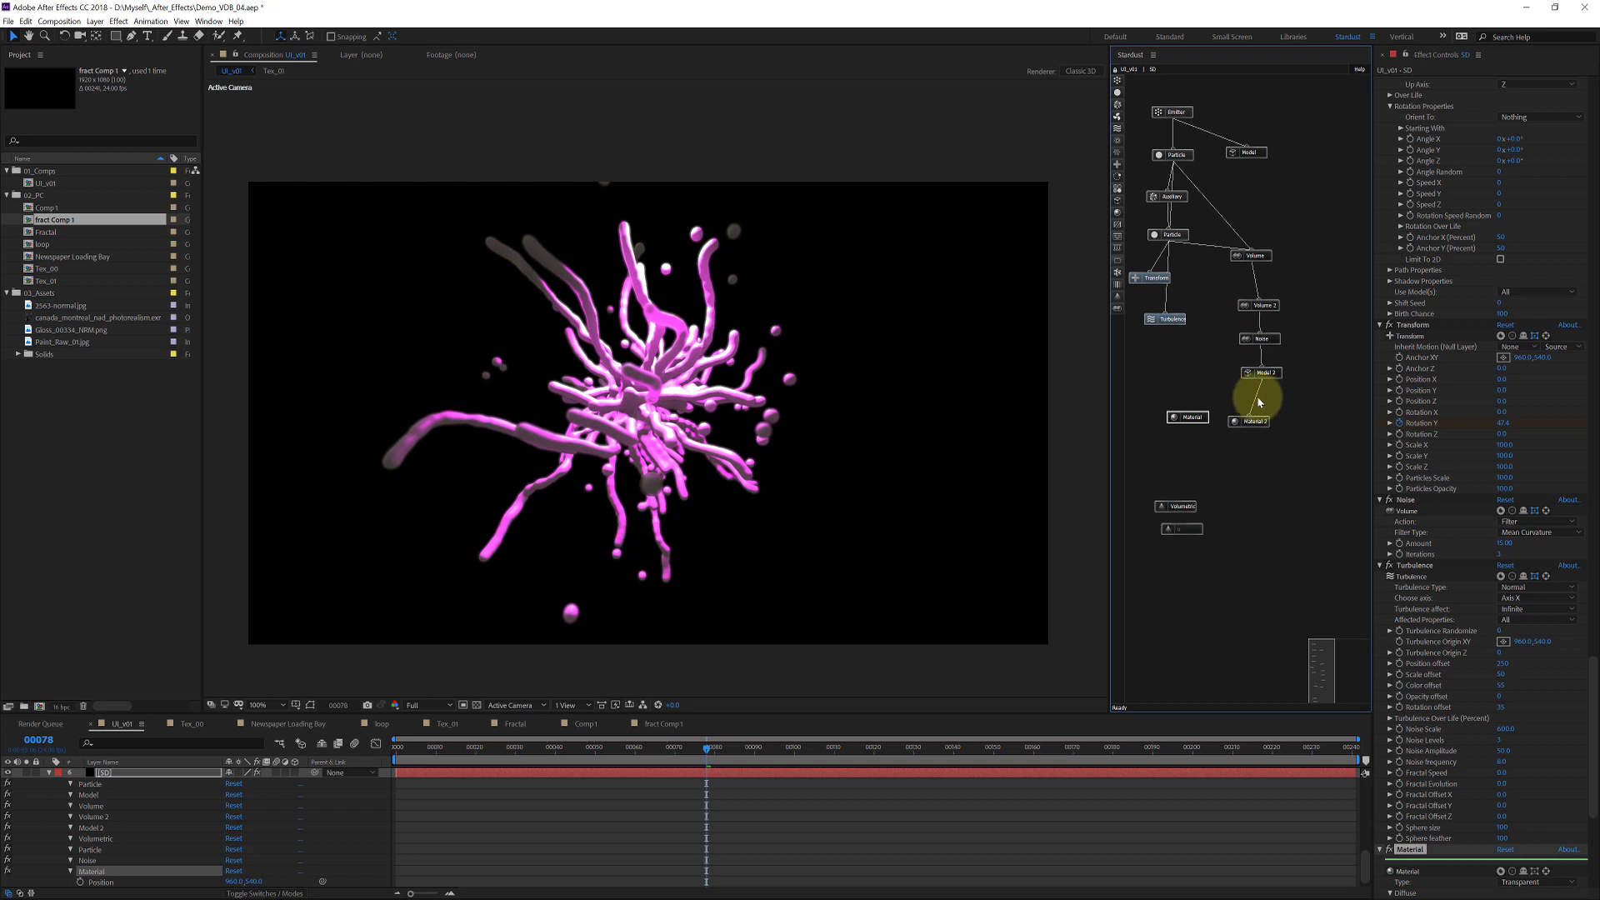
pyautogui.moveTo(1260, 375); pyautogui.dragTo(1189, 417)
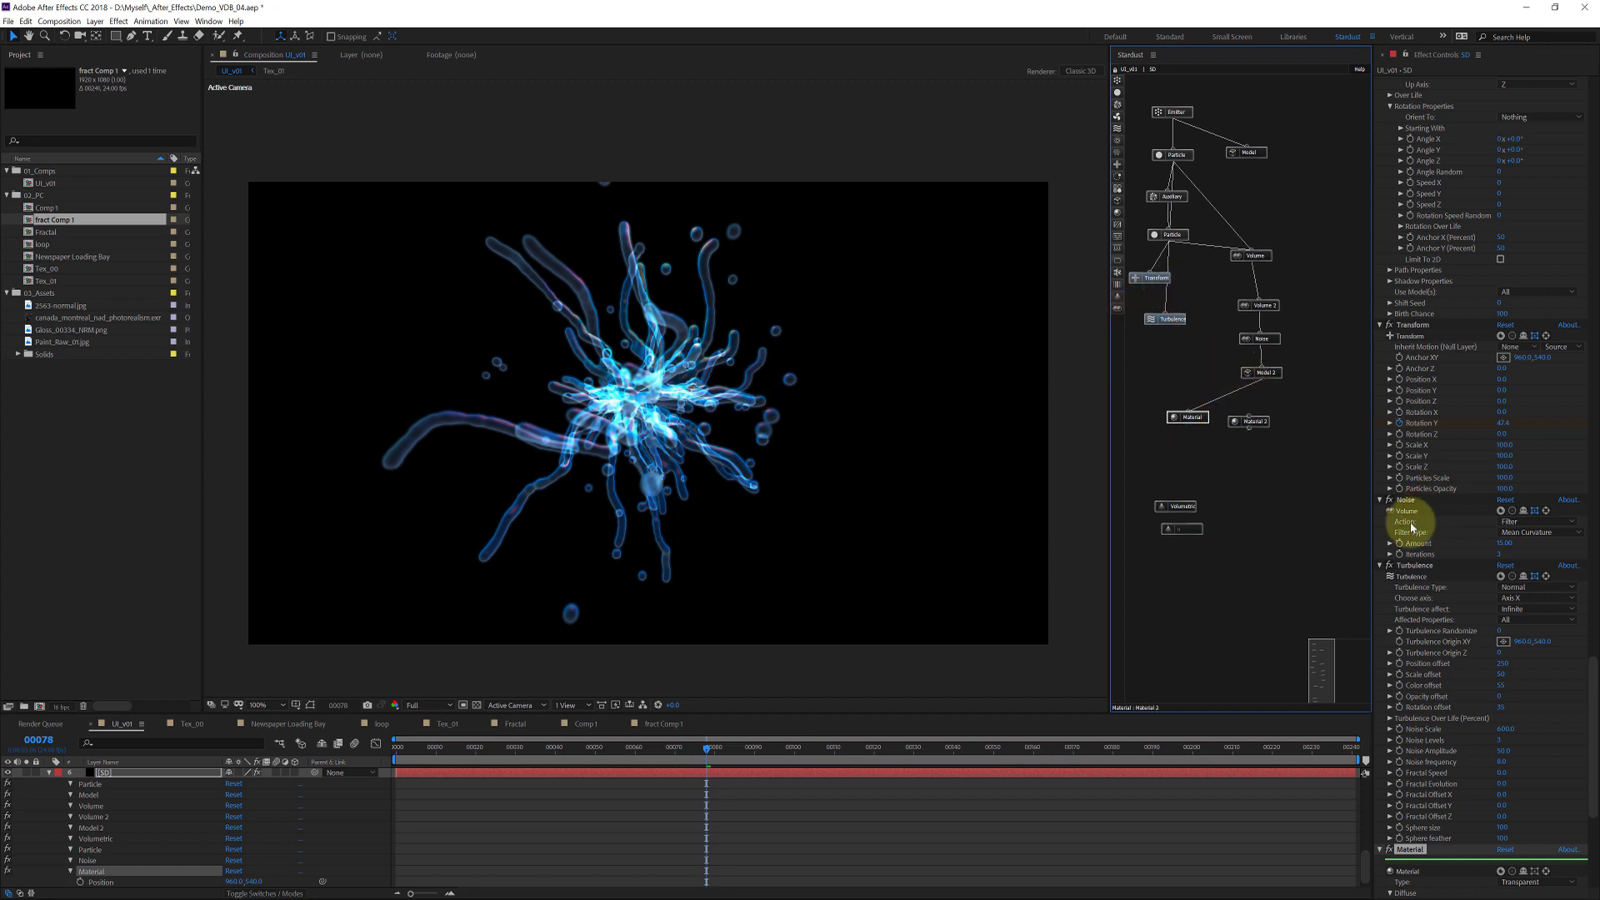
pyautogui.click(1184, 419)
pyautogui.scroll(-2, 1422, 672)
pyautogui.scroll(-4, 1422, 672)
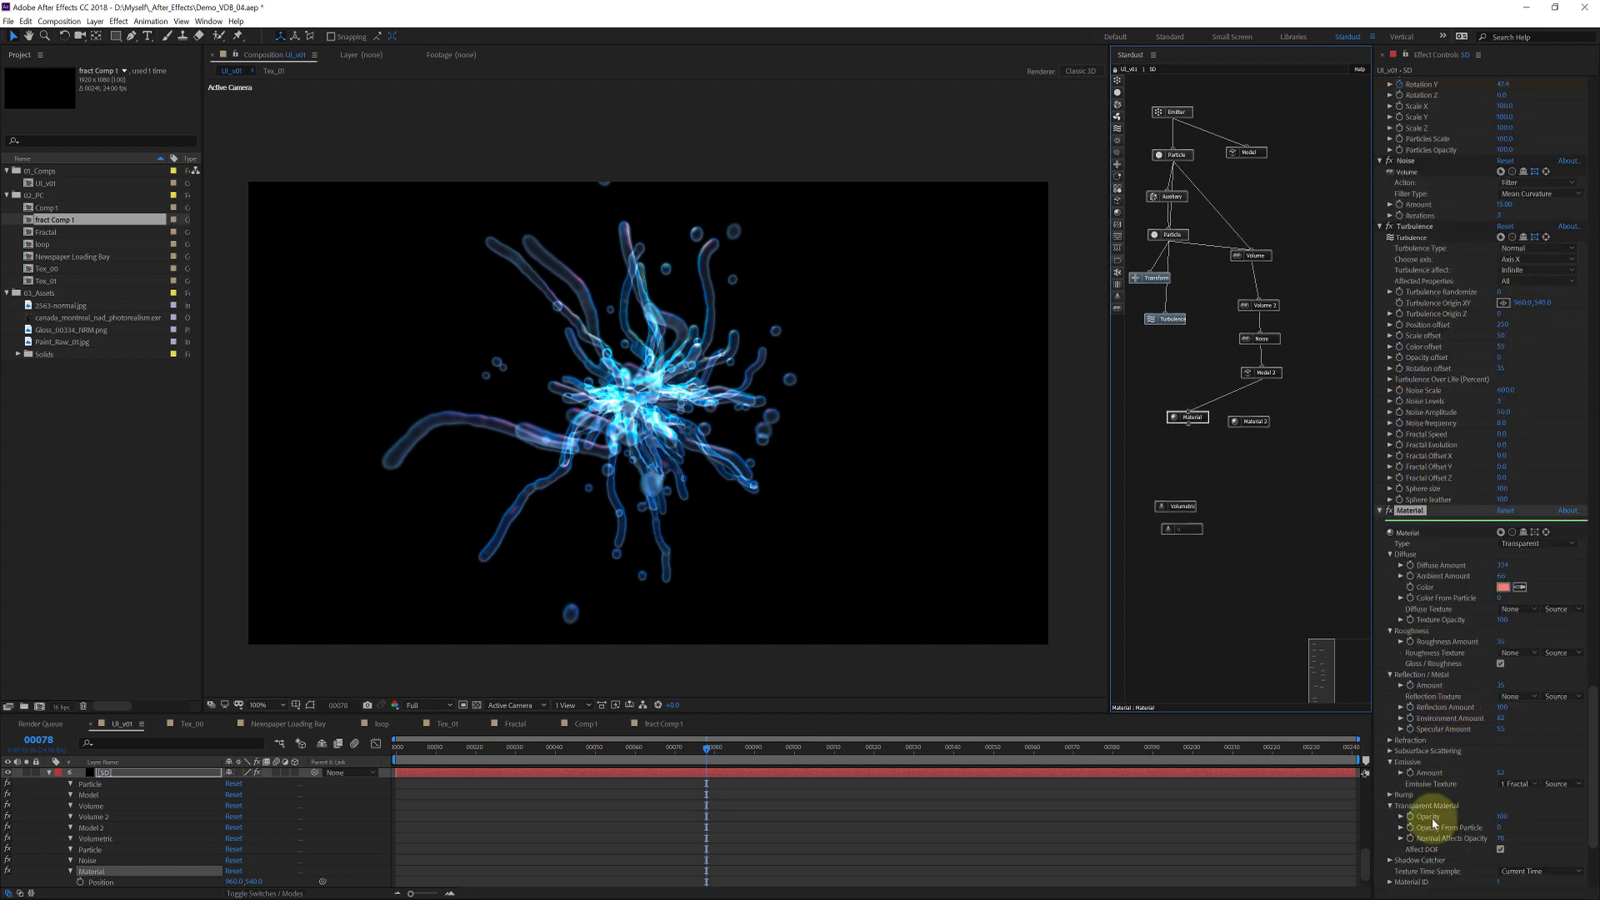
pyautogui.click(368, 705)
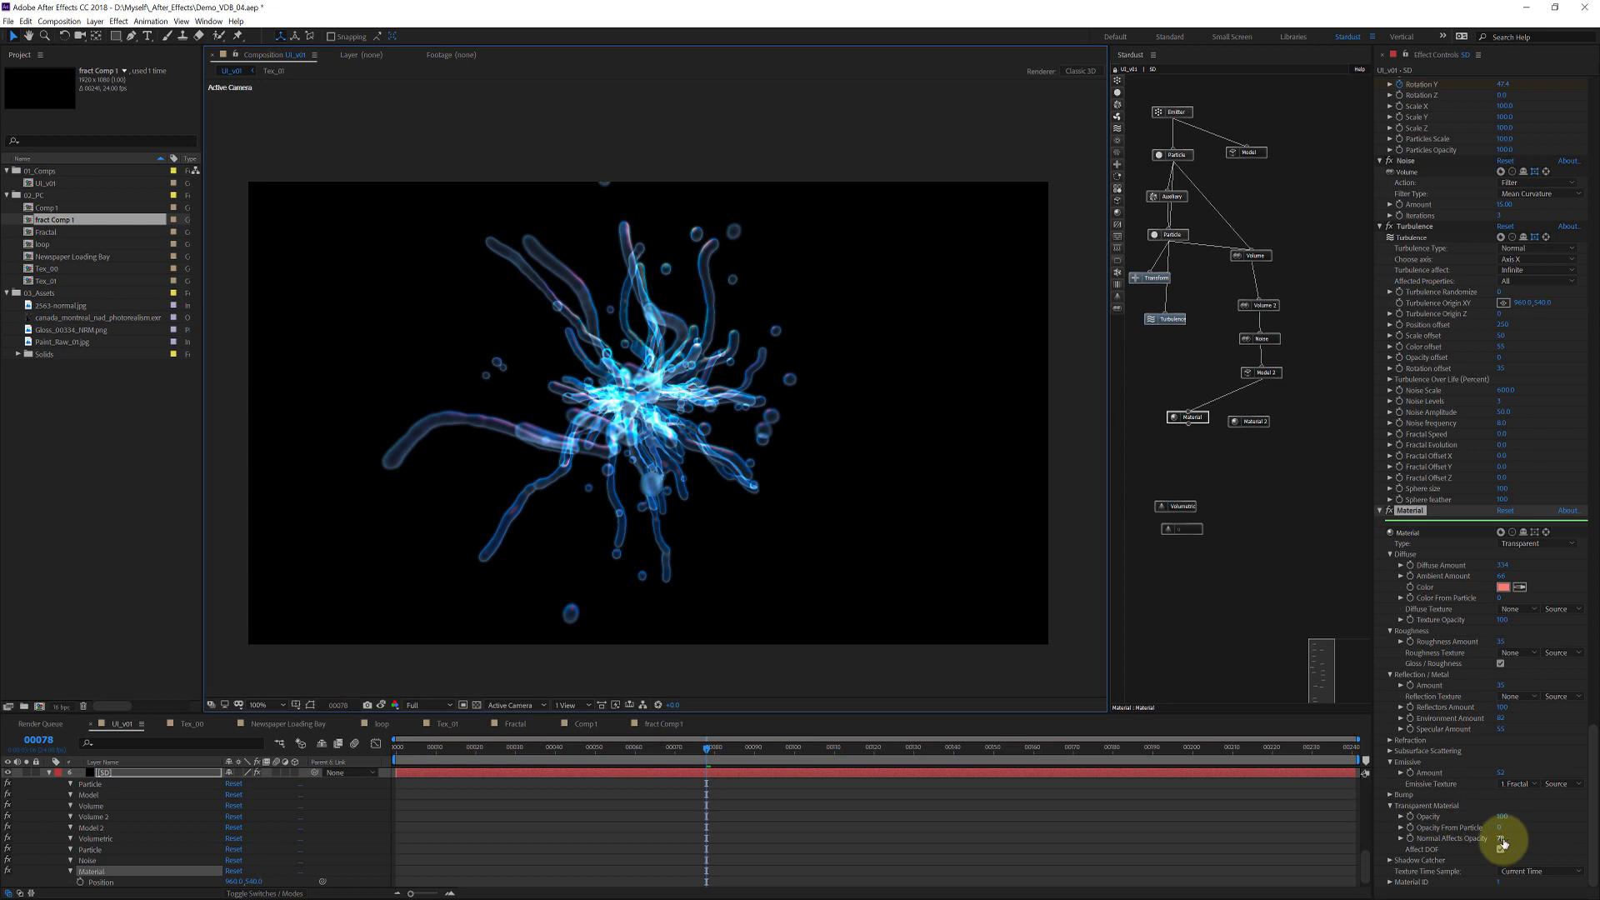
pyautogui.click(1504, 839)
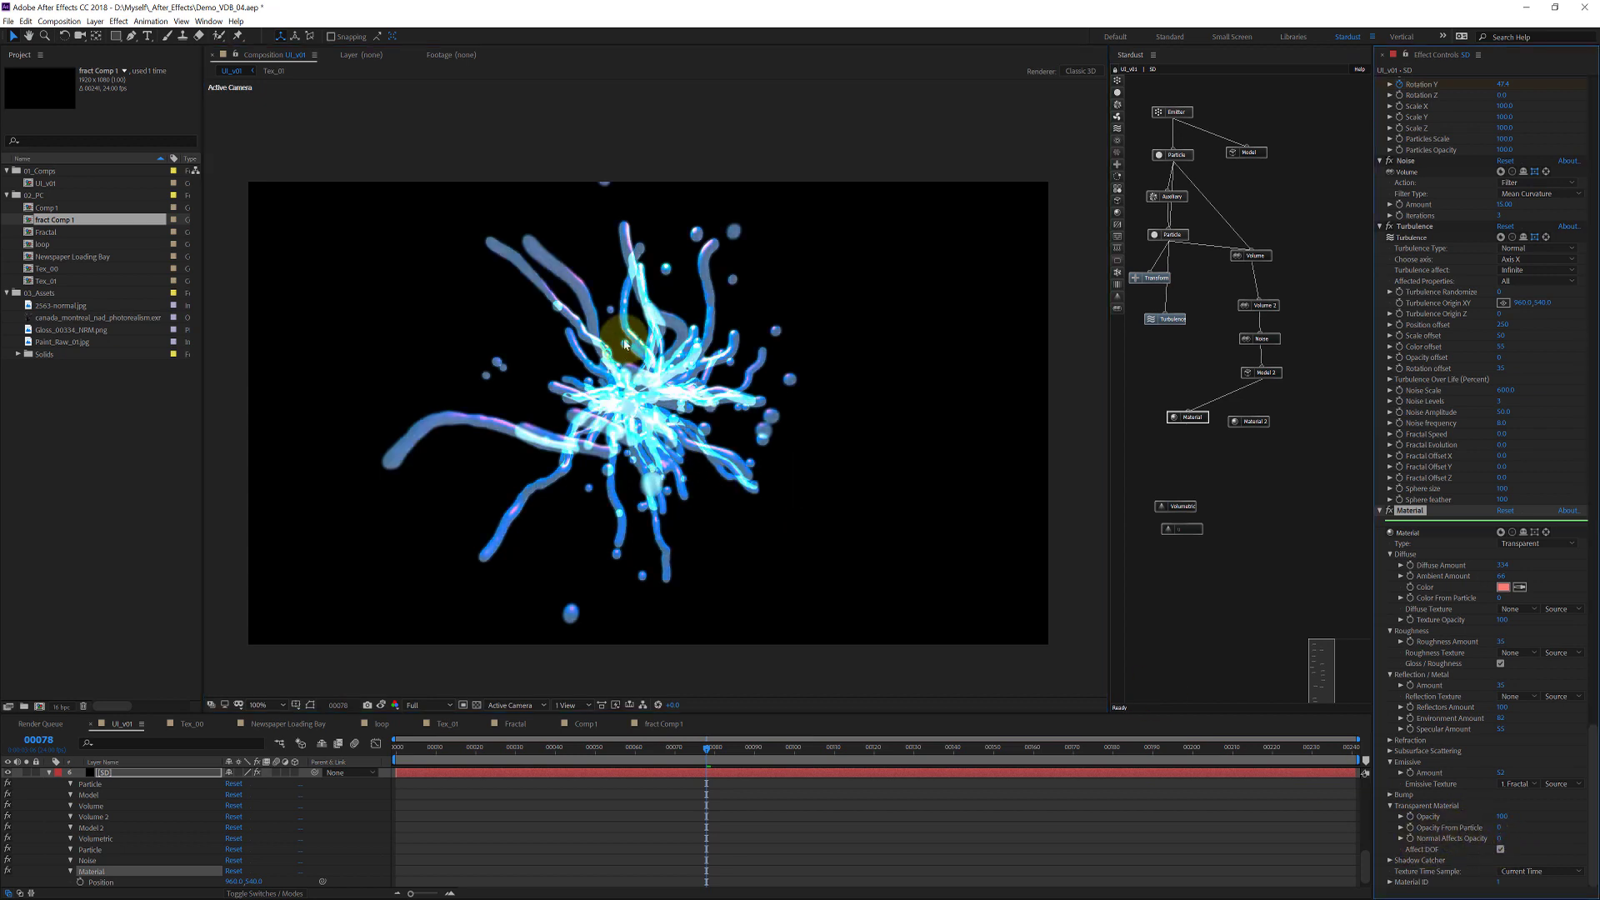
pyautogui.click(382, 706)
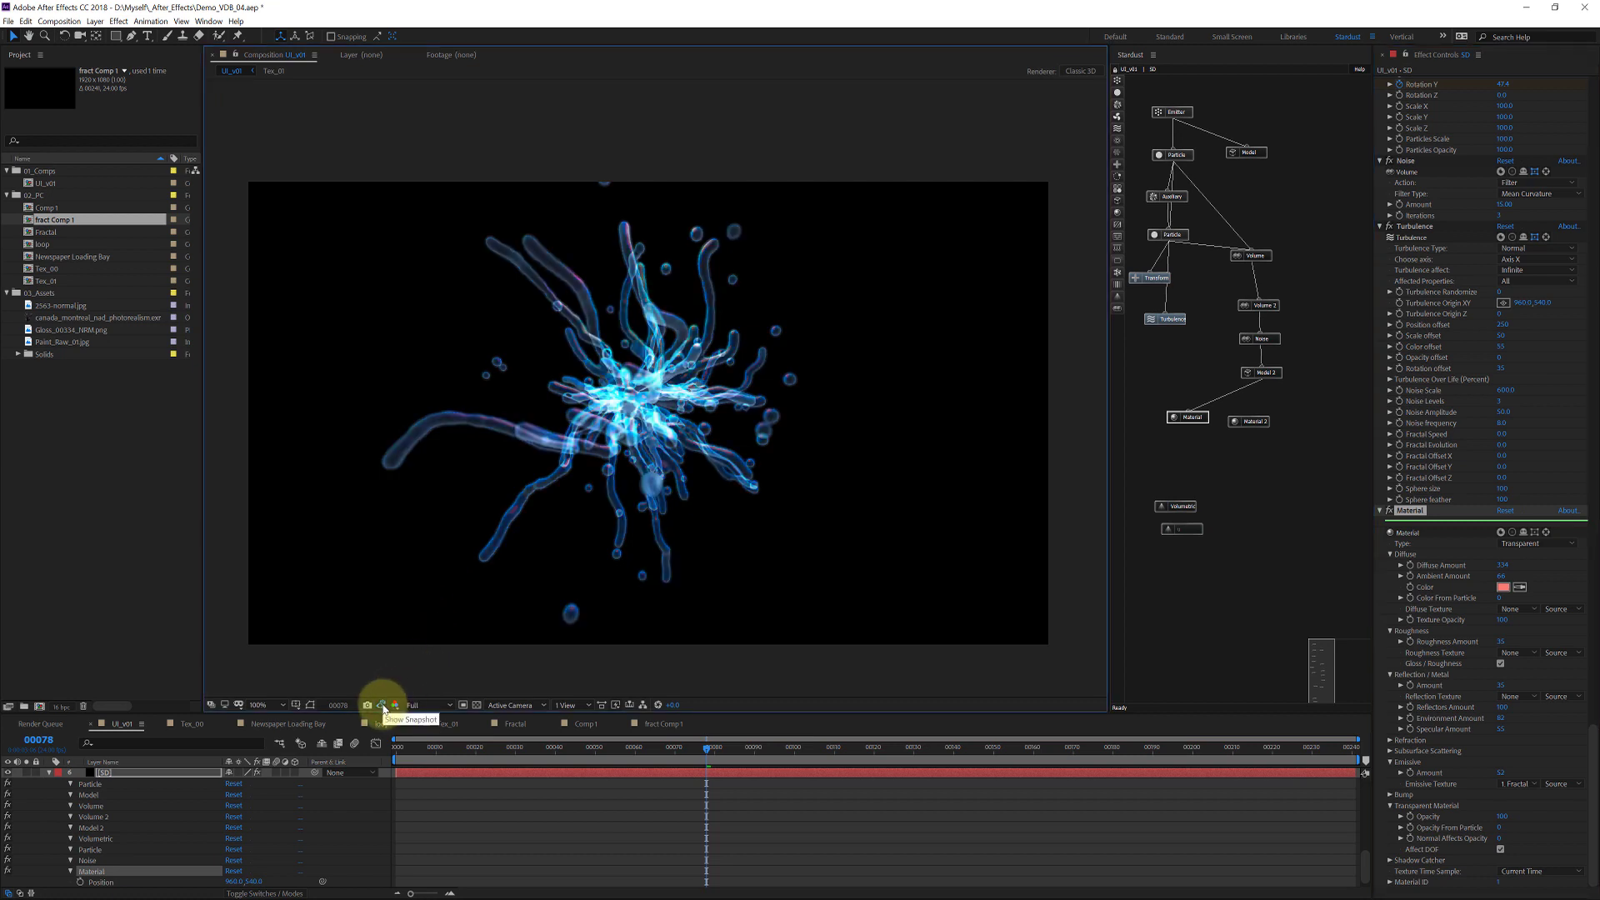
pyautogui.click(383, 706)
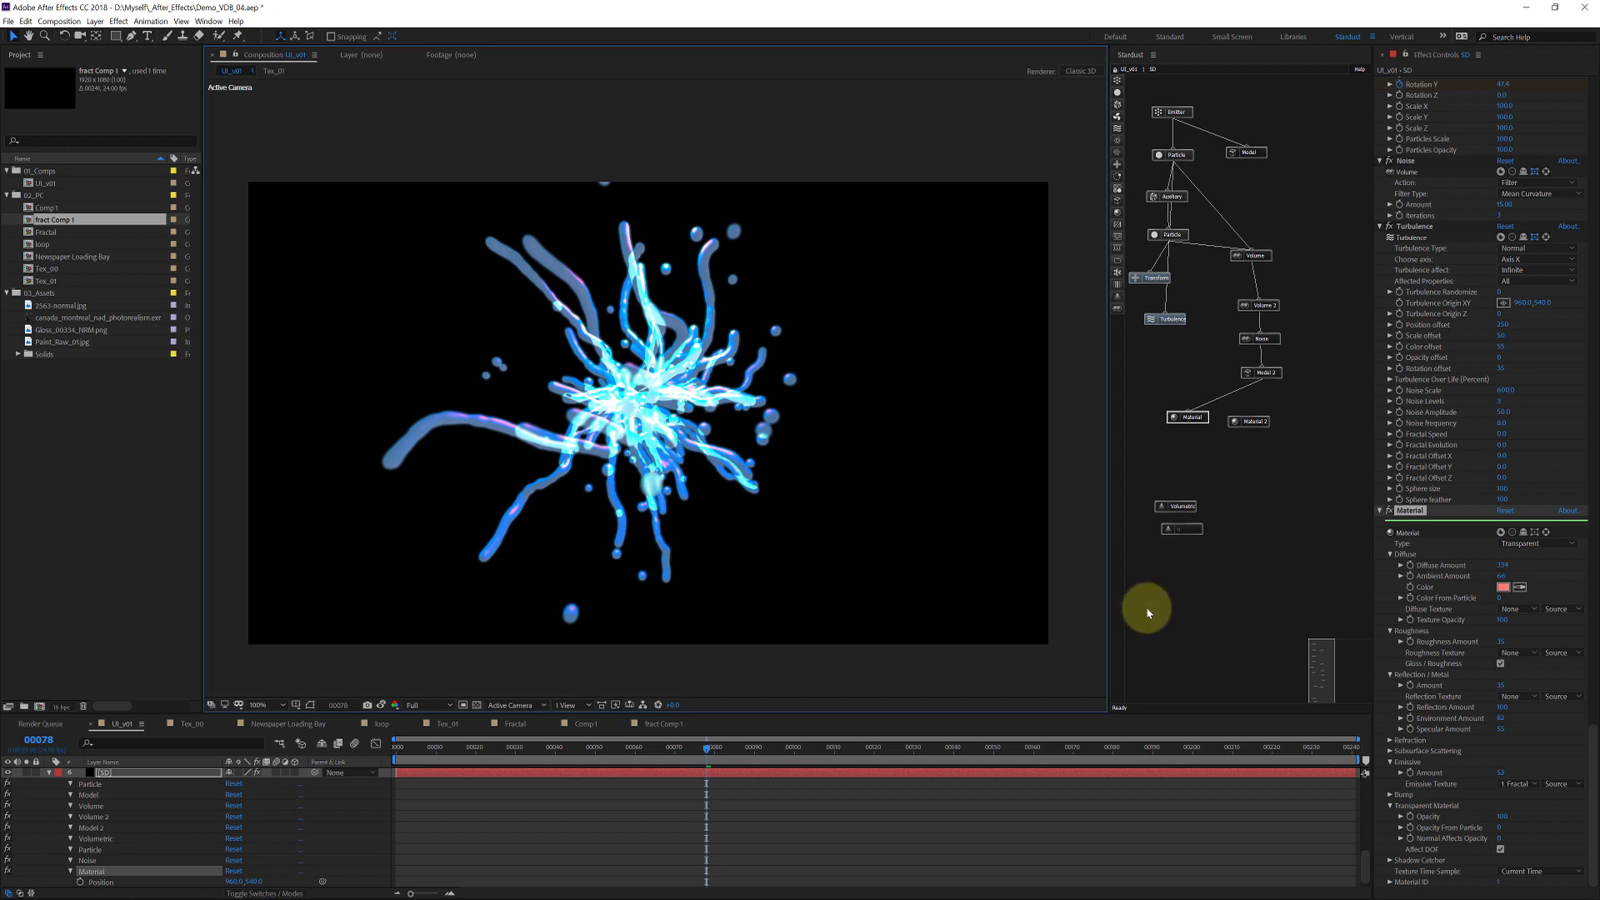
pyautogui.click(1501, 839)
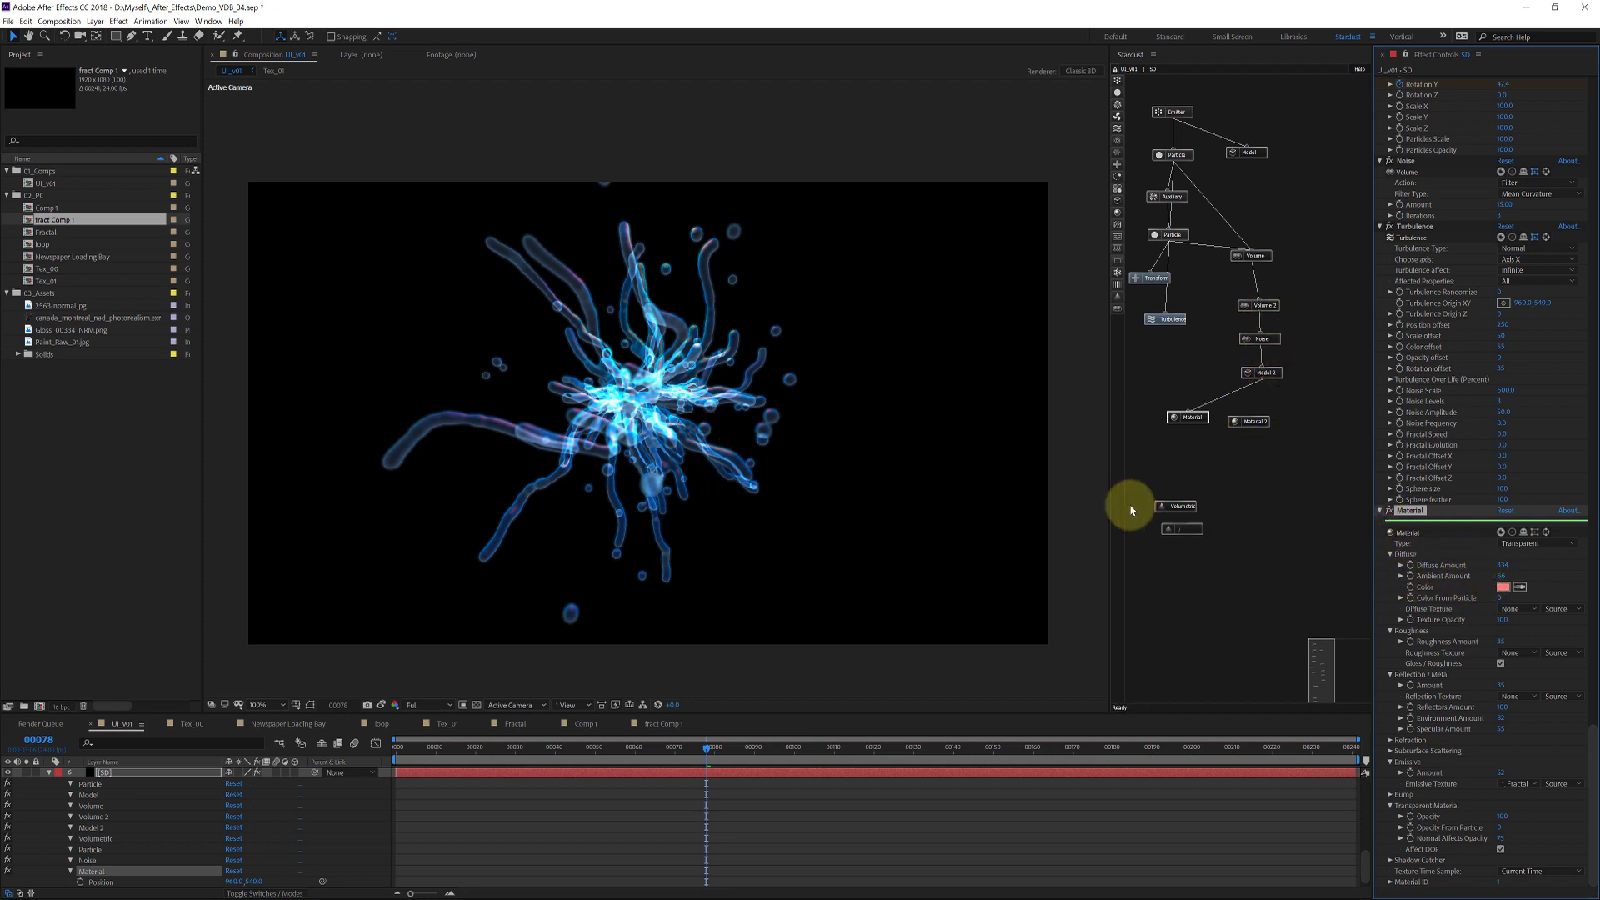
pyautogui.moveTo(1208, 492); pyautogui.dragTo(1148, 540)
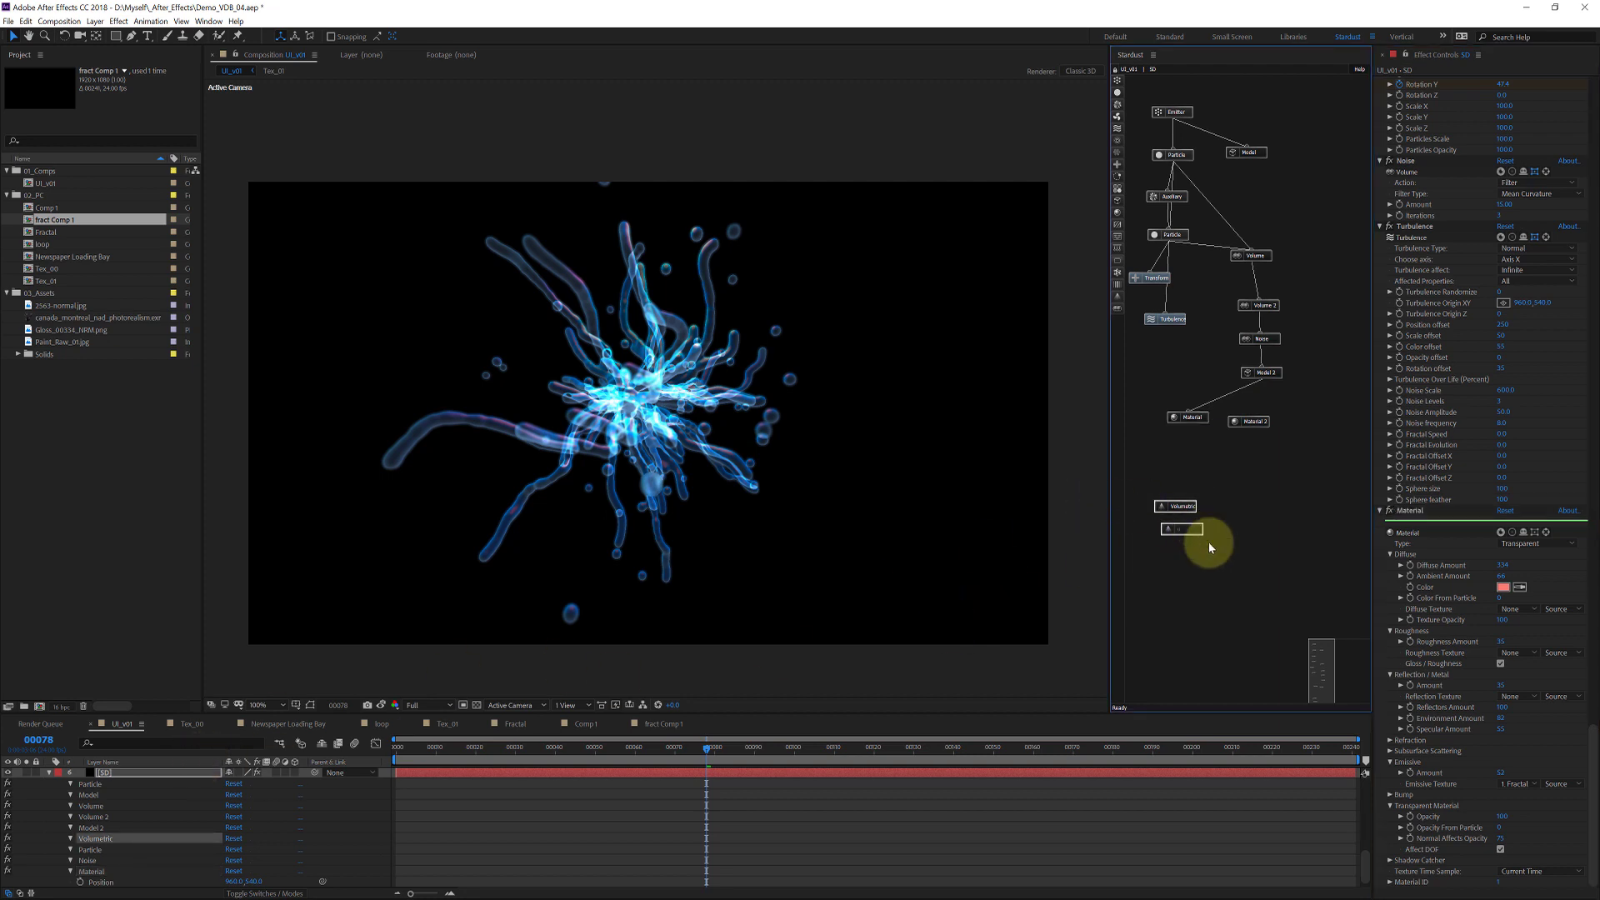
# Step: Collapse all effects, select the Emitter node, expand Stardust settings, and move to frame 00045
pyautogui.click(1407, 513)
pyautogui.keyDown('ctrl'); pyautogui.click(1380, 510); pyautogui.keyUp('ctrl')
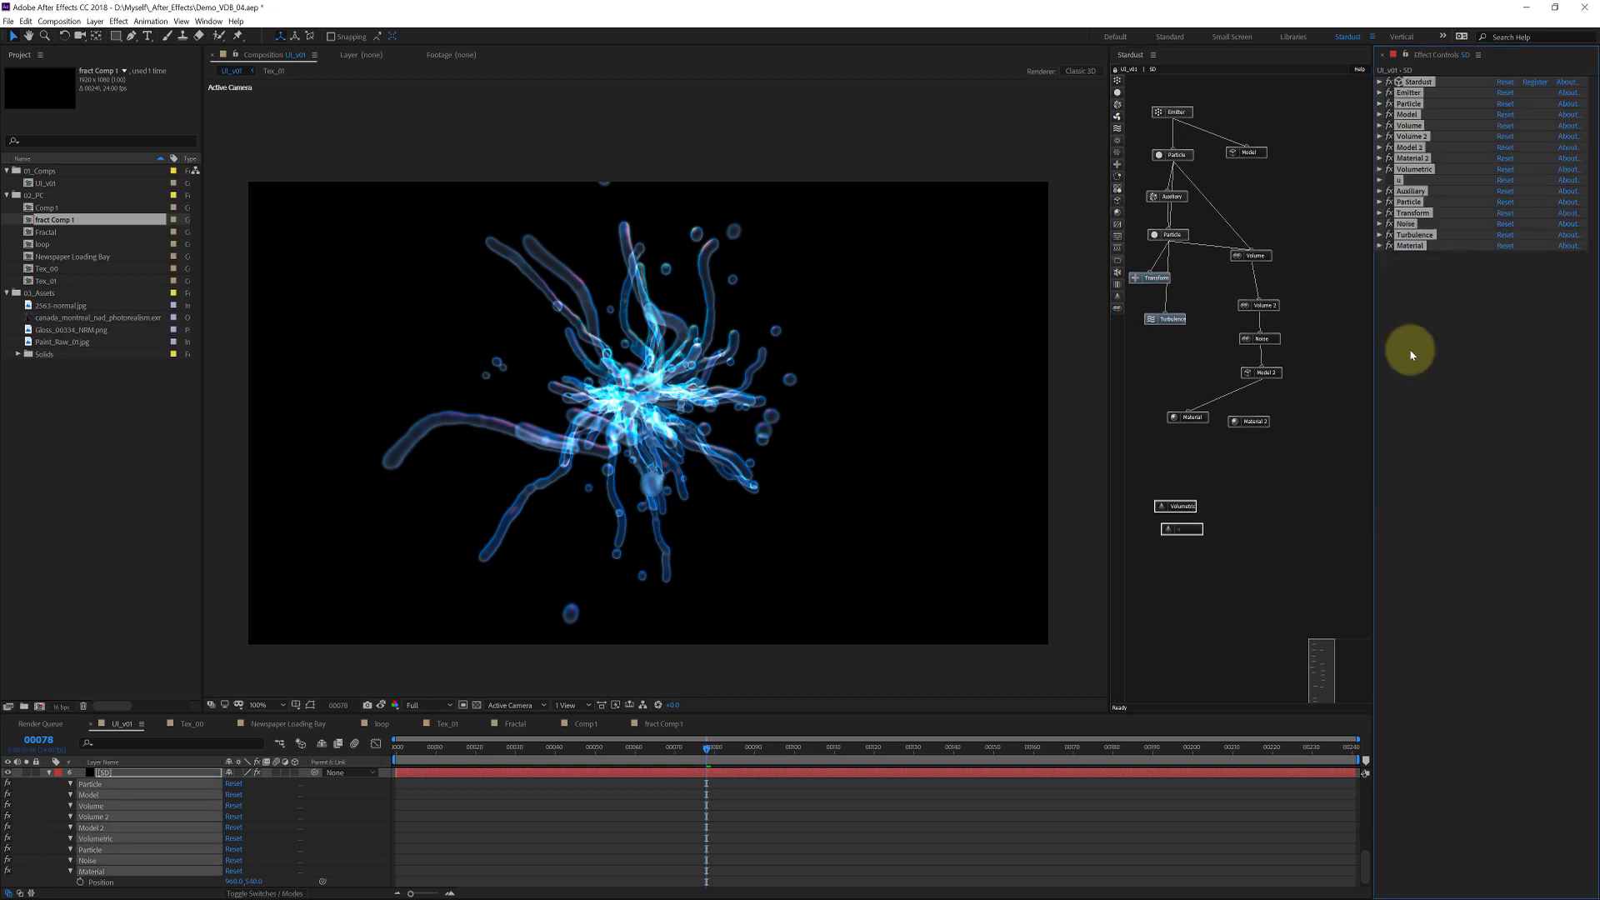
pyautogui.click(1156, 135)
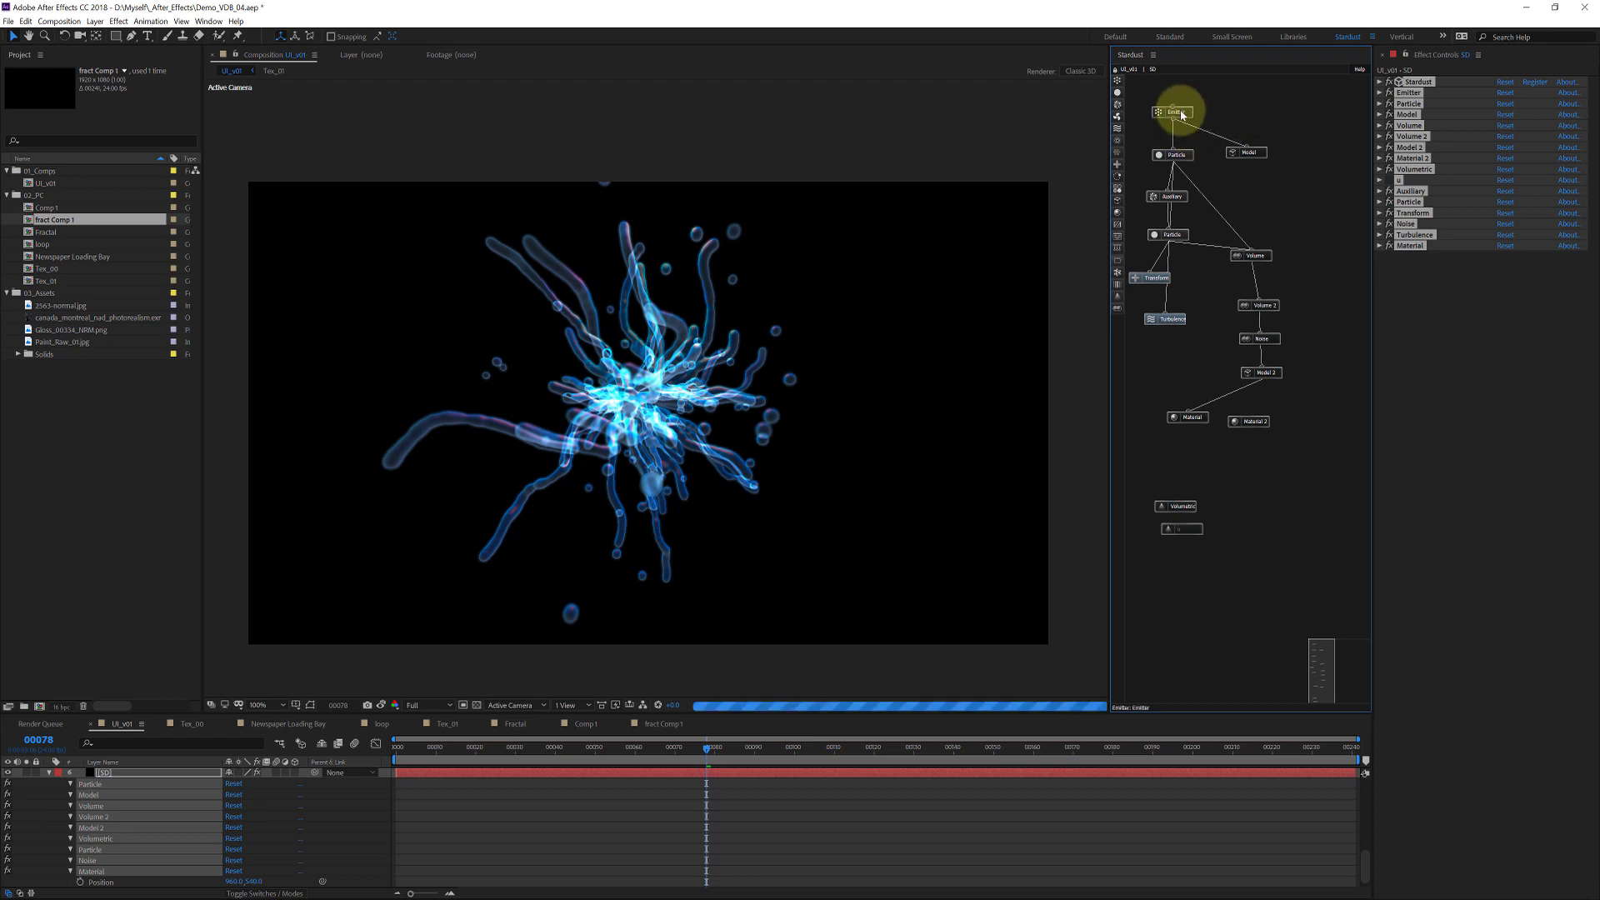
pyautogui.click(1167, 114)
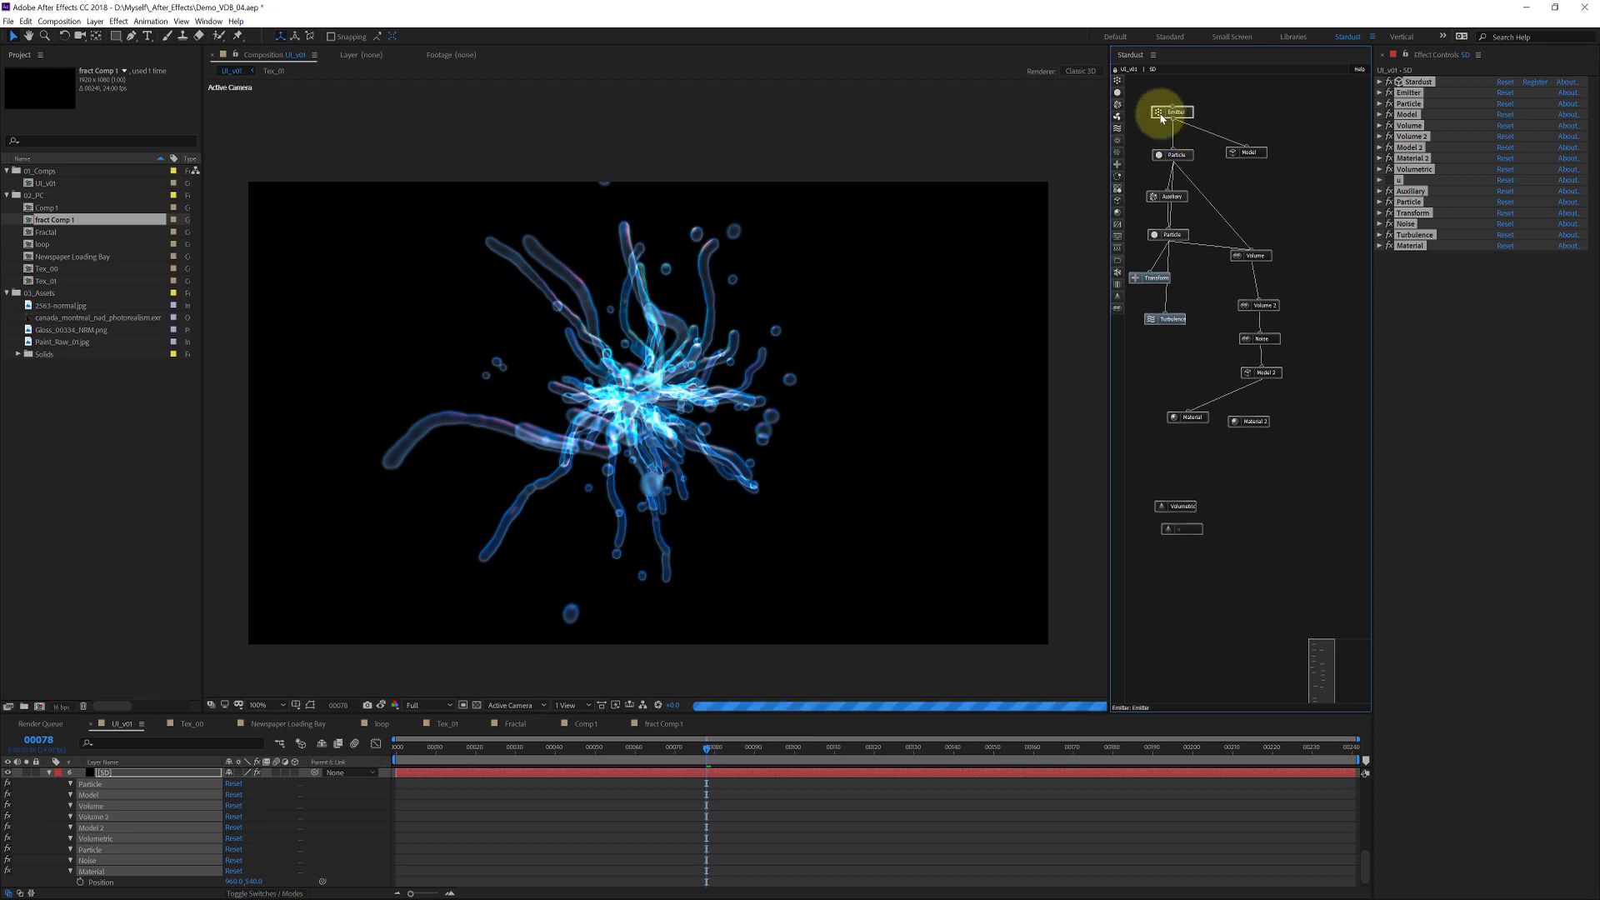
pyautogui.click(1380, 81)
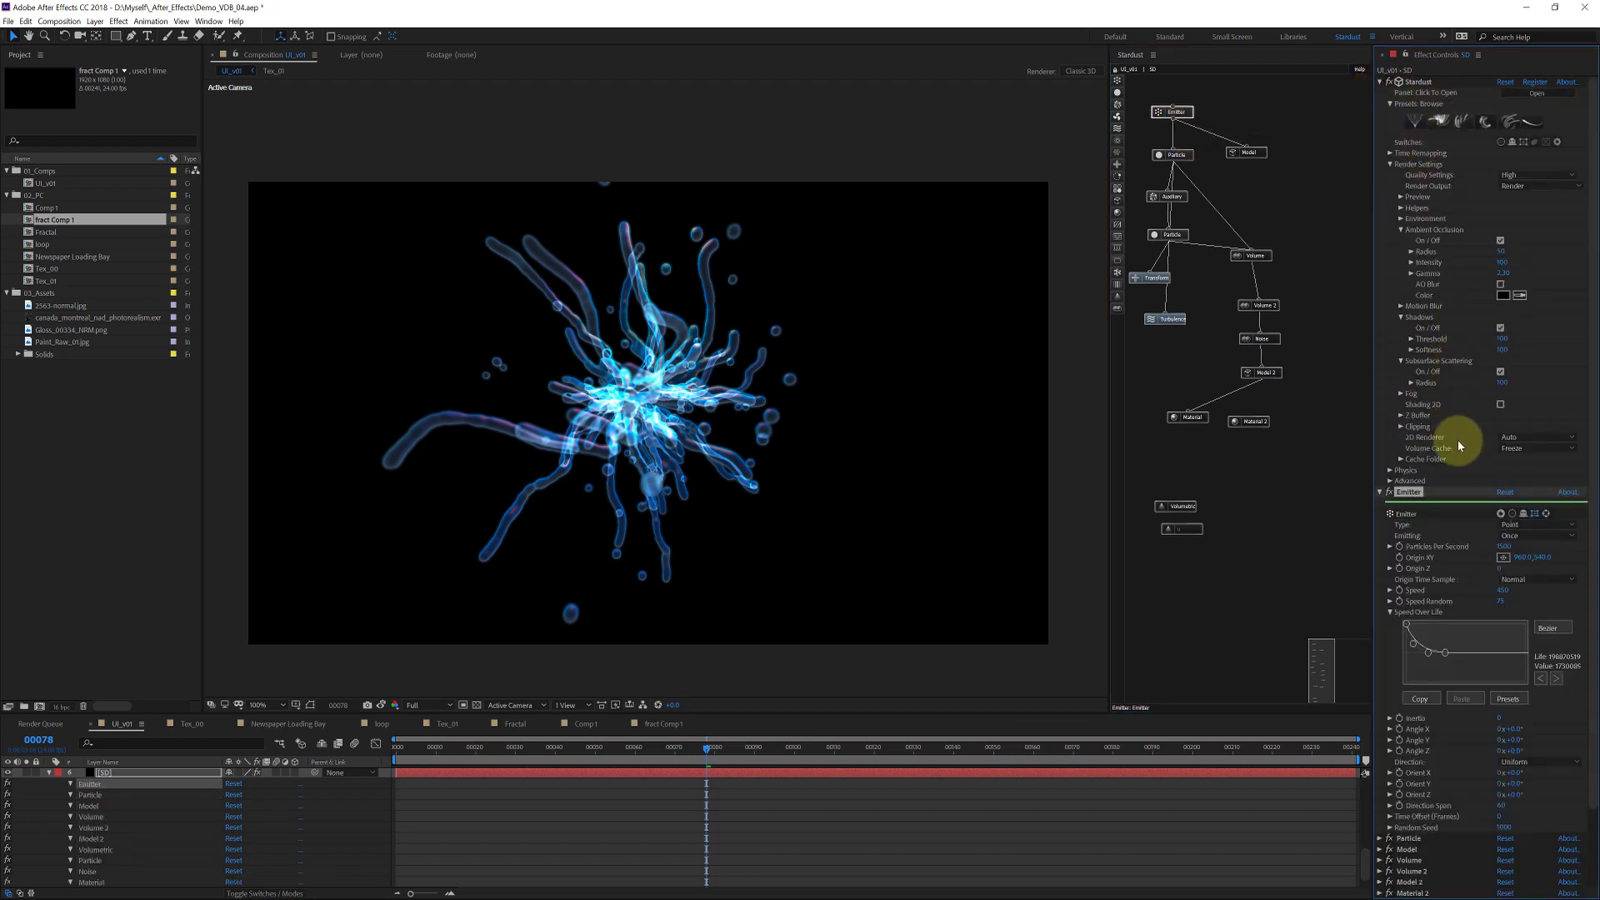
pyautogui.moveTo(657, 749); pyautogui.dragTo(575, 754)
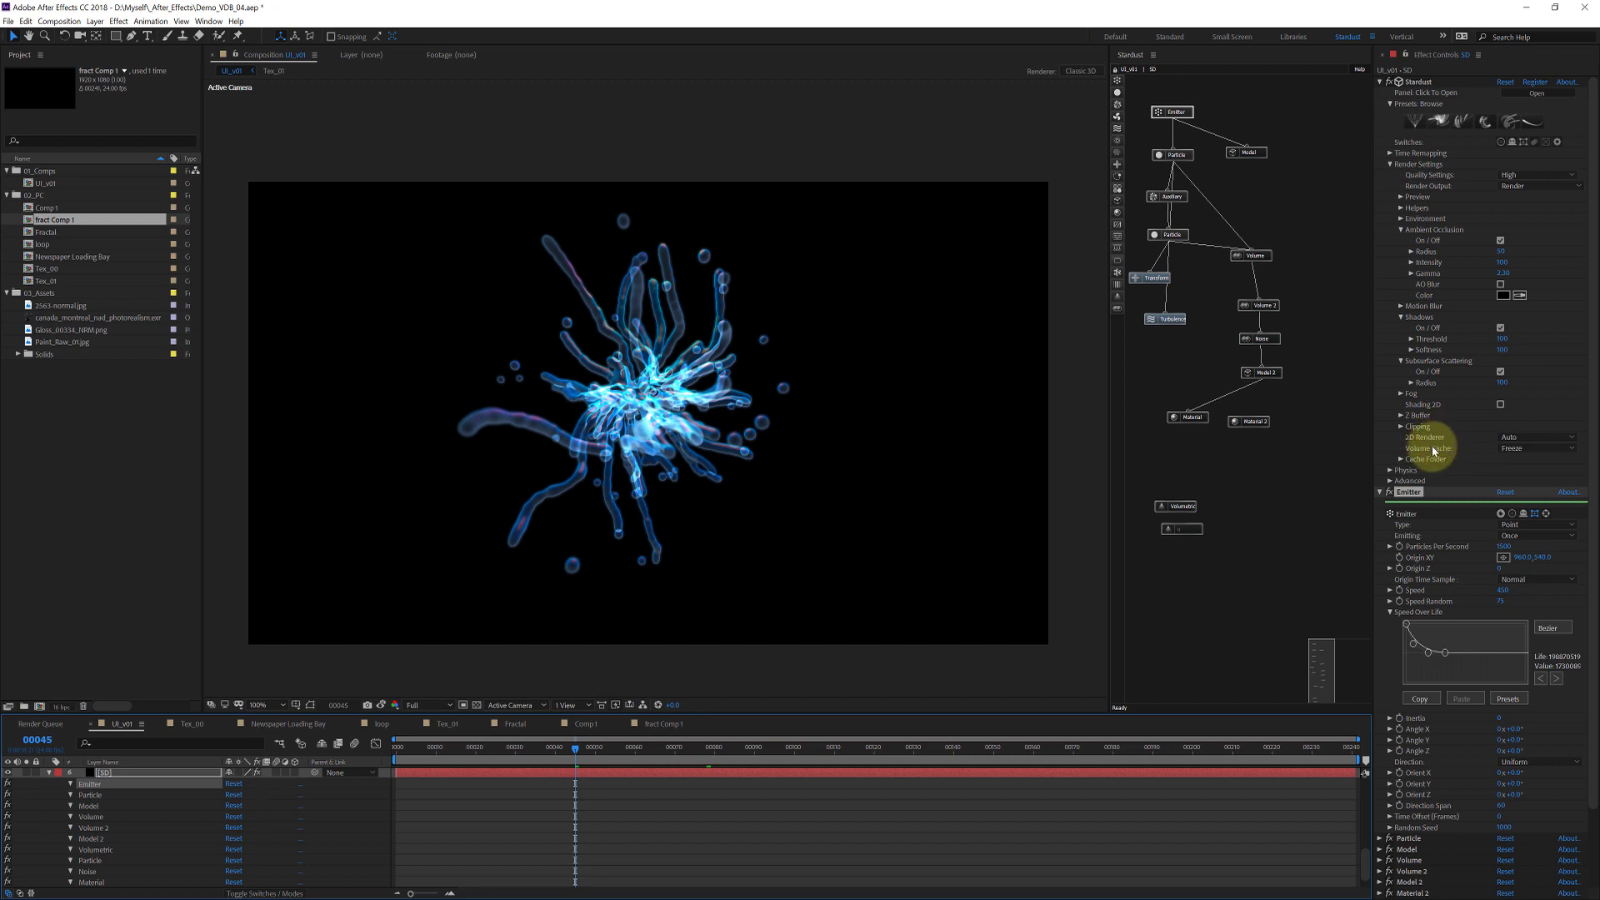
# Step: Try the Volume Cache set to Off, then On, and finally set it to Freeze
pyautogui.click(1511, 453)
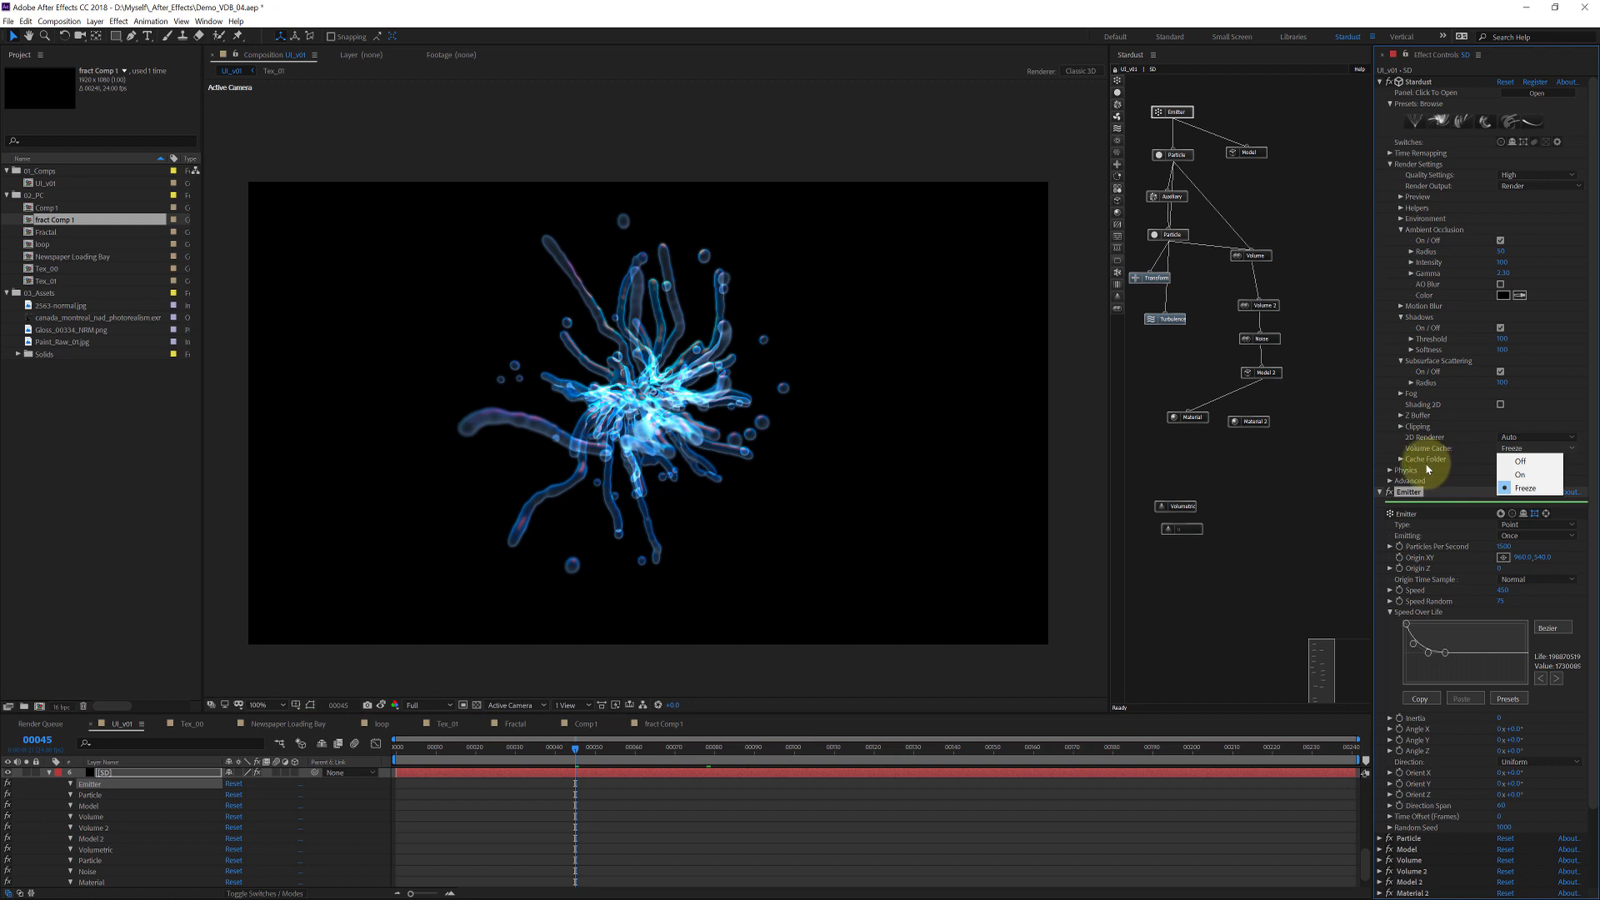
pyautogui.click(1482, 455)
pyautogui.click(1482, 454)
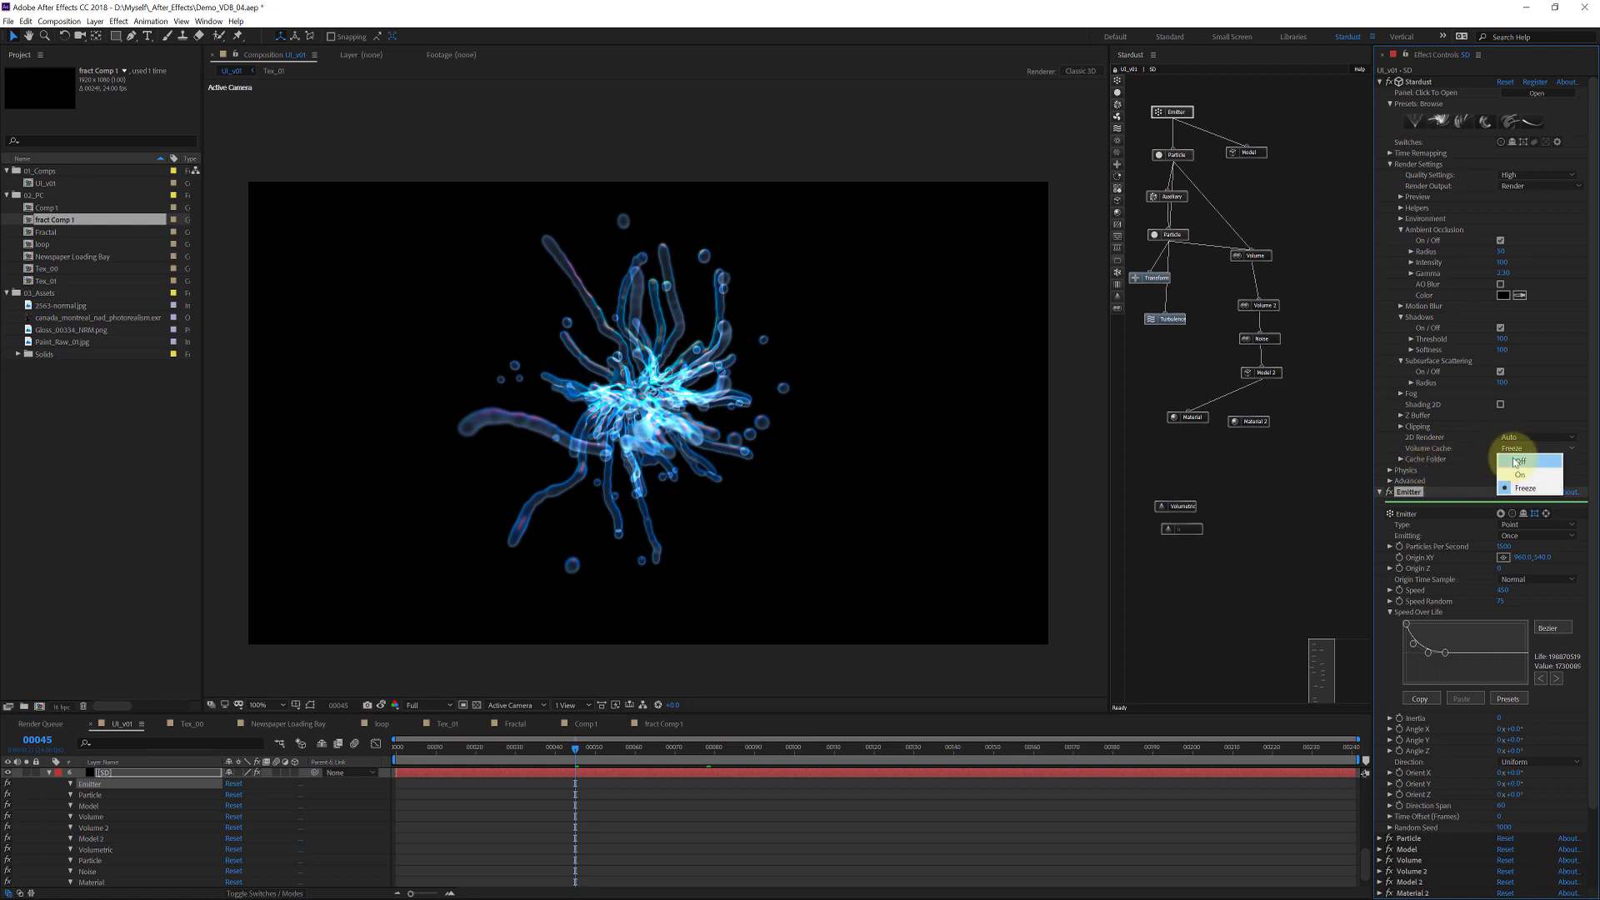
pyautogui.click(1510, 443)
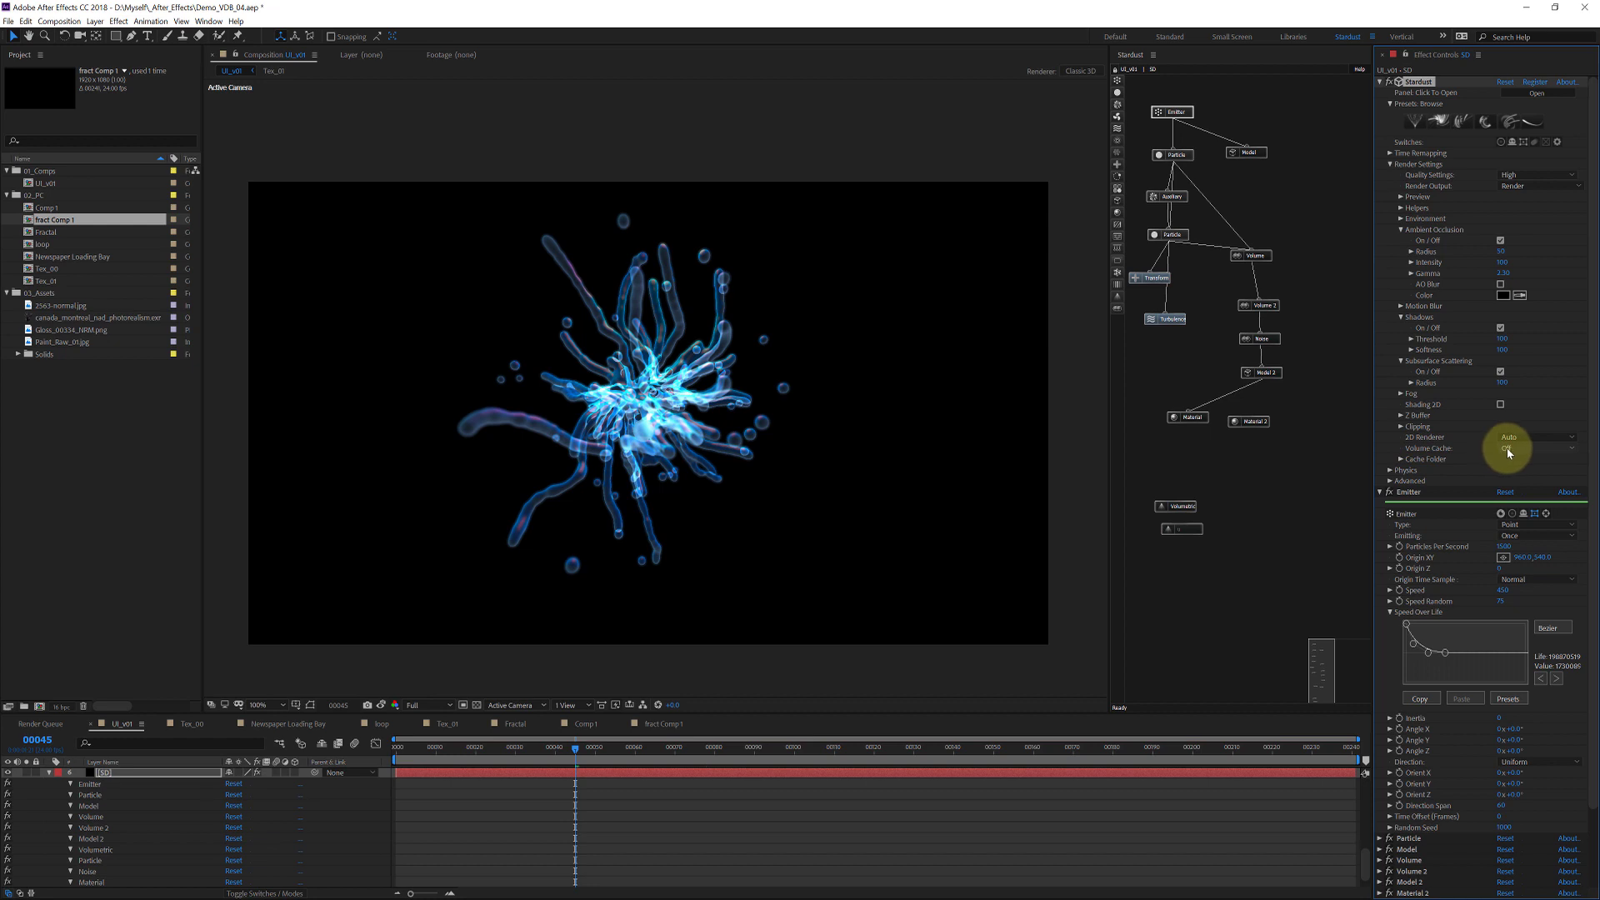
pyautogui.click(1507, 450)
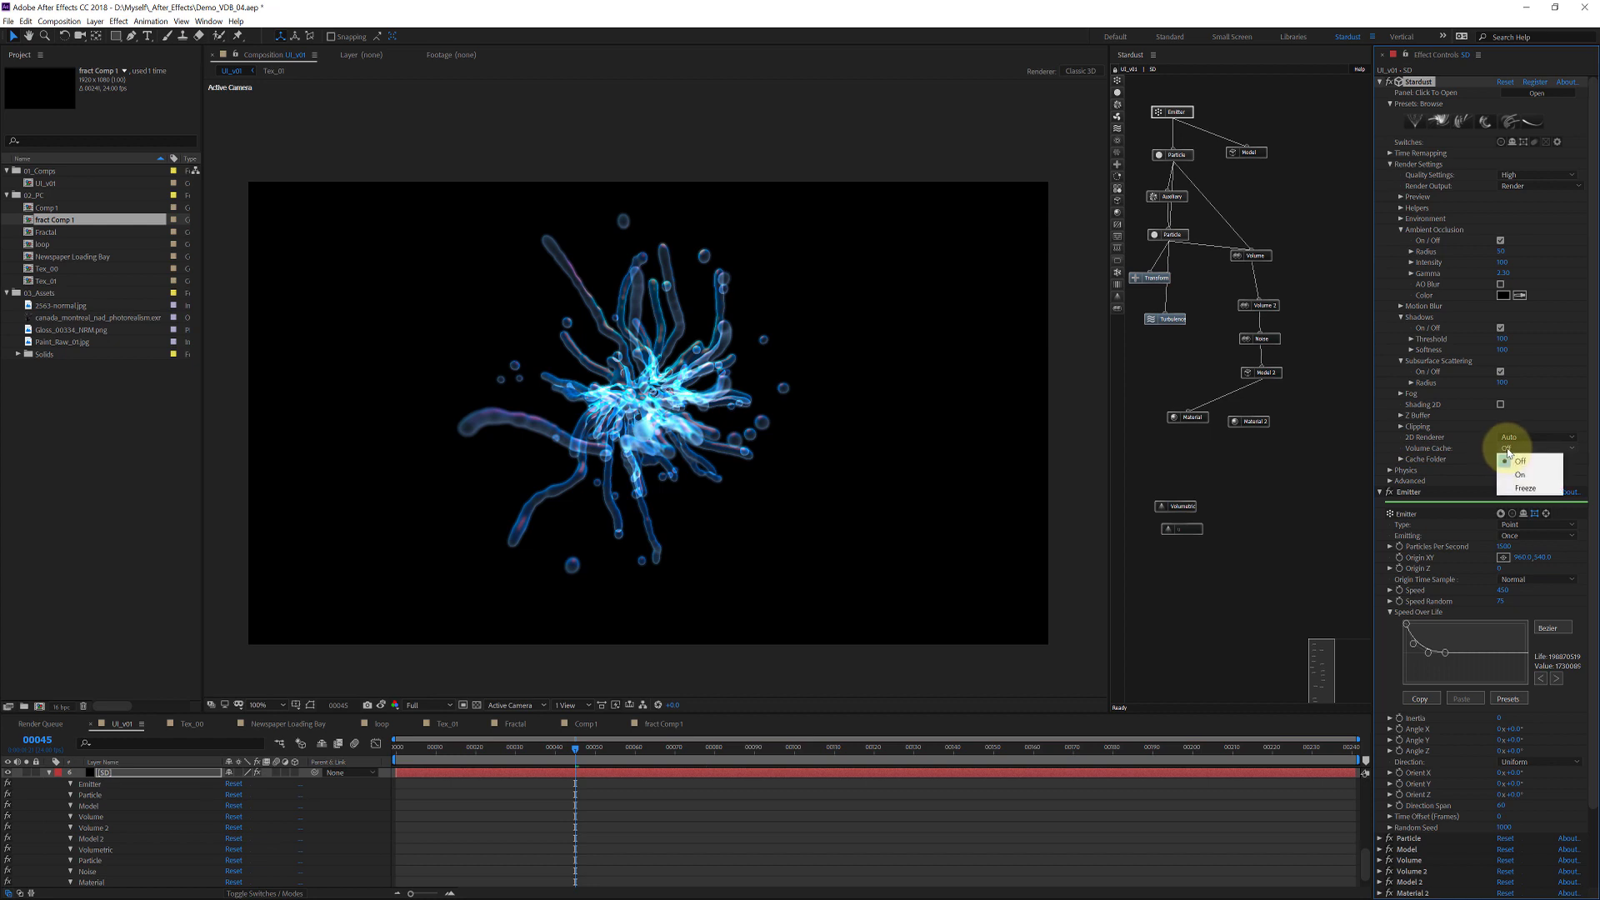
pyautogui.click(1520, 474)
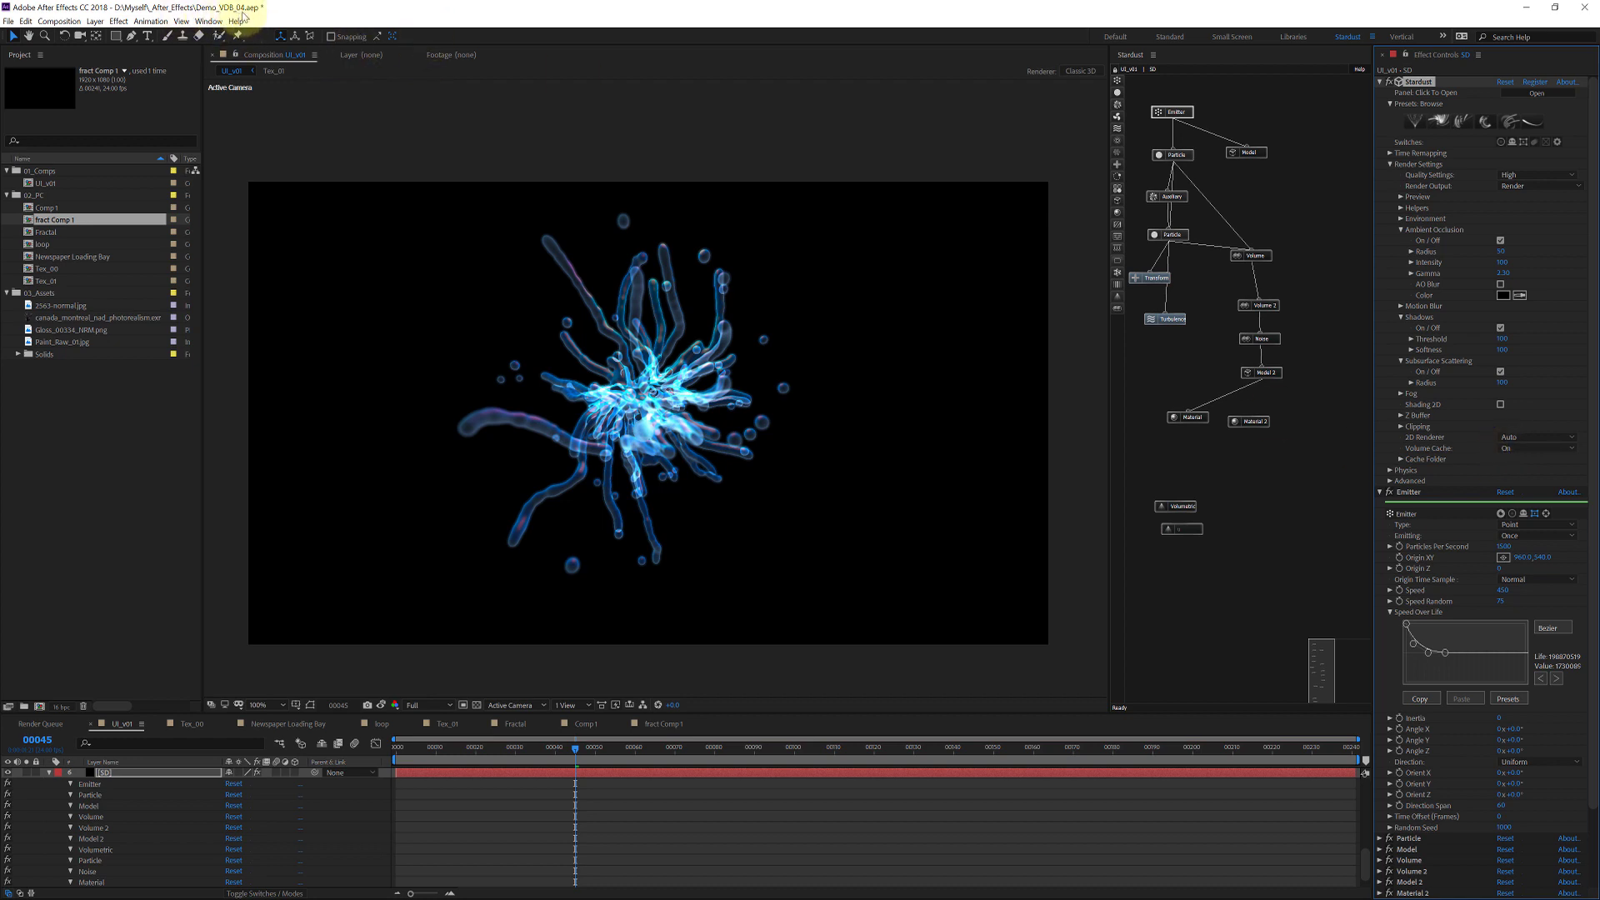
pyautogui.click(1518, 448)
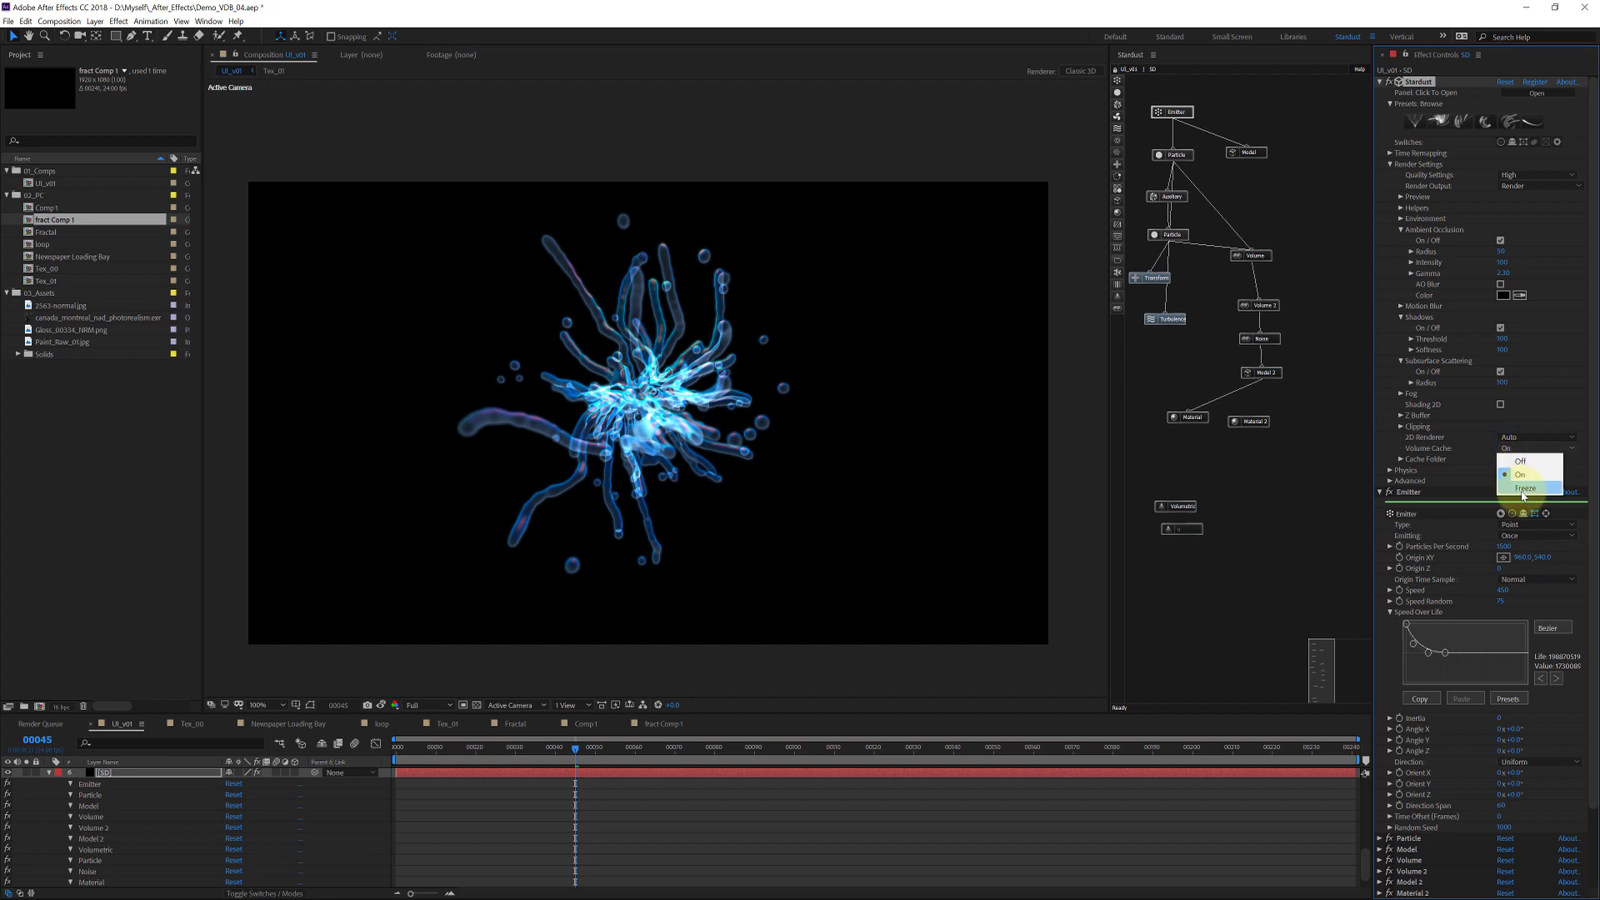
pyautogui.click(1522, 490)
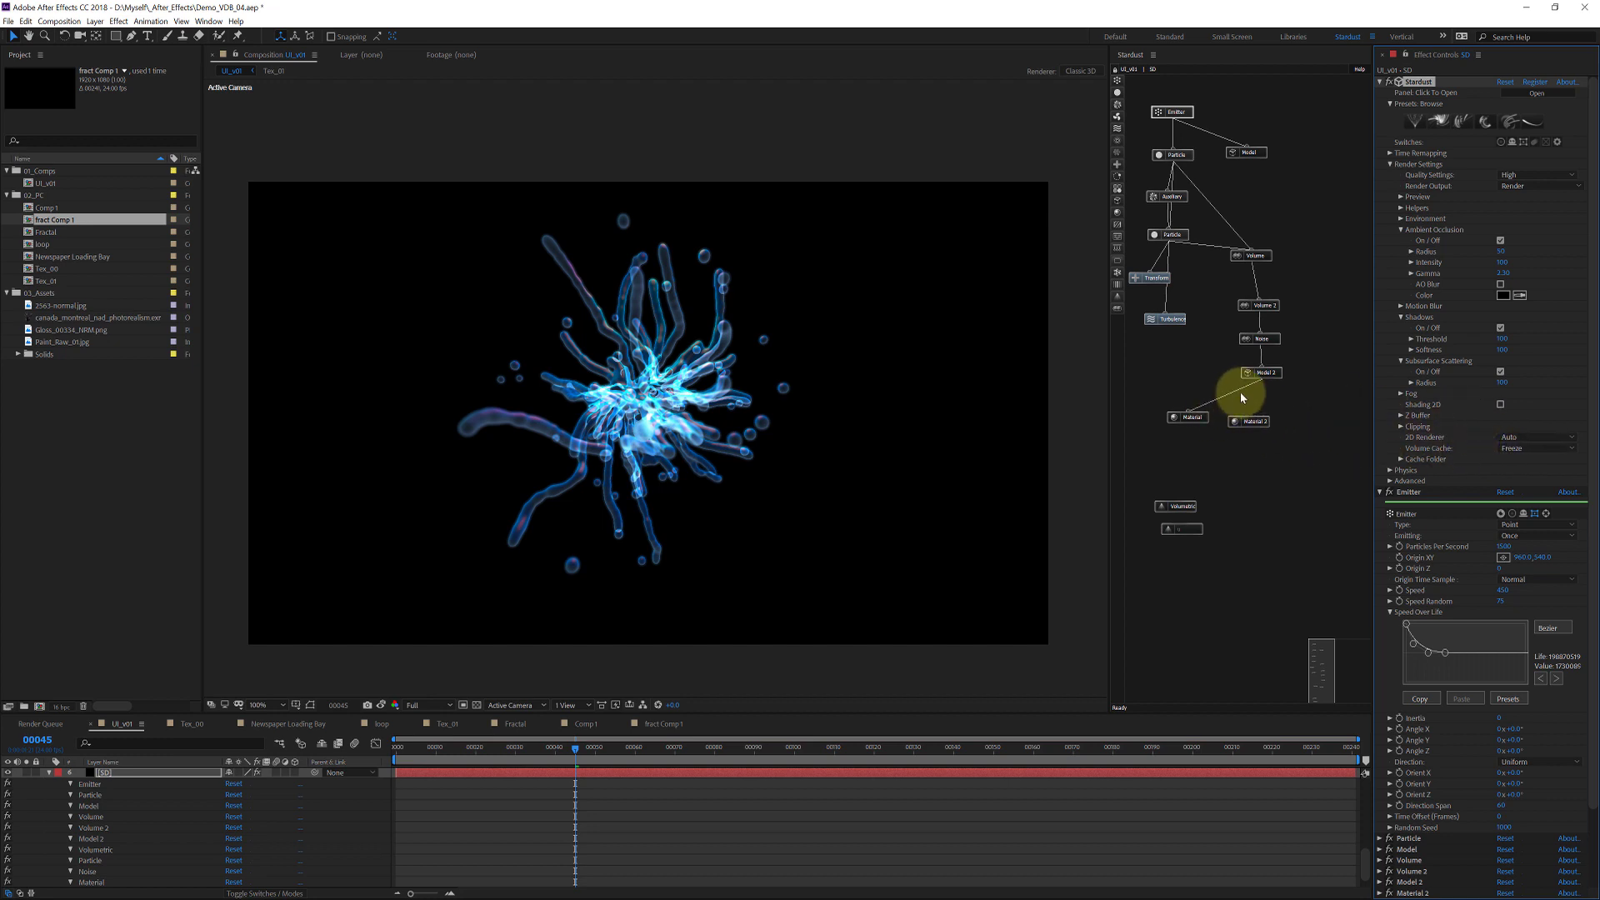
# Step: Set the Volume 2 node's Offset Amount to 10
pyautogui.moveTo(1185, 372); pyautogui.dragTo(1254, 433)
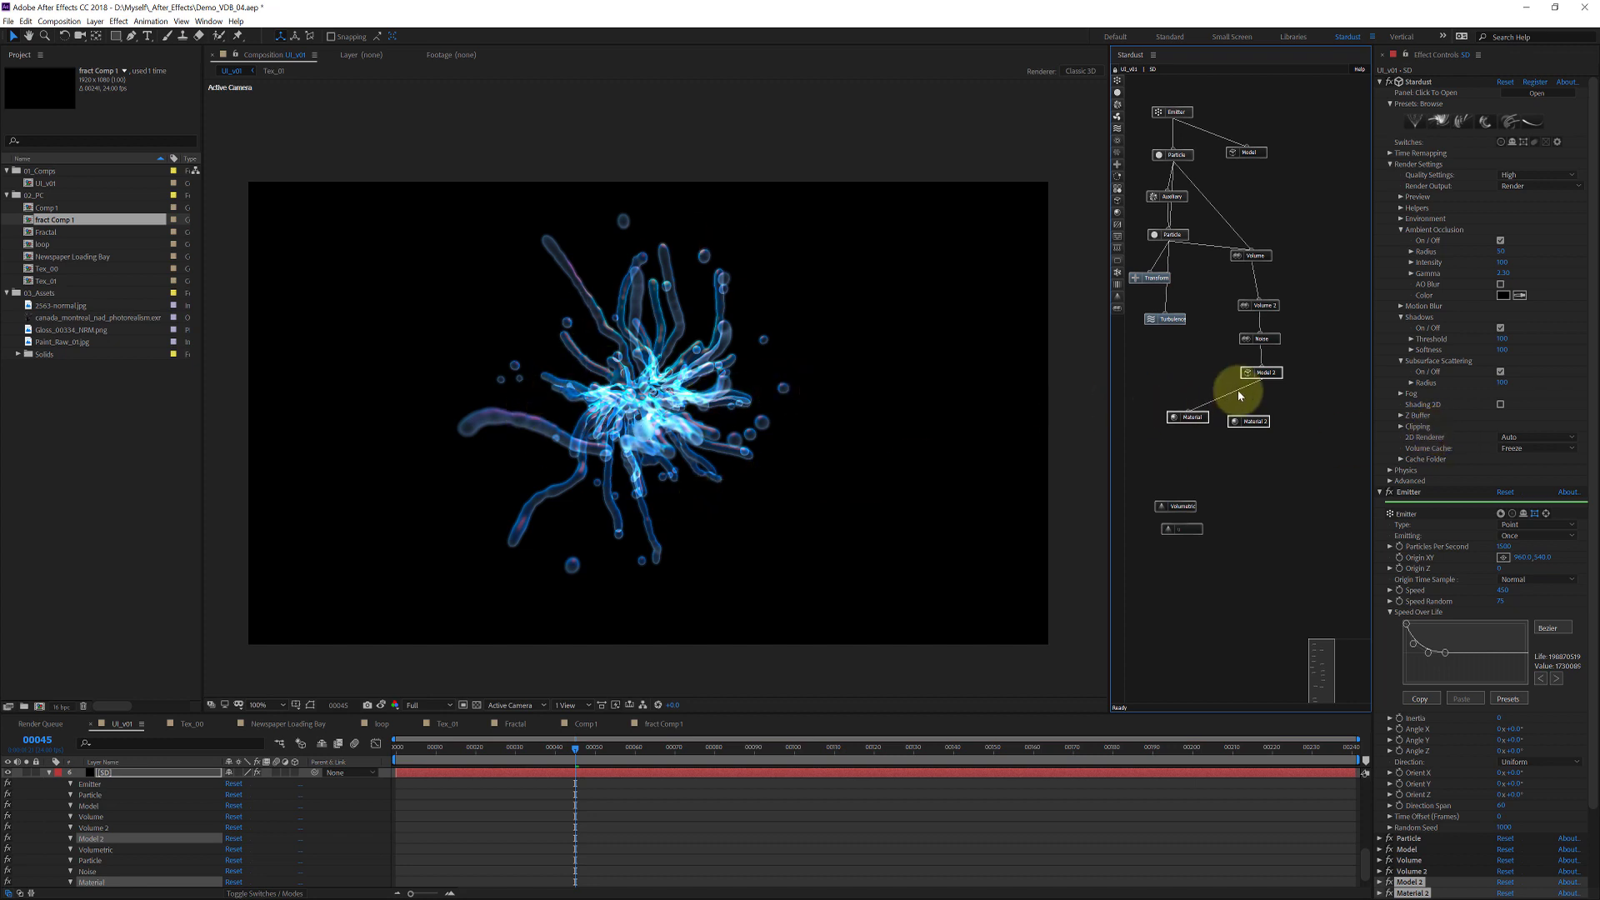
pyautogui.click(1243, 308)
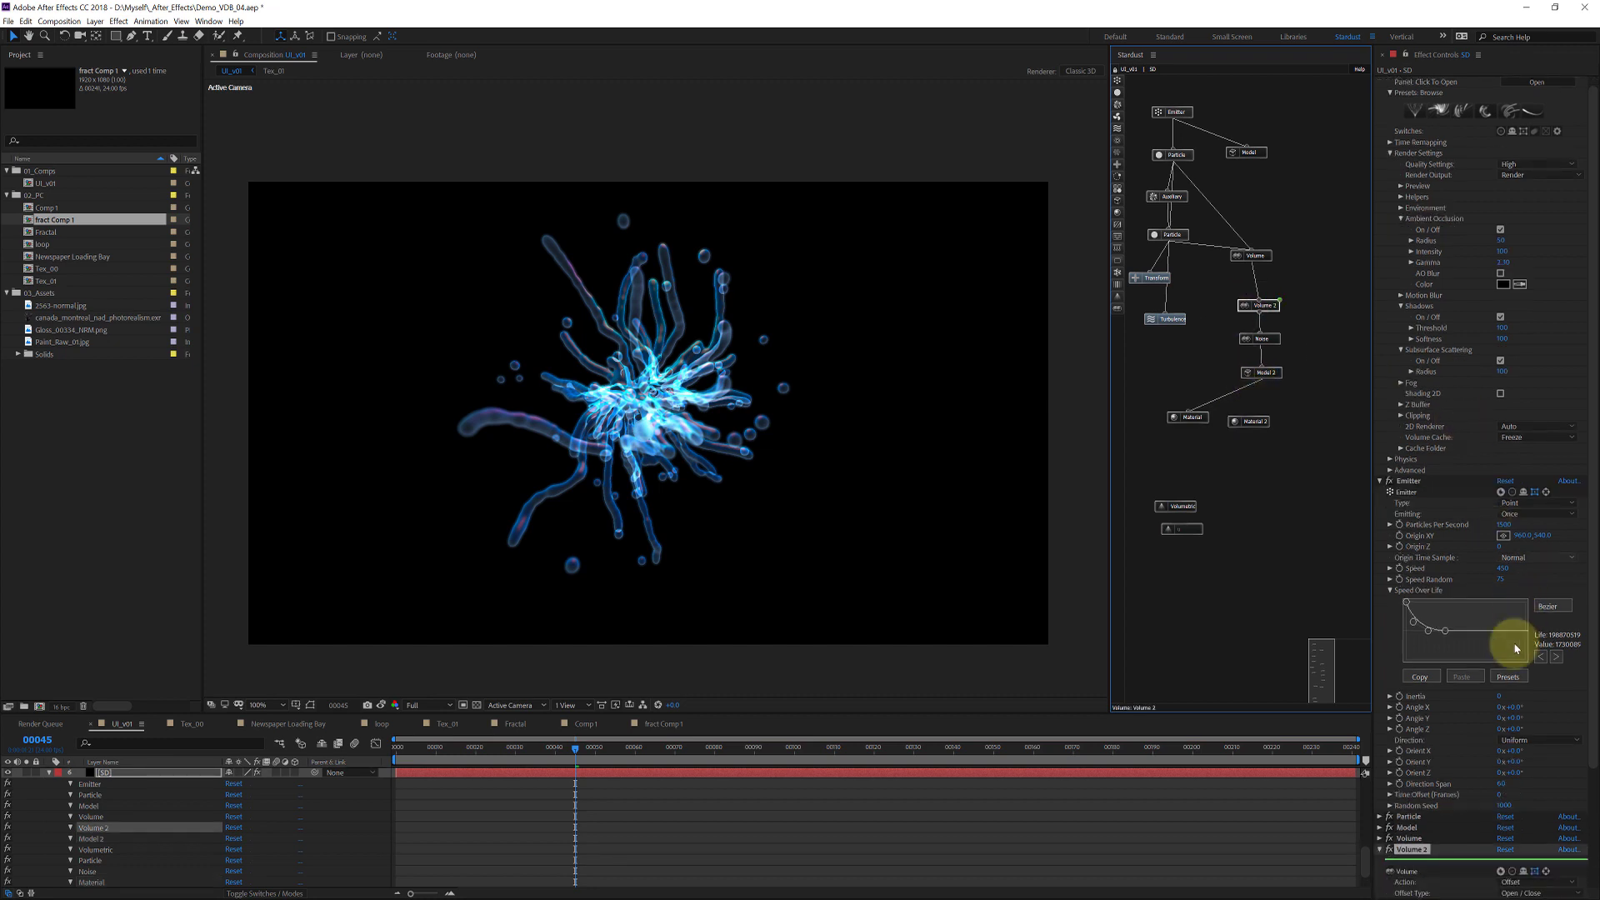
pyautogui.scroll(-3, 1509, 650)
pyautogui.click(1507, 762)
pyautogui.write('10')
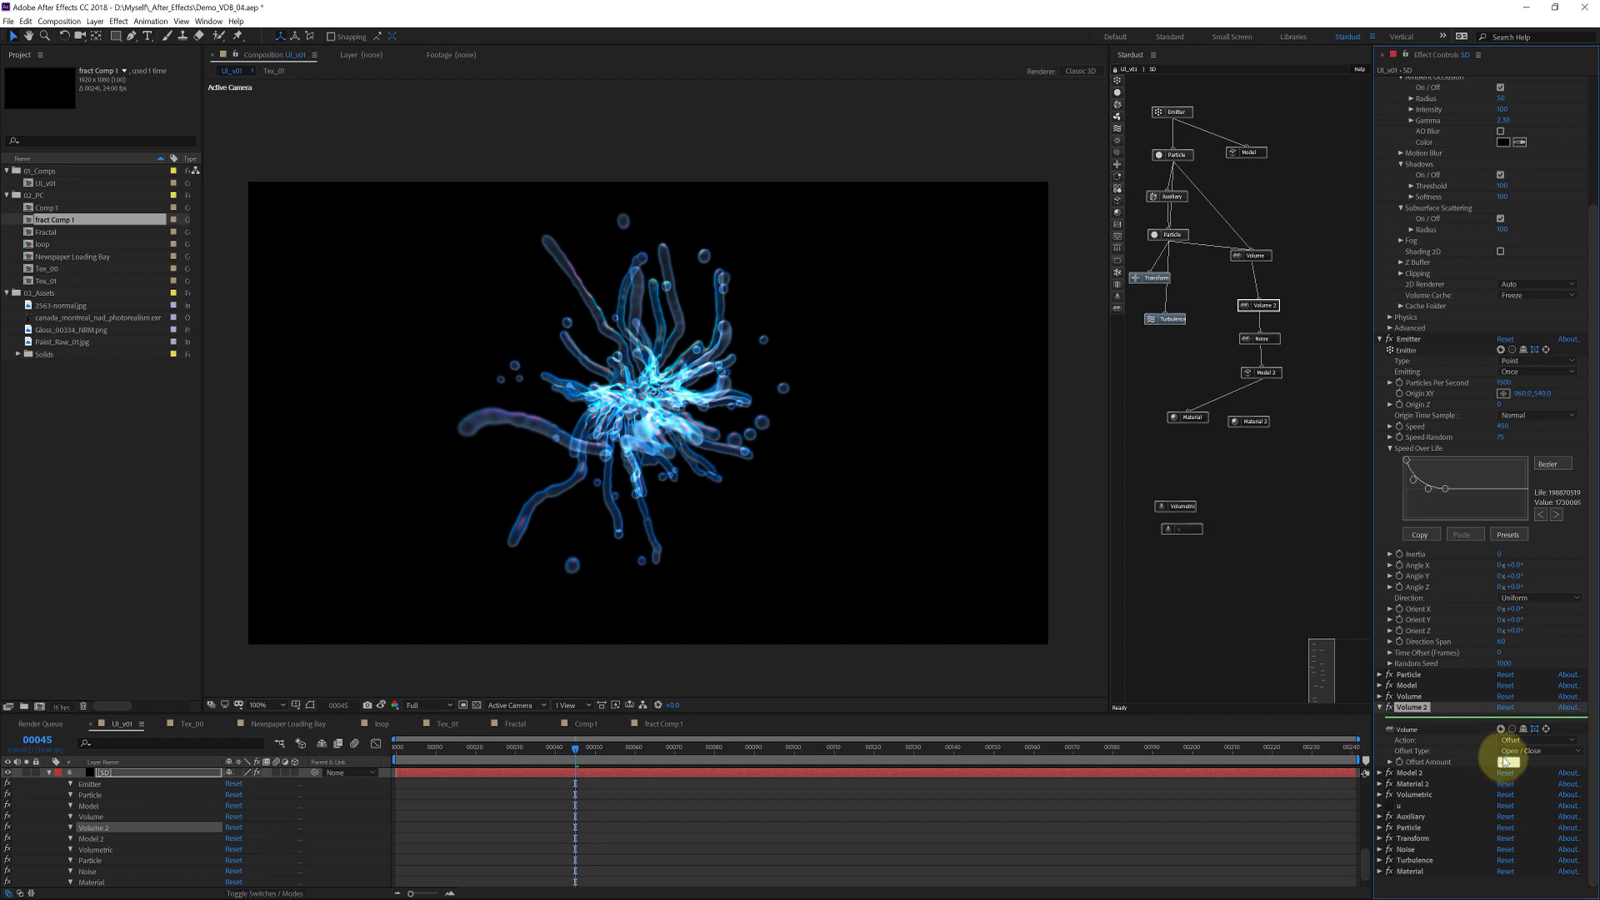
pyautogui.press('Return')
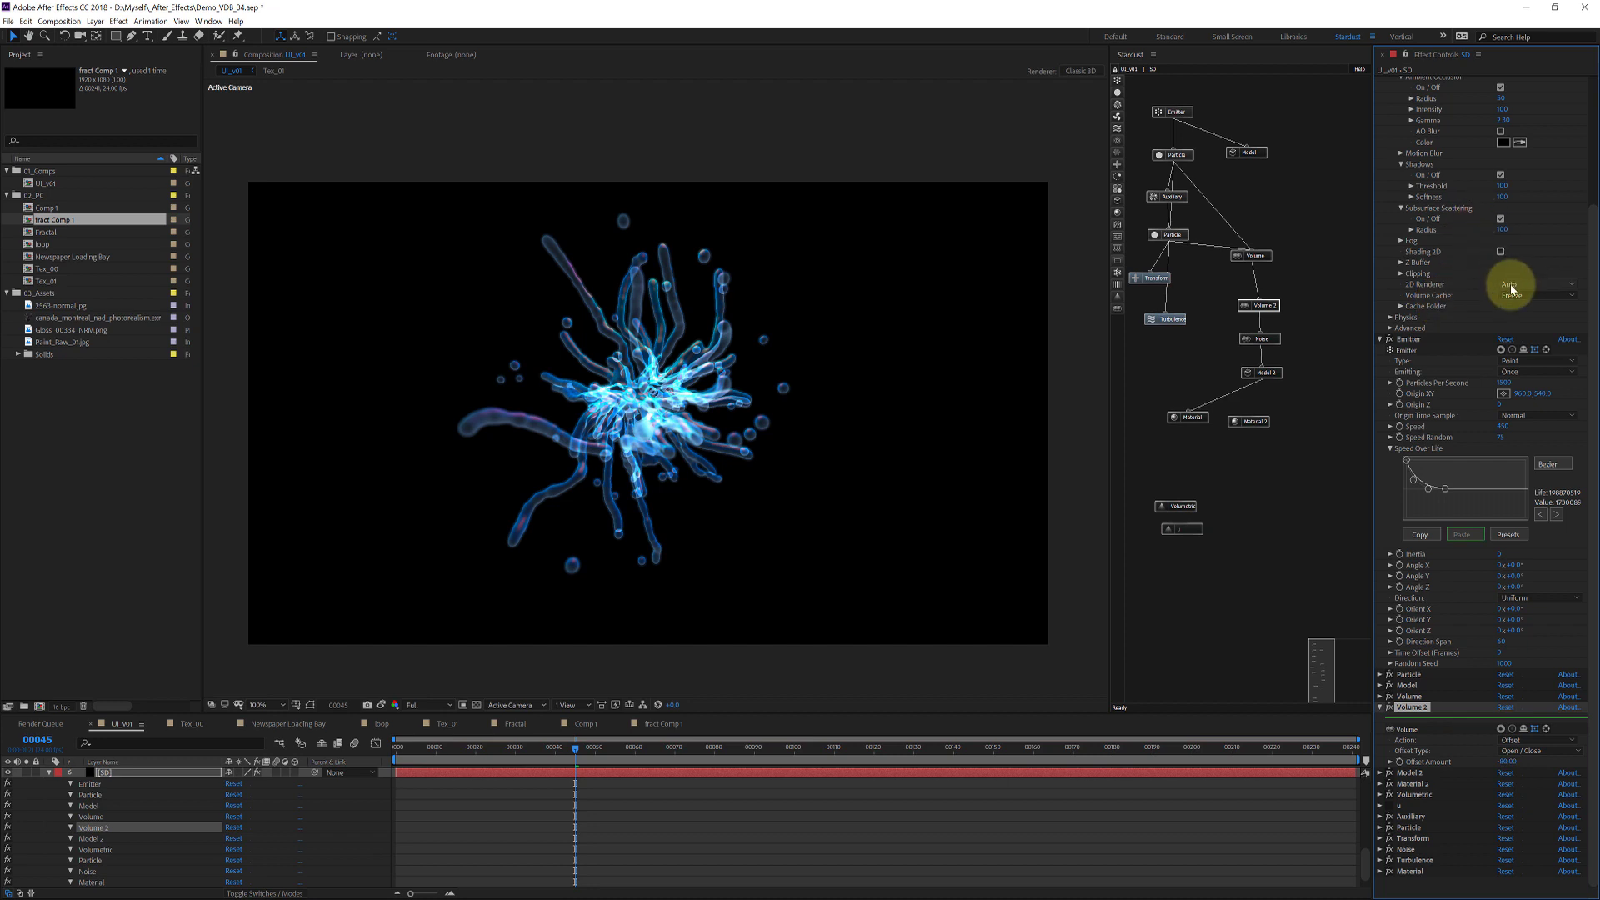
# Step: Change the Stardust Volume Cache from Freeze to On
pyautogui.click(1521, 303)
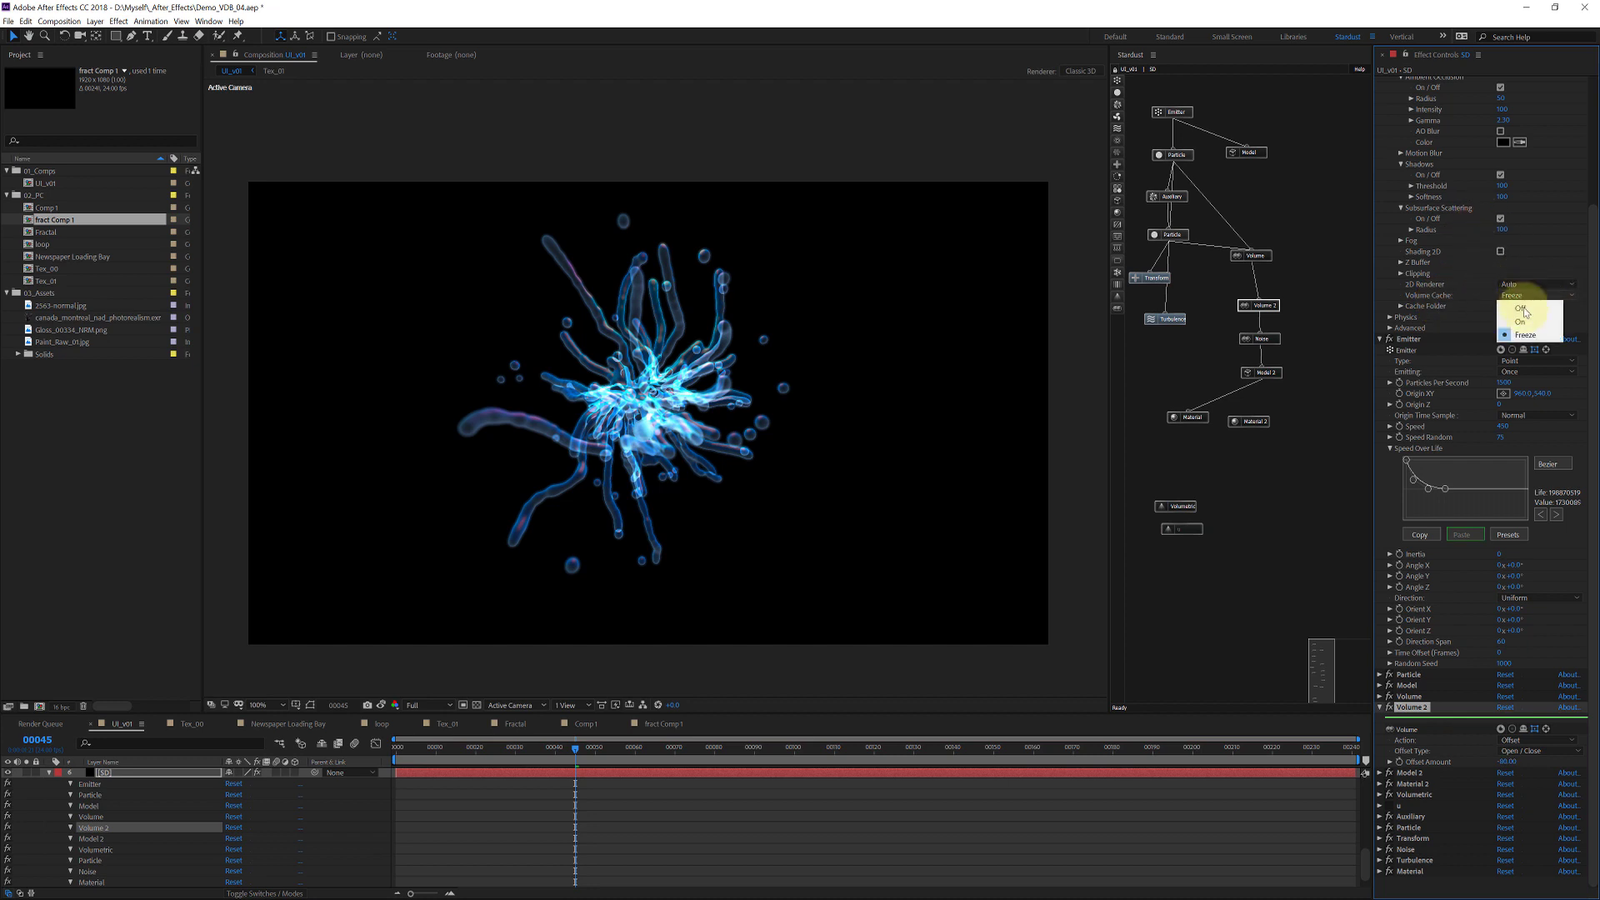
pyautogui.click(1520, 323)
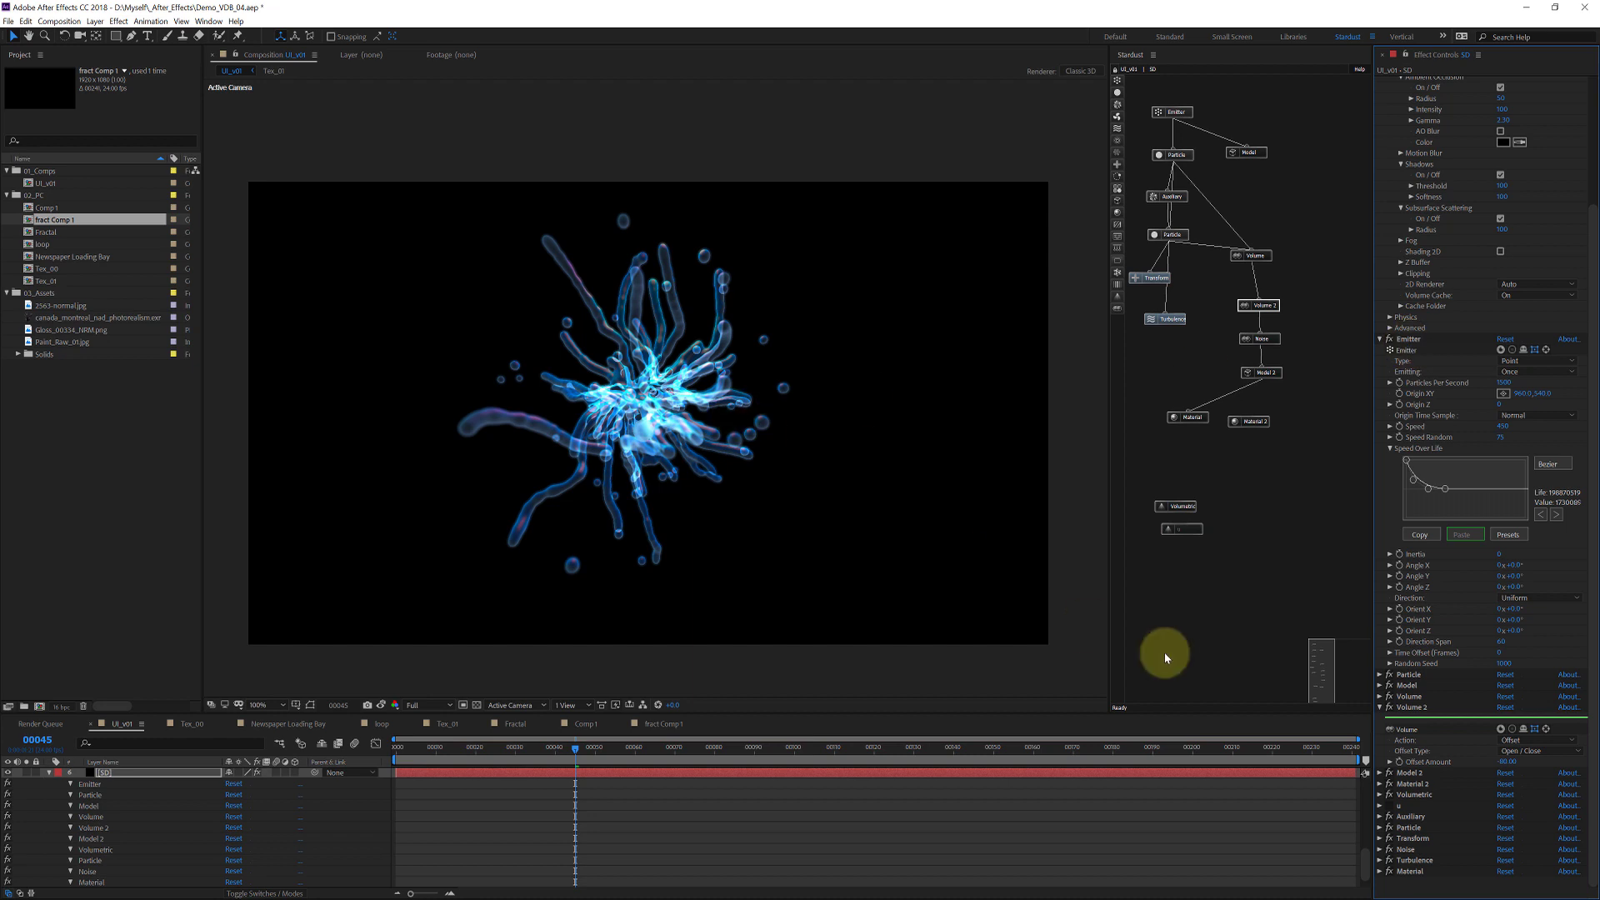
pyautogui.click(1505, 773)
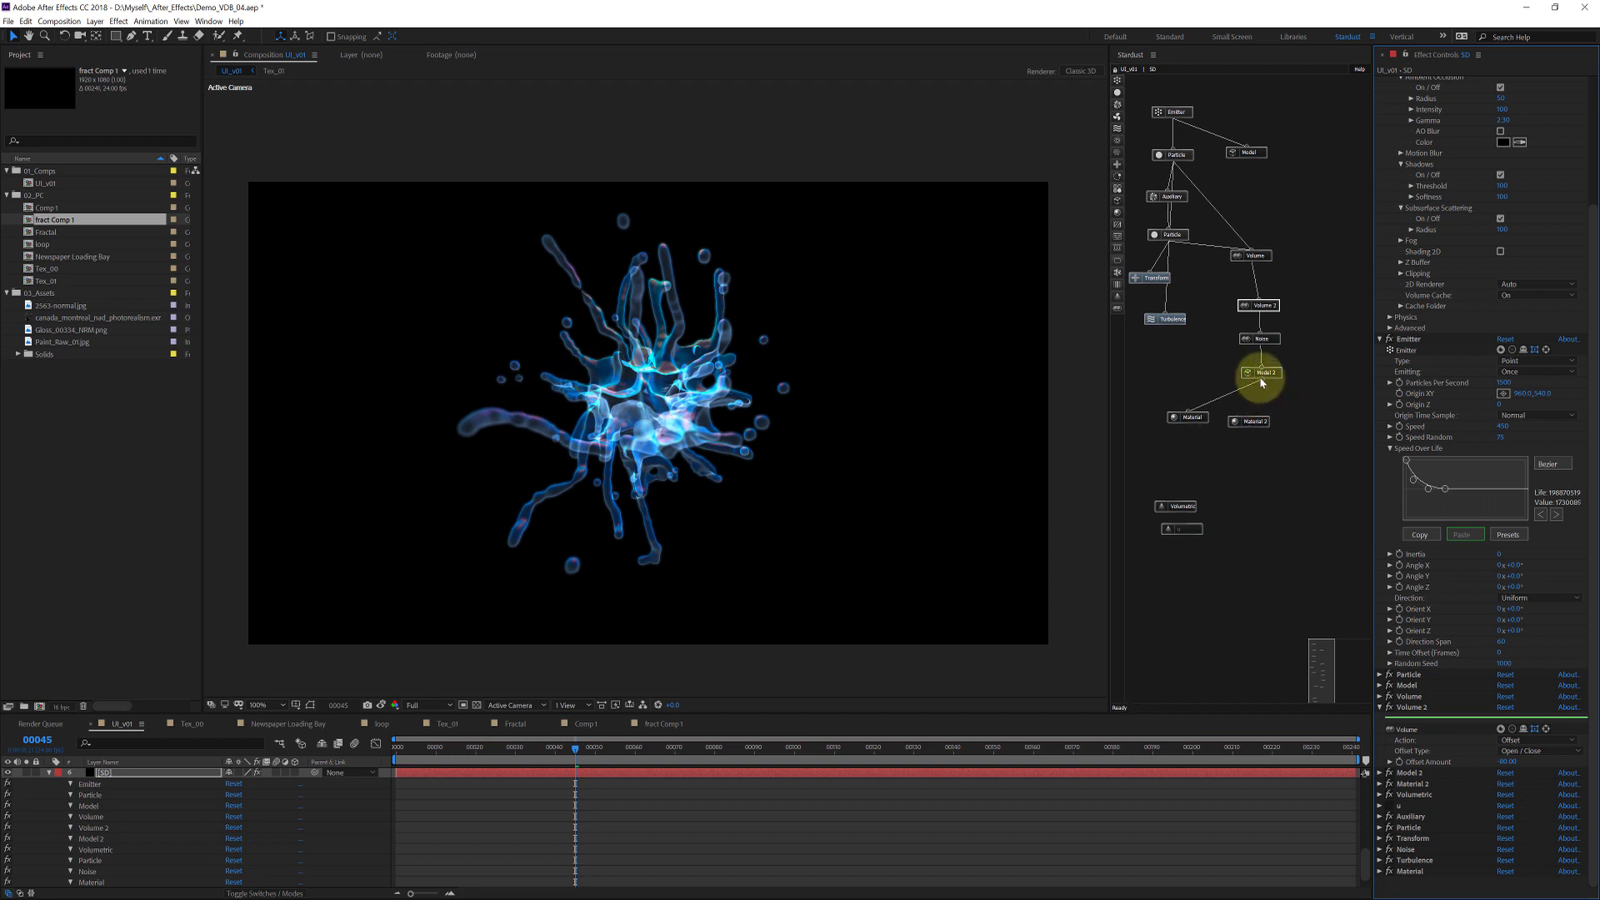
# Step: Wire Model 2 into Material 2, disable subsurface scattering, and preview frames 26 and 10
pyautogui.moveTo(1257, 375); pyautogui.dragTo(1254, 414)
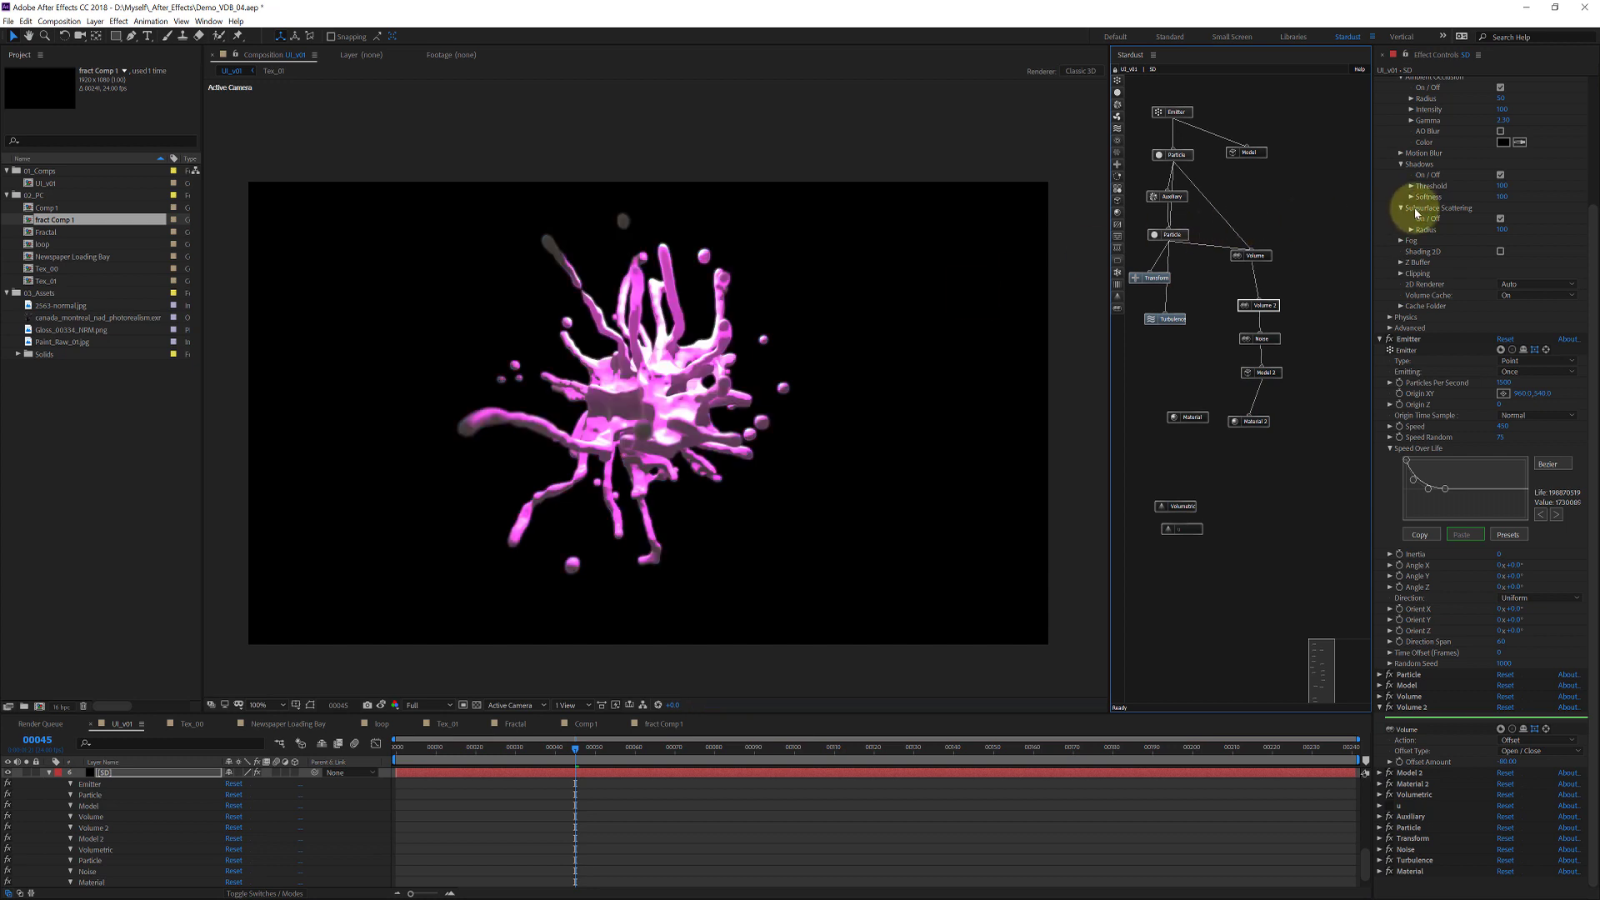
pyautogui.click(1501, 219)
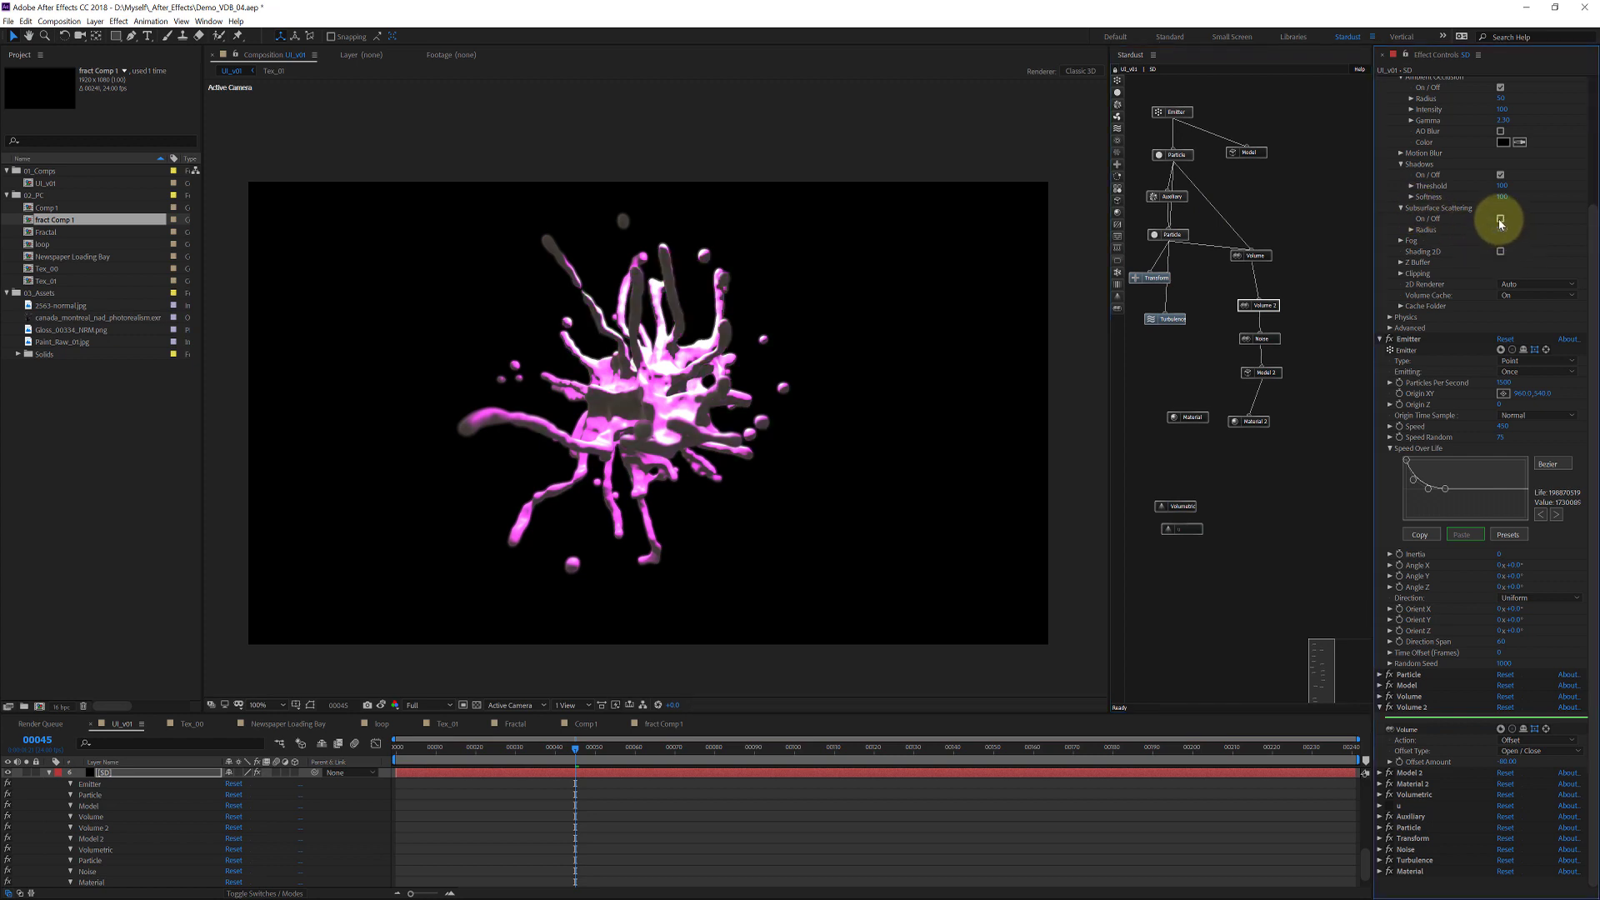
pyautogui.click(499, 748)
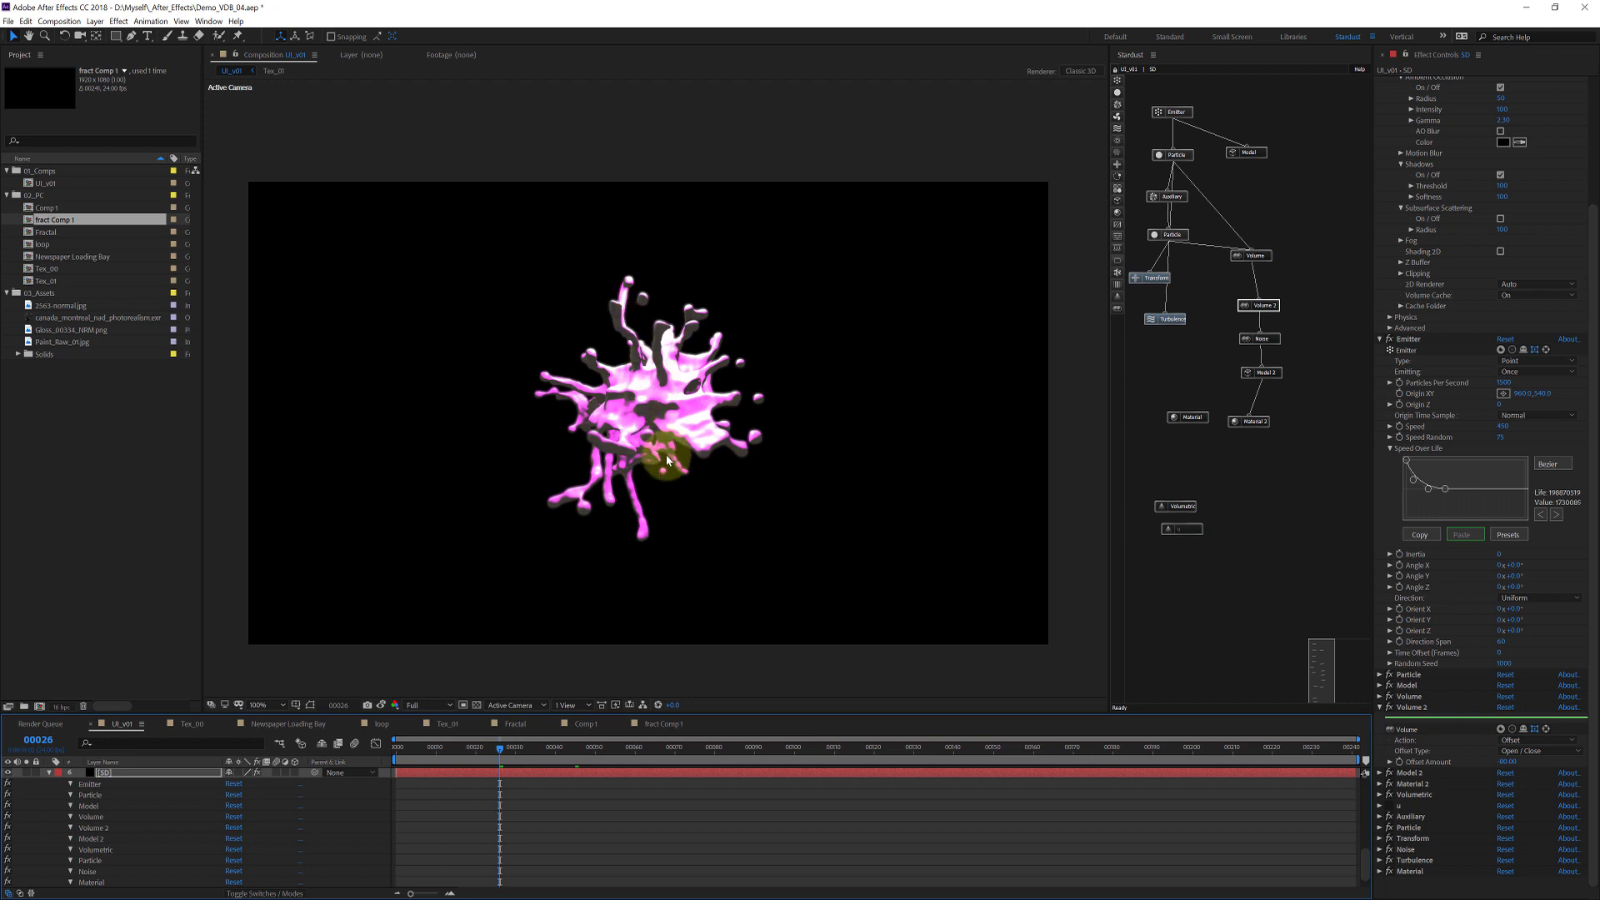
pyautogui.click(434, 746)
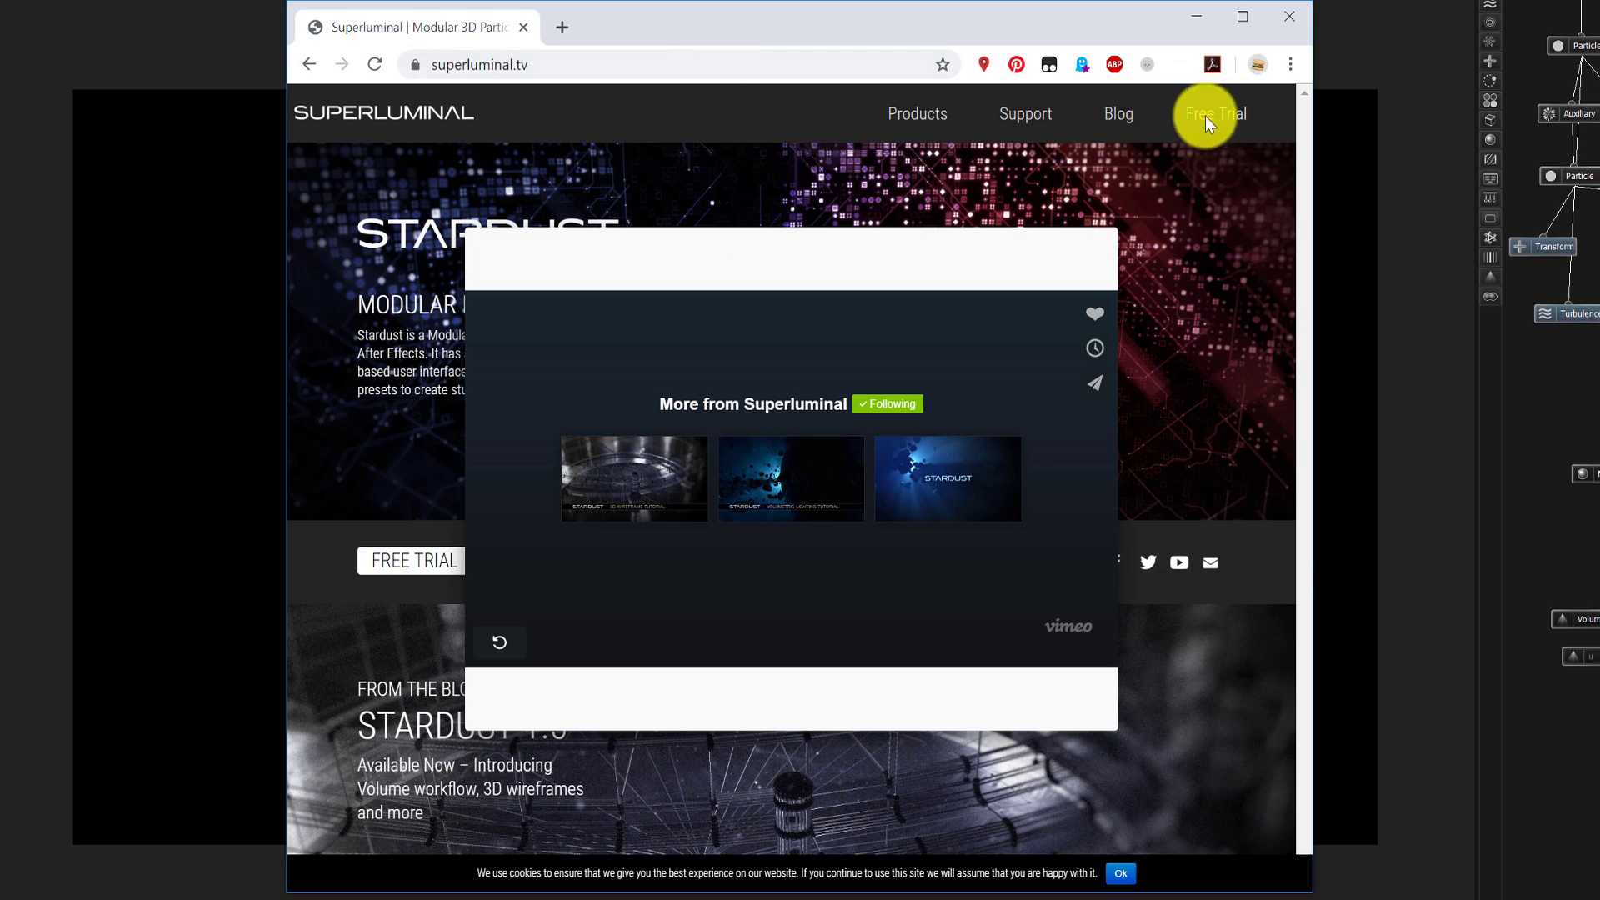
# Step: Close the Vimeo popup and open the Stardust user guide from the Support menu
pyautogui.click(1073, 113)
pyautogui.moveTo(1031, 125)
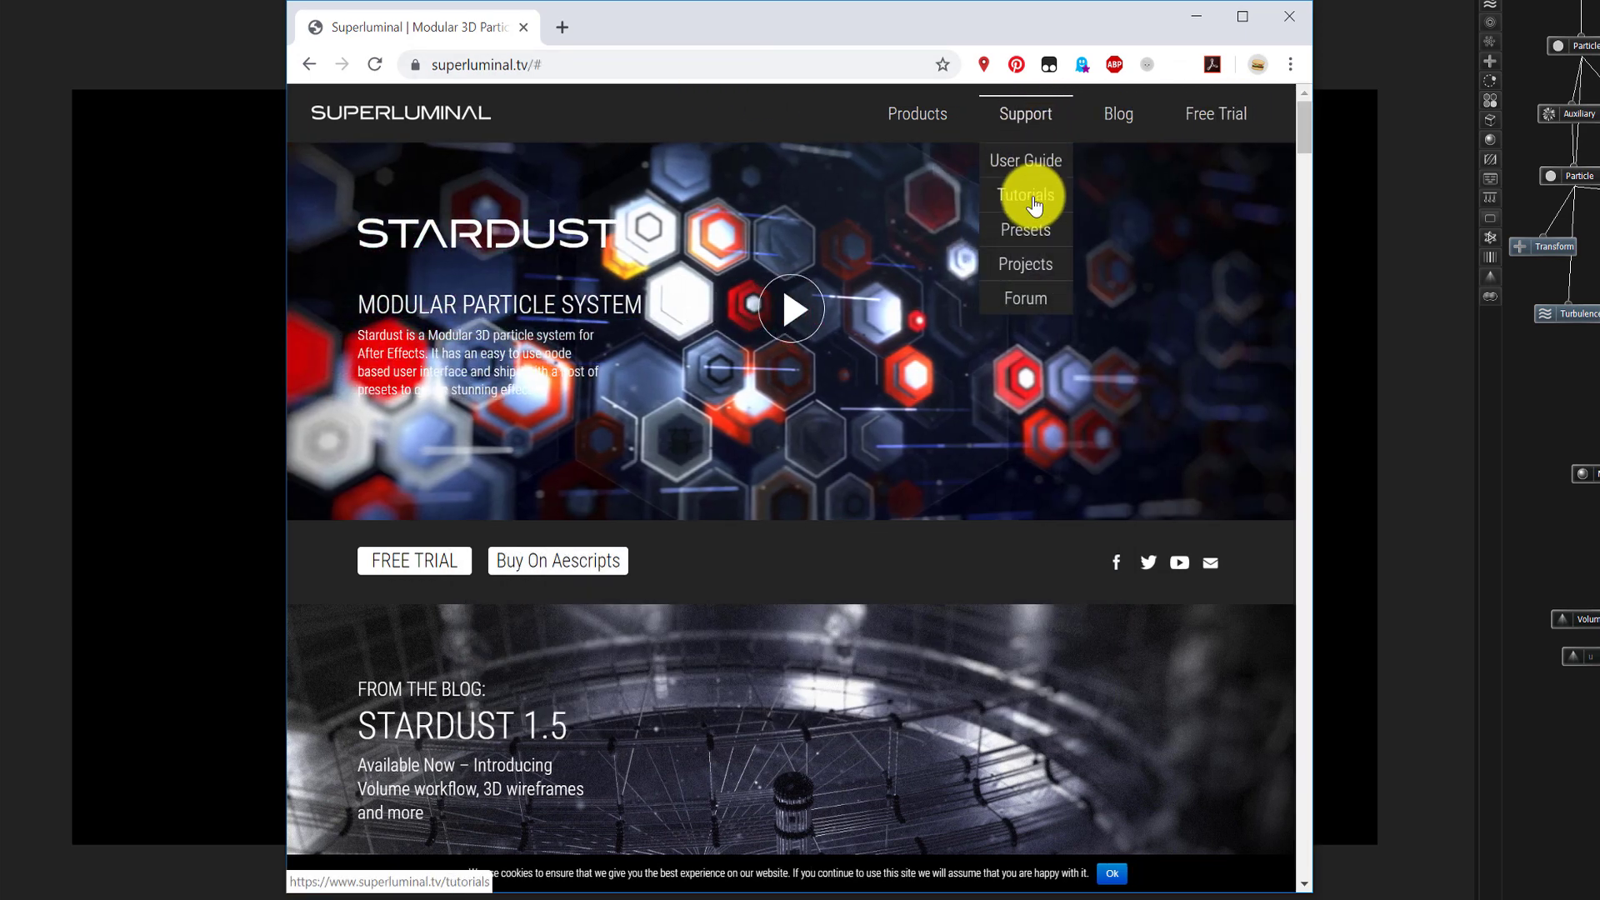
pyautogui.click(1037, 172)
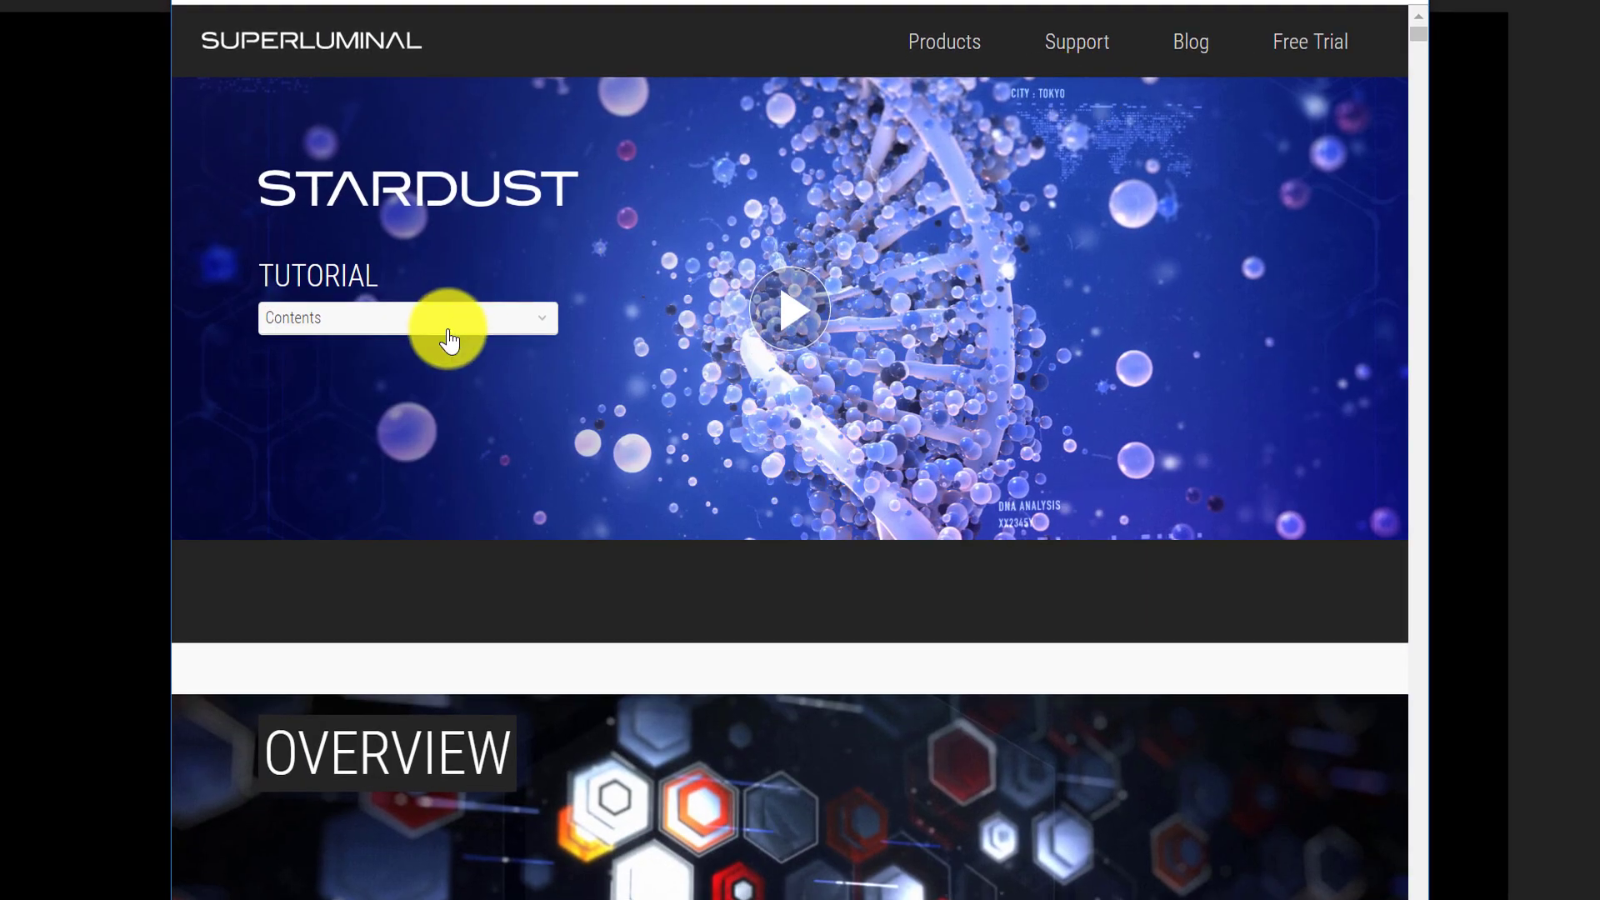
pyautogui.click(512, 348)
pyautogui.scroll(-7, 439, 572)
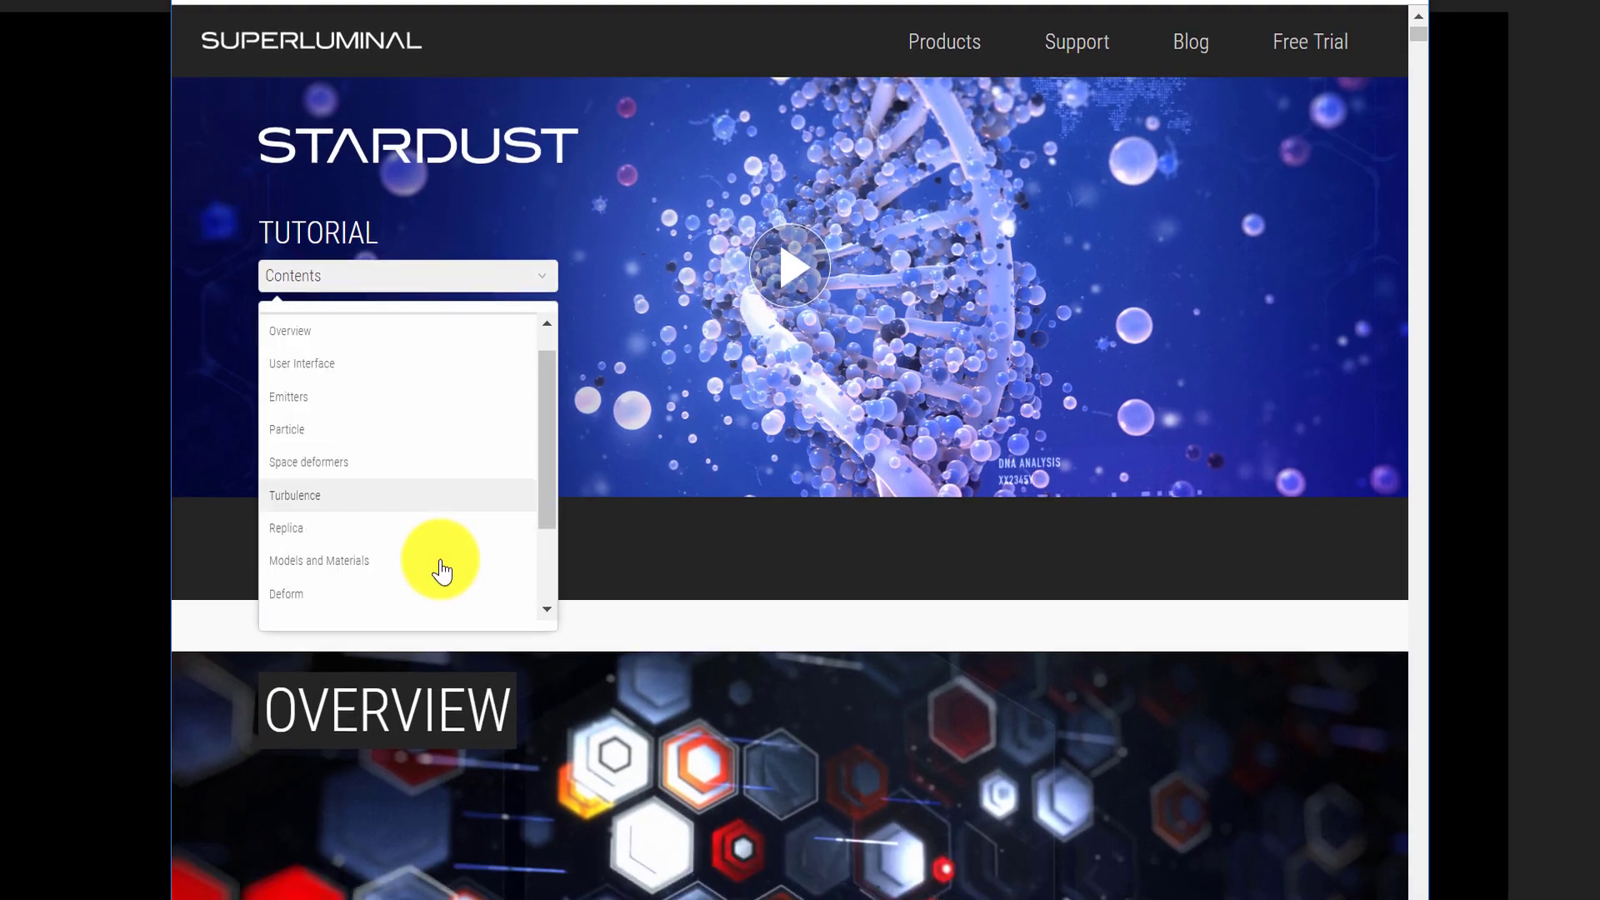
pyautogui.scroll(2, 493, 380)
pyautogui.scroll(-2, 523, 179)
# Step: Jump to the guide's Volumes section and highlight the Off and On cache option descriptions
pyautogui.click(536, 88)
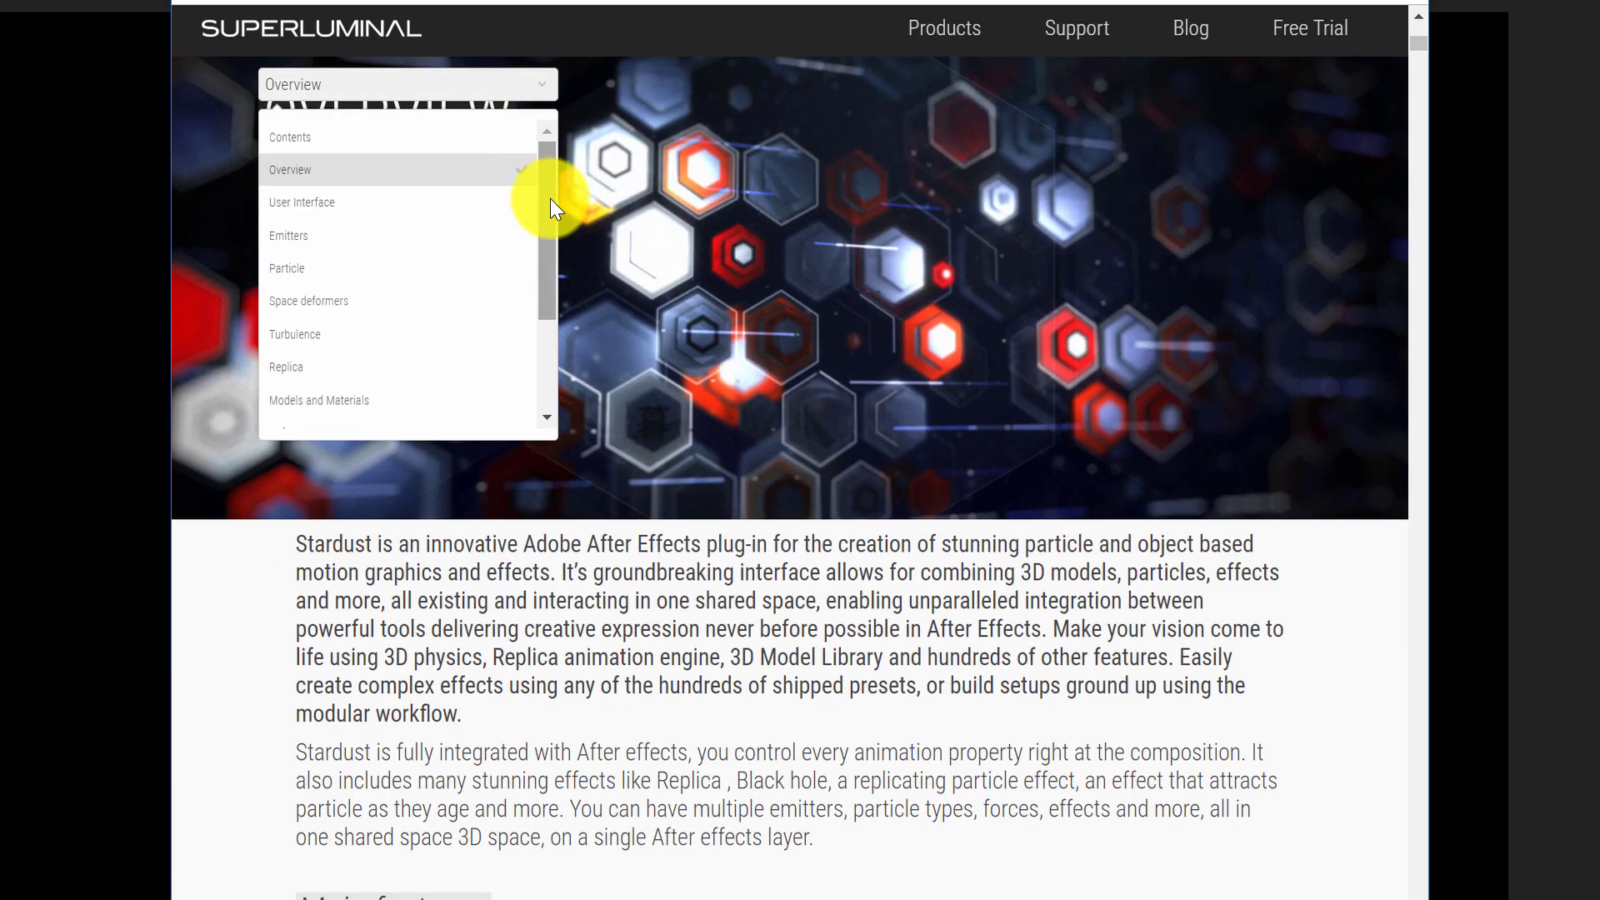
pyautogui.moveTo(550, 198); pyautogui.dragTo(555, 342)
pyautogui.click(321, 348)
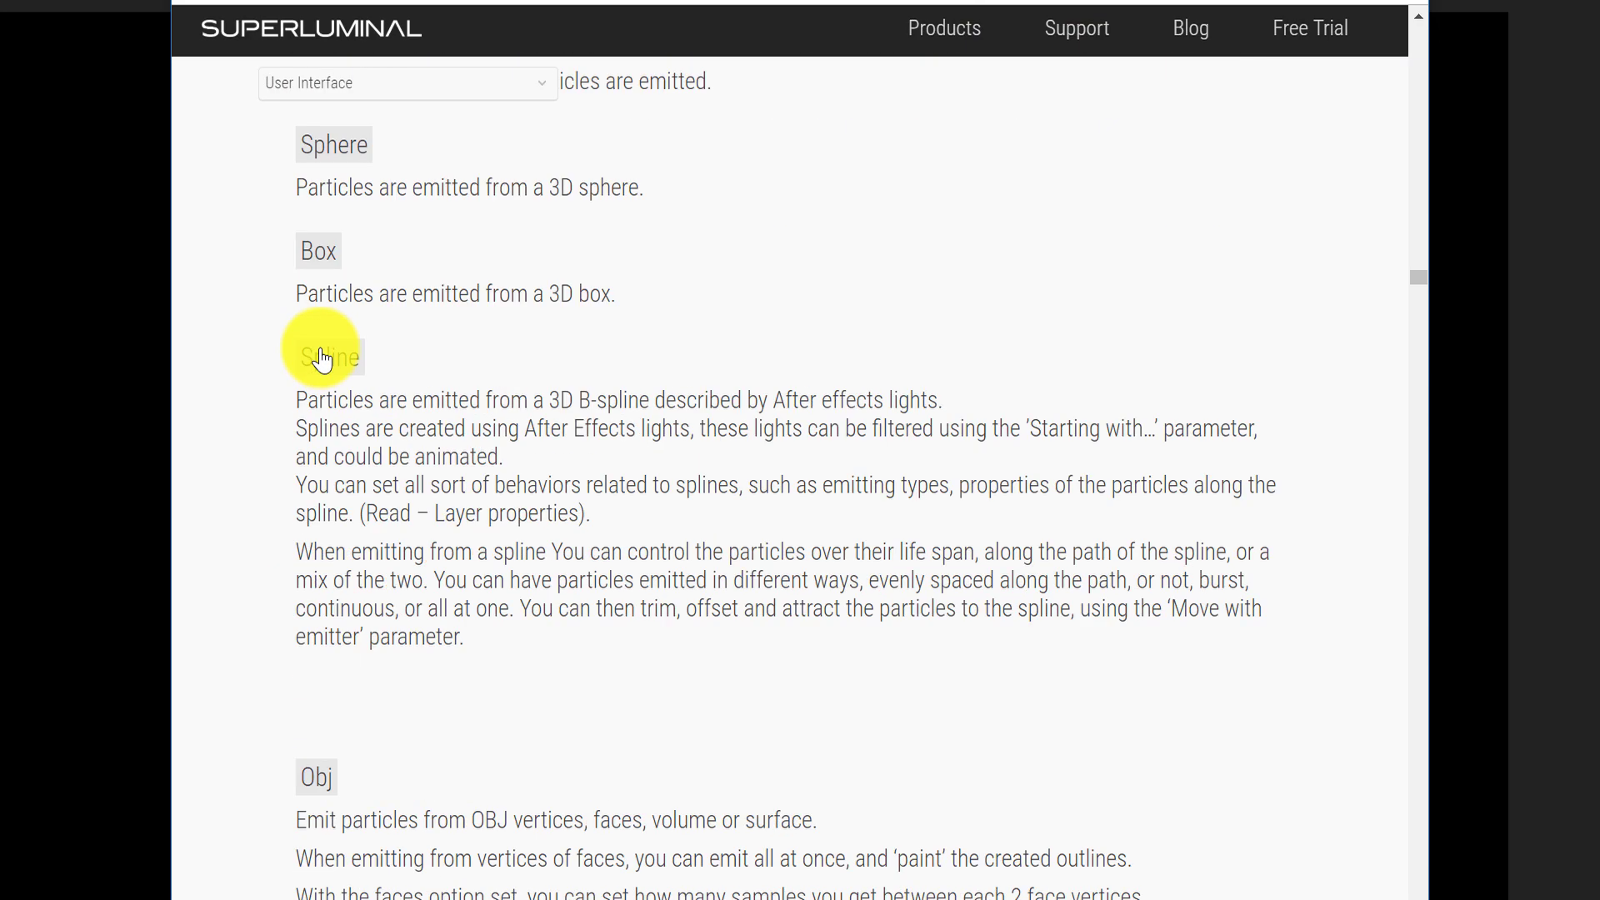
pyautogui.scroll(-5, 584, 684)
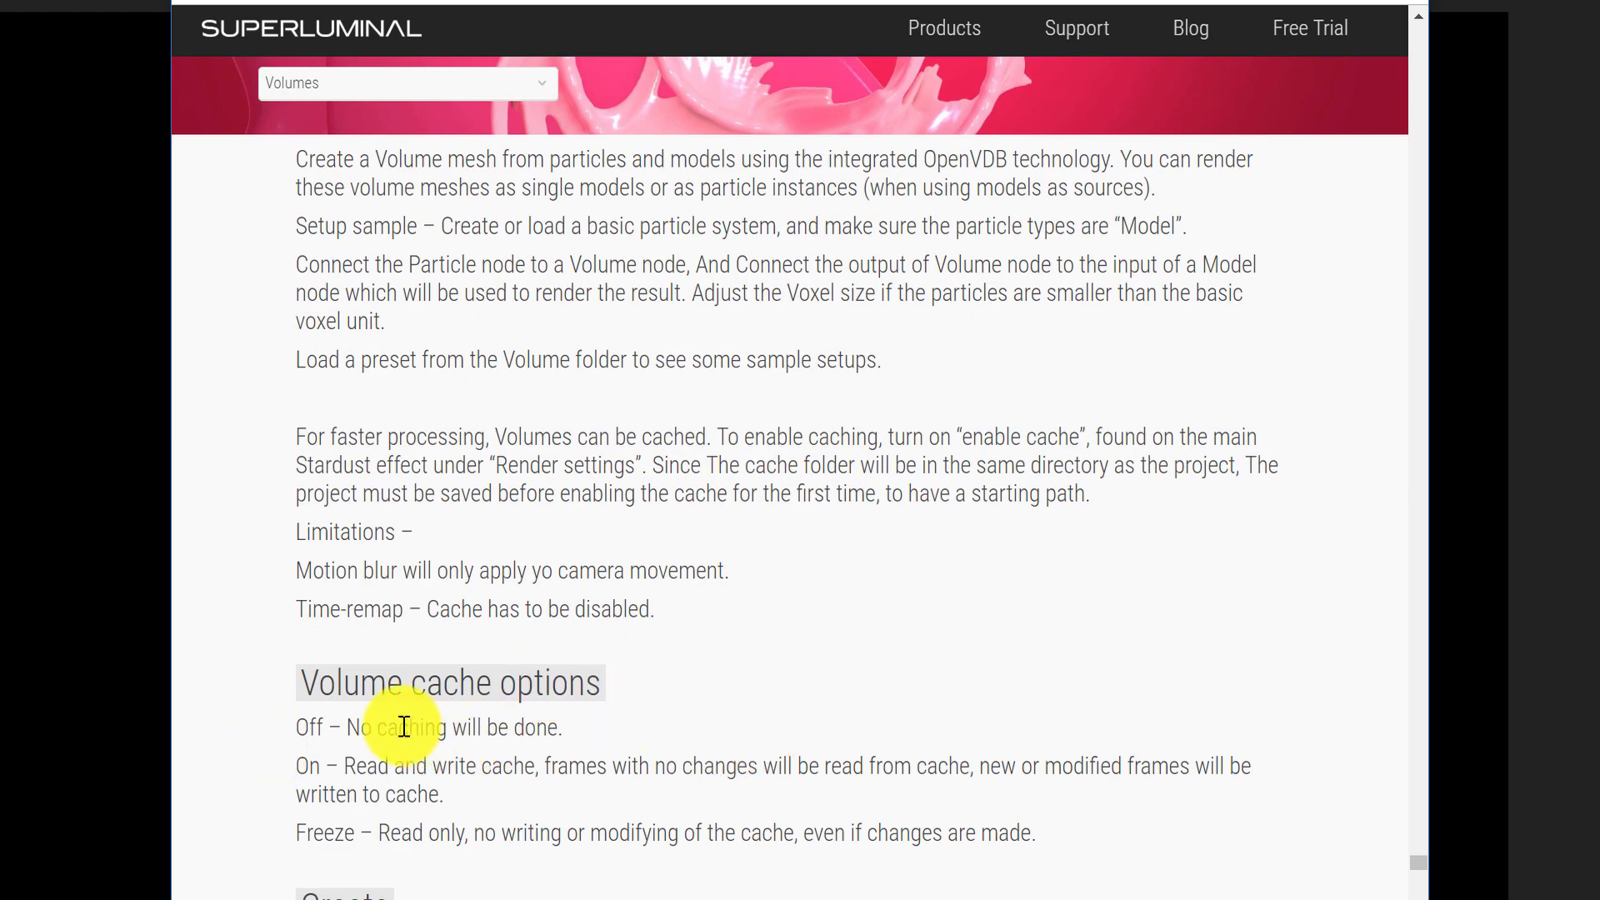
pyautogui.moveTo(327, 727); pyautogui.dragTo(621, 785)
pyautogui.click(621, 786)
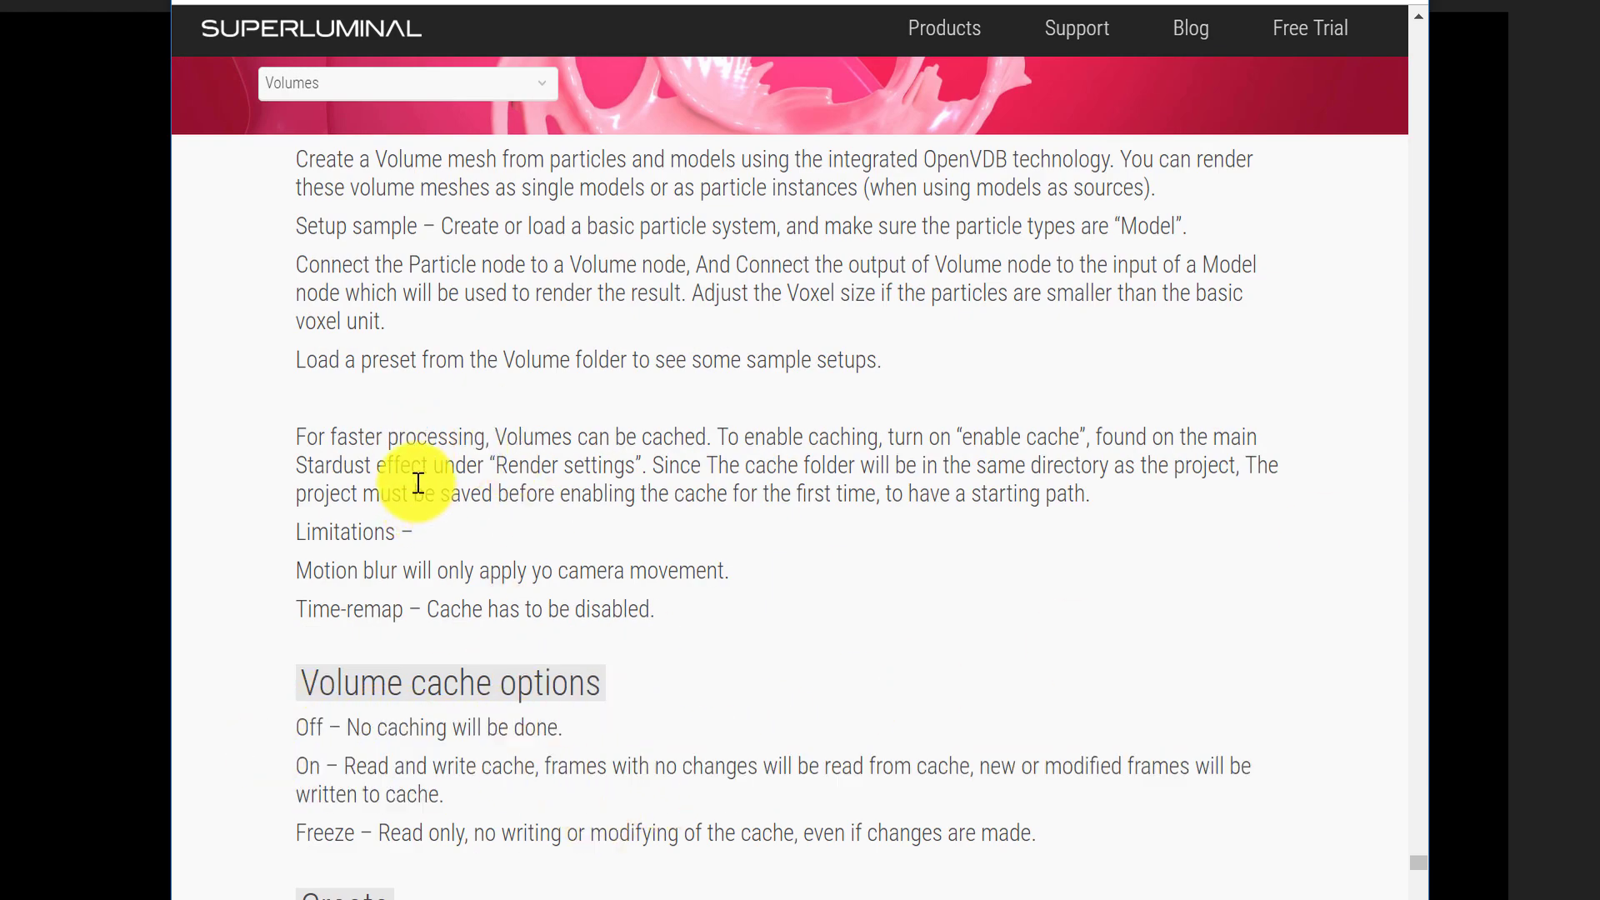
# Step: Scroll through the Volumes section to read the Offset, Noise and Advect notes
pyautogui.scroll(-3, 473, 562)
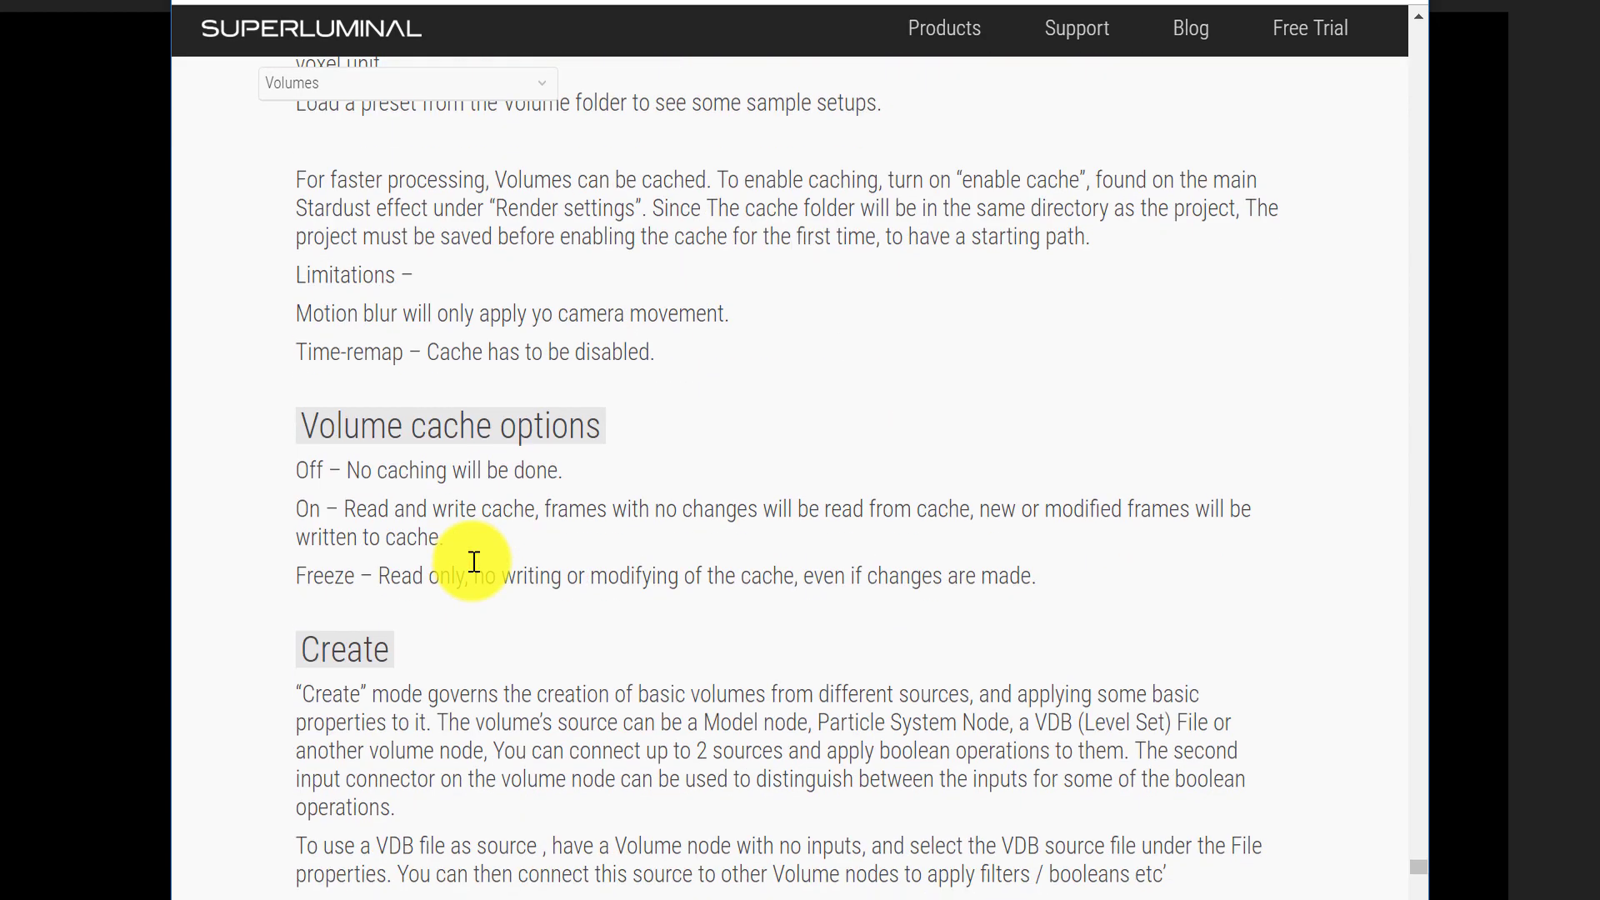
pyautogui.scroll(-6, 473, 562)
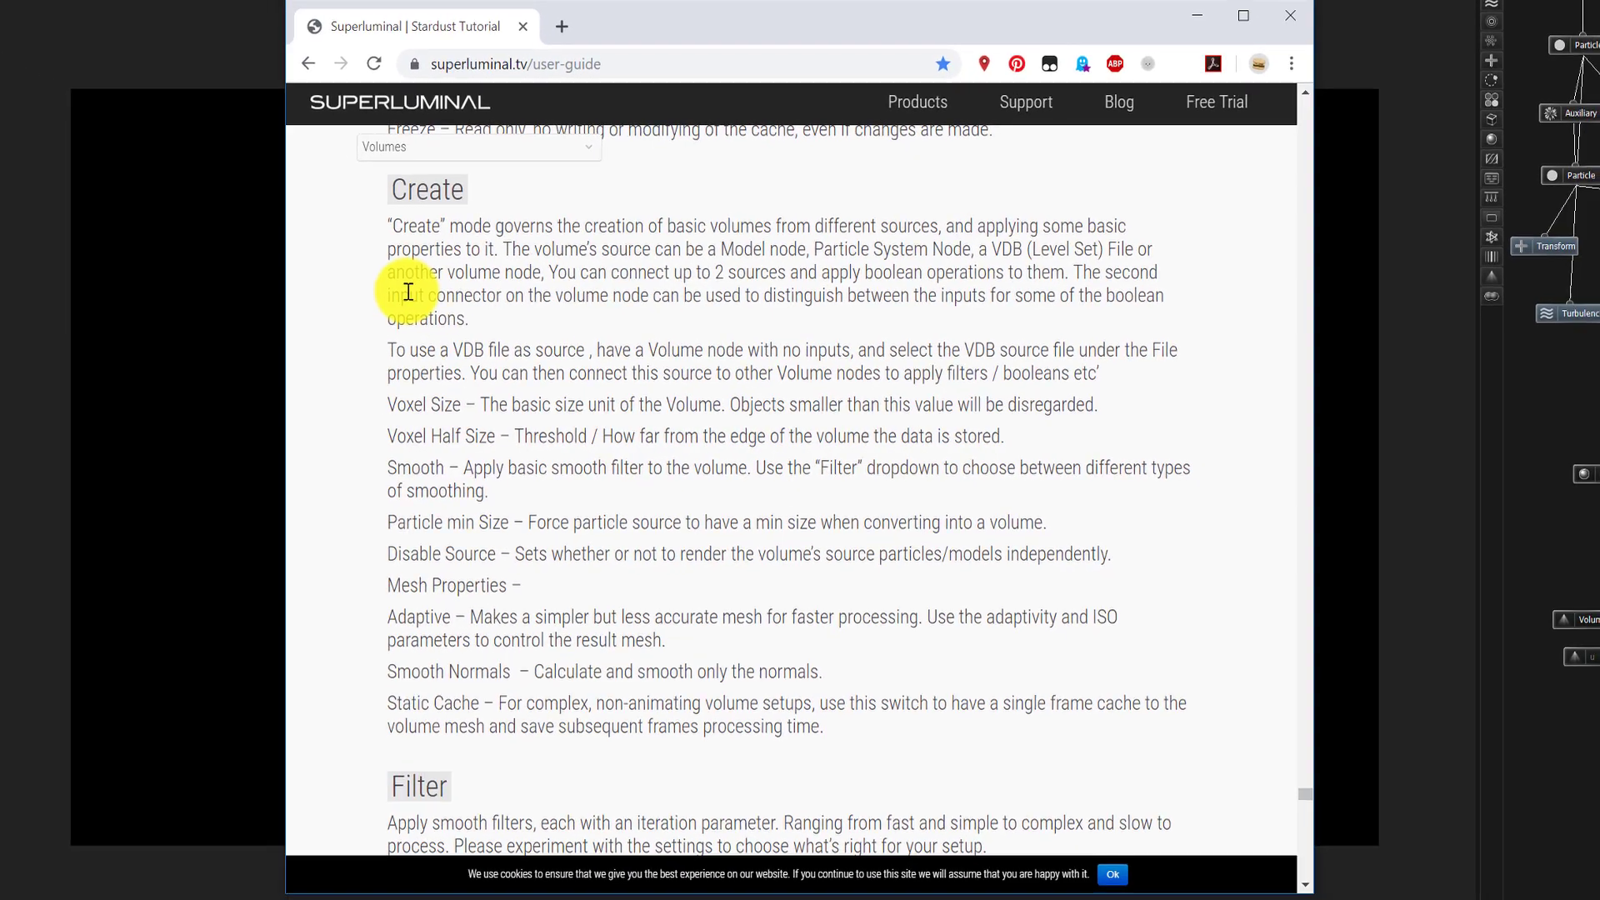
pyautogui.moveTo(408, 292); pyautogui.dragTo(749, 641)
pyautogui.click(733, 729)
pyautogui.scroll(-3, 778, 667)
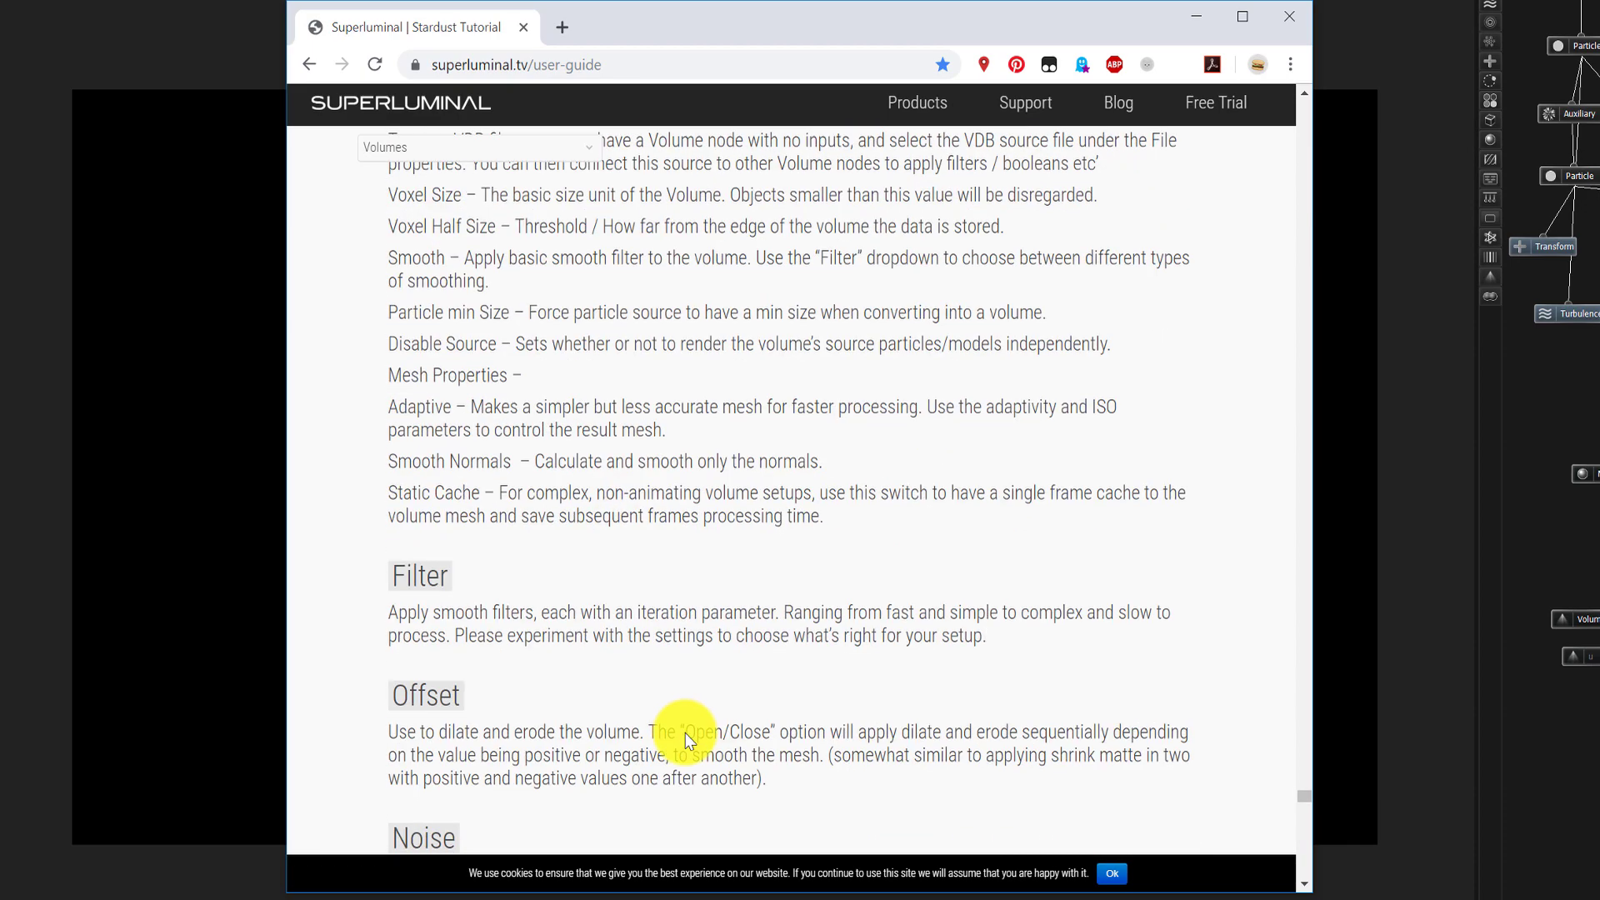
pyautogui.scroll(-3, 659, 691)
pyautogui.scroll(-3, 593, 566)
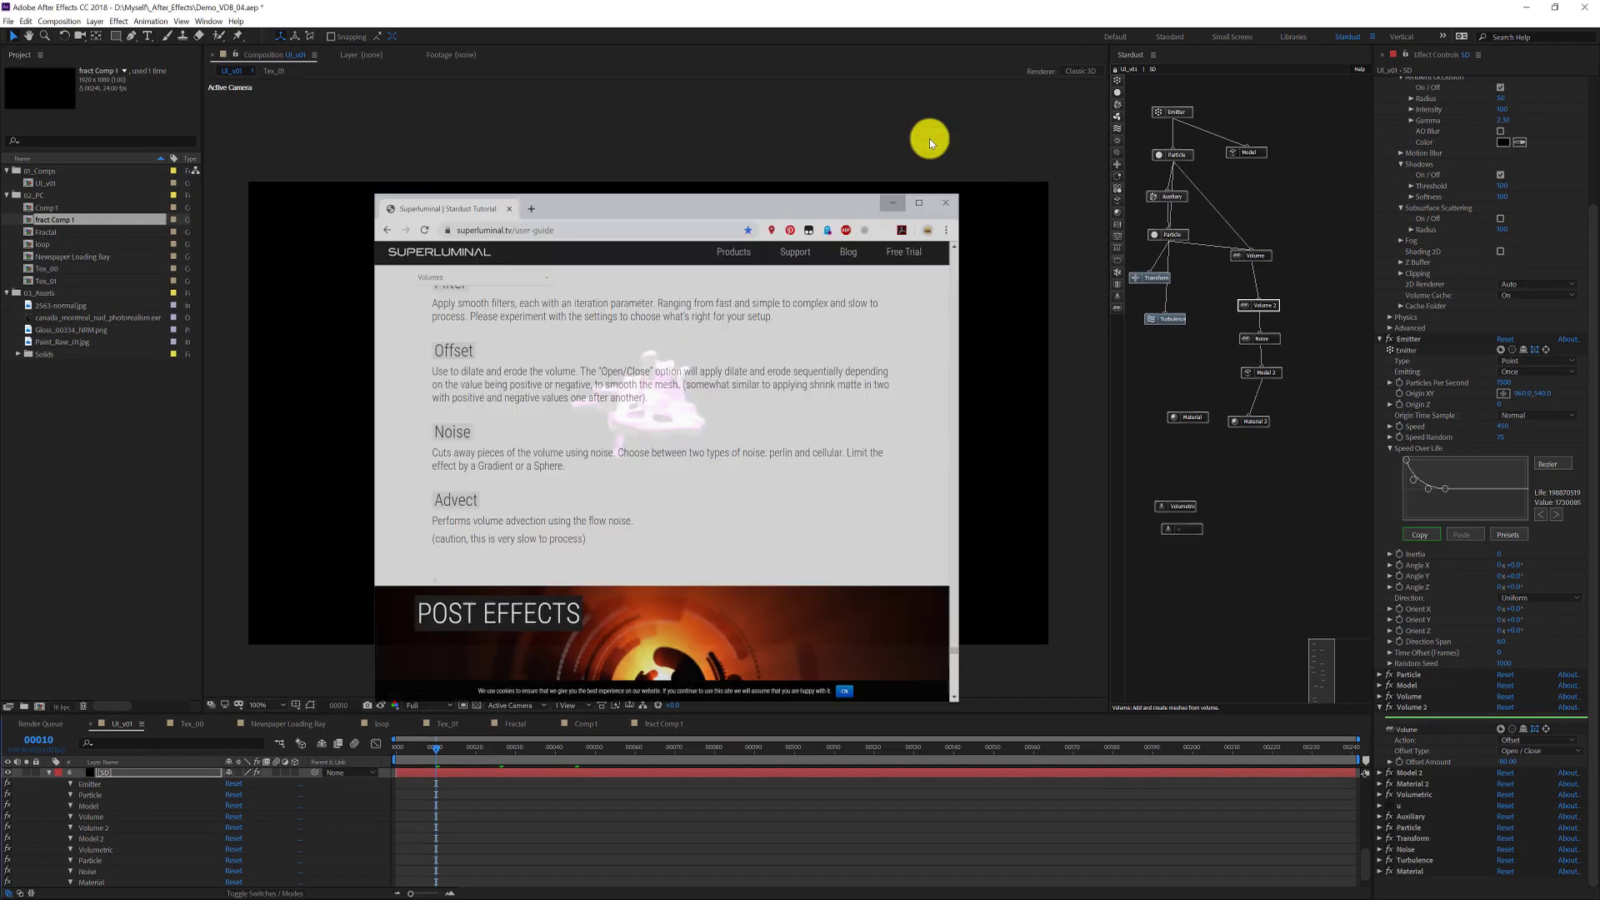
# Step: Minimize Chrome and show the pink tendril mesh at frame 39 in After Effects
pyautogui.click(981, 117)
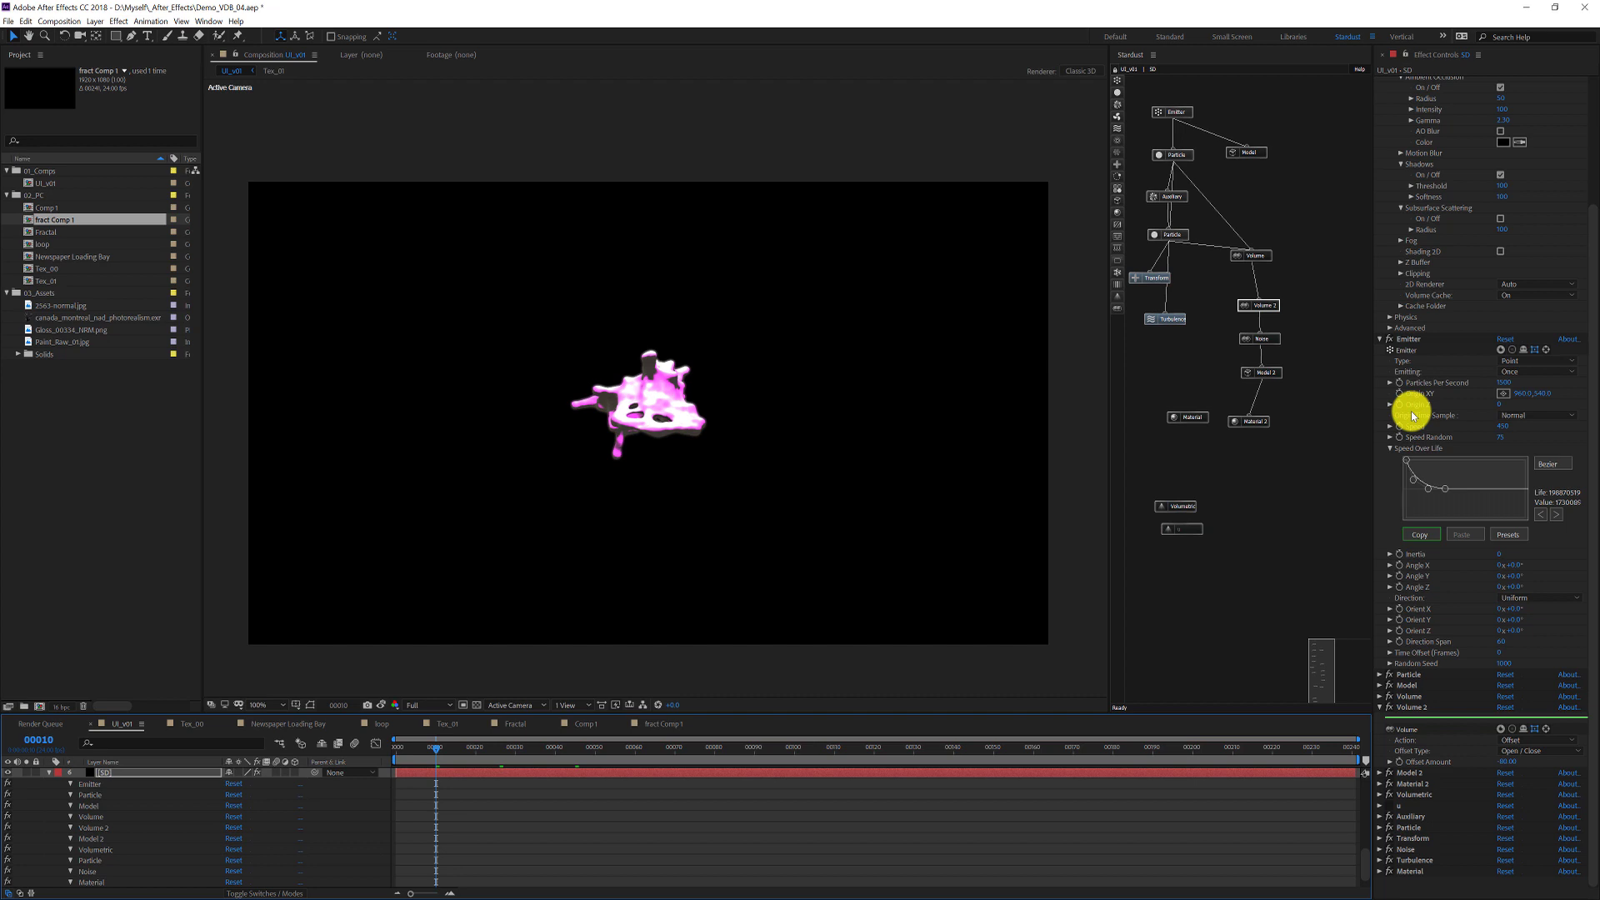
pyautogui.click(551, 749)
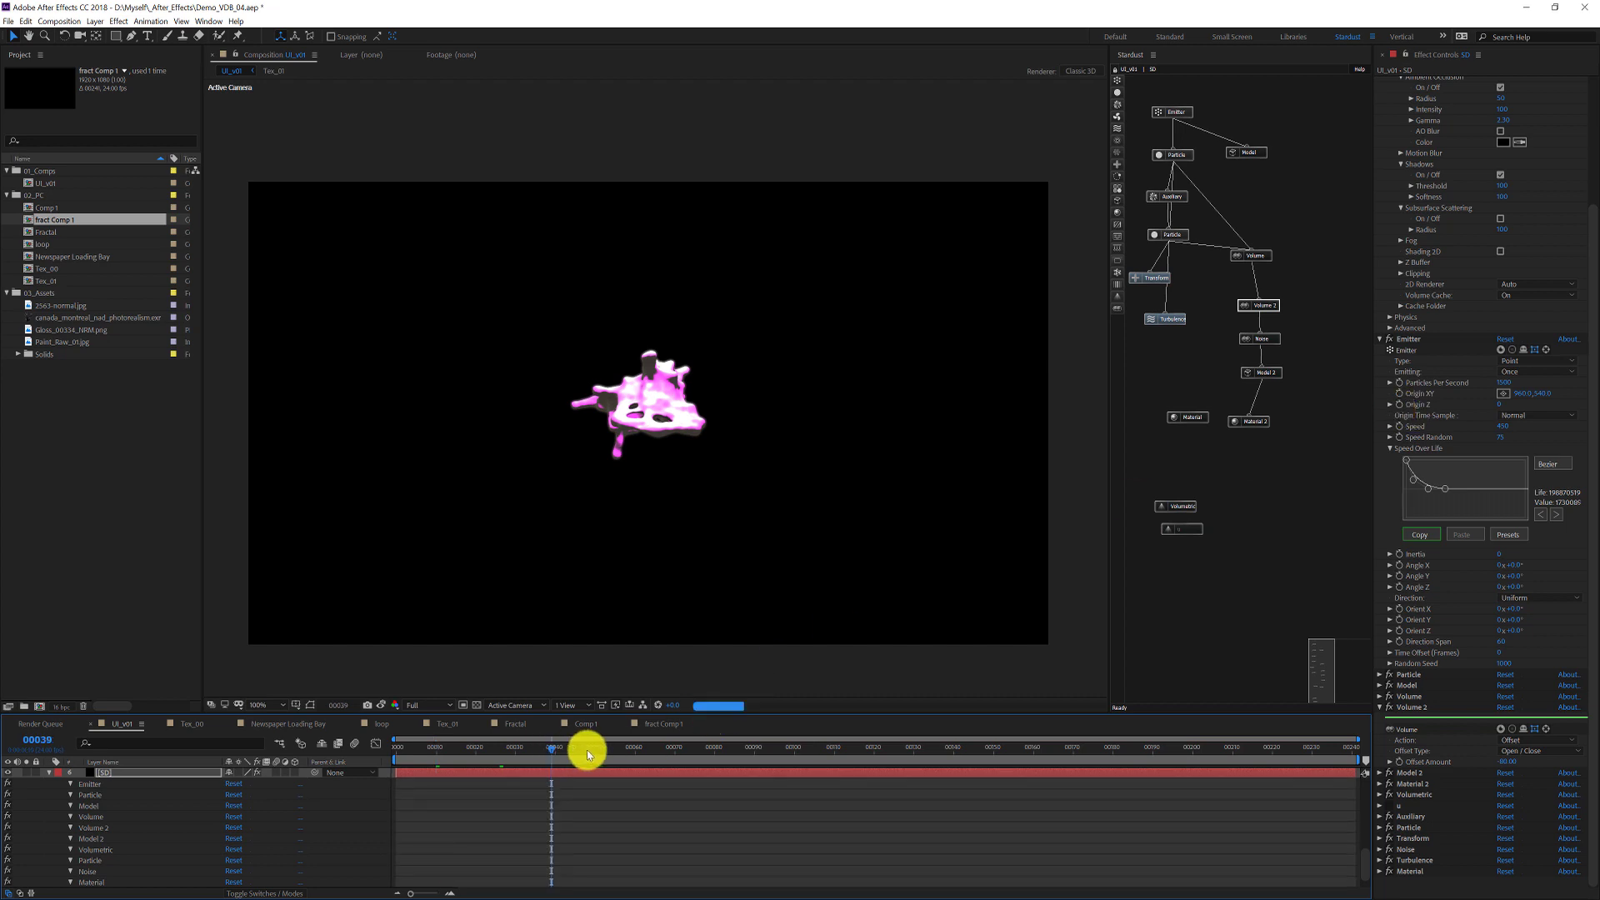